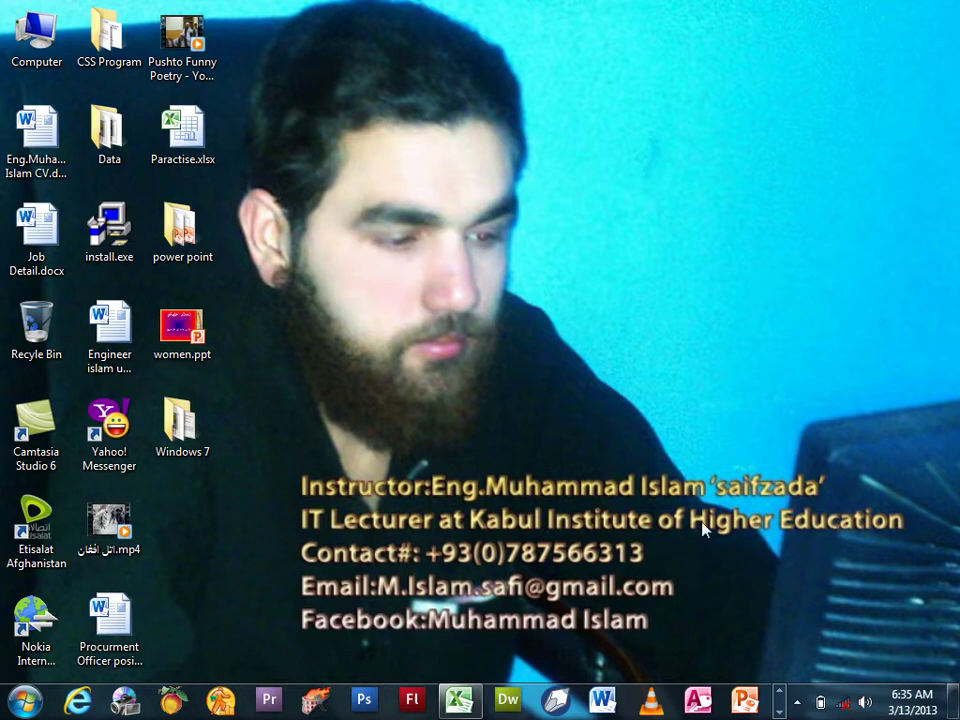
- Refresh the desktop, open a blank Excel workbook, and select C2, then A1
right_click(617, 280)
left_click(671, 328)
left_click(461, 703)
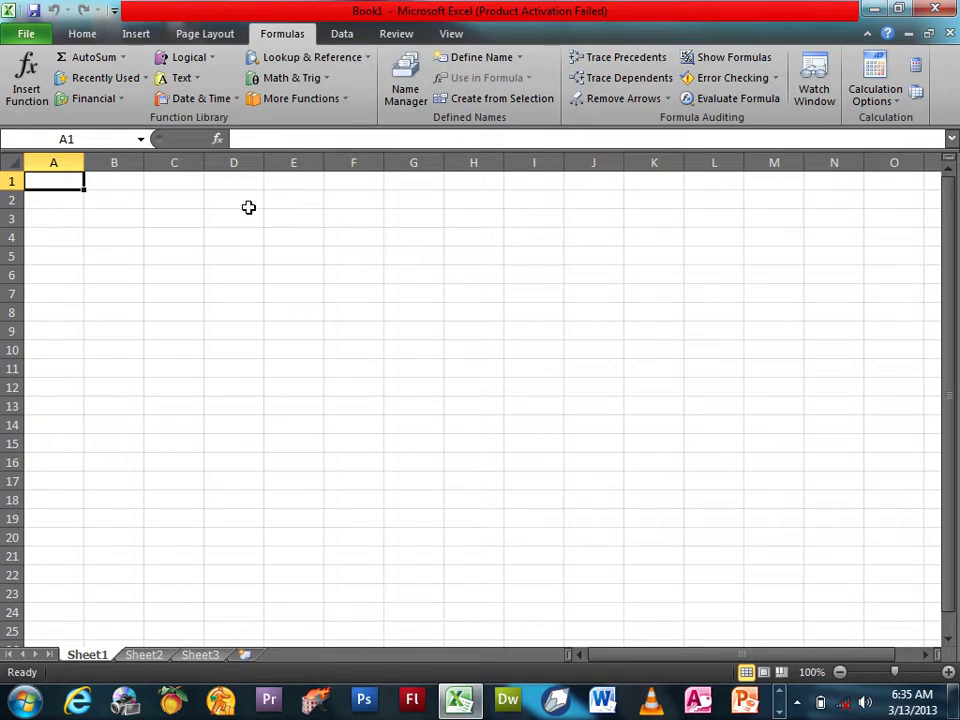
left_click(150, 198)
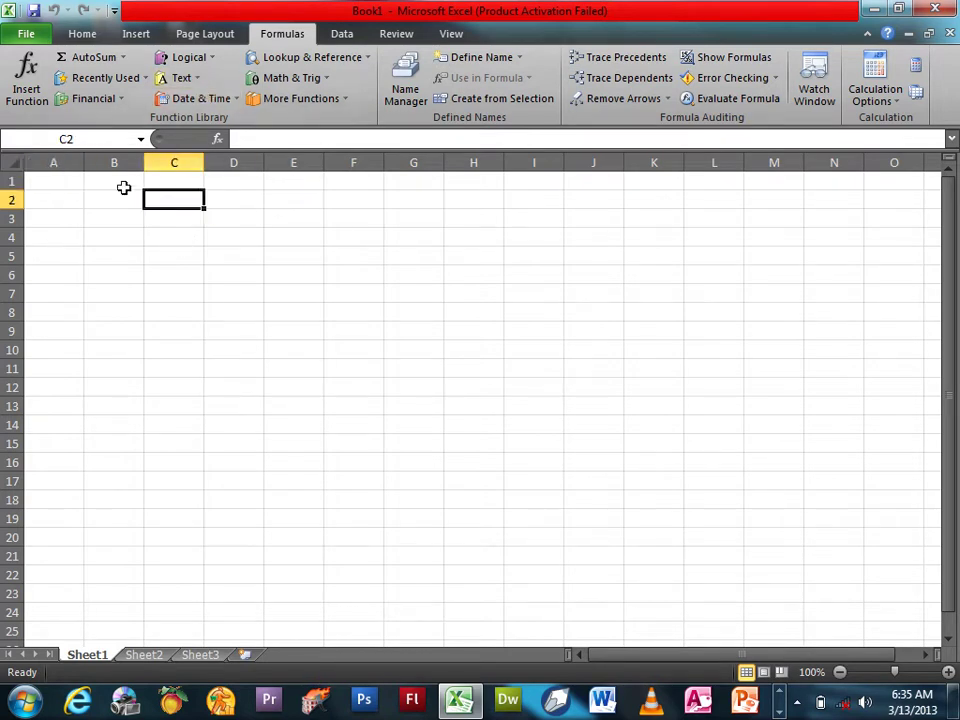
left_click(78, 181)
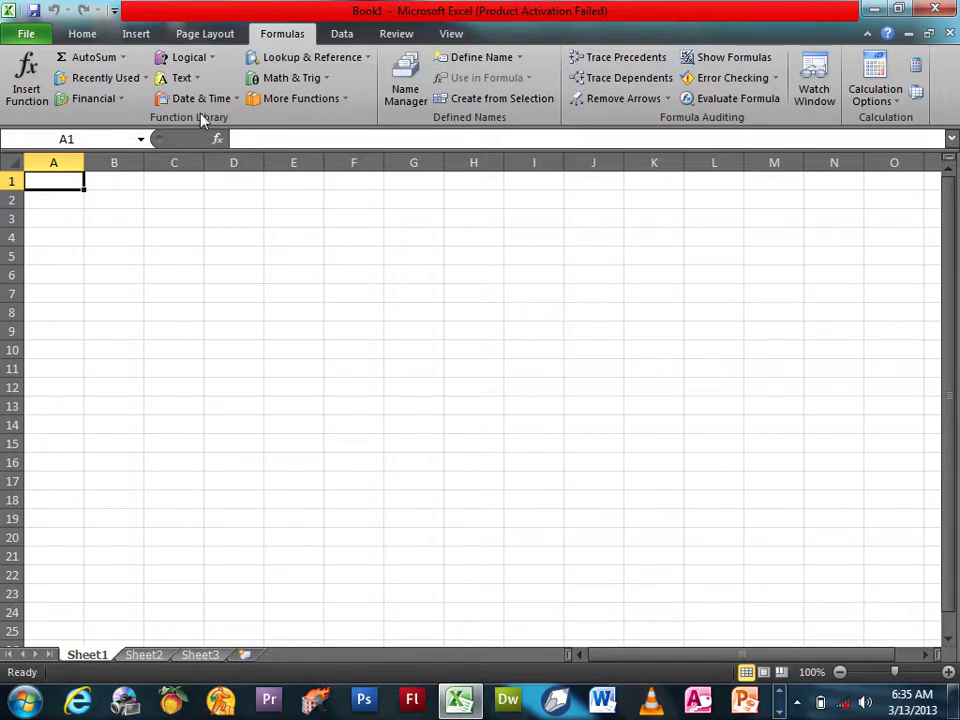
left_click(204, 99)
mouse_move(293, 180)
left_mouse_down()
mouse_move(307, 233)
mouse_move(296, 171)
left_mouse_up()
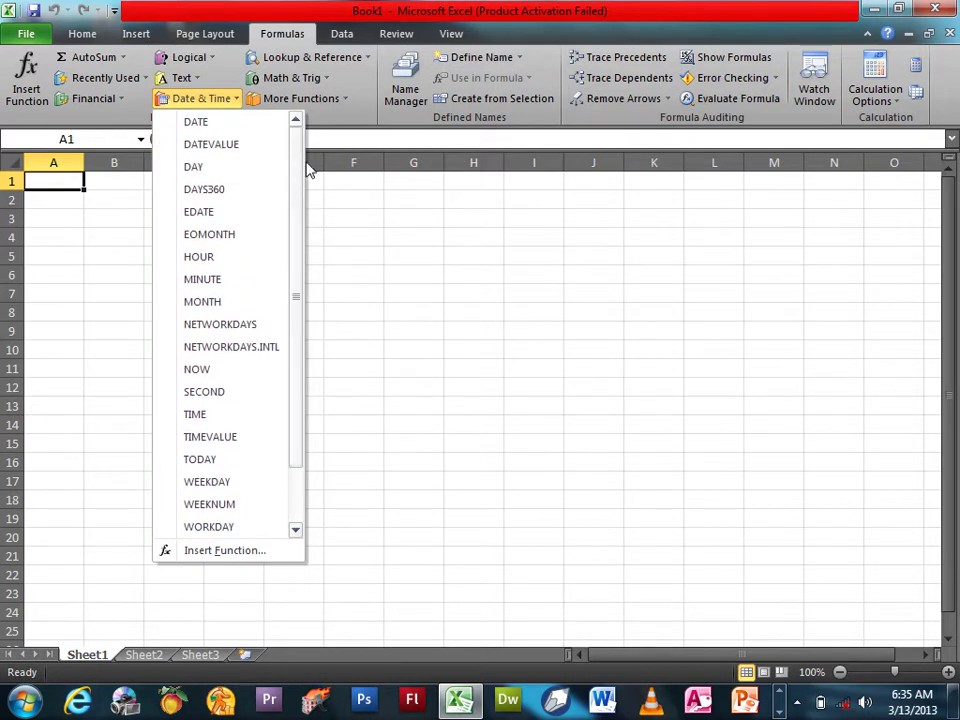
left_click(312, 77)
mouse_move(386, 146)
left_mouse_down()
mouse_move(380, 218)
mouse_move(382, 120)
left_mouse_up()
left_click(294, 78)
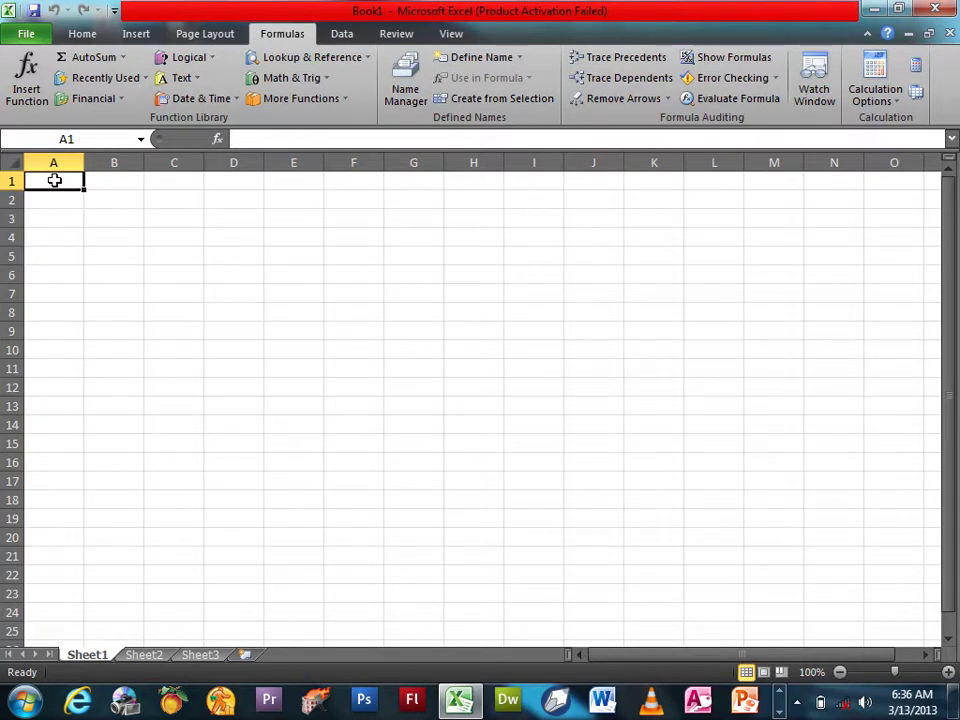
- Type the headings EmpName, Post and Salary in A1:C1
type("Emp.Name")
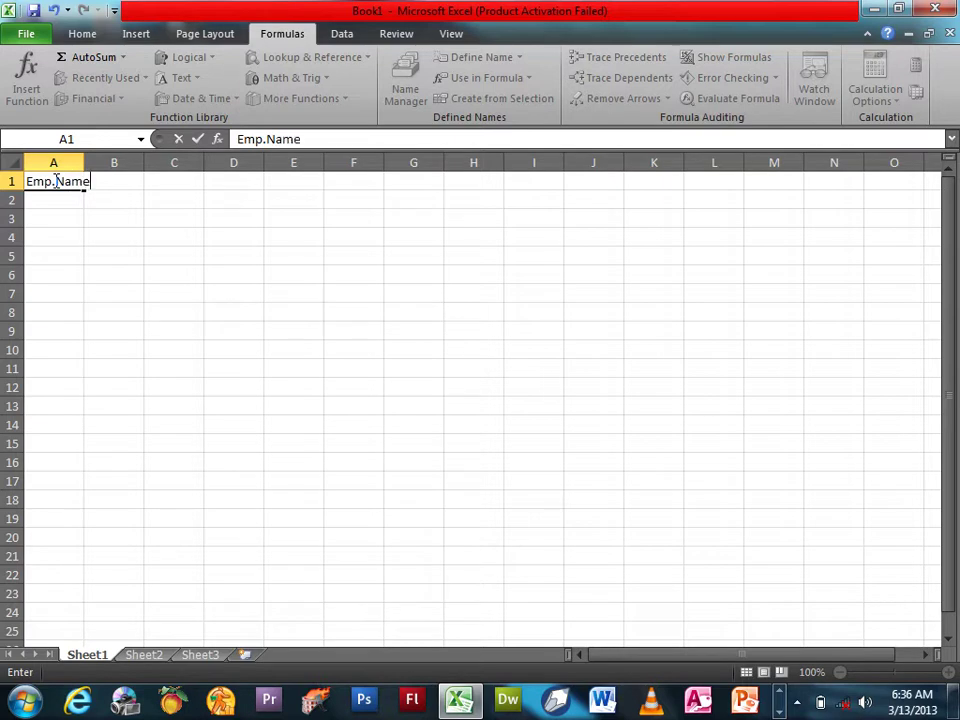
key("Tab")
type("Pos")
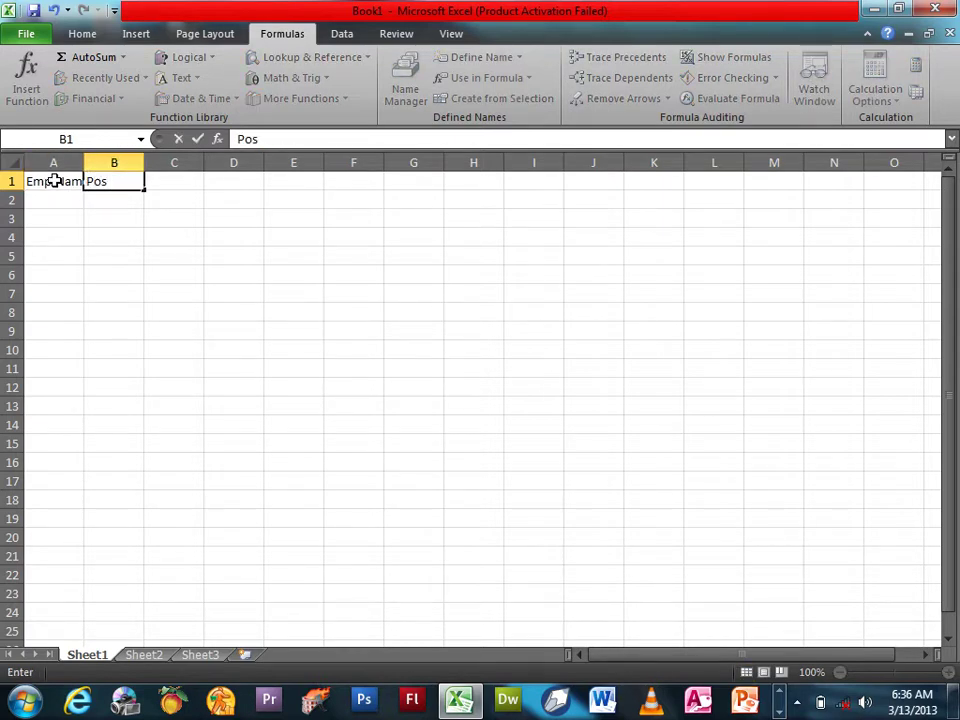
type("t")
key("Tab")
type("salart")
key("BackSpace")
key("BackSpace")
type("y")
left_click(54, 181)
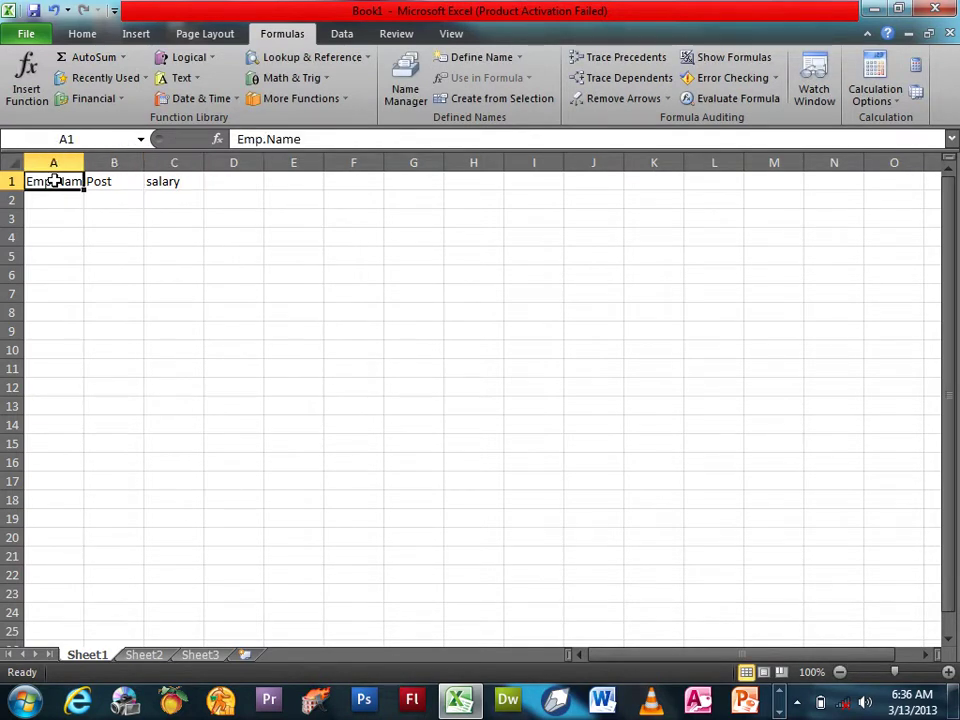
- Enter the student names wali and ali in A2:A3
key("Down")
type("wali")
key("Return")
type("ali")
key("Return")
type("a")
key("Escape")
key("Up")
key("Down")
key("Up")
key("Up")
key("Up")
- Replace the headings with S.Name, Program and Fee
type("S.Name")
key("Tab")
type("Pro")
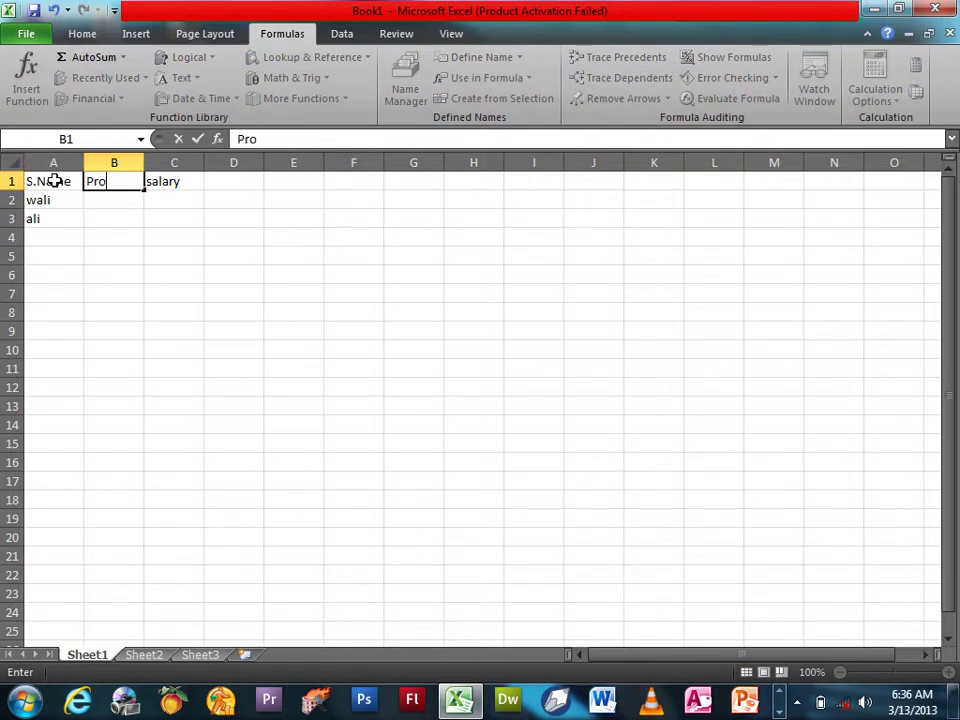
type("gram")
key("Tab")
type("Fe")
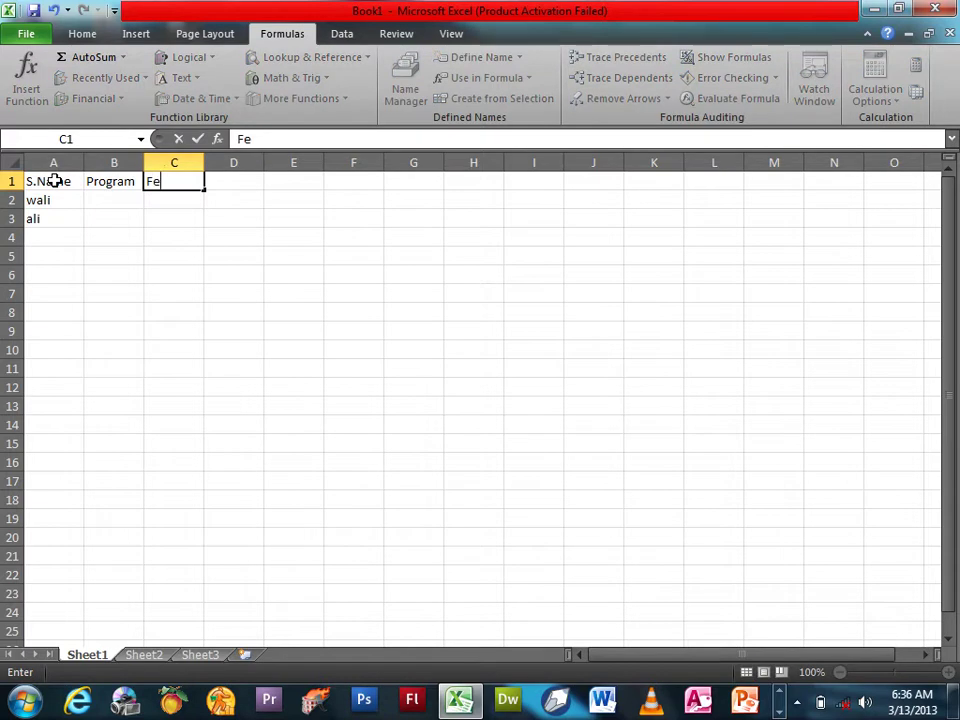
type("e")
key("shift+Tab")
key("shift+Tab")
- Add asad in A4 and fill DIT into B2:B4 at once
key("Down")
key("Down")
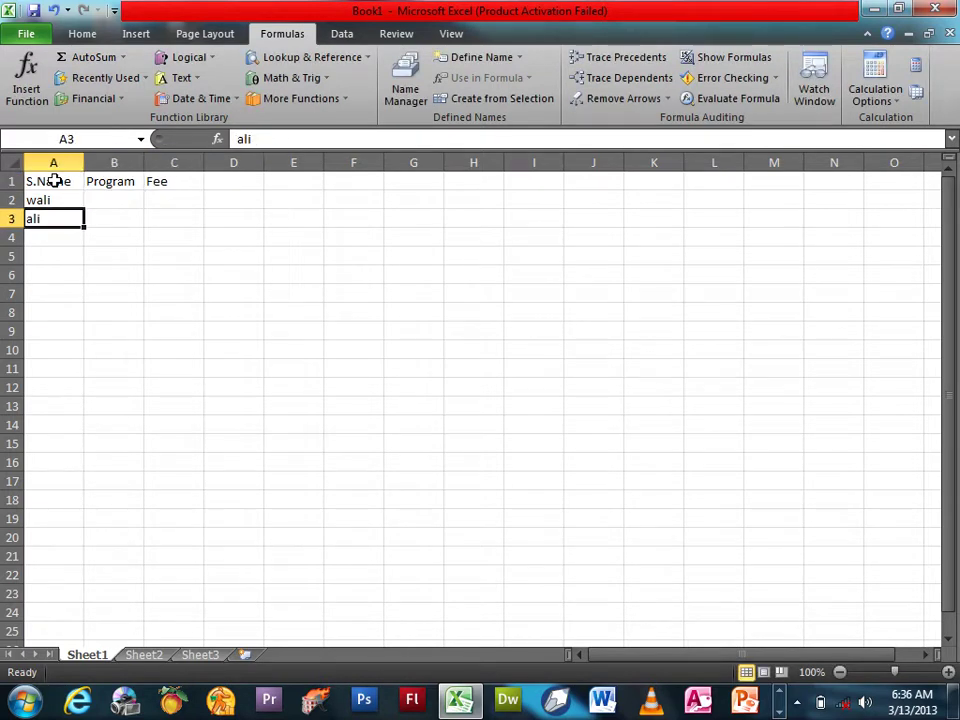
key("Down")
type("asad")
key("Tab")
key("Up")
key("Up")
key("shift+Down")
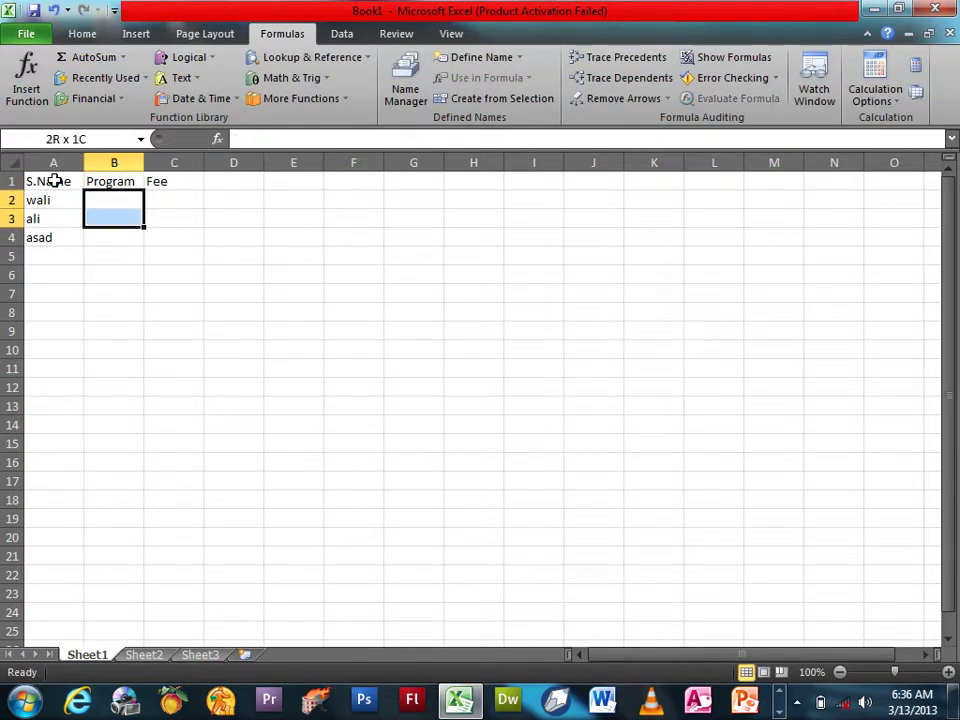
key("shift+Down")
type("DIT")
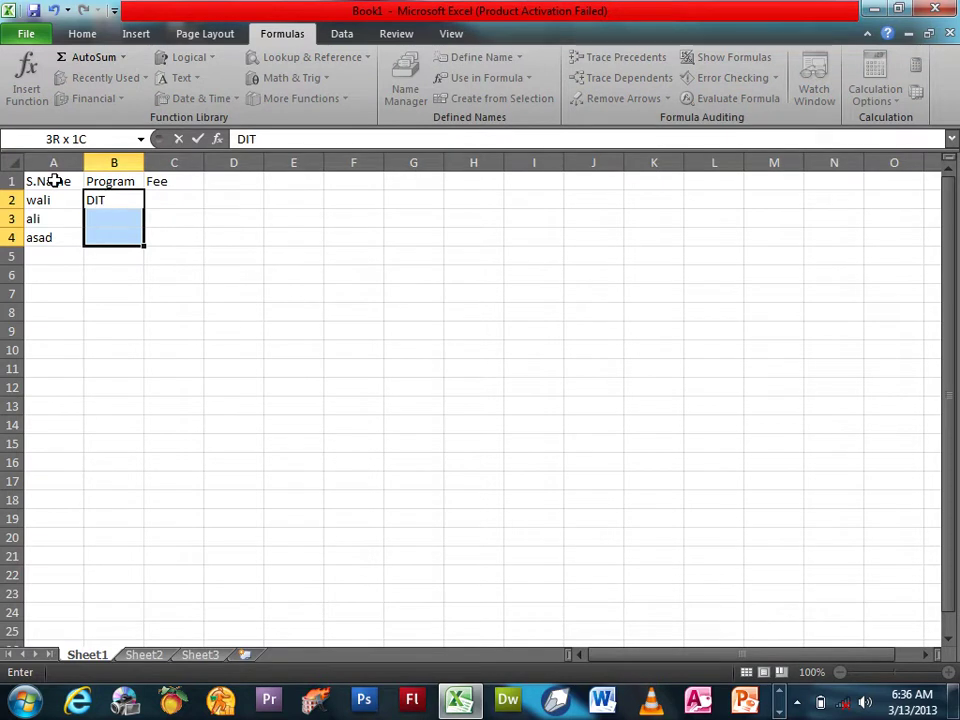
key("ctrl+Return")
- Enter the fees 1000, 2000 and 3000 in C2:C4
key("Right")
type("1-")
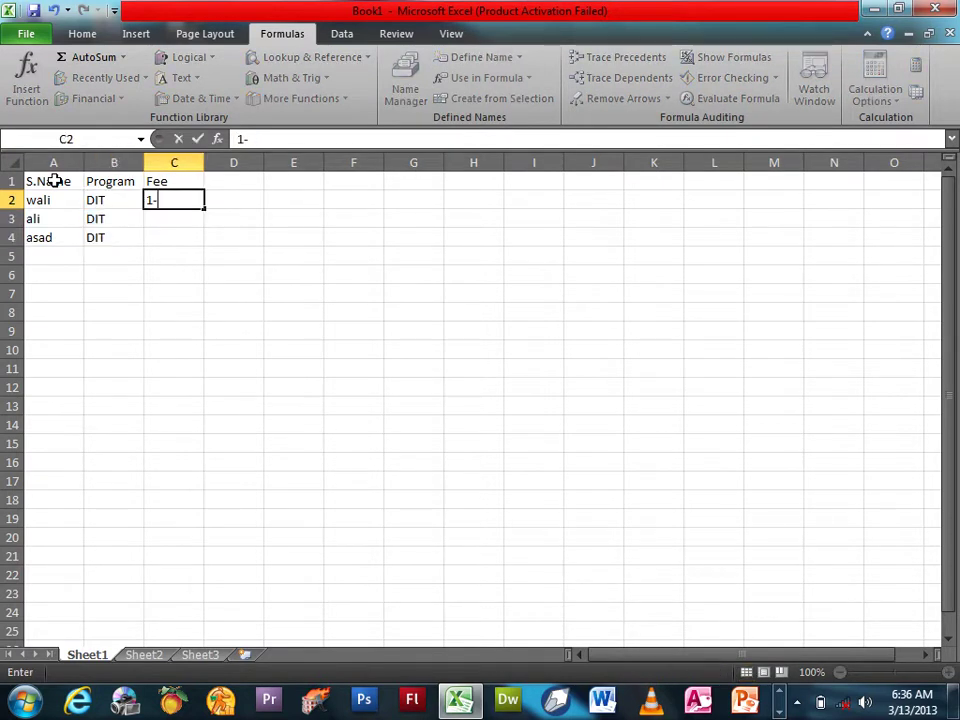
type("00")
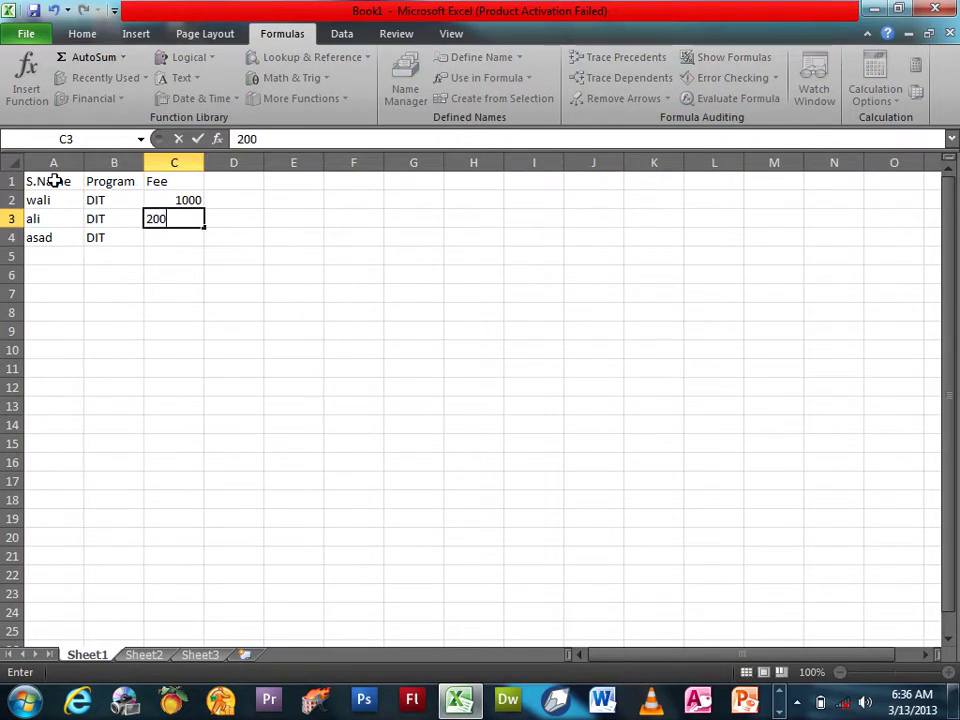
type("0 2000 3000")
key("Return")
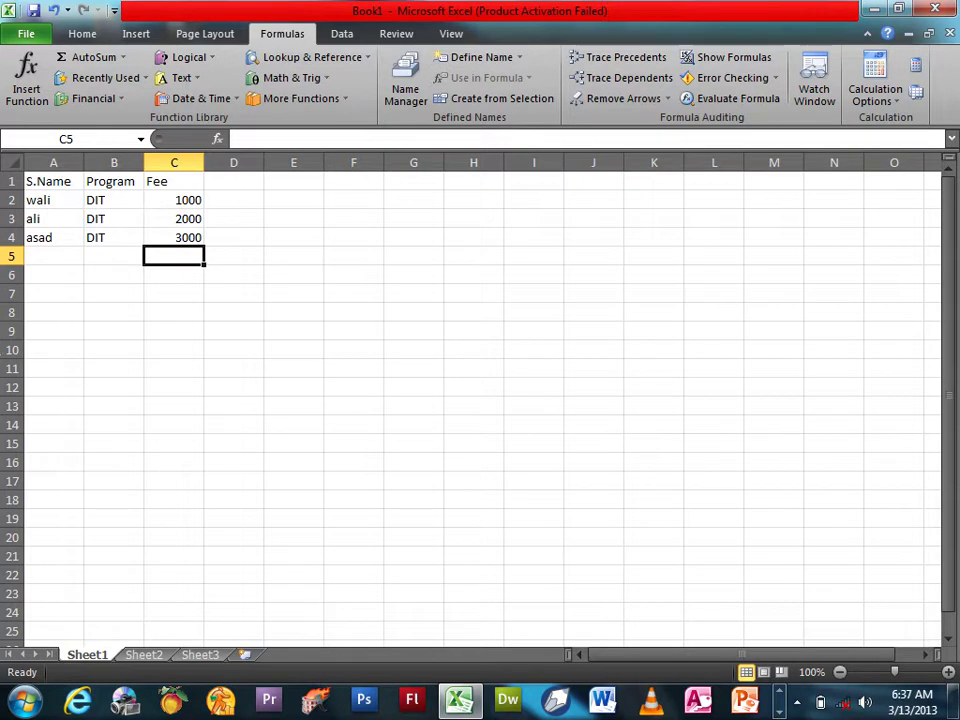
scroll(207, 531, "down", 5)
scroll(214, 529, "down", 5)
scroll(214, 529, "down", 5)
scroll(214, 531, "down", 6)
scroll(214, 531, "down", 7)
left_click(339, 445)
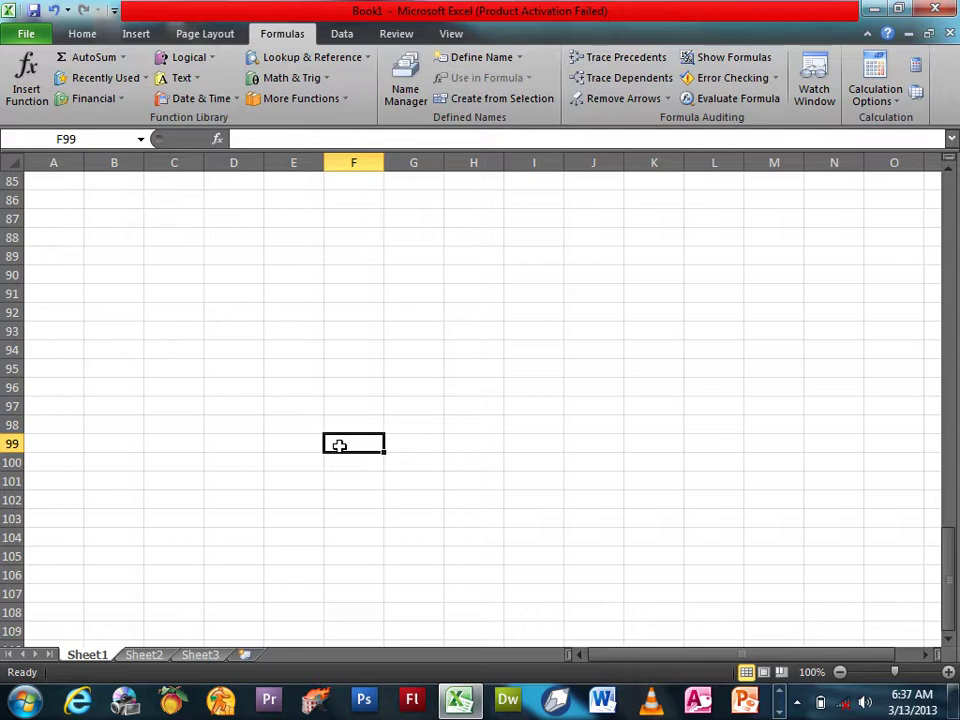
type("=asad")
key("Return")
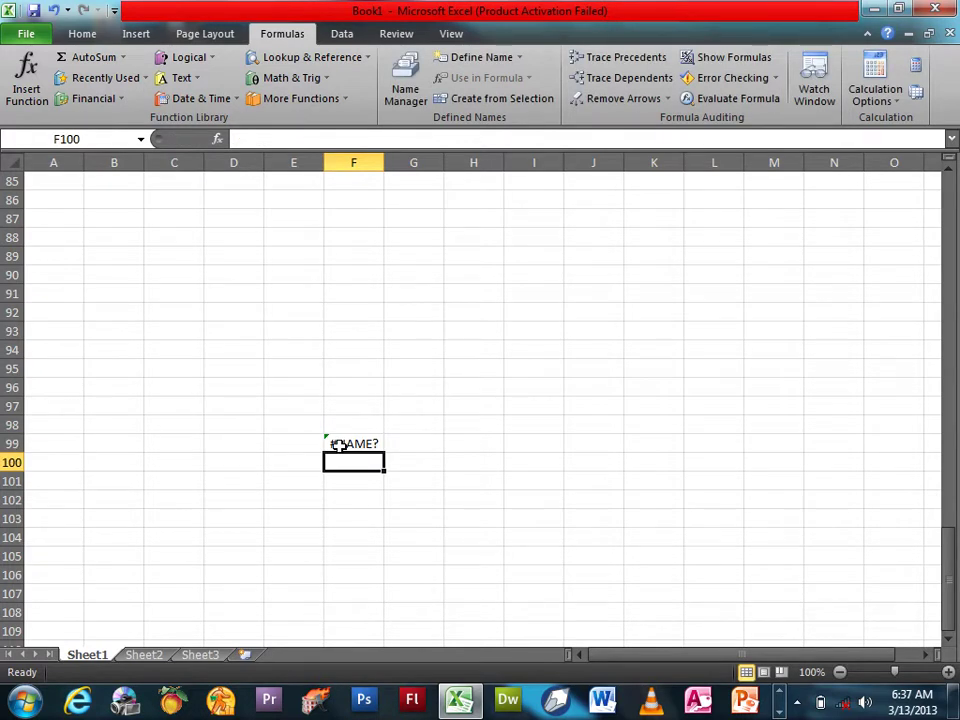
left_click(340, 445)
key("Delete")
scroll(285, 407, "up", 7)
scroll(266, 381, "up", 6)
scroll(261, 384, "up", 12)
scroll(263, 384, "up", 3)
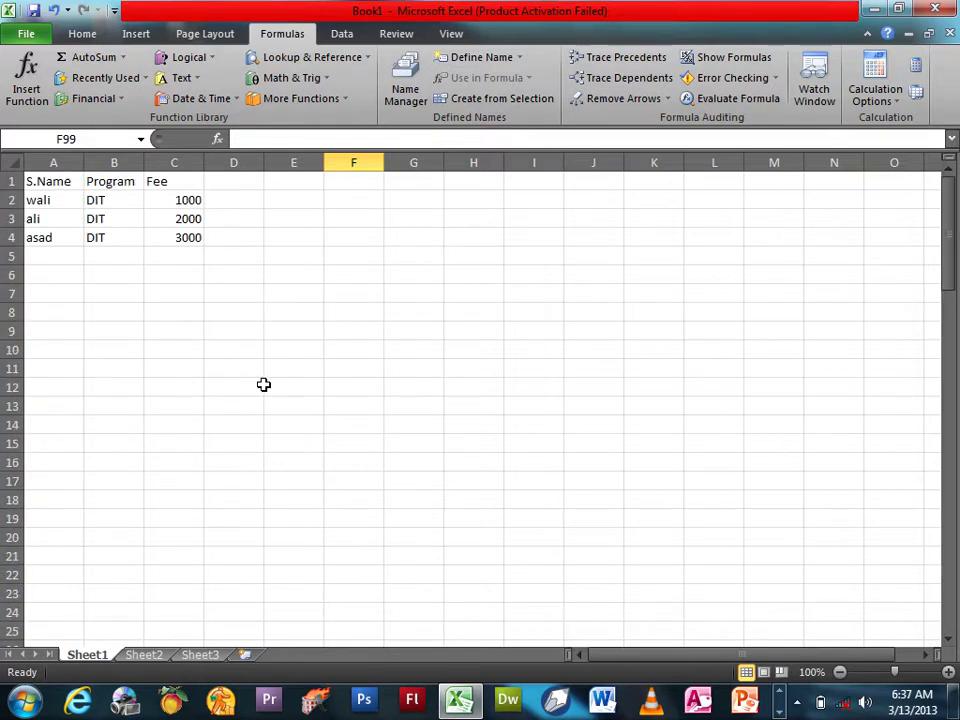
- Define the names wali, ali and asad for fee cells C2, C3 and C4
left_click(189, 201)
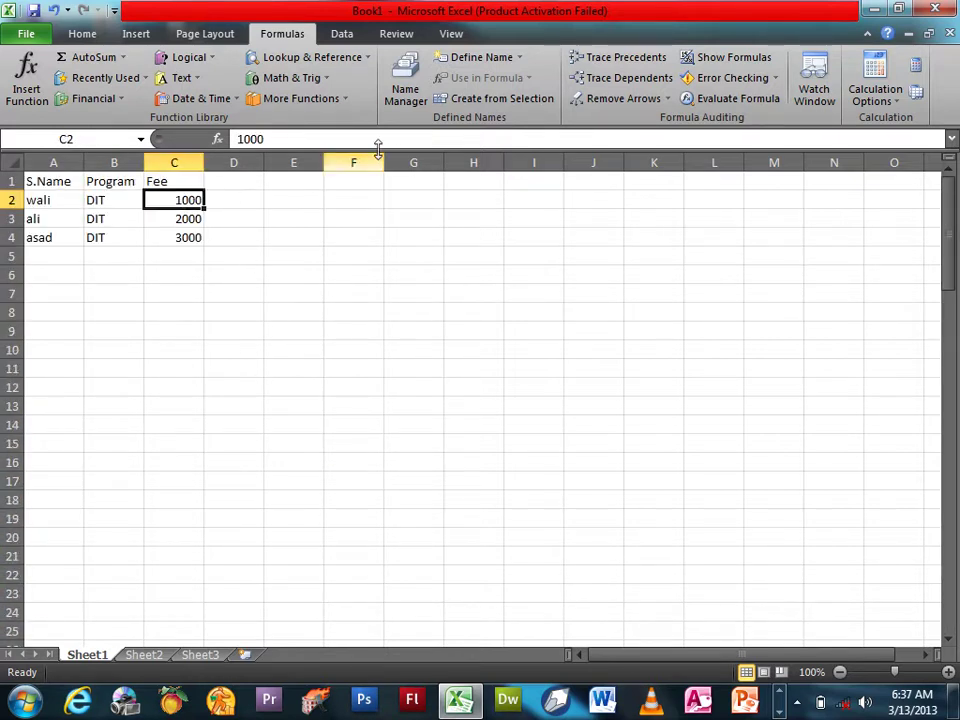
left_click(484, 58)
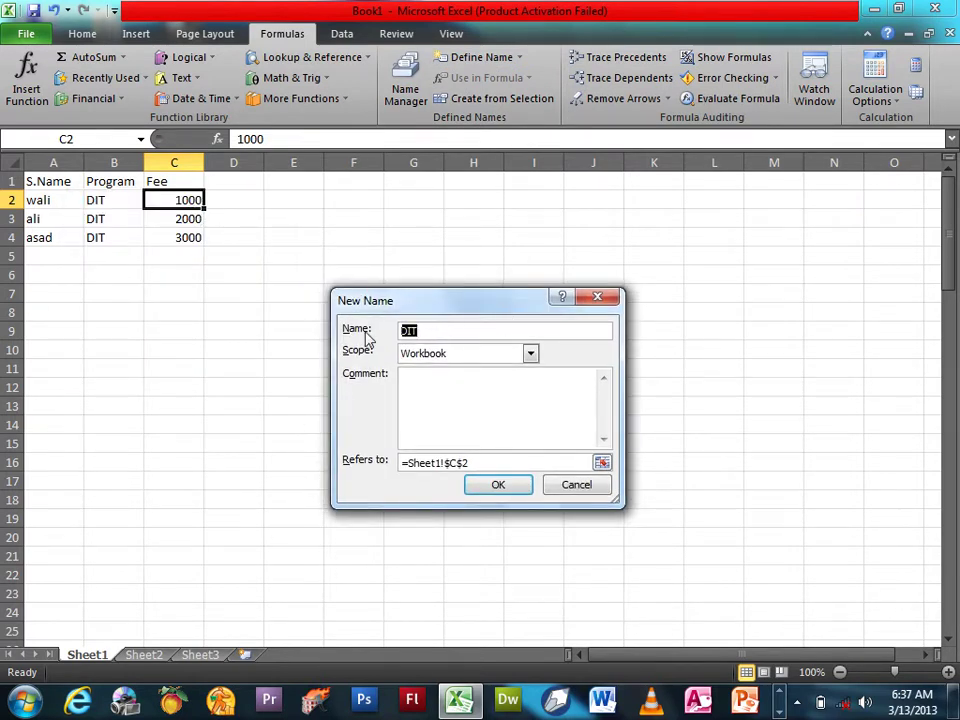
type("Wali")
left_click(498, 485)
left_click(174, 218)
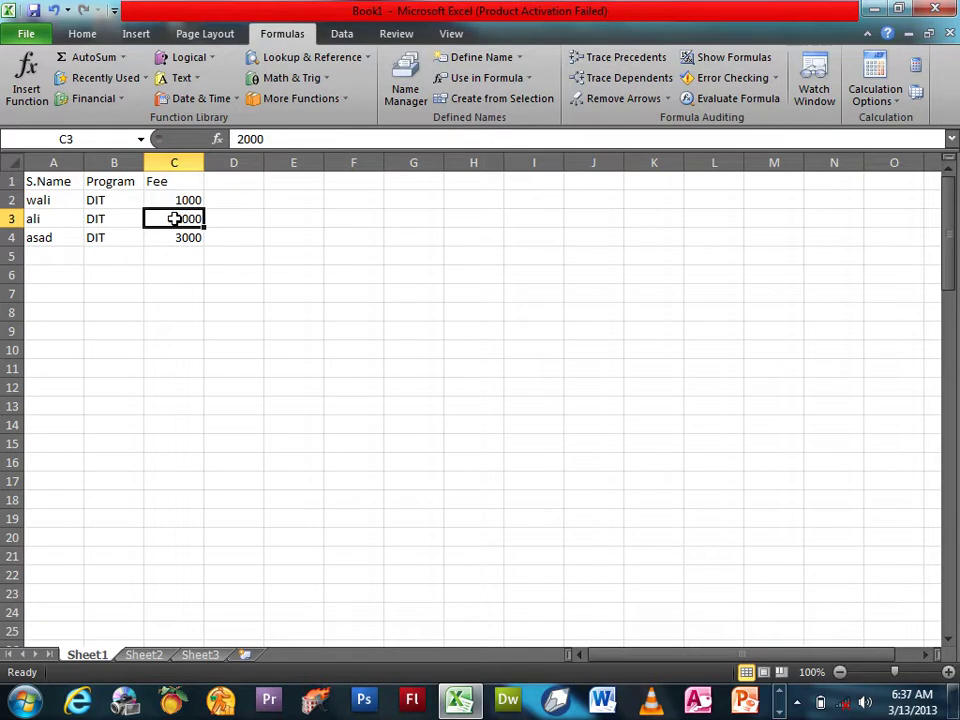
left_click(484, 57)
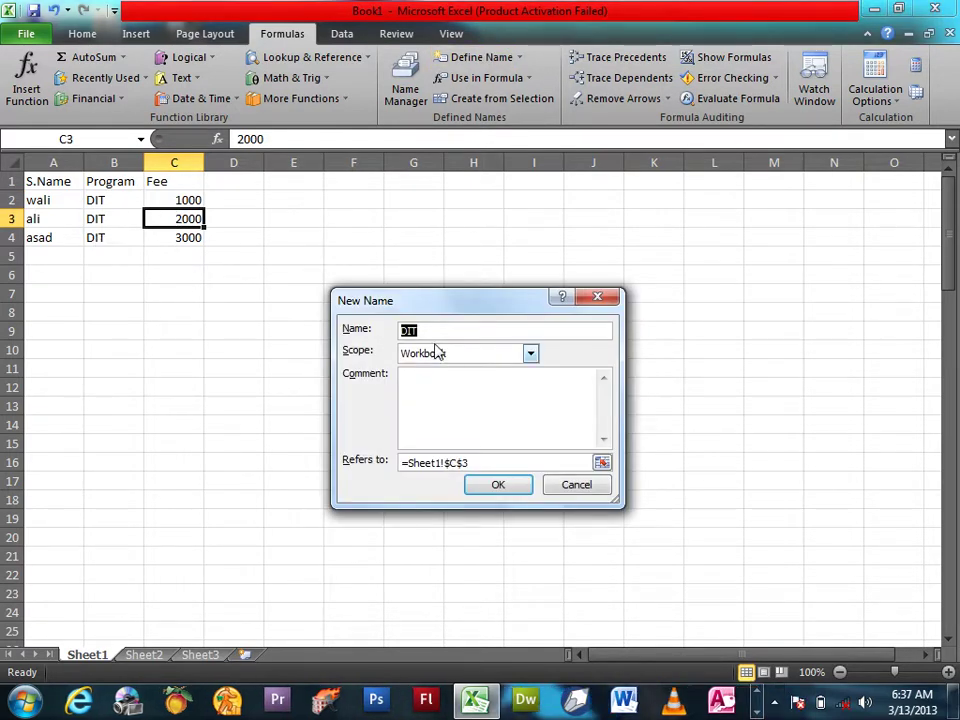
type("ali")
left_click(497, 485)
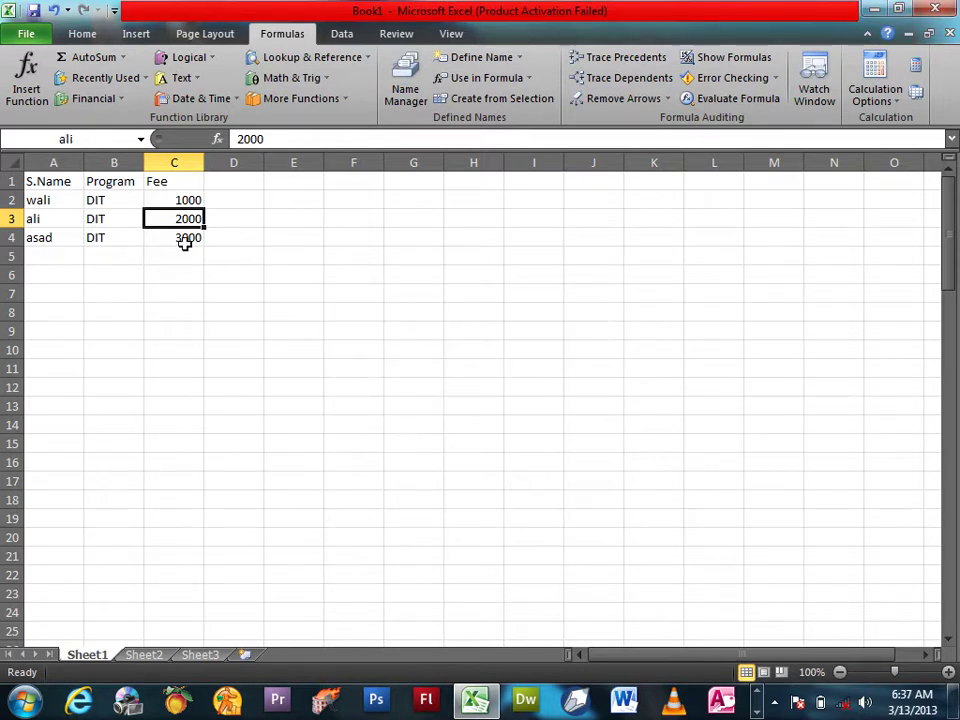
left_click(186, 238)
left_click(480, 58)
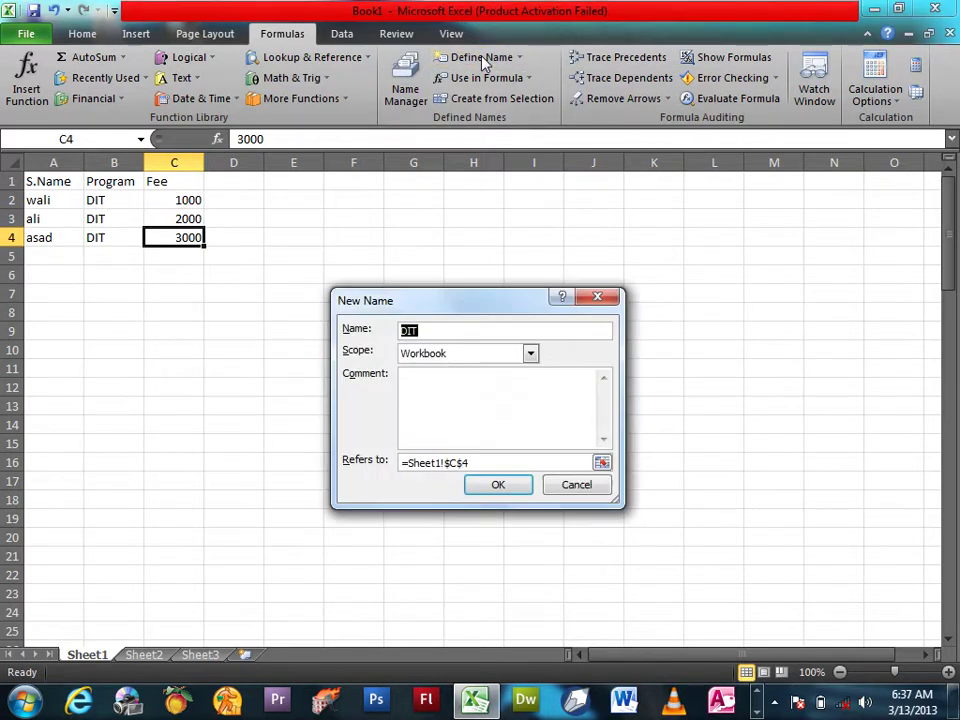
type("asad")
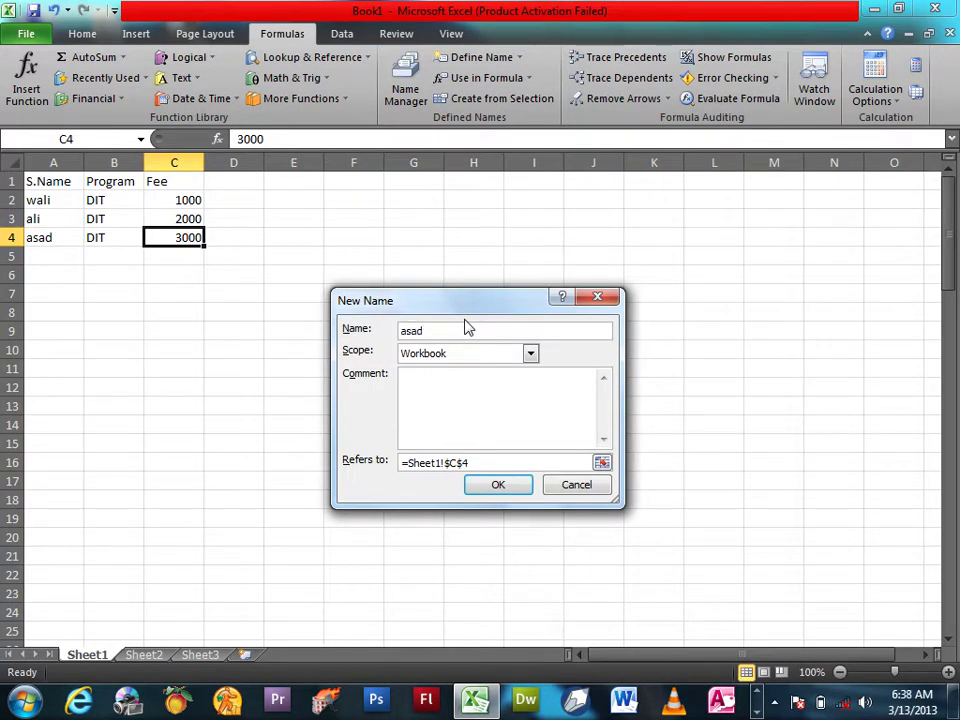
key("Return")
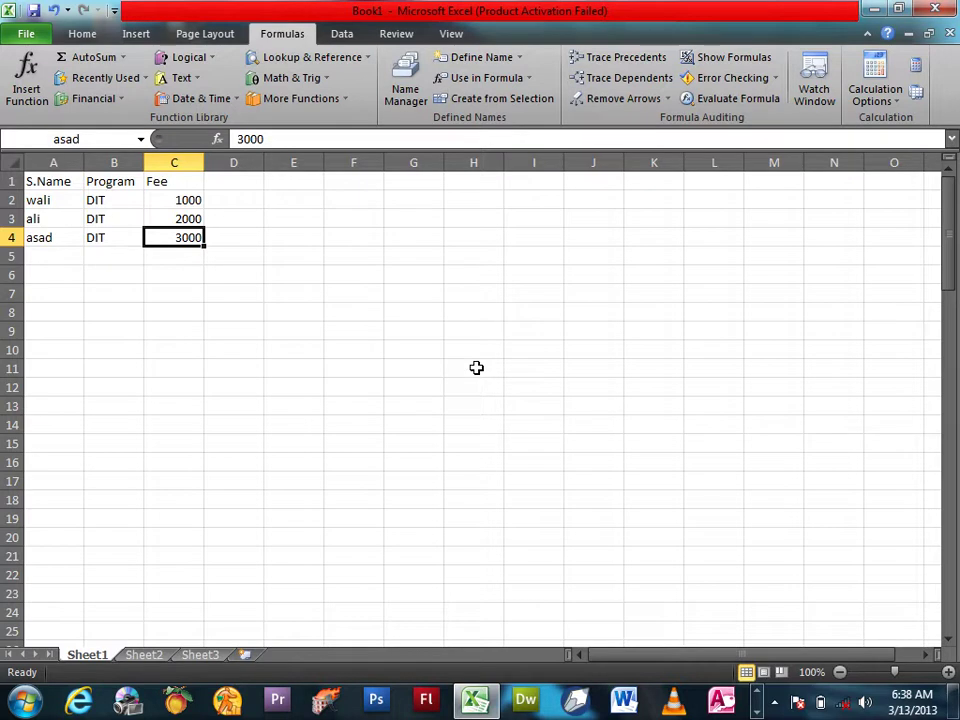
scroll(490, 350, "down", 3)
- Enter =asad in E40 and =wali in E41 using the defined names
scroll(305, 358, "down", 7)
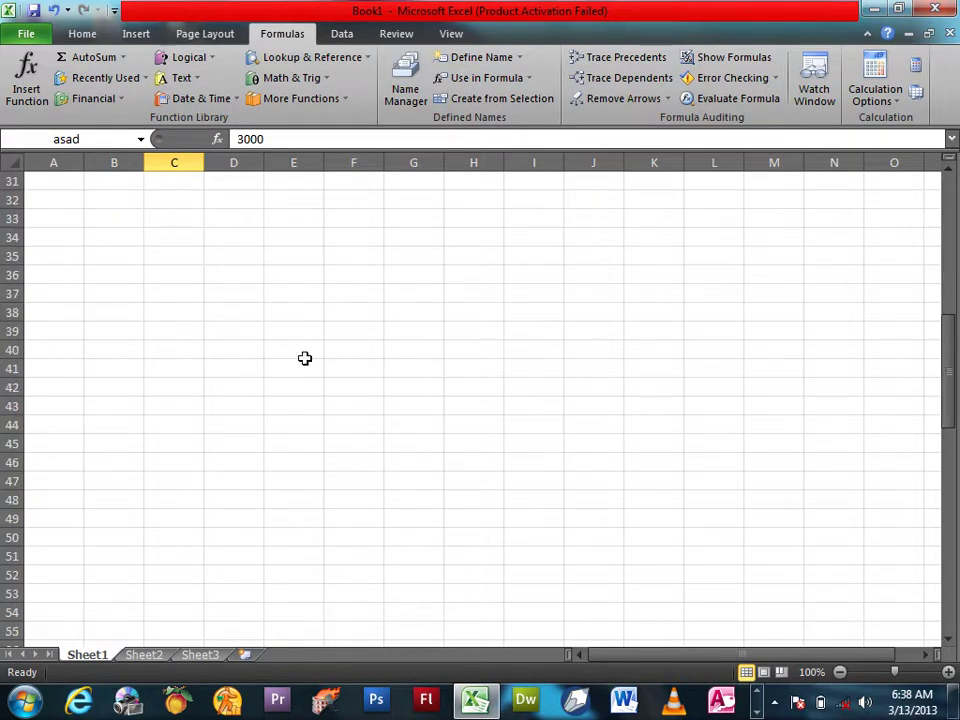
left_click(305, 355)
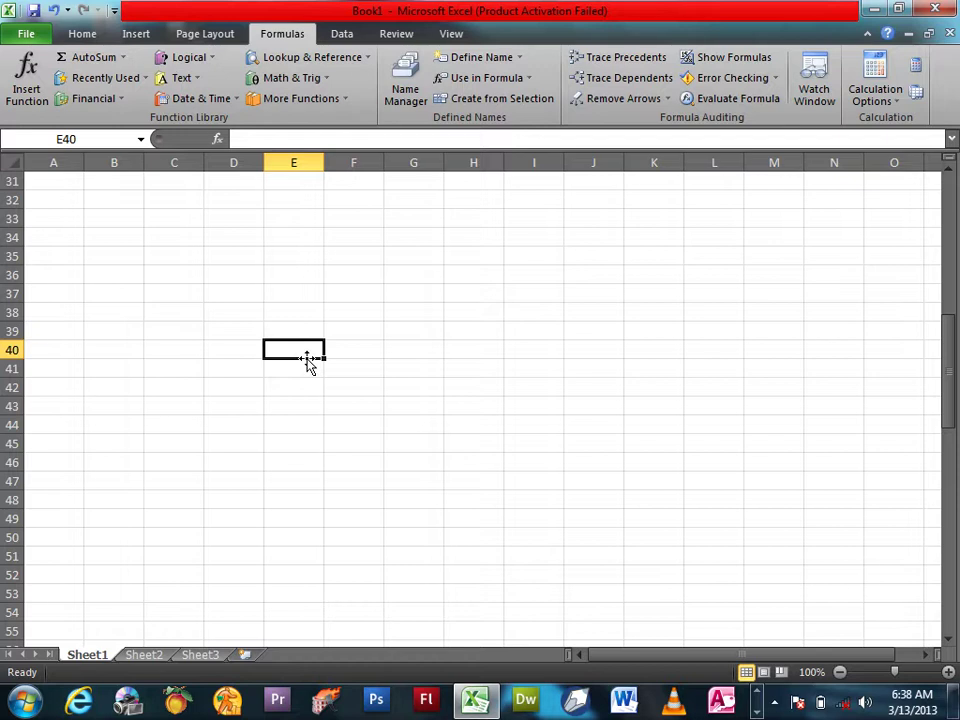
type("=asd")
key("BackSpace")
type("ad")
key("Return")
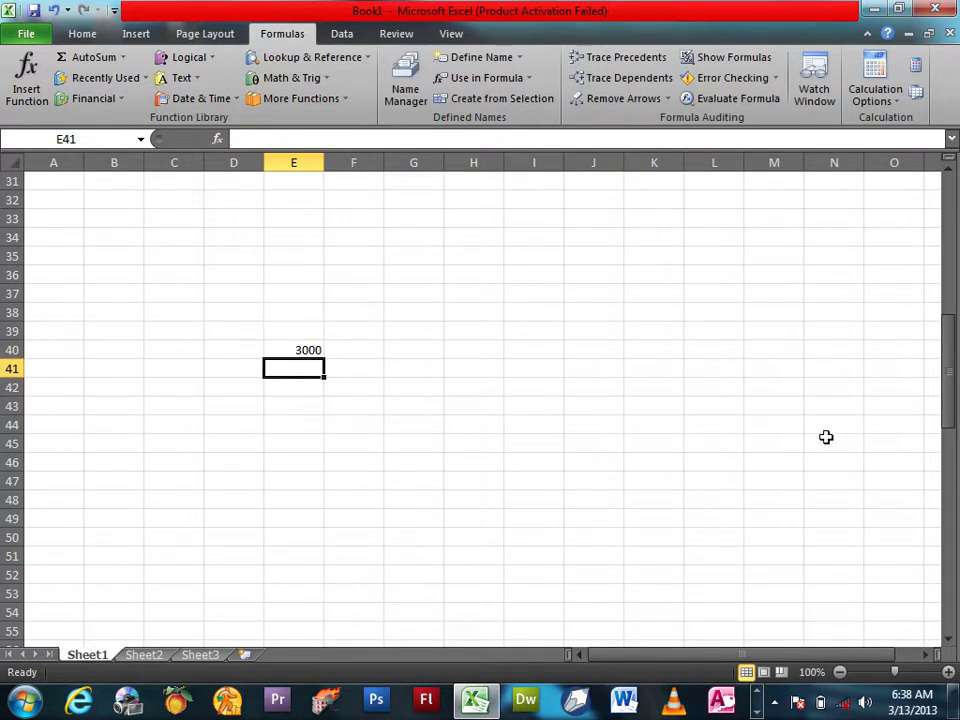
type("=wal")
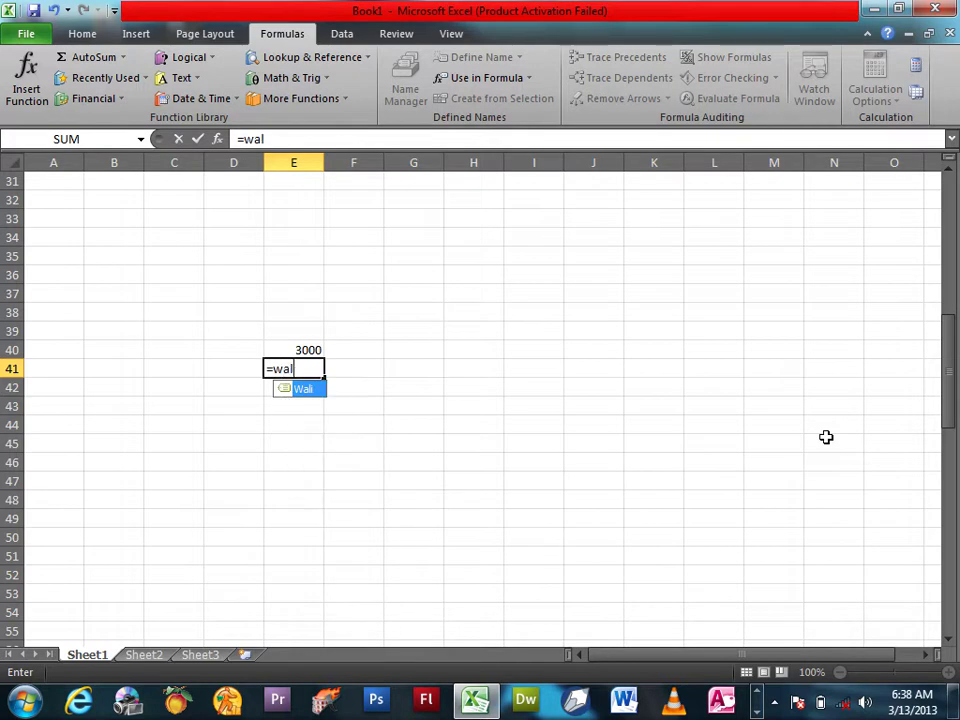
key("Return")
- In E44, enter =asad+wali+ali to total the three fees
key("Down")
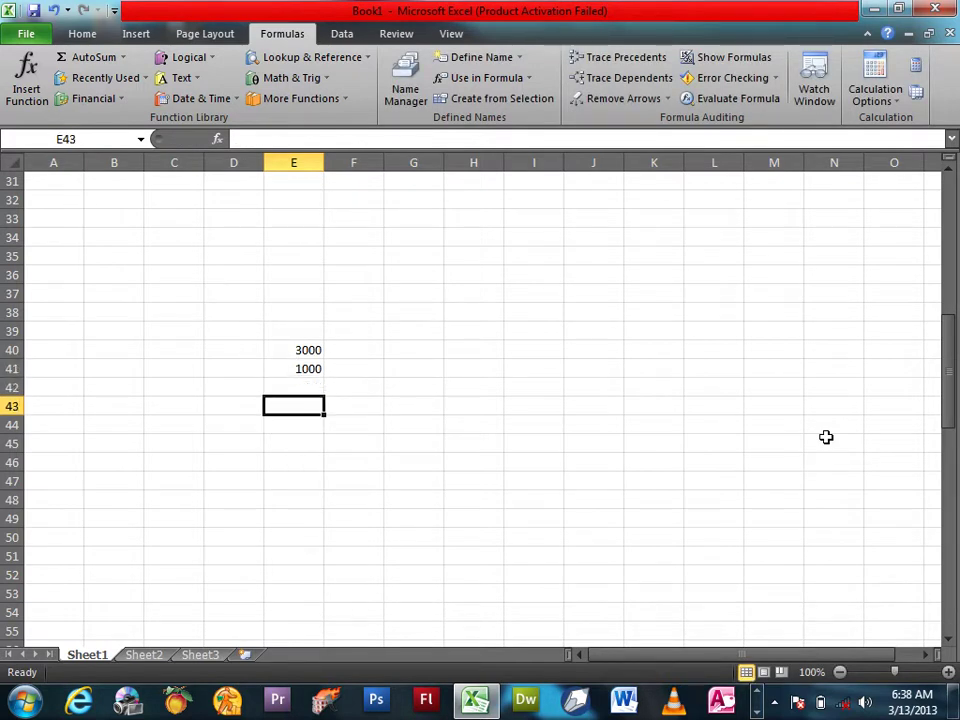
key("Down")
type("=")
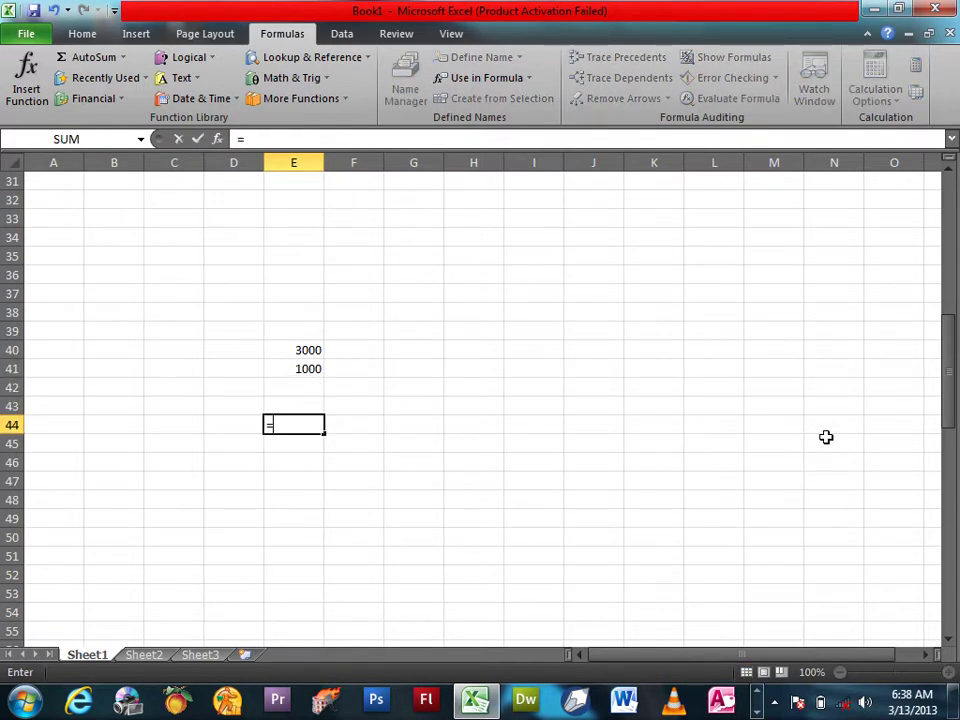
type("asad")
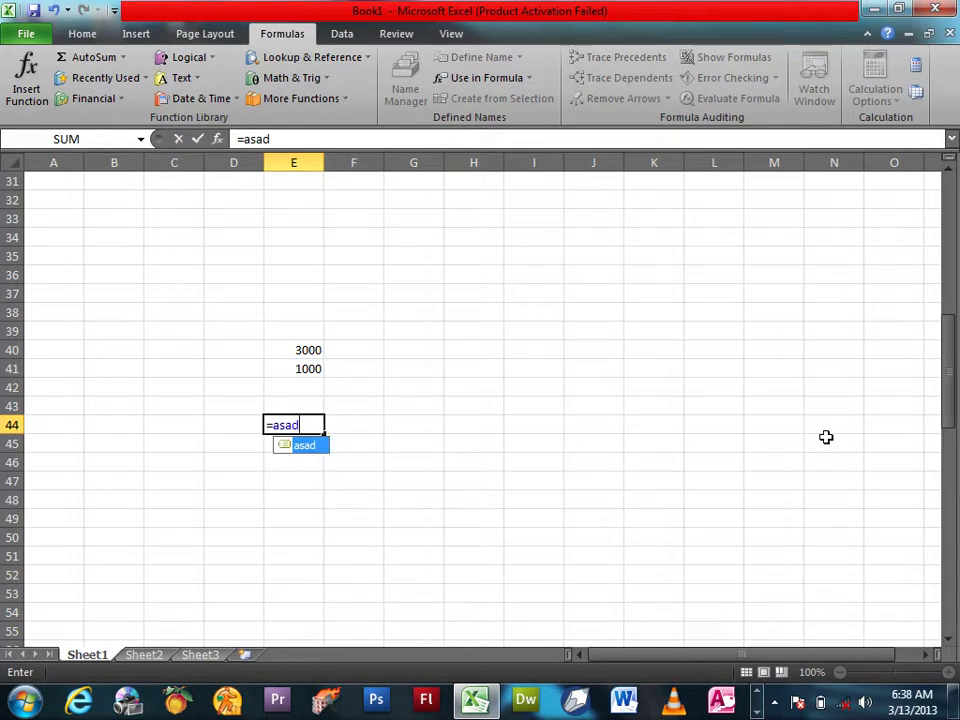
type("+wal")
key("BackSpace")
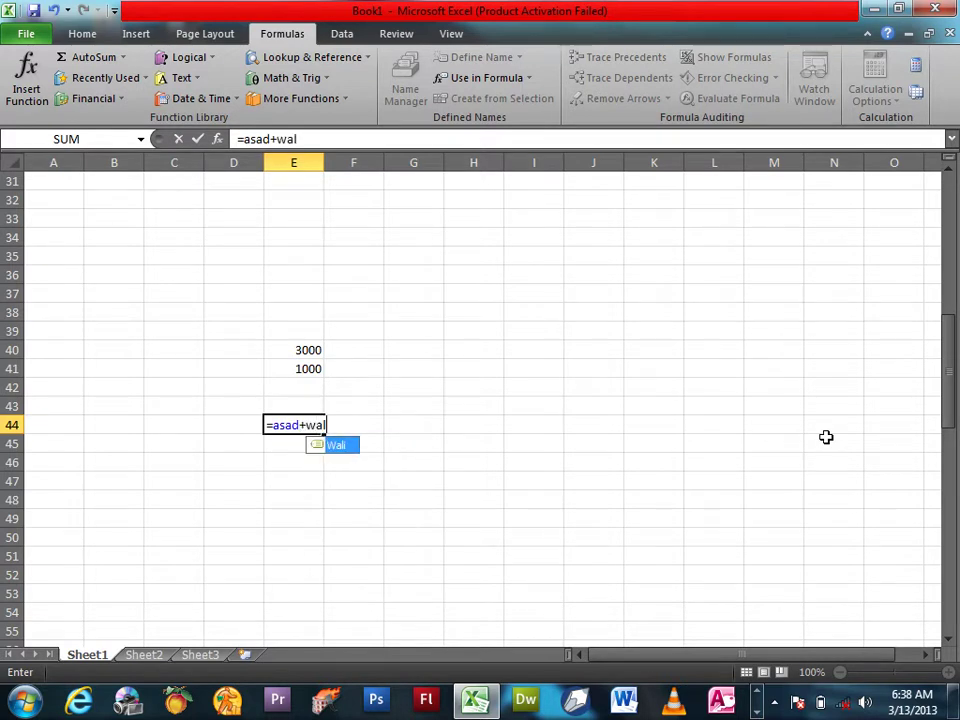
type("i")
type("+ali")
key("Return")
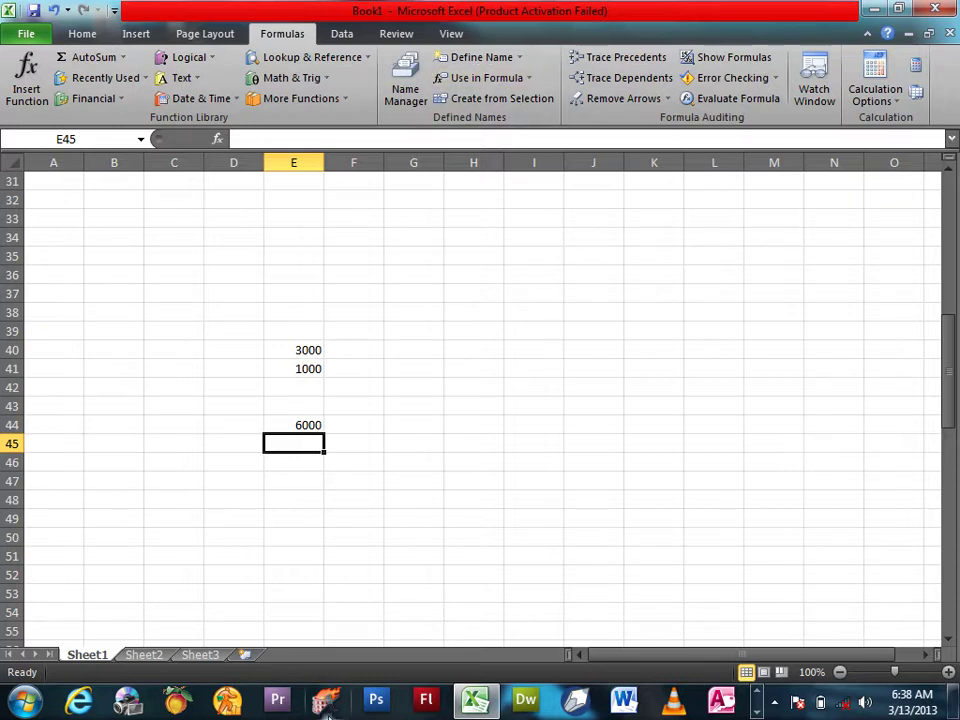
- Type the headings Program in I1 and Fee in J1
scroll(330, 705, "up", 9)
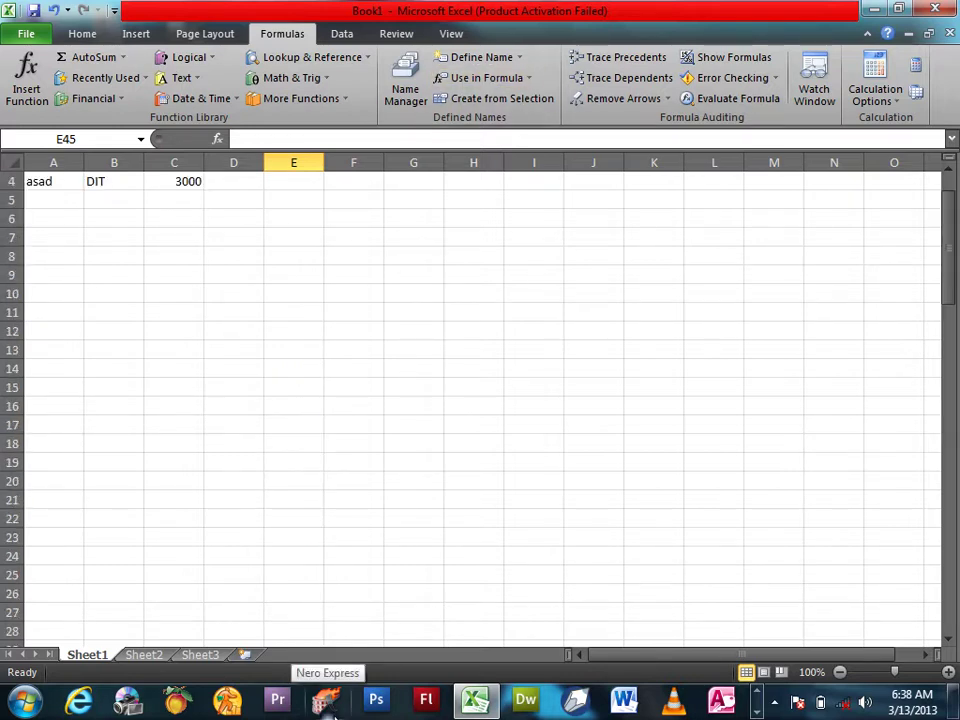
scroll(330, 705, "up", 1)
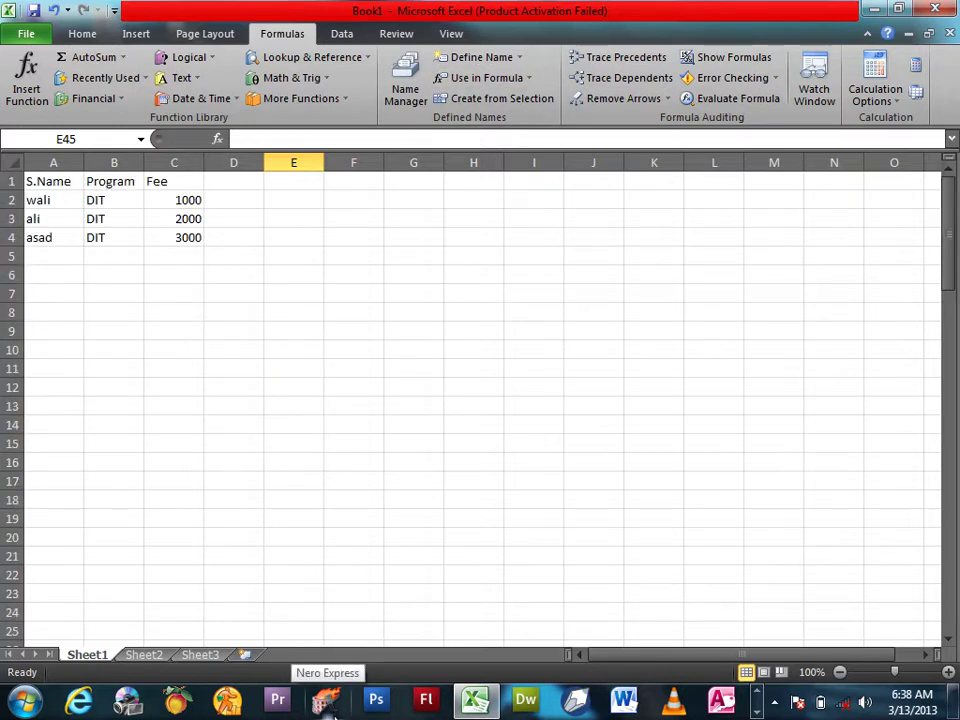
left_click(520, 183)
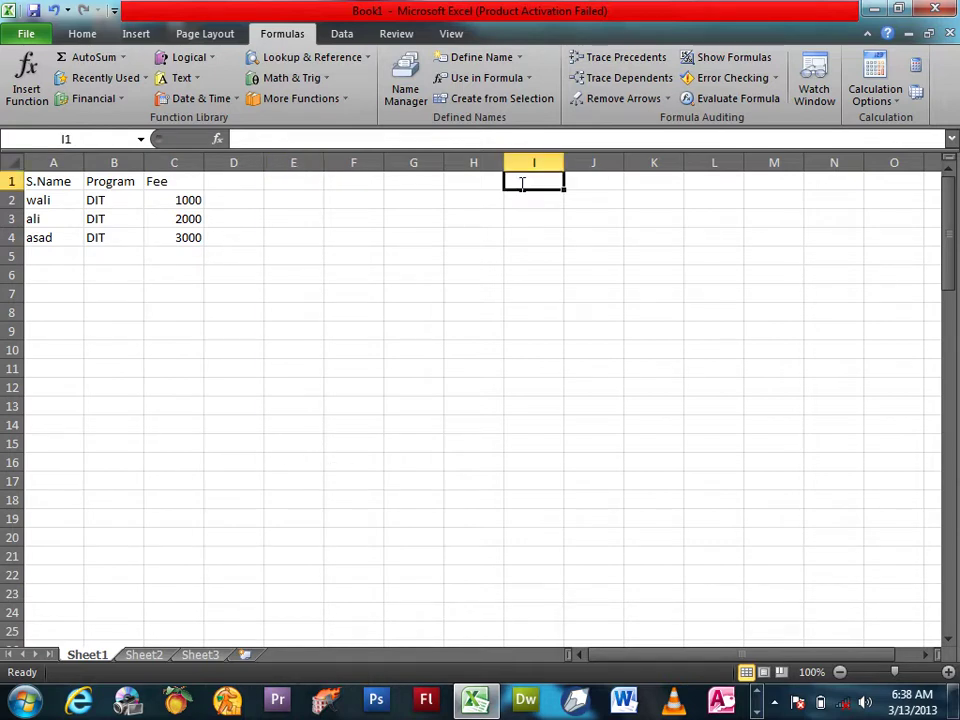
type("Program")
key("Return")
type("Fee")
key("Escape")
key("Up")
key("Right")
type("Fee")
key("Return")
- List the programs DIT, CIT, Internet and Hardware in I2:I5
key("Left")
type("DI")
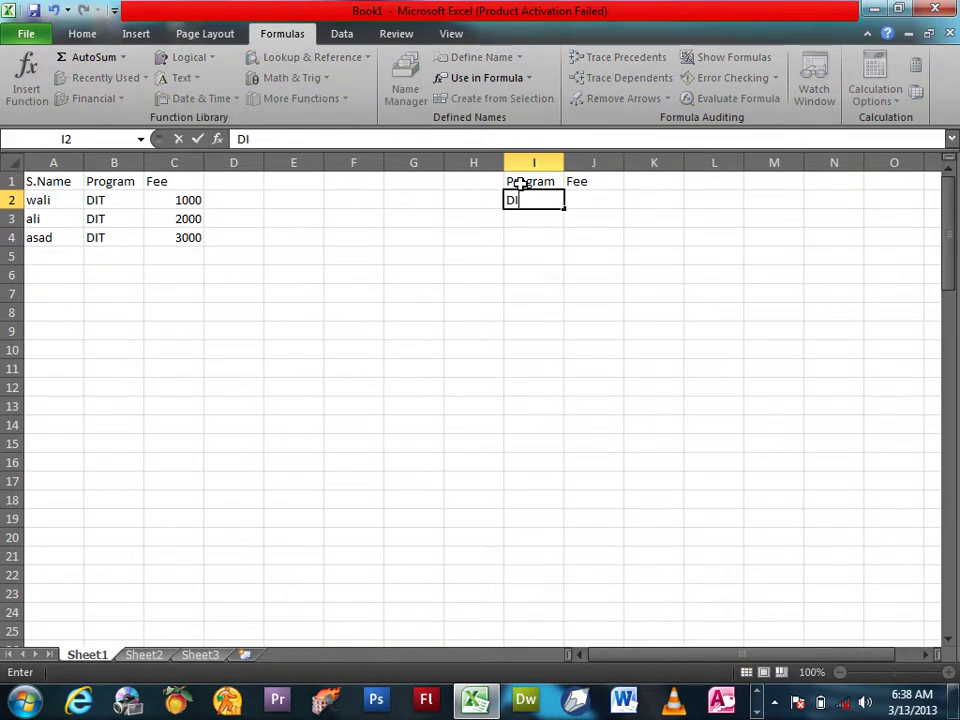
type("T")
key("Return")
type("CIT")
key("Return")
type("Inte")
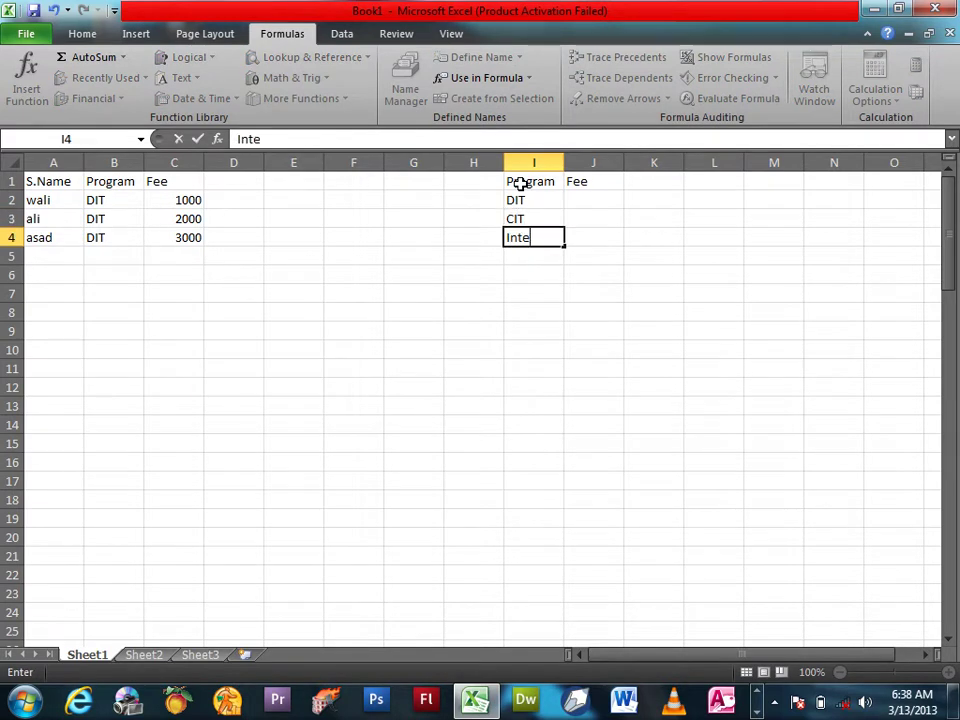
type("rnet")
key("Return")
type("Hardware")
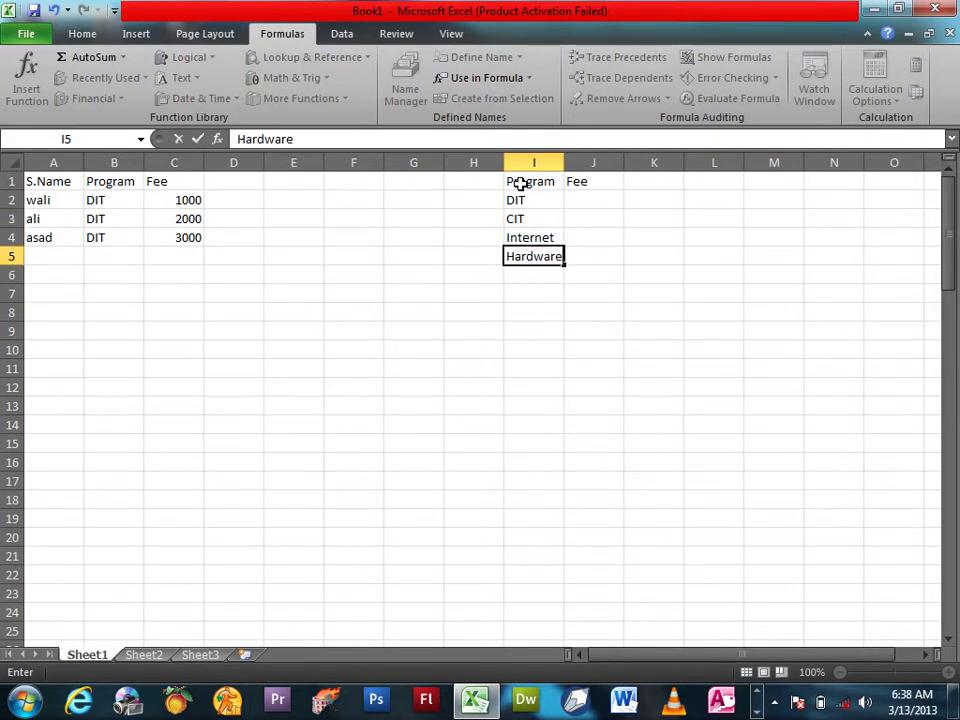
key("Tab")
- Enter the fees 1000, 500, 1000 and 2500 in J2:J5
key("Up")
key("Up")
key("Up")
type("1")
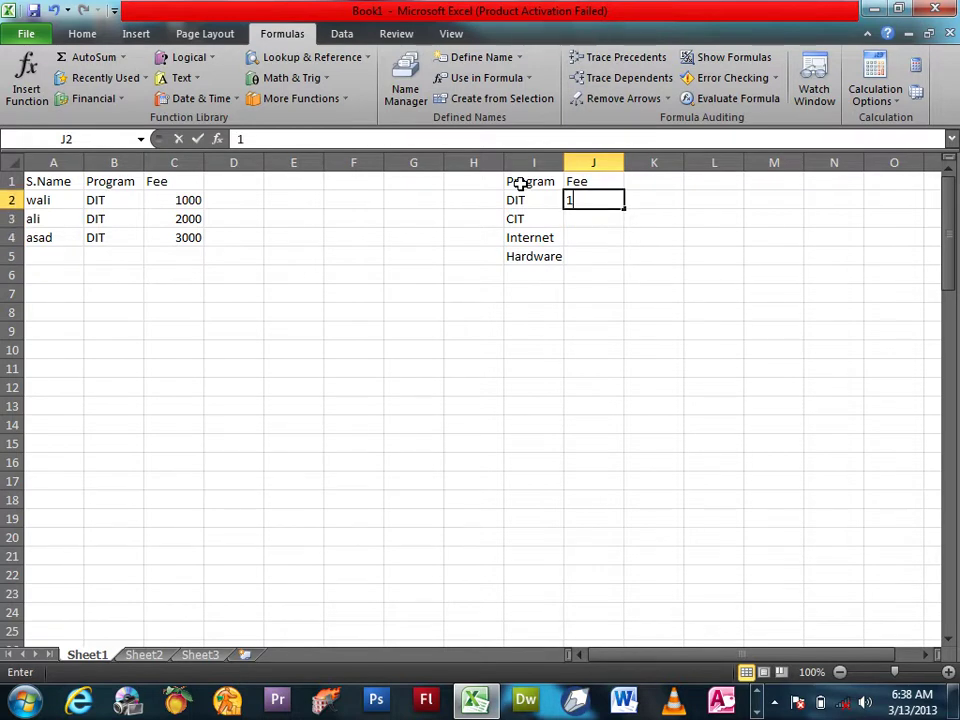
type("--")
key("BackSpace")
key("BackSpace")
type("000")
key("Return")
type("500")
key("Return")
type("1000")
key("Return")
type("22")
key("BackSpace")
type("500")
key("Return")
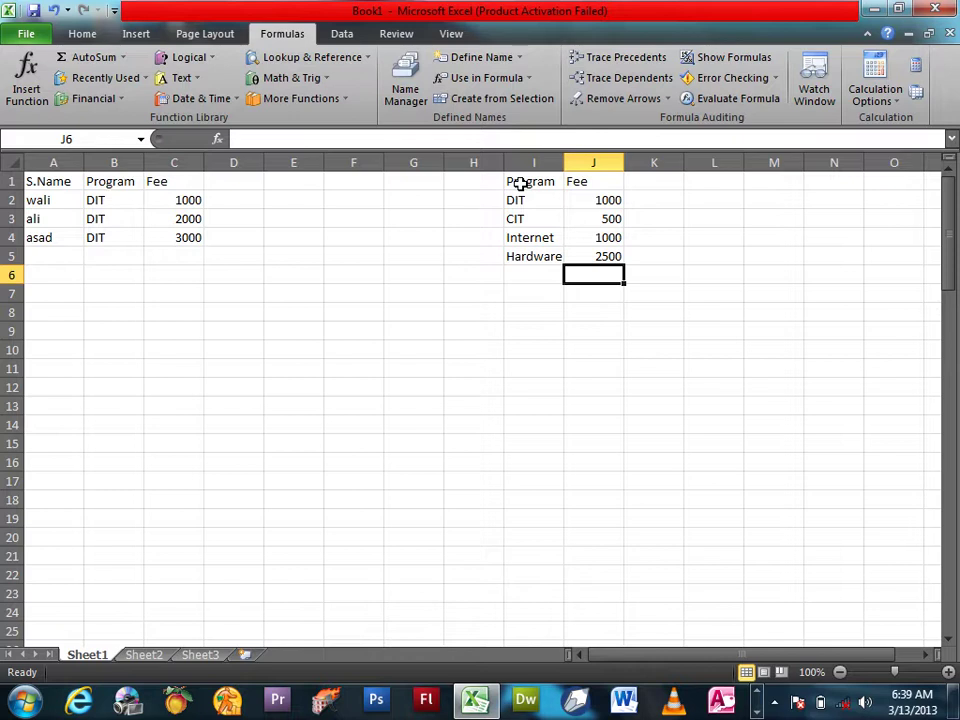
- Enter =DIT in J15, which returns #NAME?
left_click(615, 445)
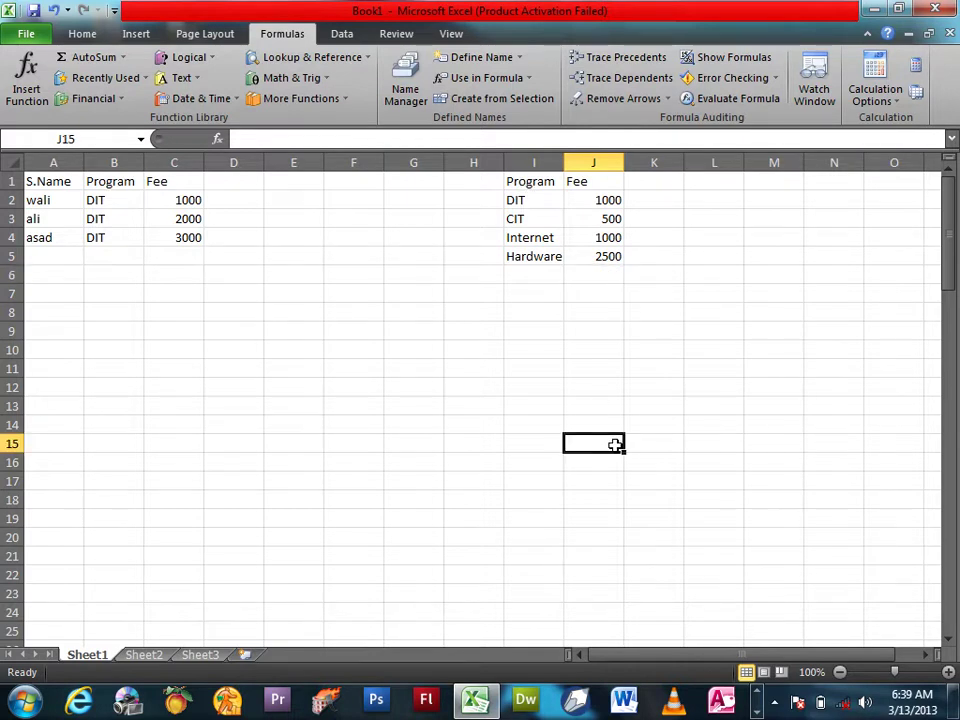
type("=DIT")
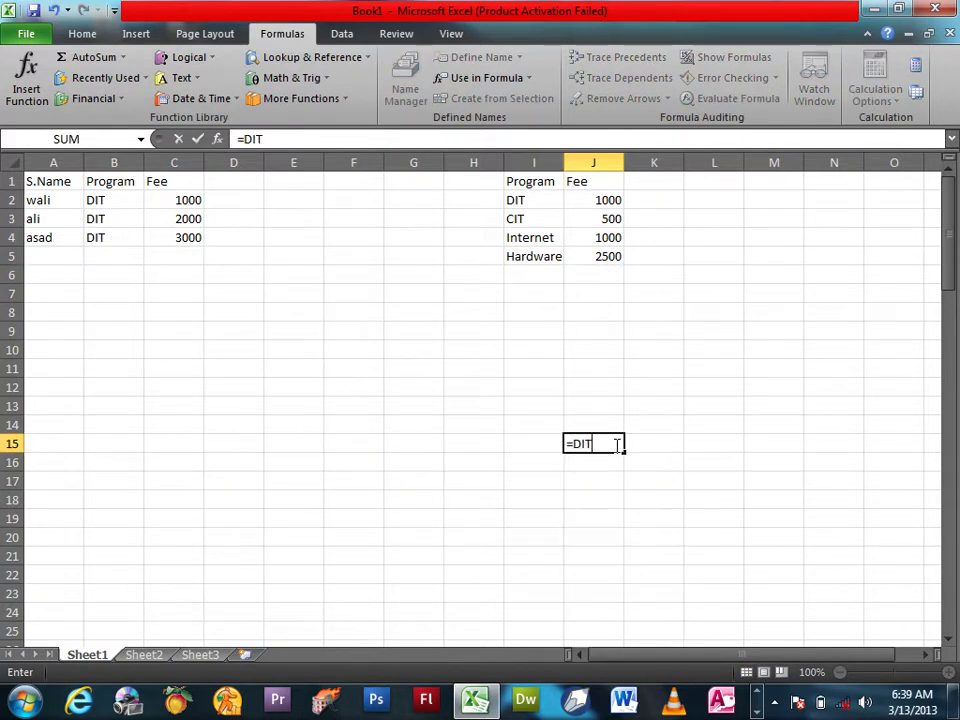
key("Return")
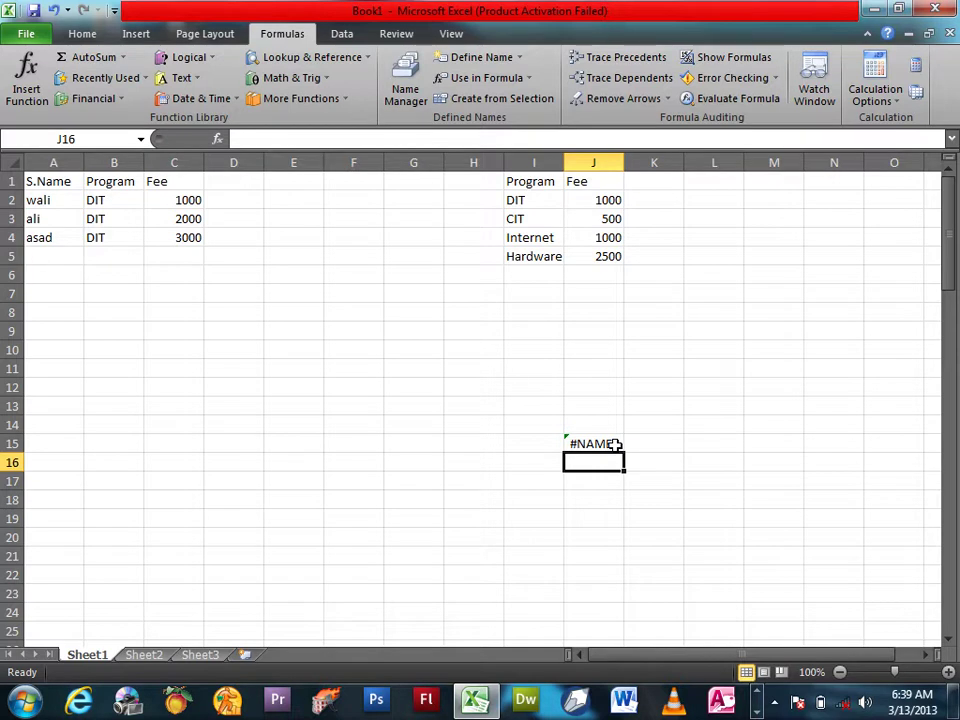
- Clear J15 and define the name DIT for the fee in J2
left_click(615, 445)
key("Delete")
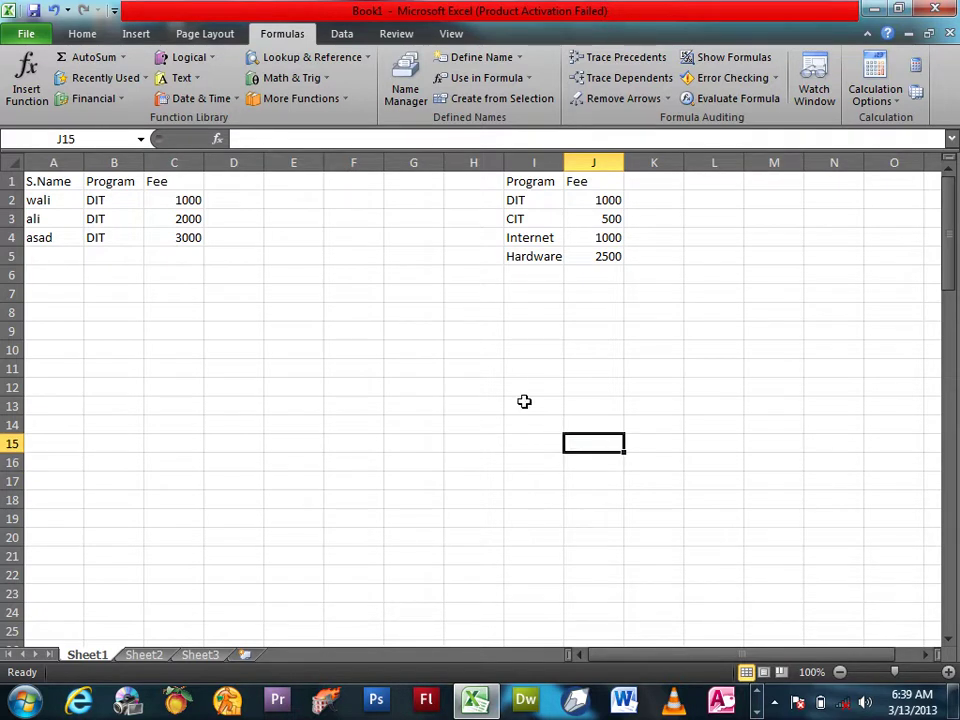
left_click(610, 199)
left_click(468, 57)
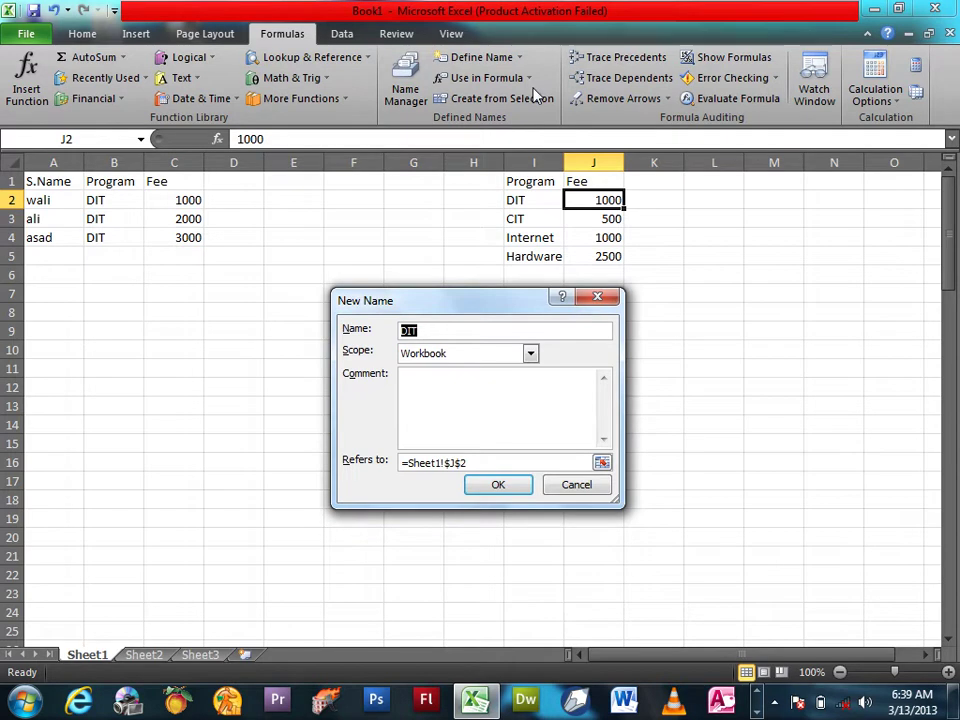
left_click(470, 485)
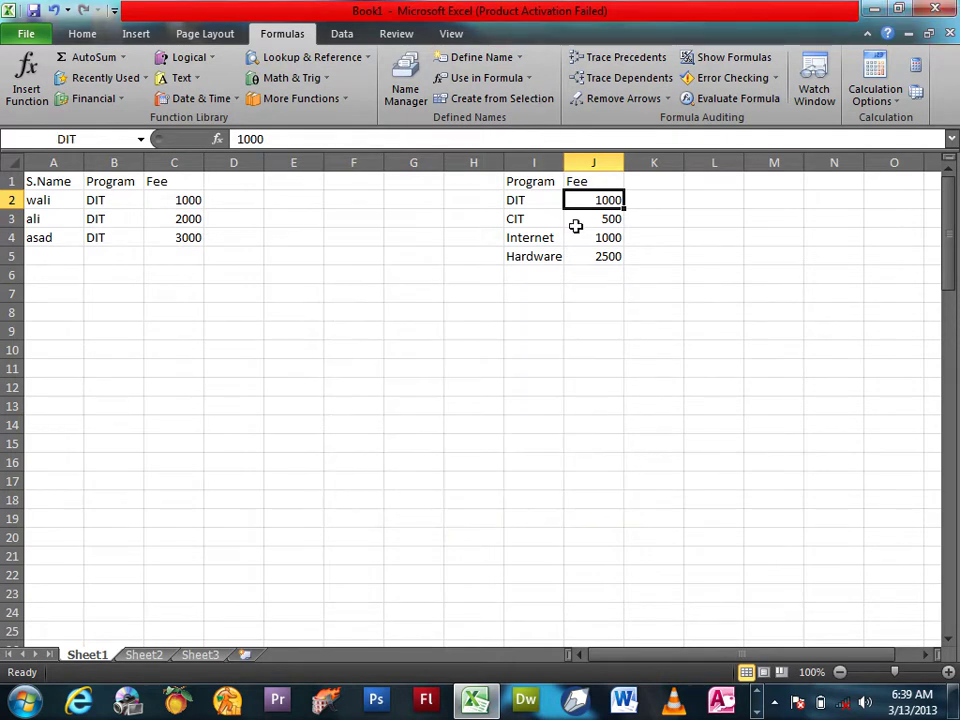
- Define the names CIT, Internet and Hardware for J3, J4 and J5
left_click(575, 226)
left_click(478, 57)
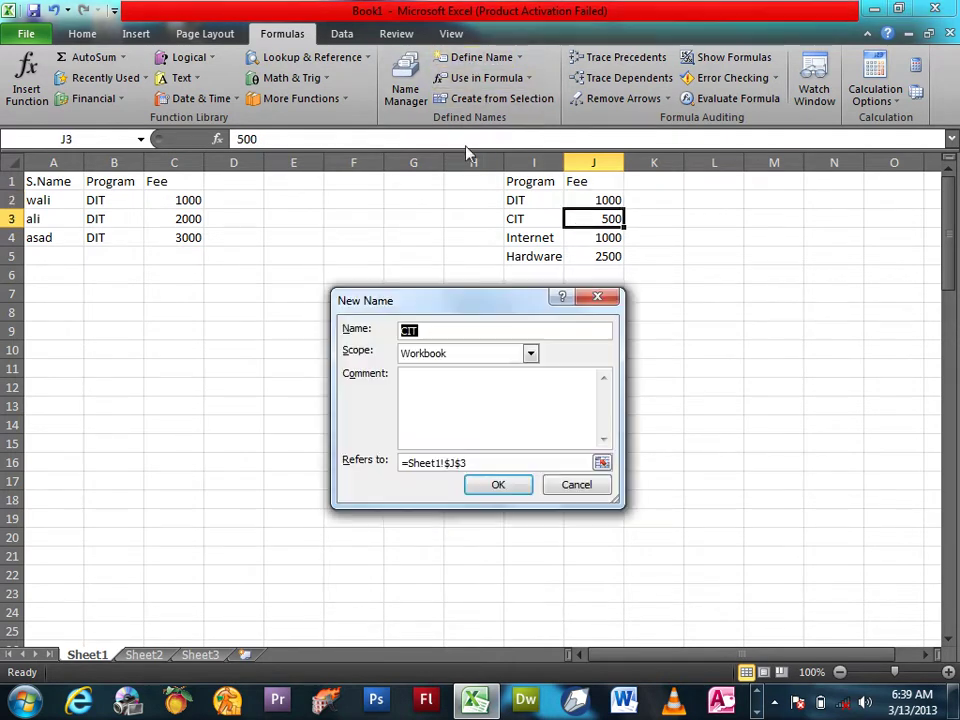
left_click(491, 484)
left_click(600, 237)
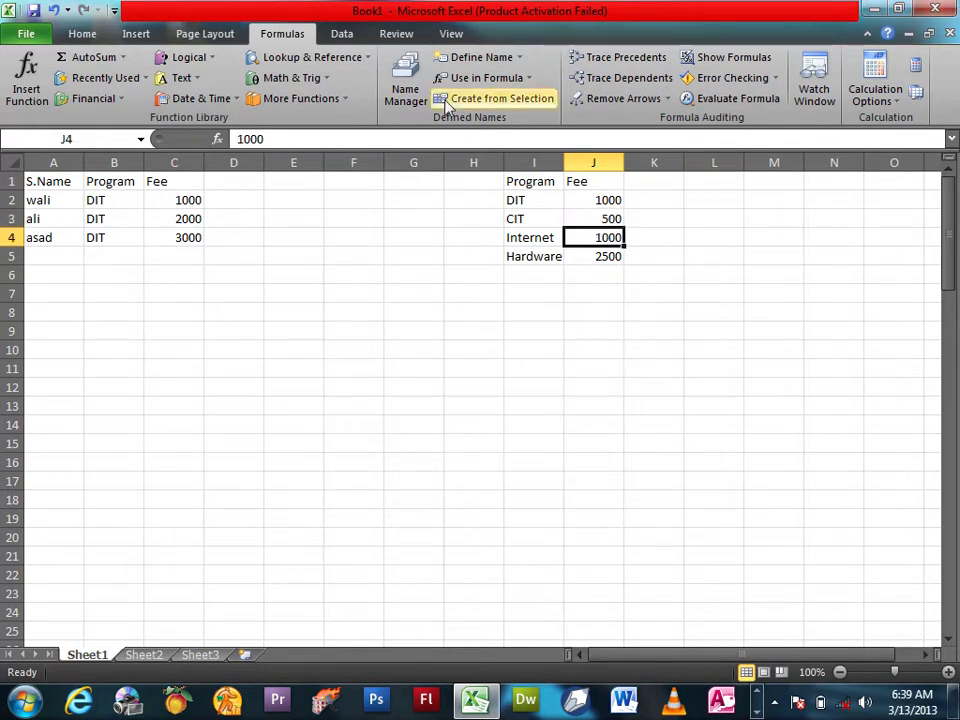
left_click(470, 57)
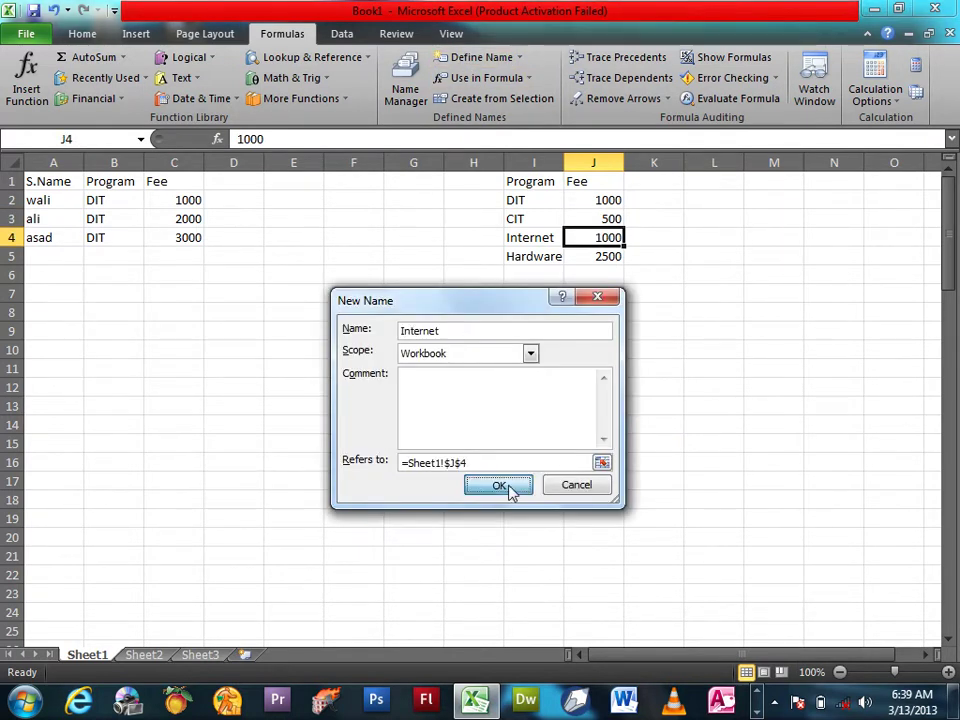
left_click(507, 490)
left_click(600, 256)
left_click(470, 57)
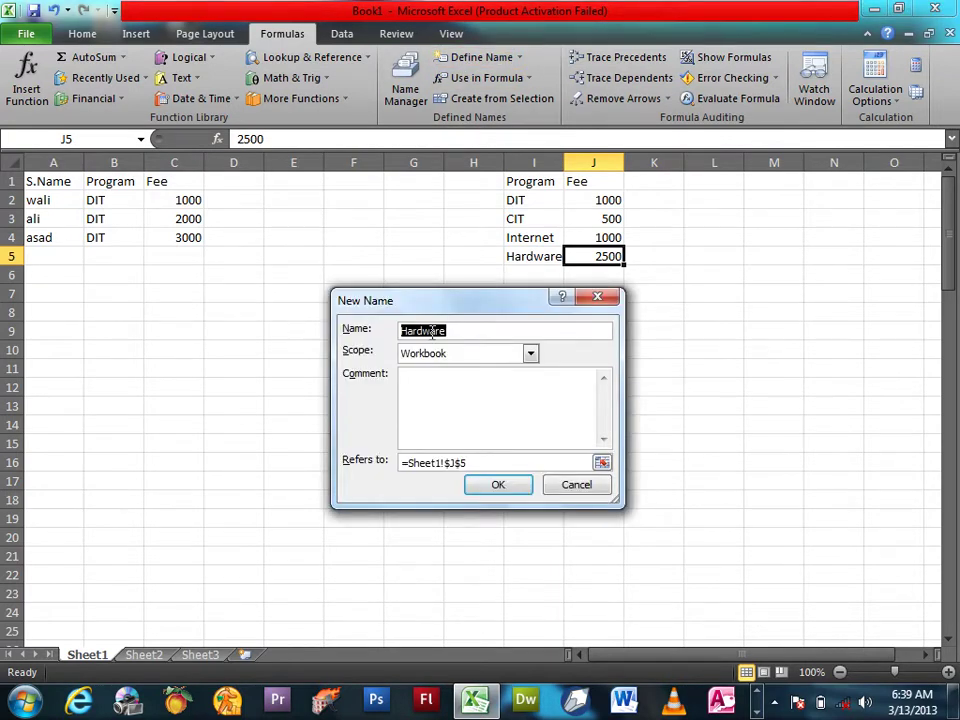
left_click(493, 486)
left_click(459, 515)
scroll(459, 515, "down", 6)
scroll(459, 515, "down", 4)
scroll(461, 515, "up", 2)
- Enter =internet in I39 and =hardware in I40, showing 1000 and 2500
left_click(556, 440)
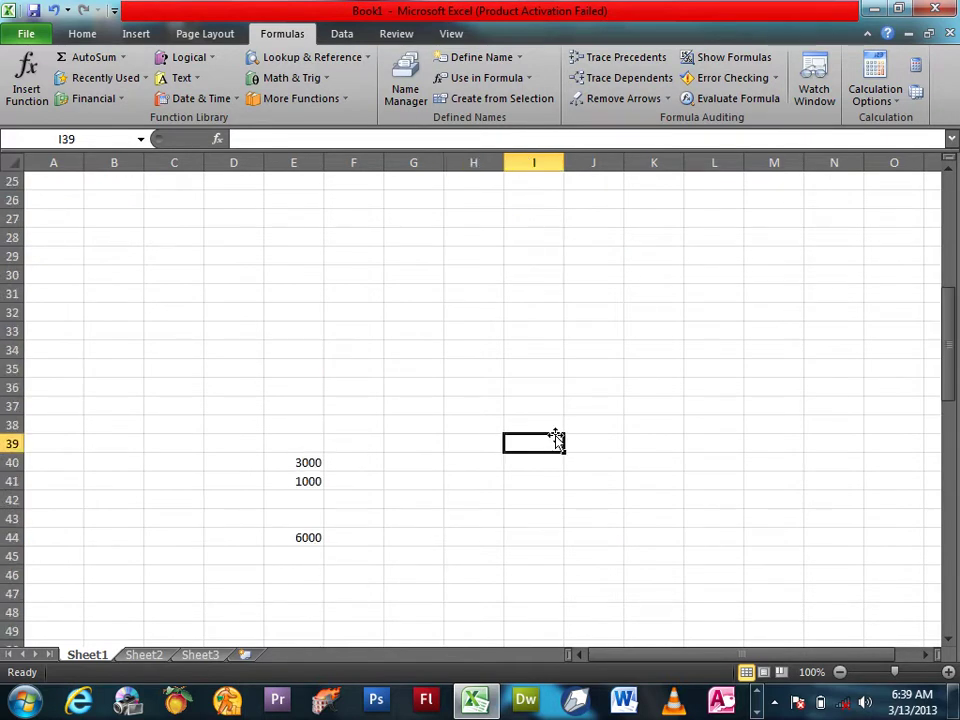
type("=interne")
key("BackSpace")
key("BackSpace")
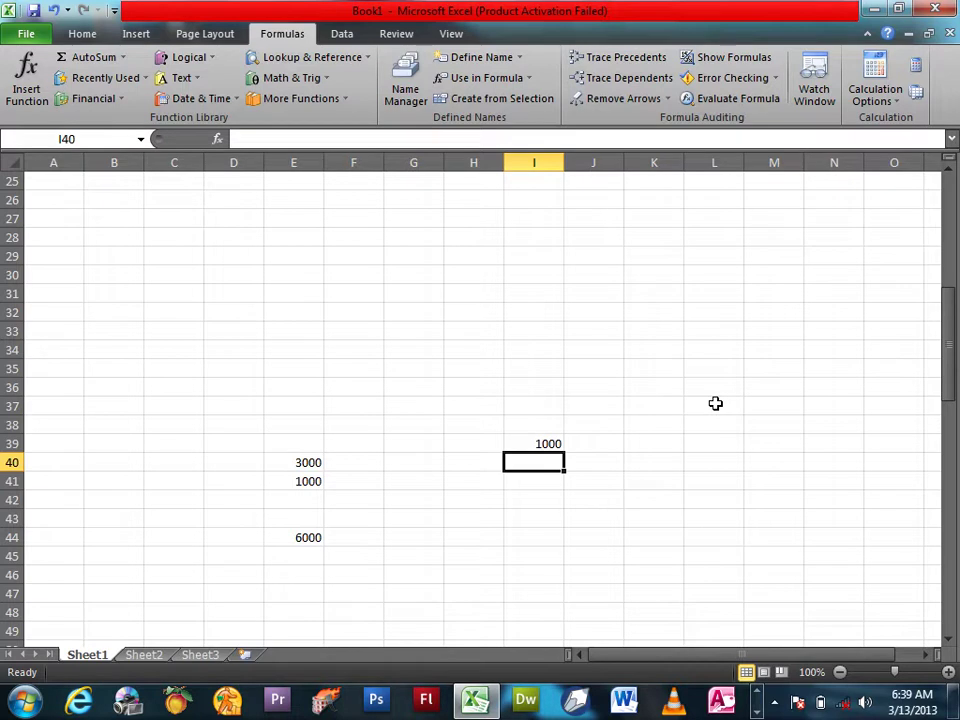
type("=hardware")
key("Return")
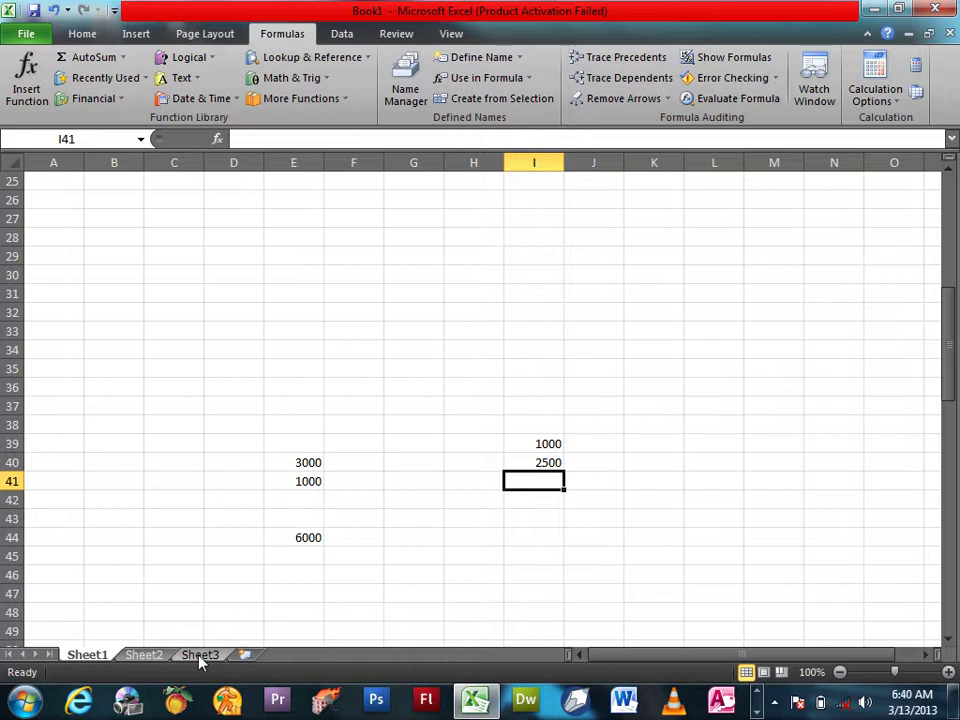
- On Sheet3, enter =asad in F9 and =hardware in F10, then return to Sheet1
left_click(200, 655)
left_click(371, 327)
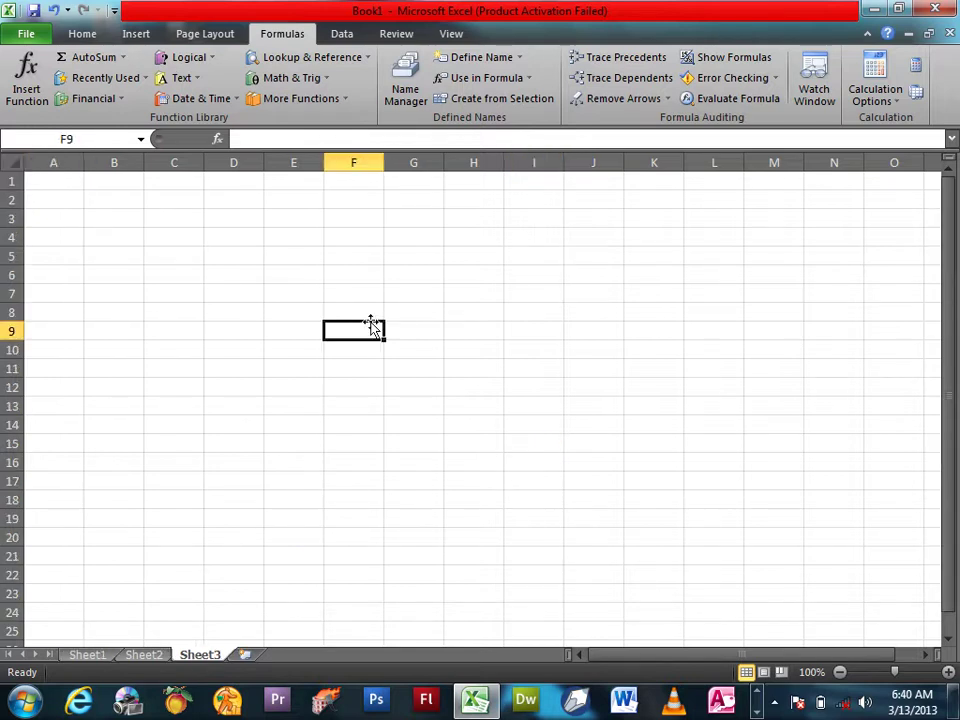
type("=asad")
key("Return")
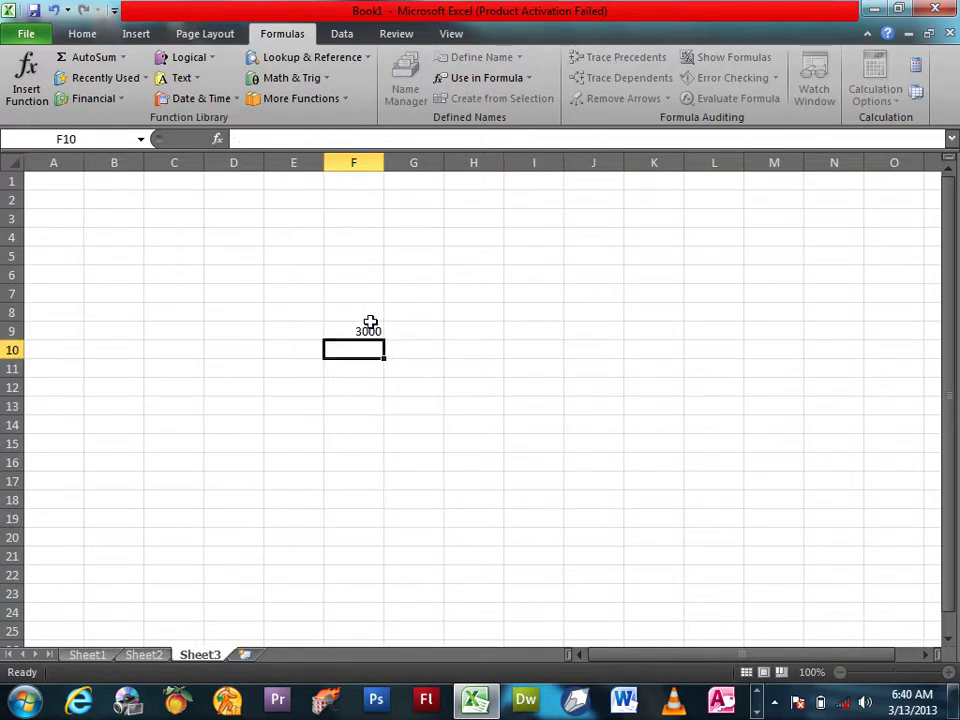
type("=")
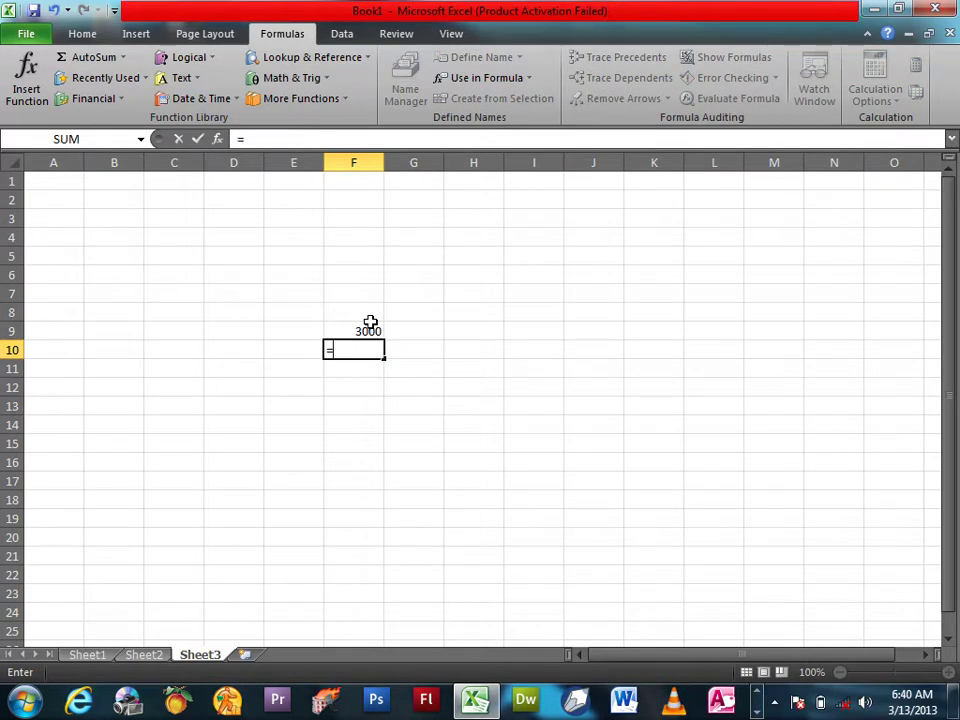
type("hardwar")
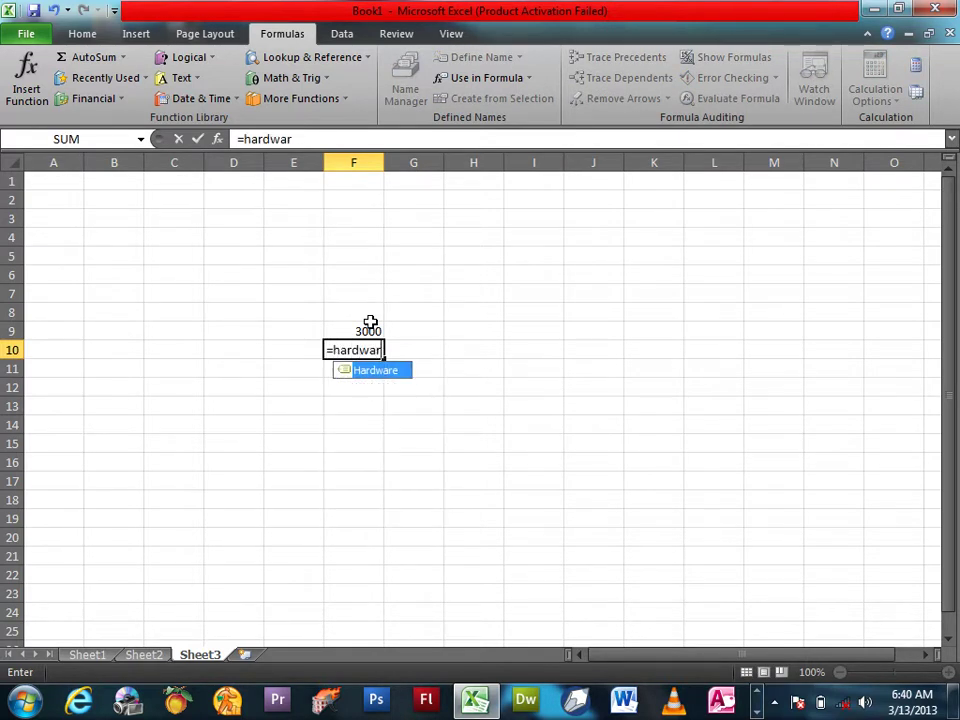
type("e")
key("Return")
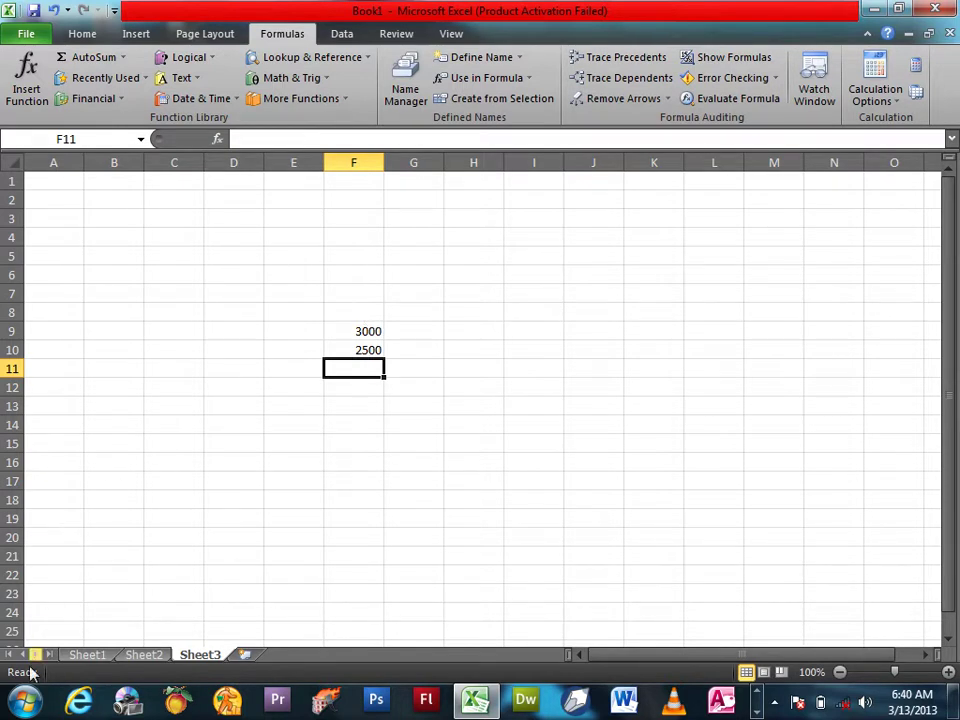
left_click(86, 654)
scroll(135, 507, "up", 8)
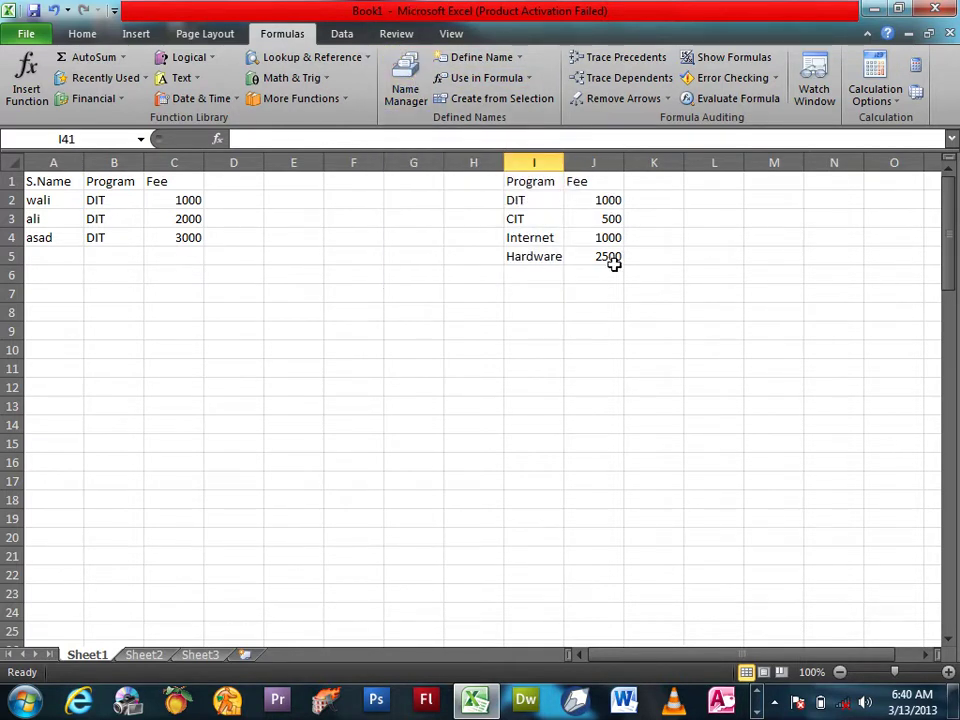
- Inspect which cell the Hardware name refers to in Name Manager, changing nothing
left_click(404, 88)
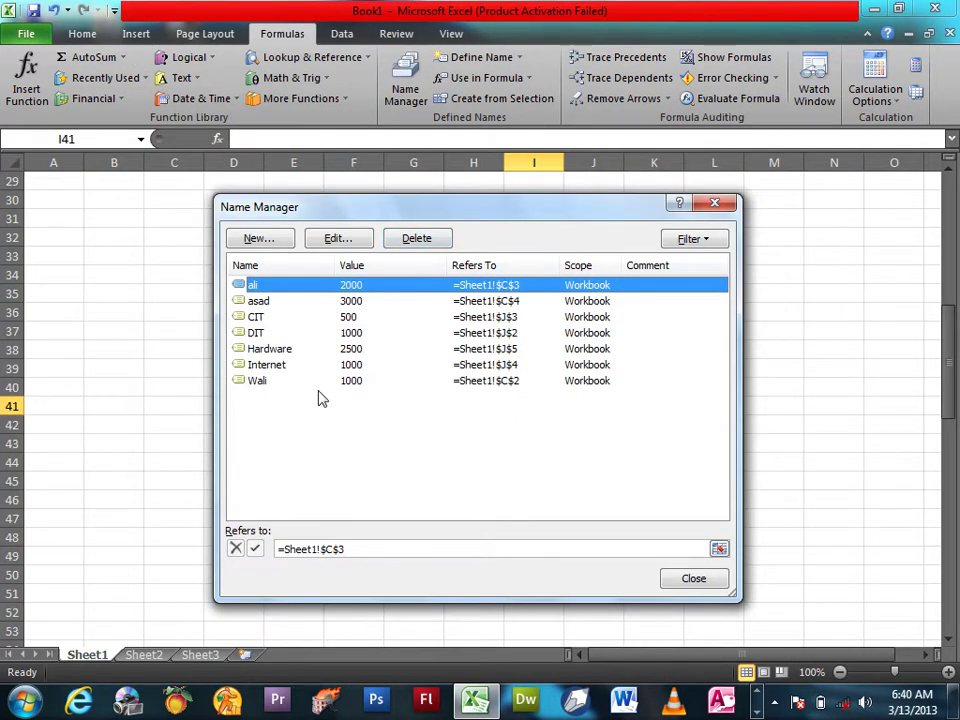
left_click(288, 350)
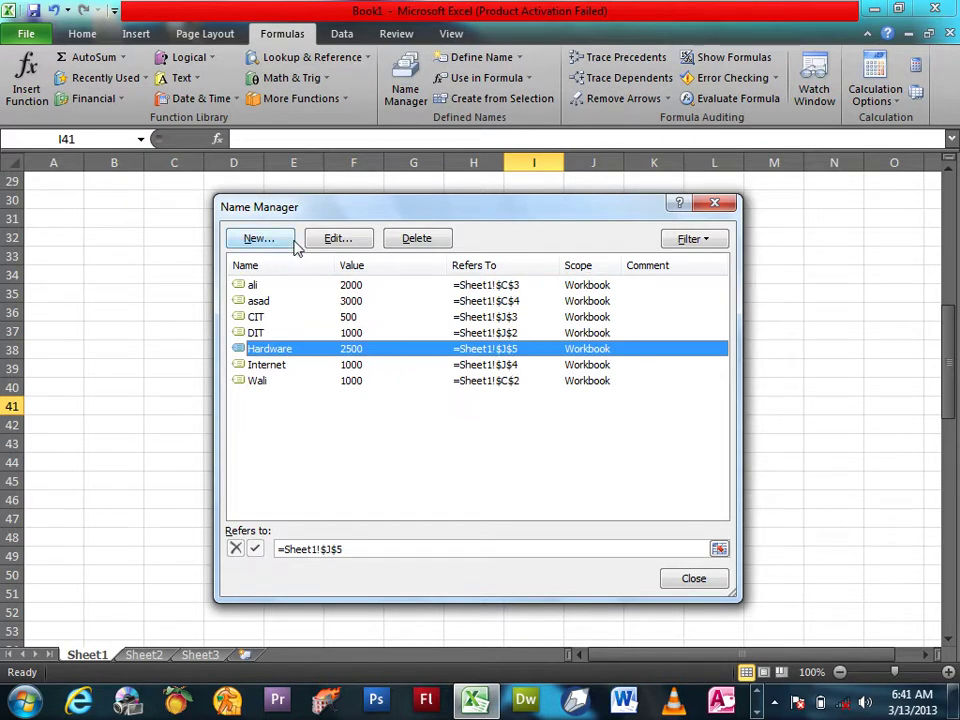
left_click(337, 240)
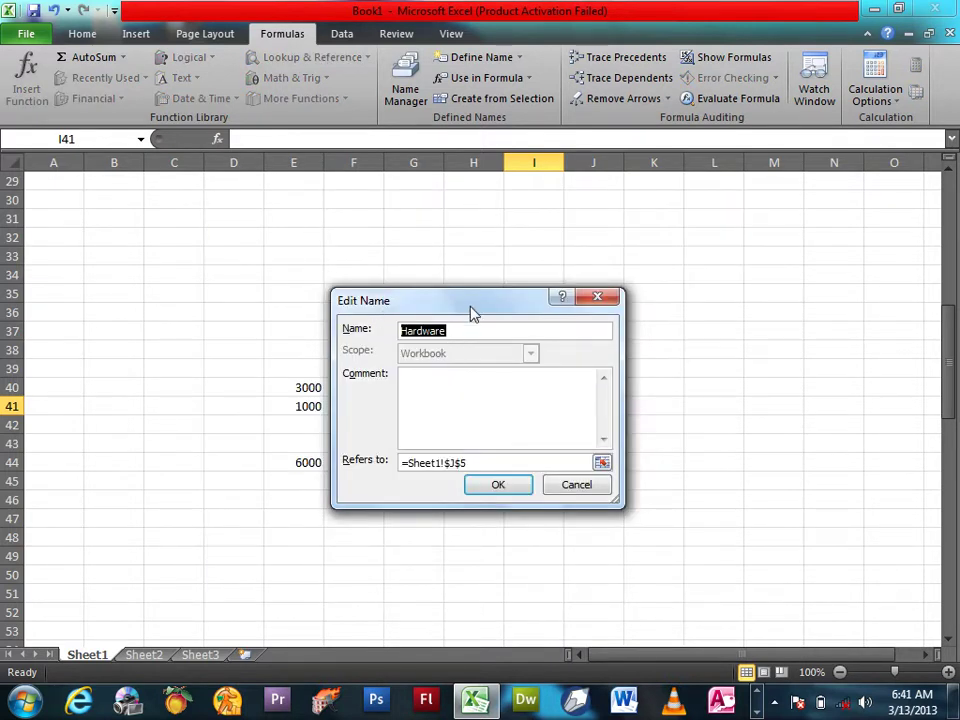
left_click_drag(474, 302, 586, 217)
left_click(589, 378)
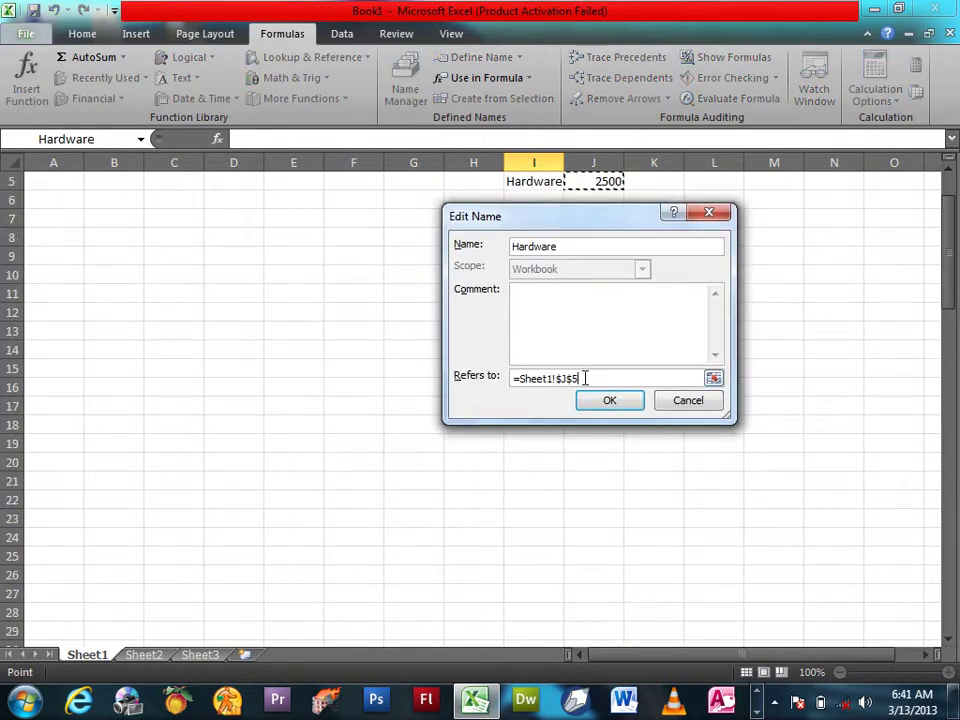
left_click(664, 397)
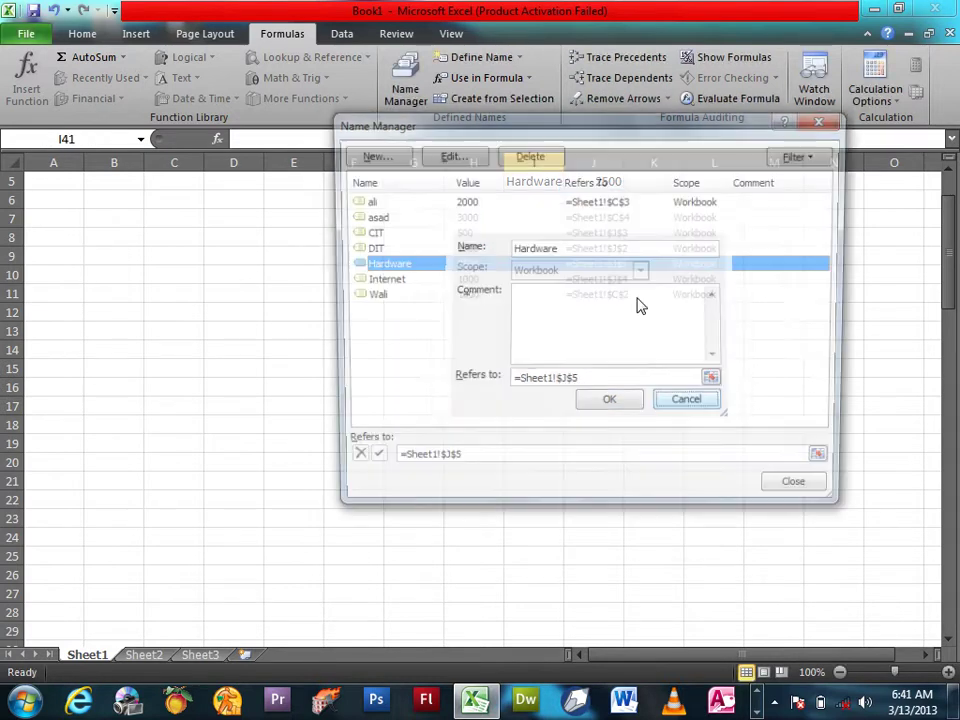
left_click(797, 498)
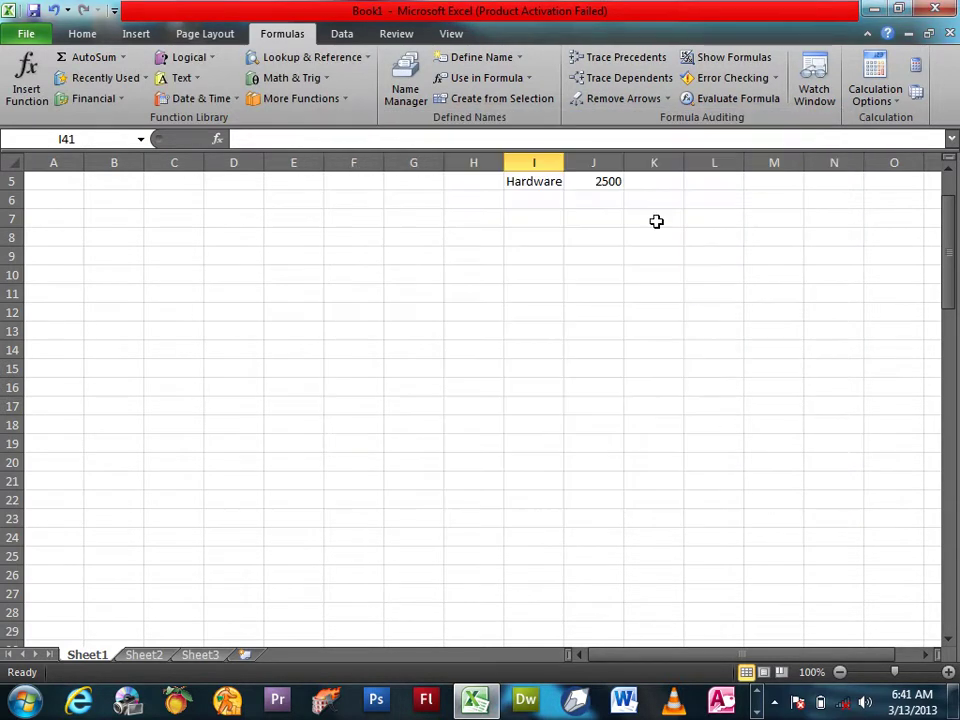
- Enter 3000 in J5 and confirm Name Manager now shows Hardware at 3000
left_click(591, 186)
type("3000")
key("Return")
left_click(576, 182)
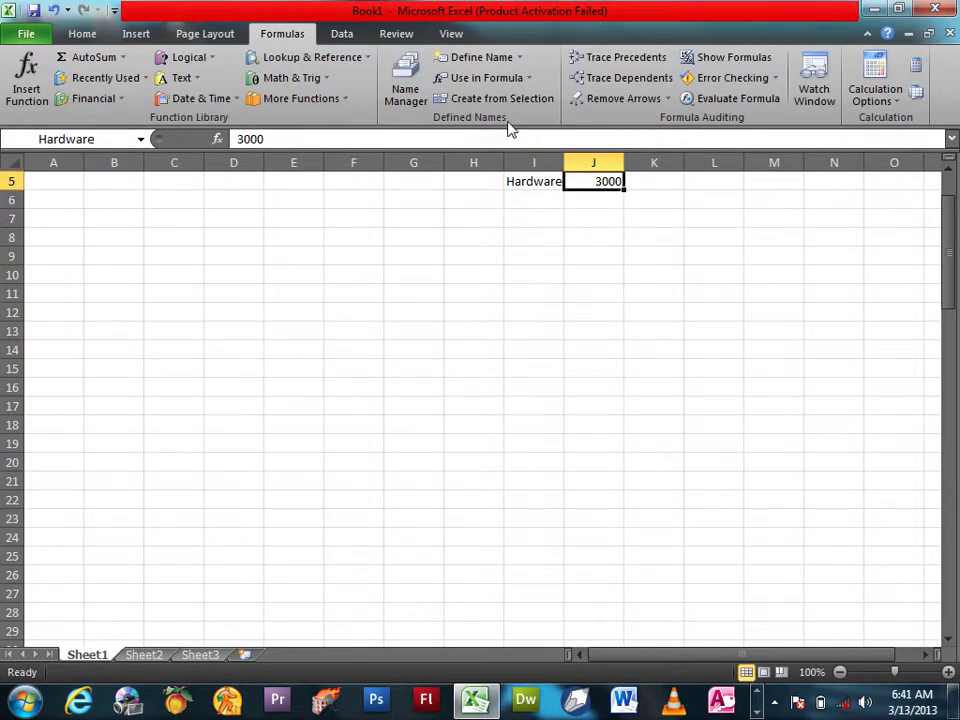
left_click(405, 82)
left_click_drag(527, 122, 483, 248)
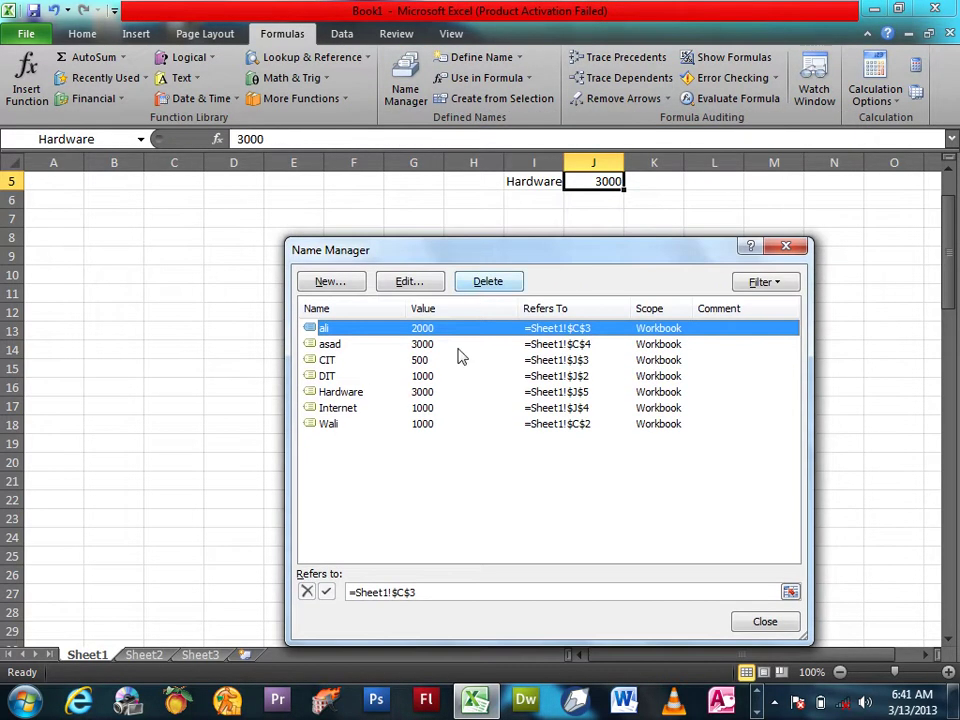
left_click(407, 392)
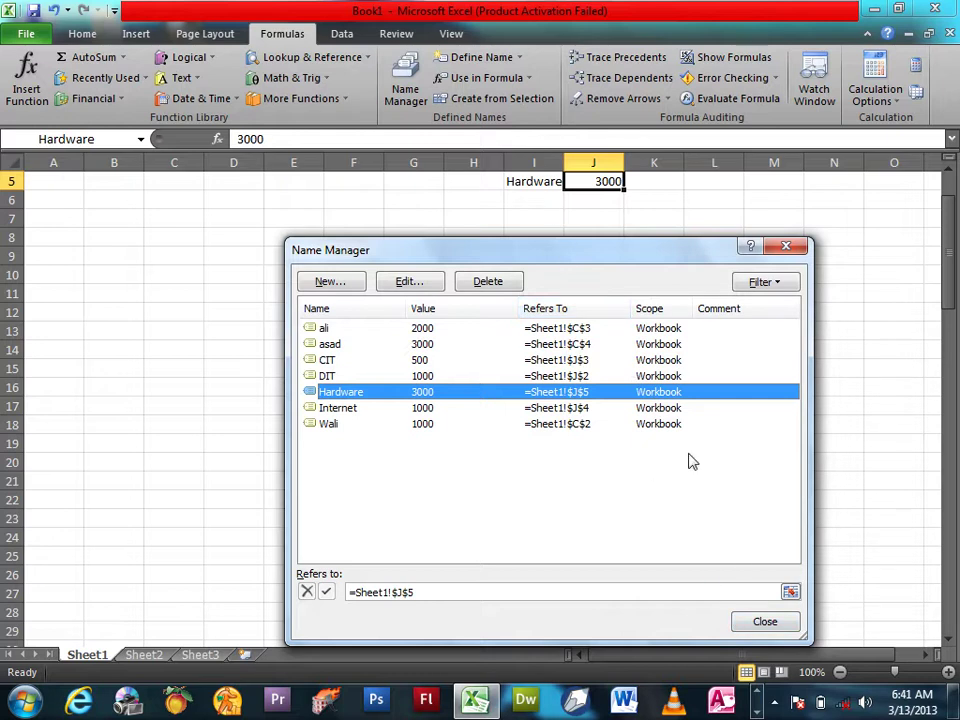
left_click(765, 621)
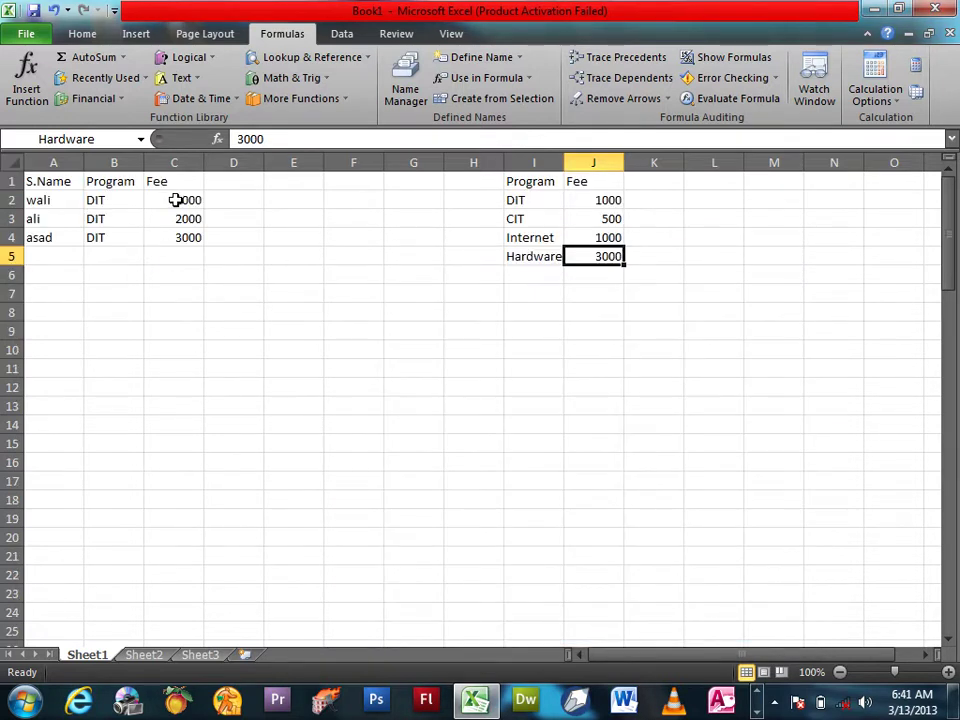
- Rename C3's defined name to salam in Name Manager
left_click(176, 200)
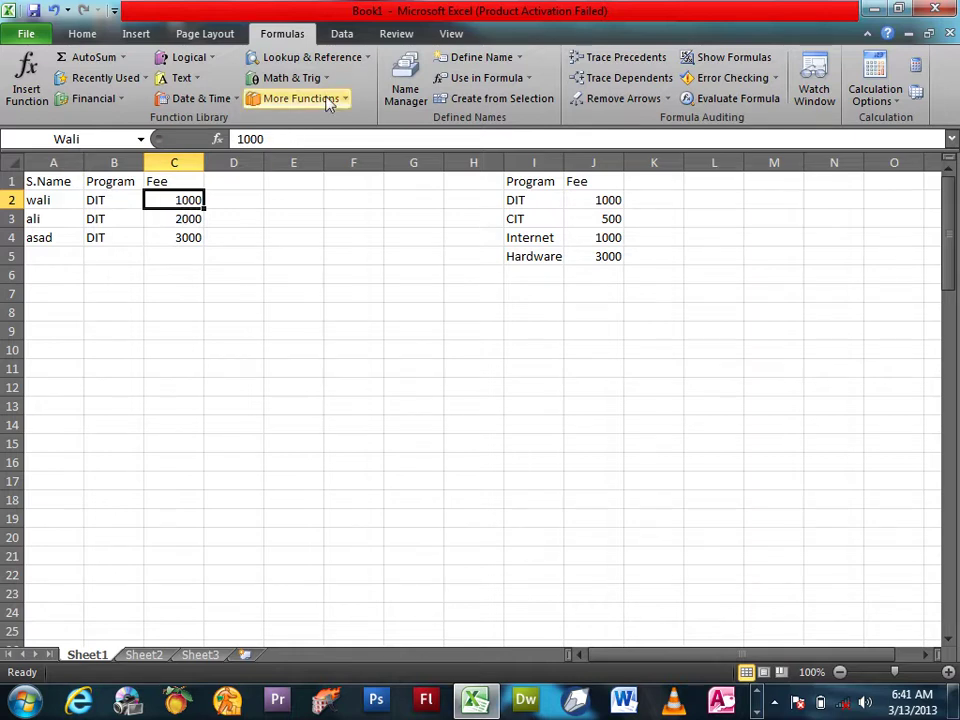
left_click(405, 88)
left_click(385, 283)
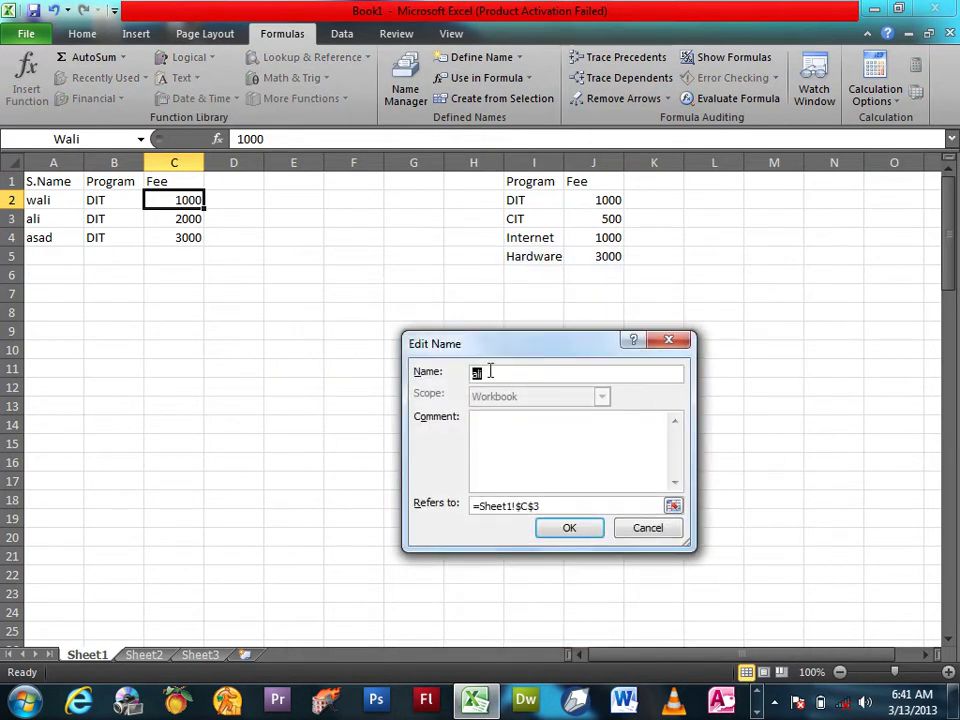
left_click(561, 506)
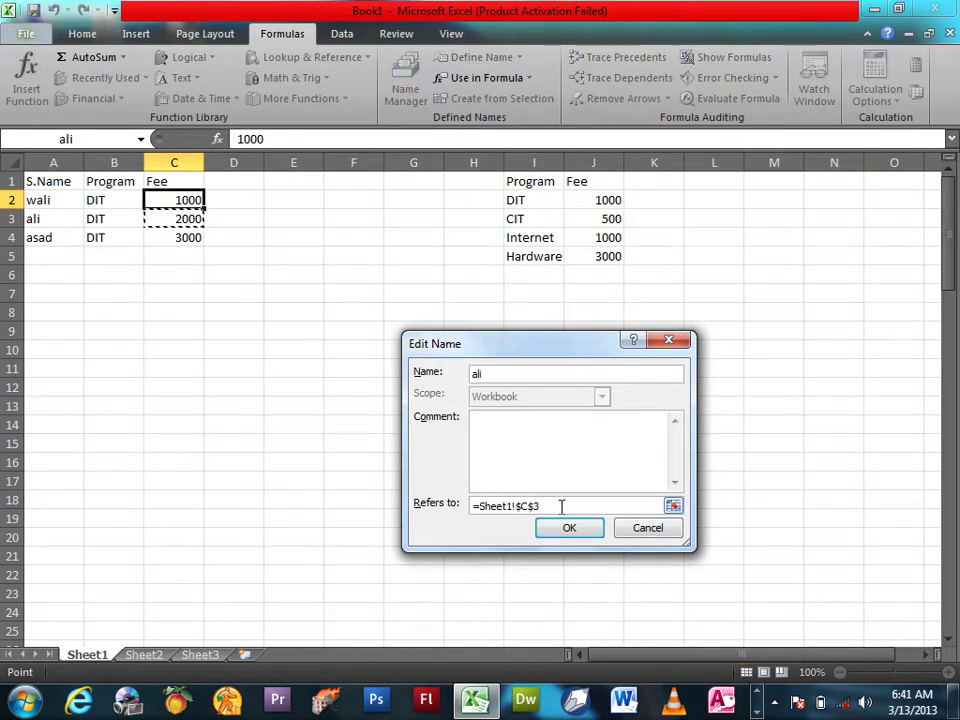
double_click(511, 372)
type("salam")
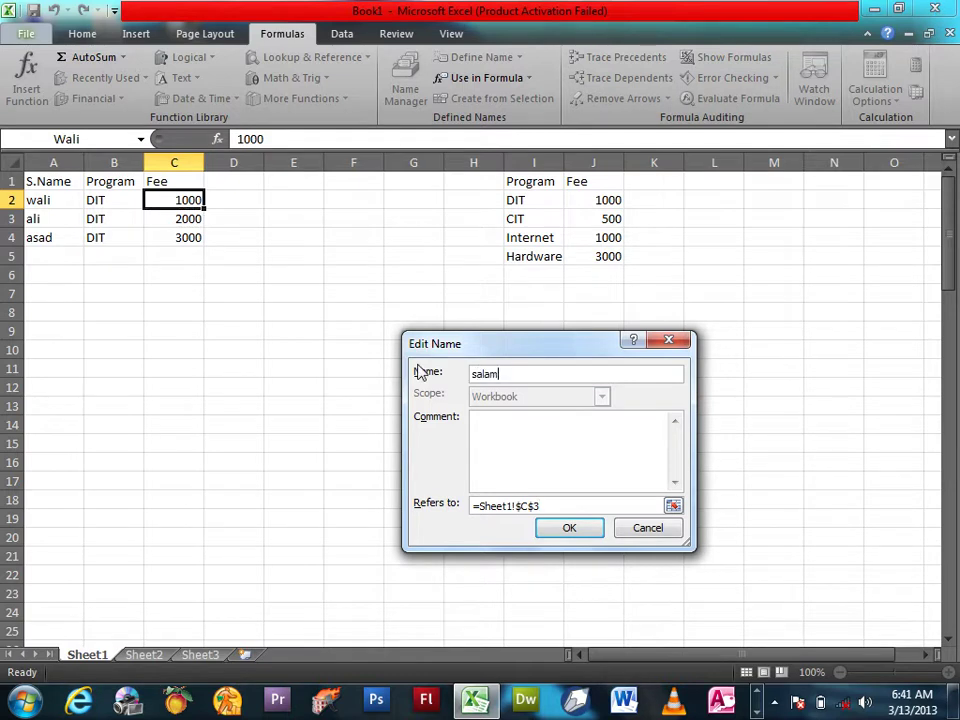
left_click(568, 527)
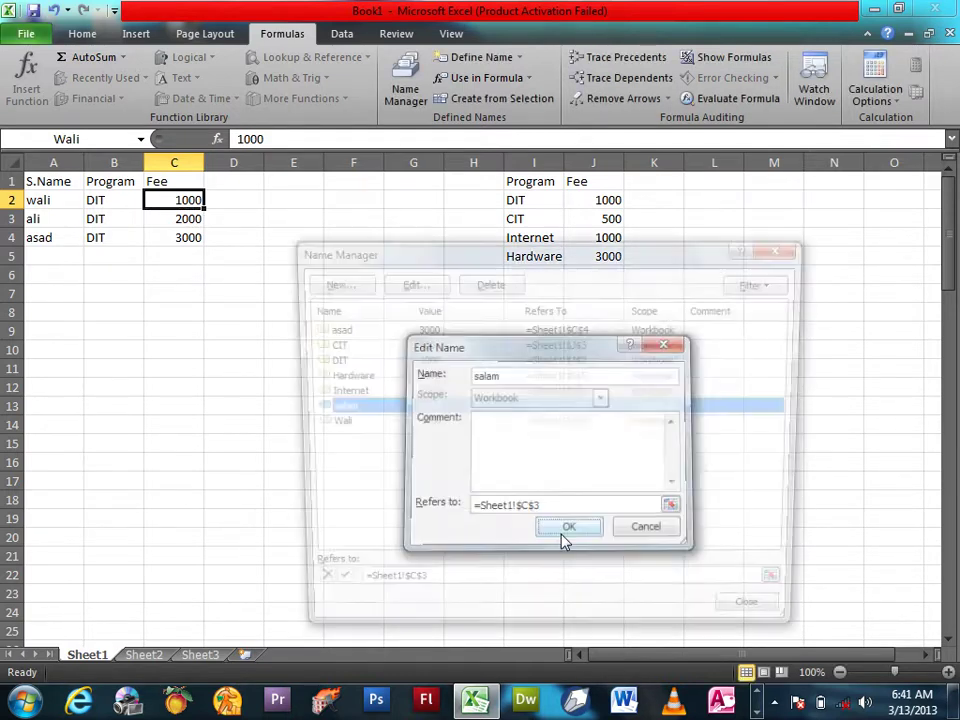
left_click(757, 623)
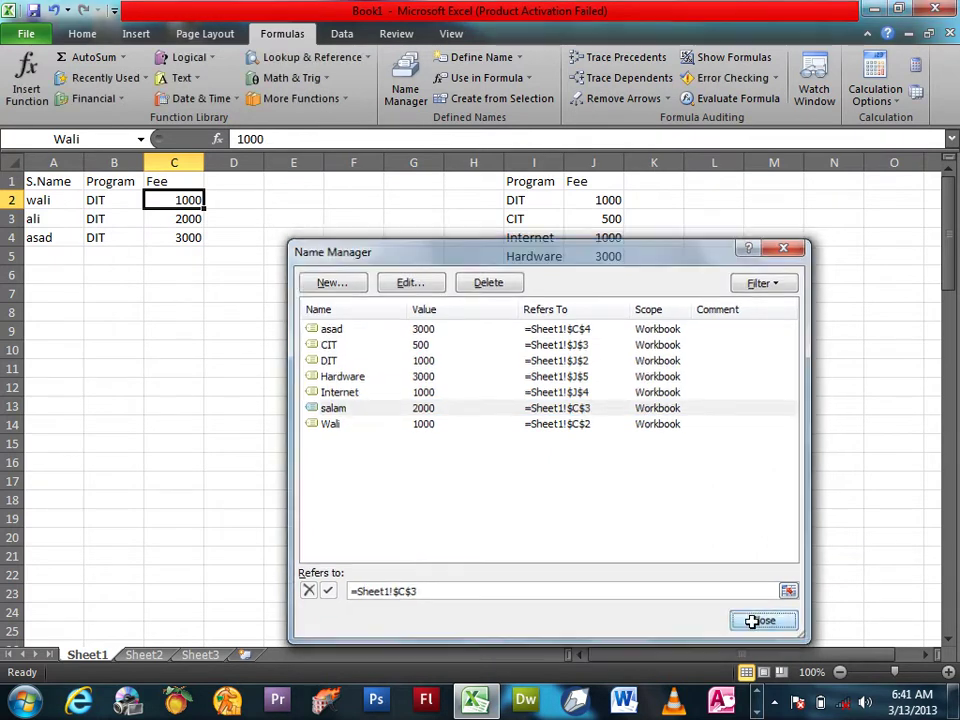
- Type salam in A3 and enter =salam in A8 to show 2000
left_click(40, 221)
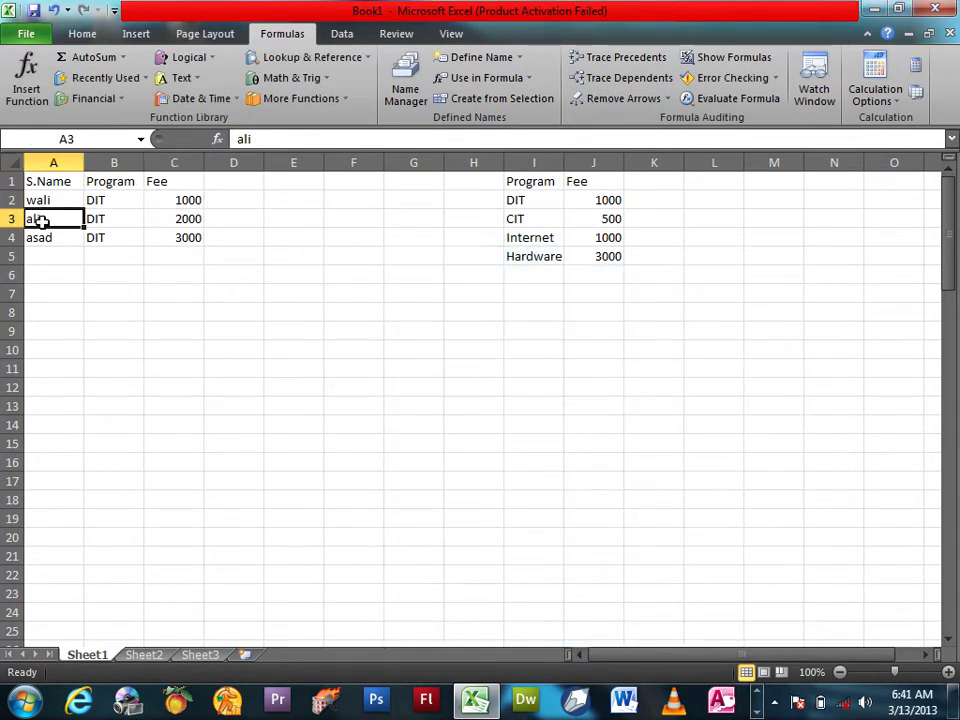
type("salam")
key("Return")
key("Return")
key("Return")
key("Return")
key("Return")
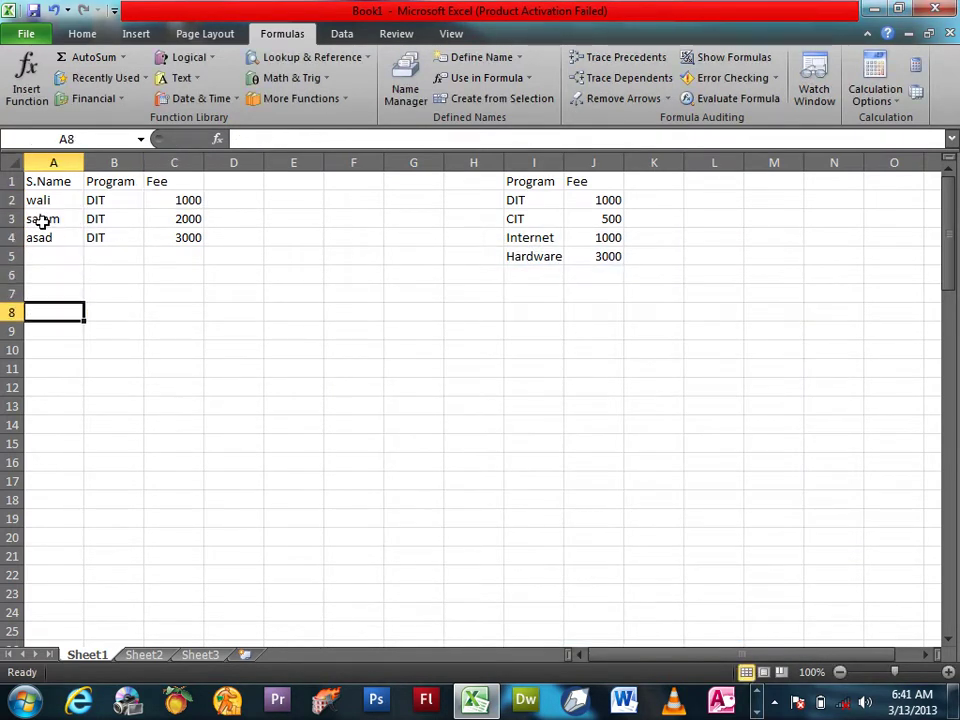
type("=salam")
key("Return")
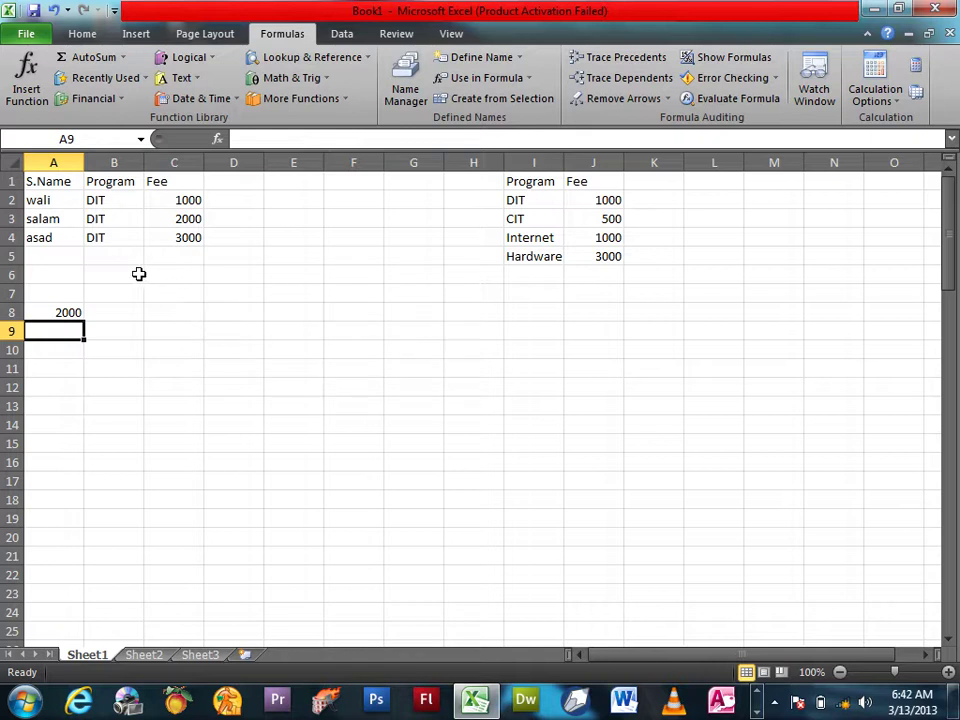
left_click(80, 252)
left_click(197, 261)
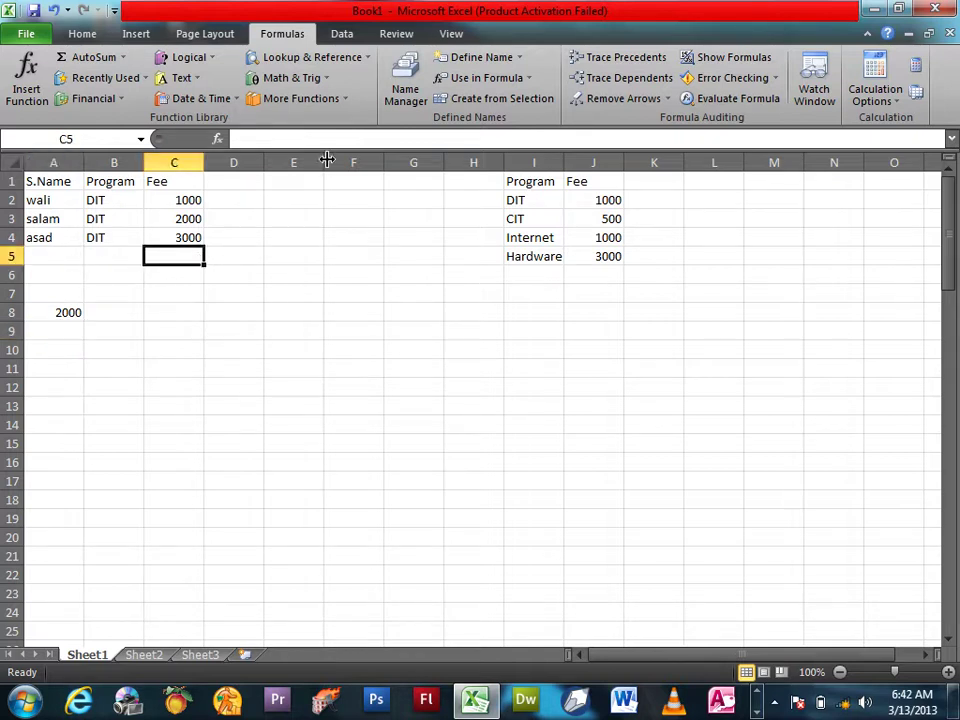
left_click(417, 68)
left_click(345, 284)
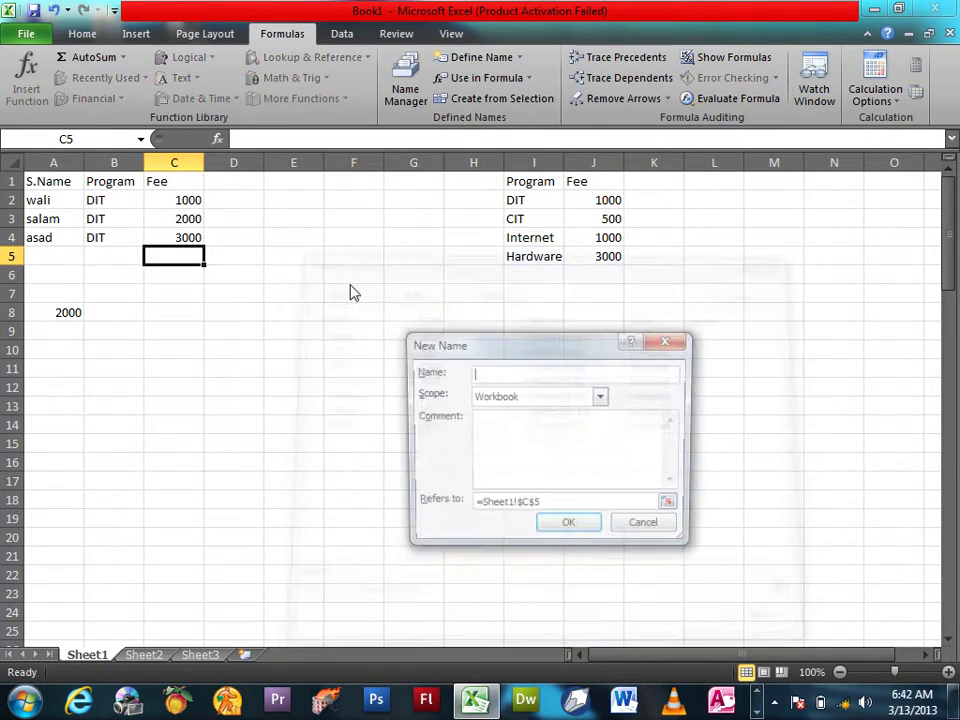
left_click(648, 532)
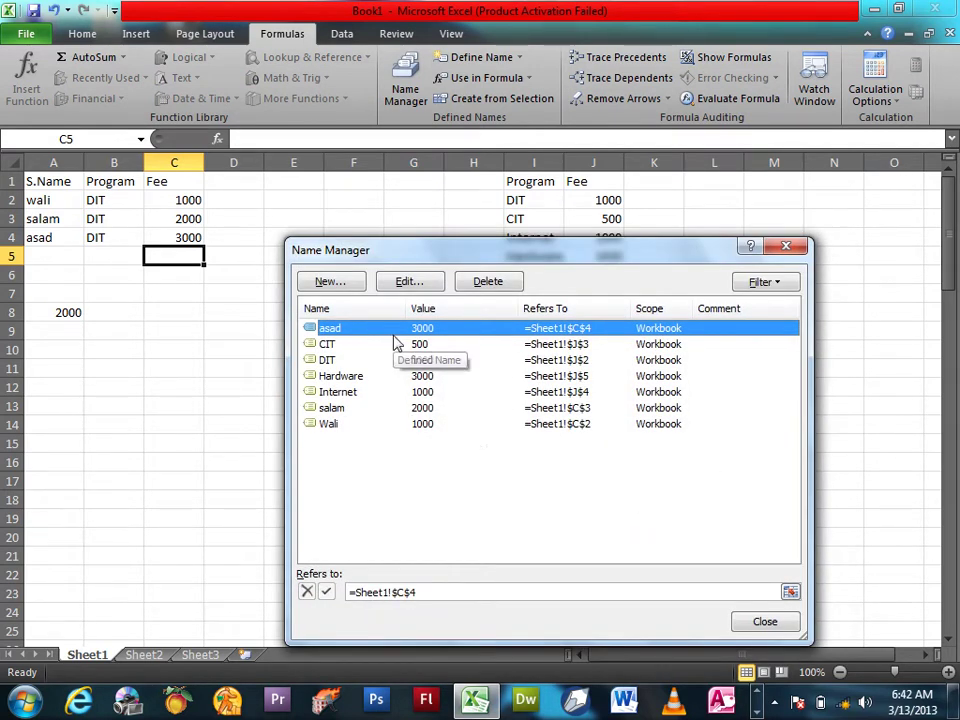
left_click(772, 283)
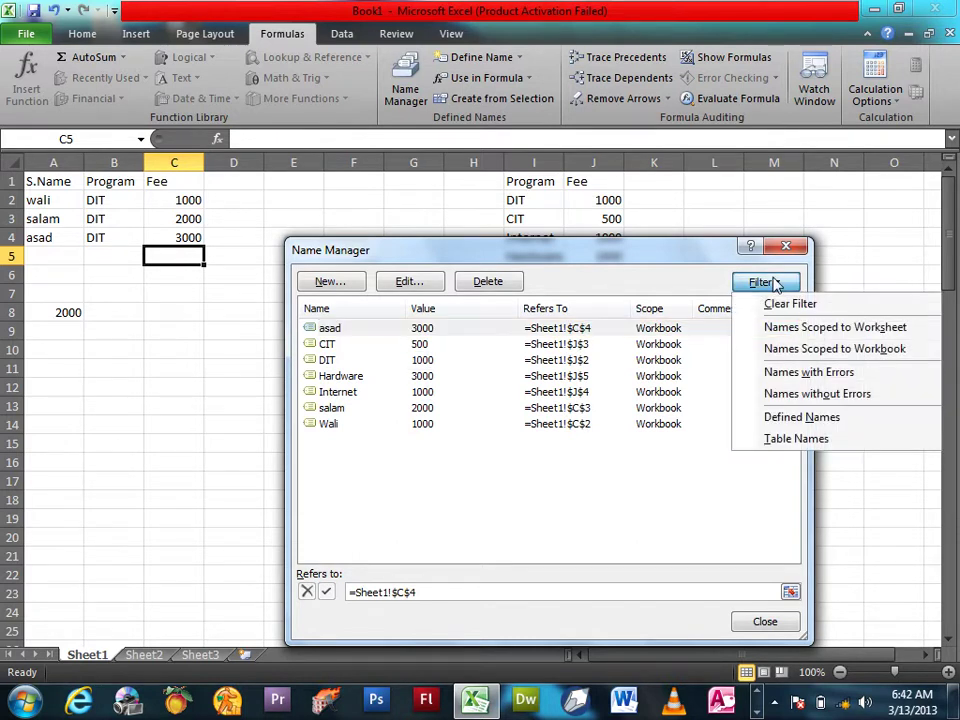
left_click(795, 372)
left_click(763, 281)
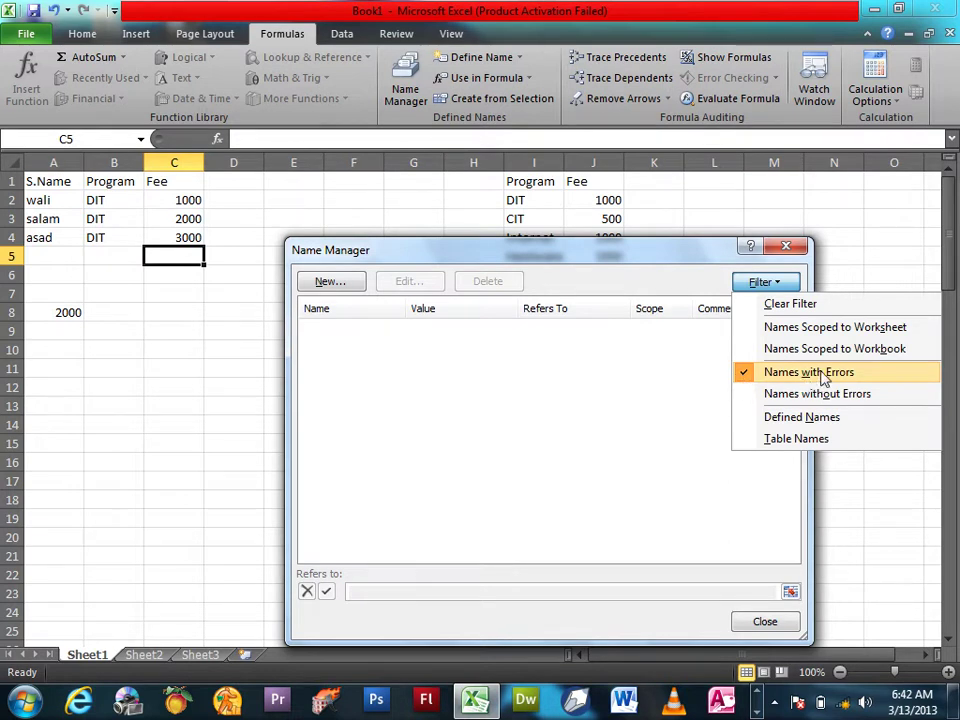
left_click(800, 394)
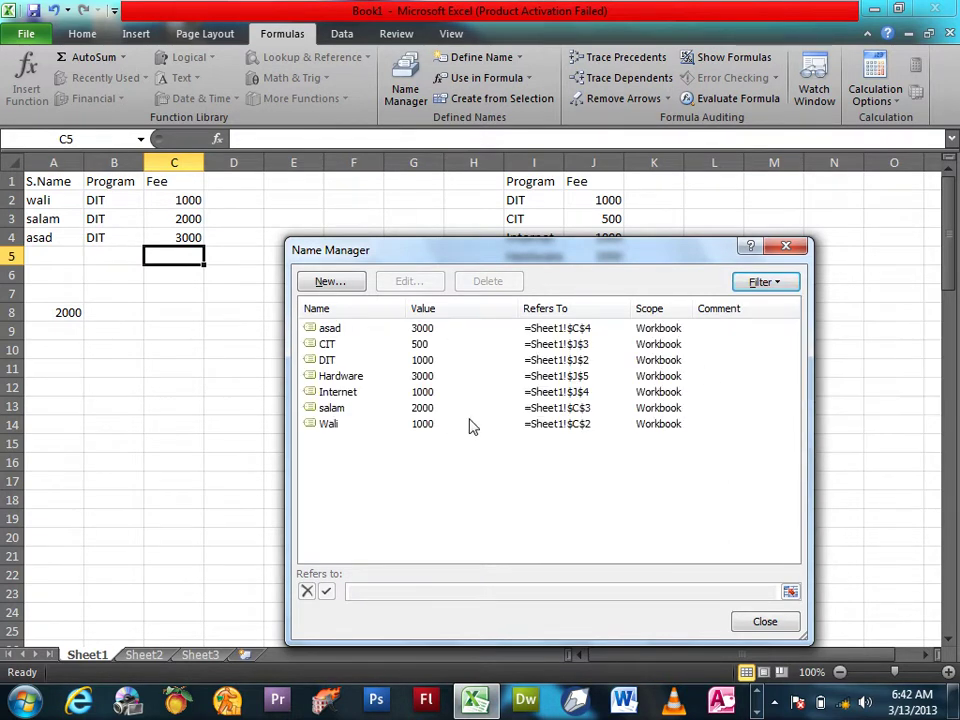
left_click(765, 282)
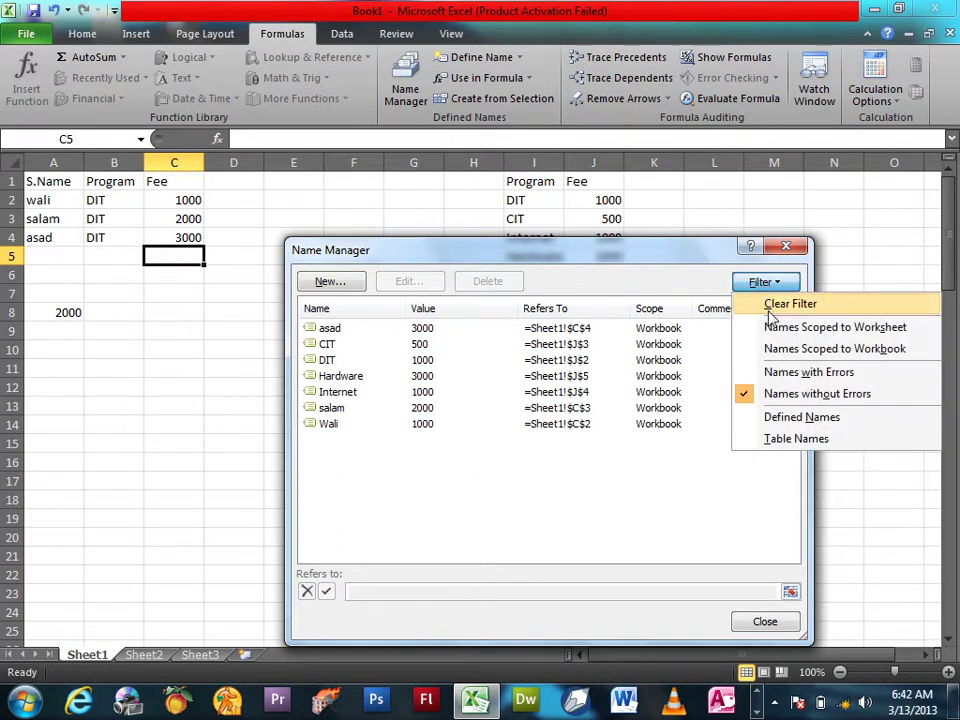
left_click(765, 363)
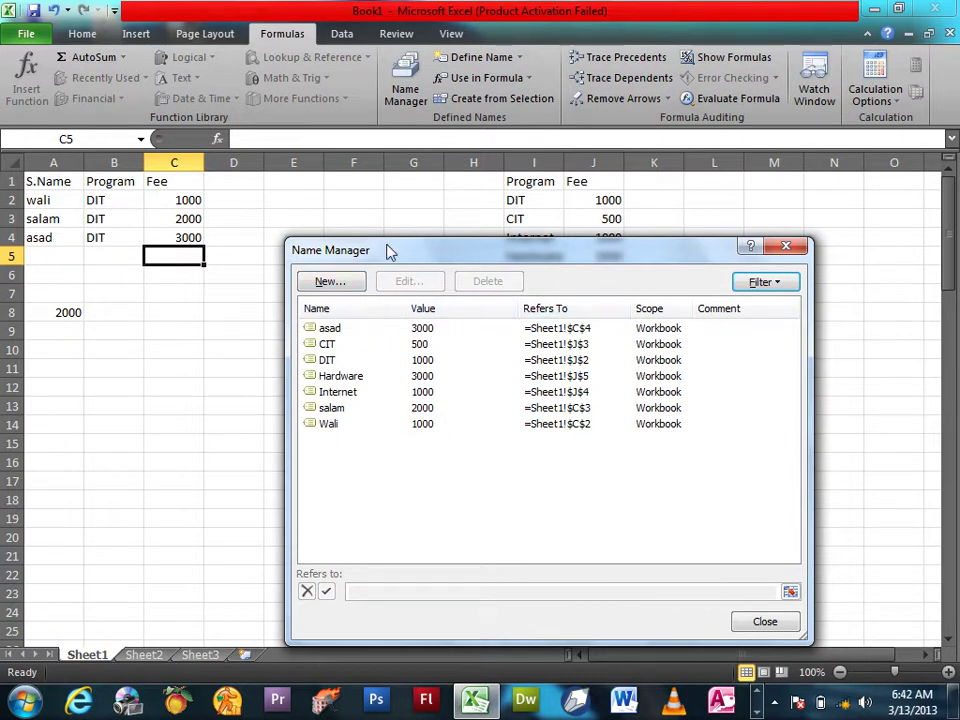
left_click(755, 621)
left_click(520, 57)
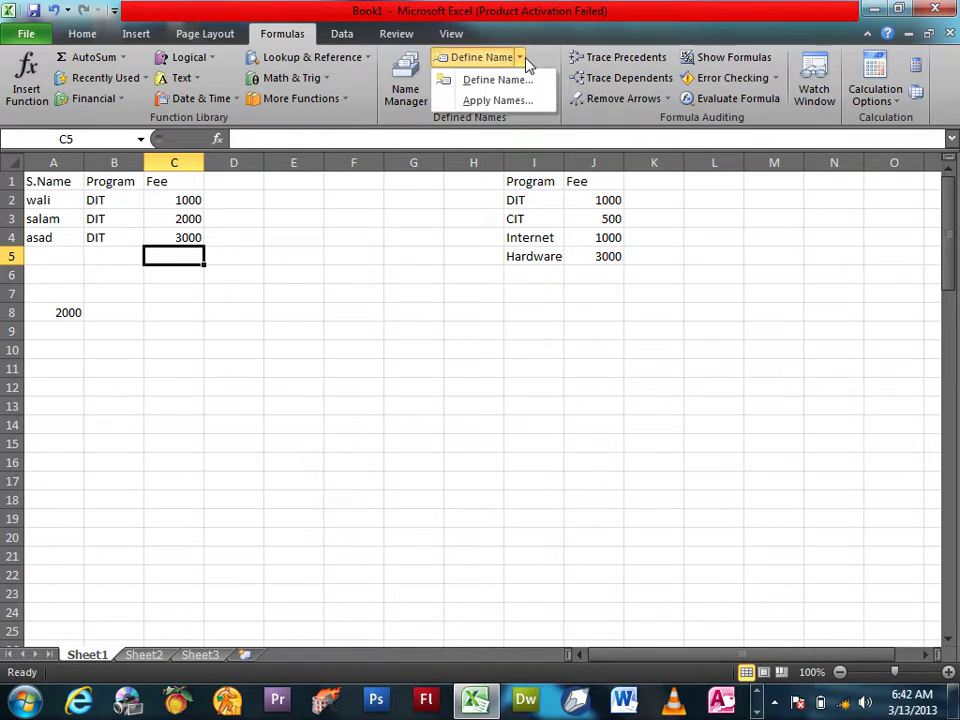
- Cancel applying the DIT and Internet names, then close Book1 with Ctrl+W
left_click(508, 101)
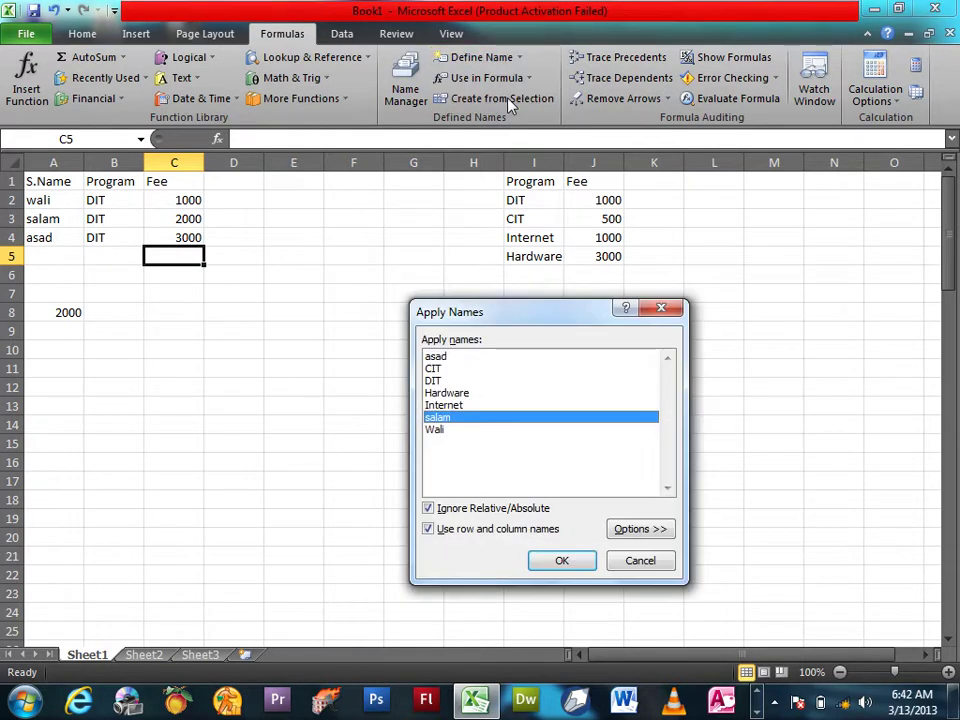
left_click(433, 380)
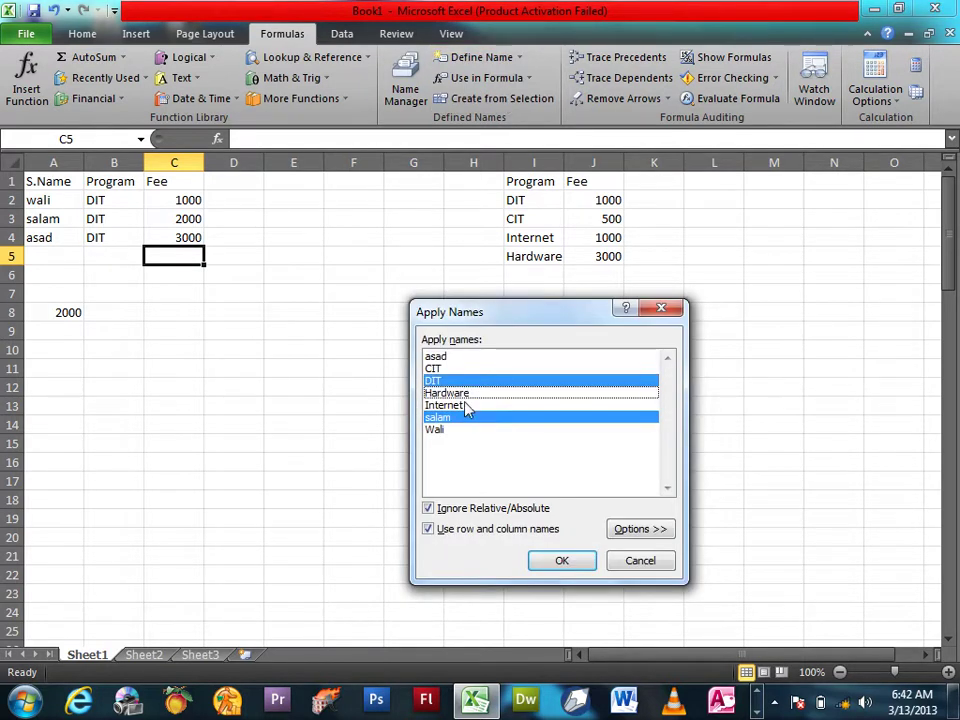
left_click(444, 405)
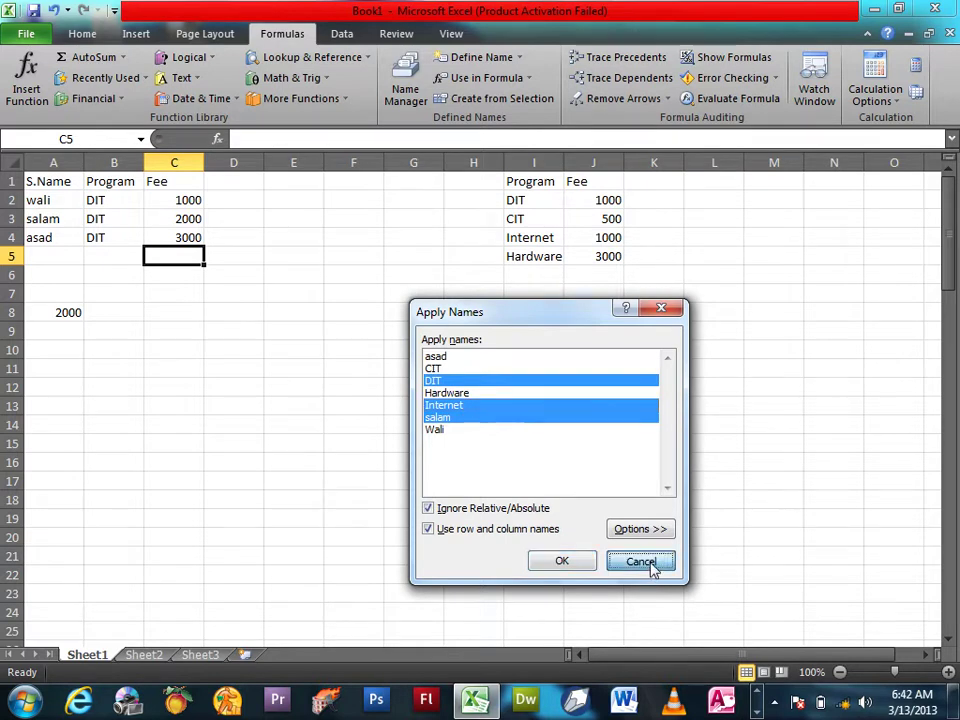
left_click(648, 566)
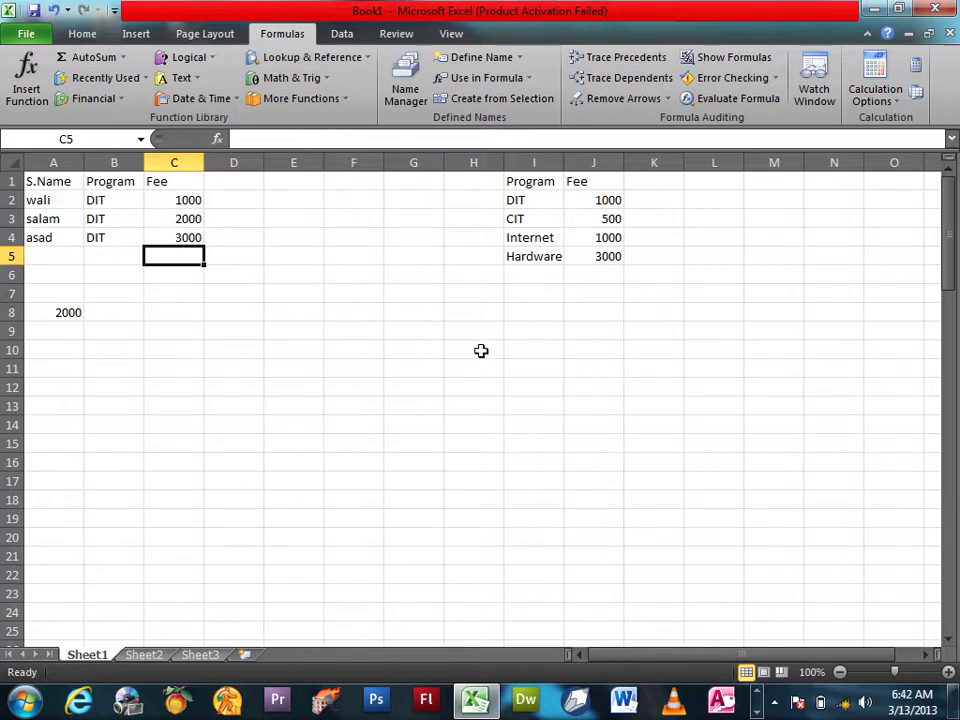
key("ctrl+w")
- Discard Book1, start a new workbook, and enter headers Emp.Nam, Post and Salary
left_click(481, 355)
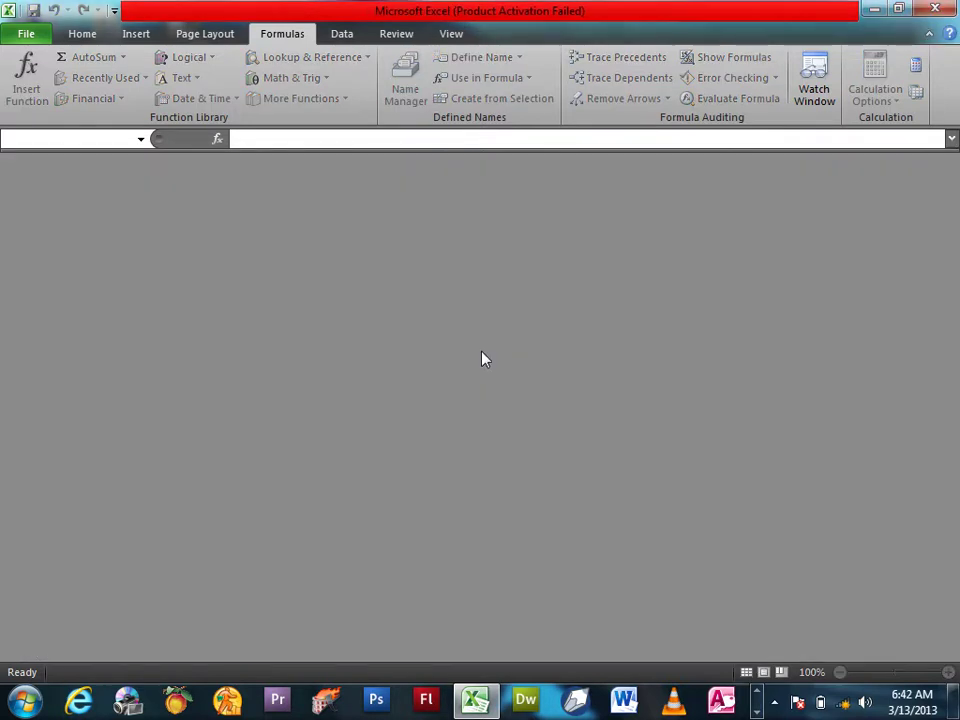
key("ctrl+n")
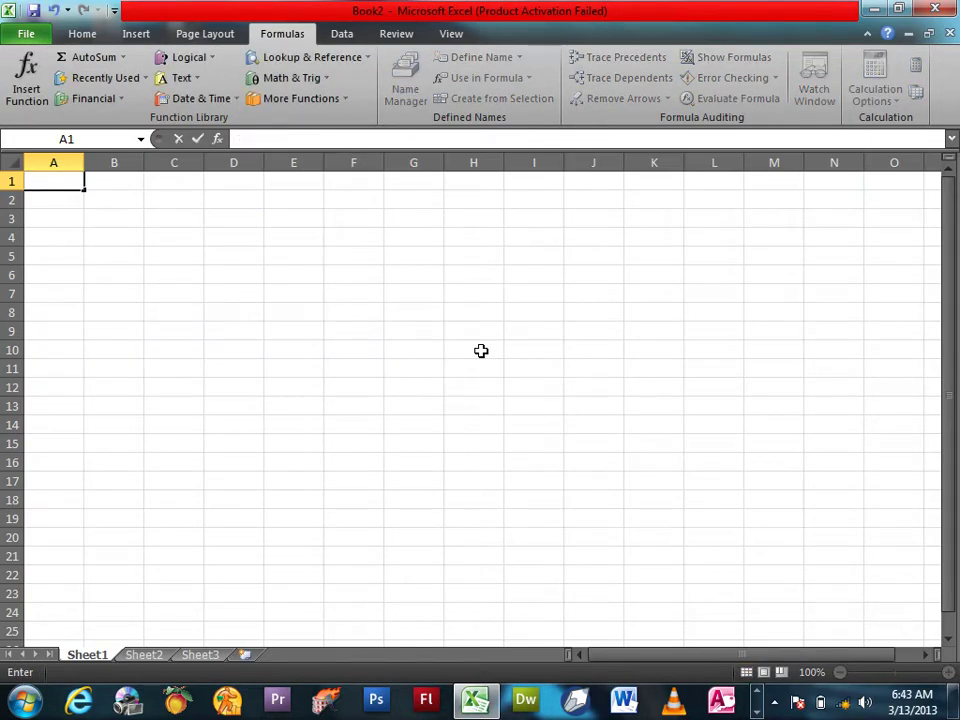
type("Emp.B")
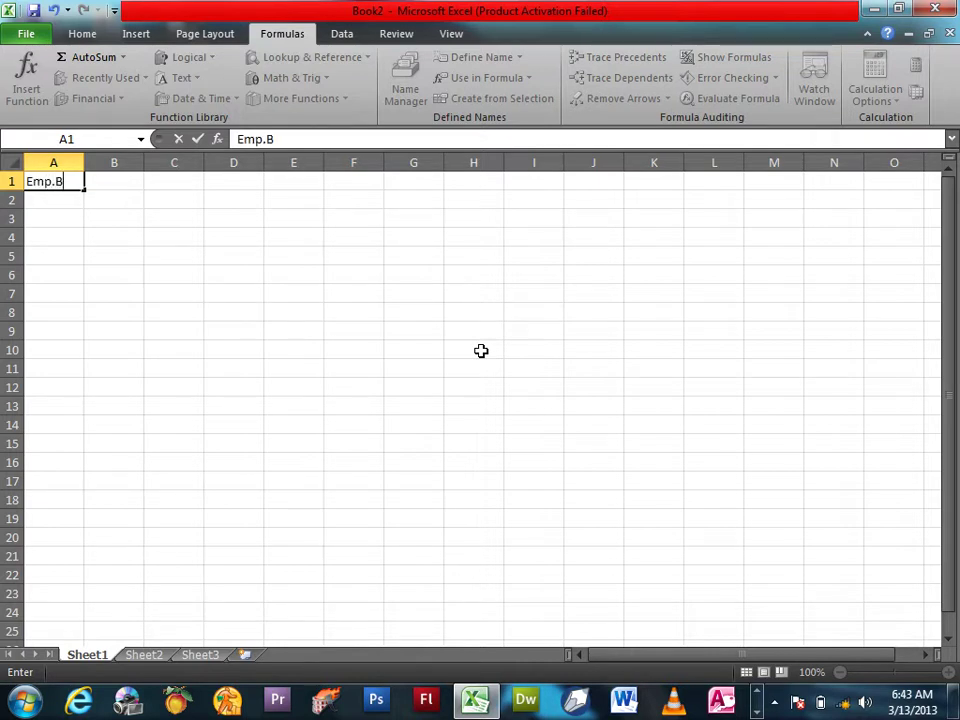
key("BackSpace")
type("Nam")
key("Tab")
type("(")
key("BackSpace")
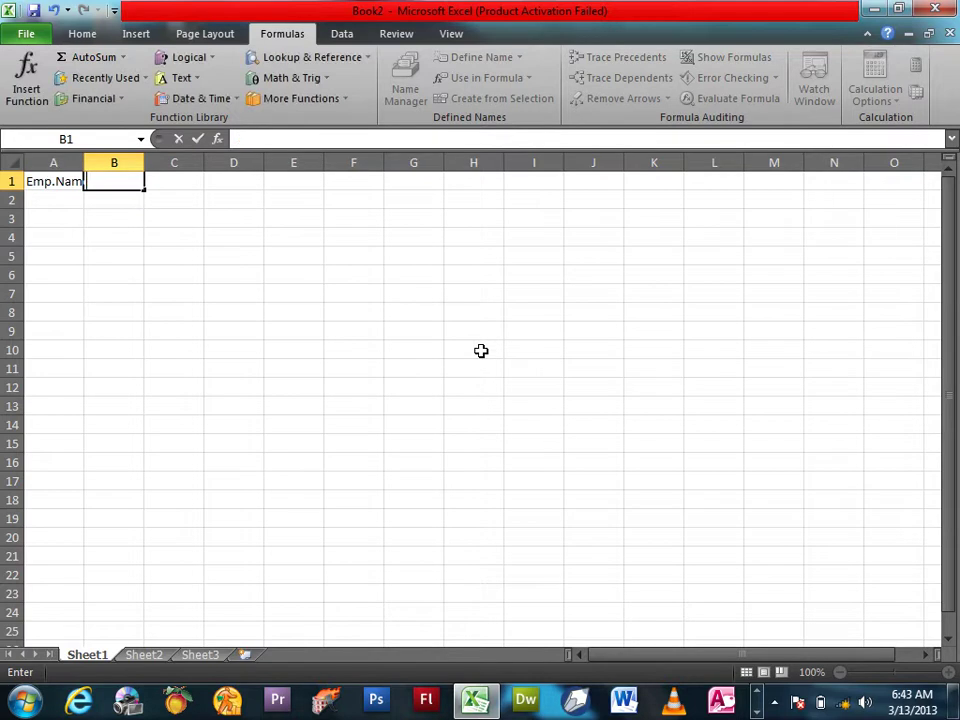
type("Post")
key("Tab")
type("Salary")
key("Return")
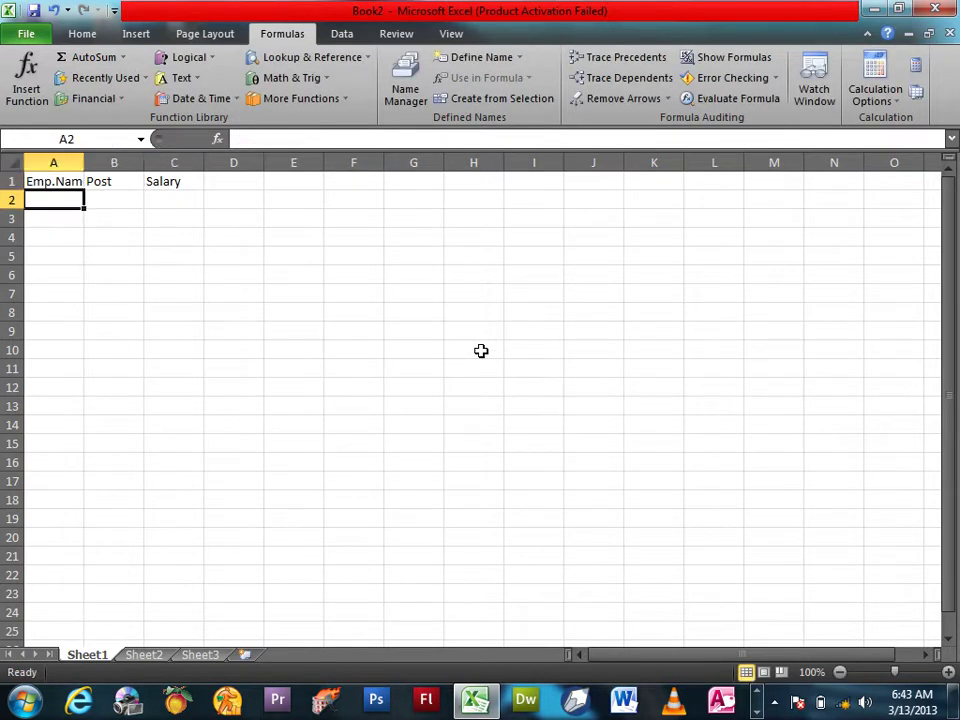
- Enter the three employee names in A2:A4
type("wali")
key("Return")
type("ali")
key("Return")
type("khan")
key("Tab")
- Enter posts Doctor, Worker and former in B2:B4
key("Up")
key("Up")
type("DI")
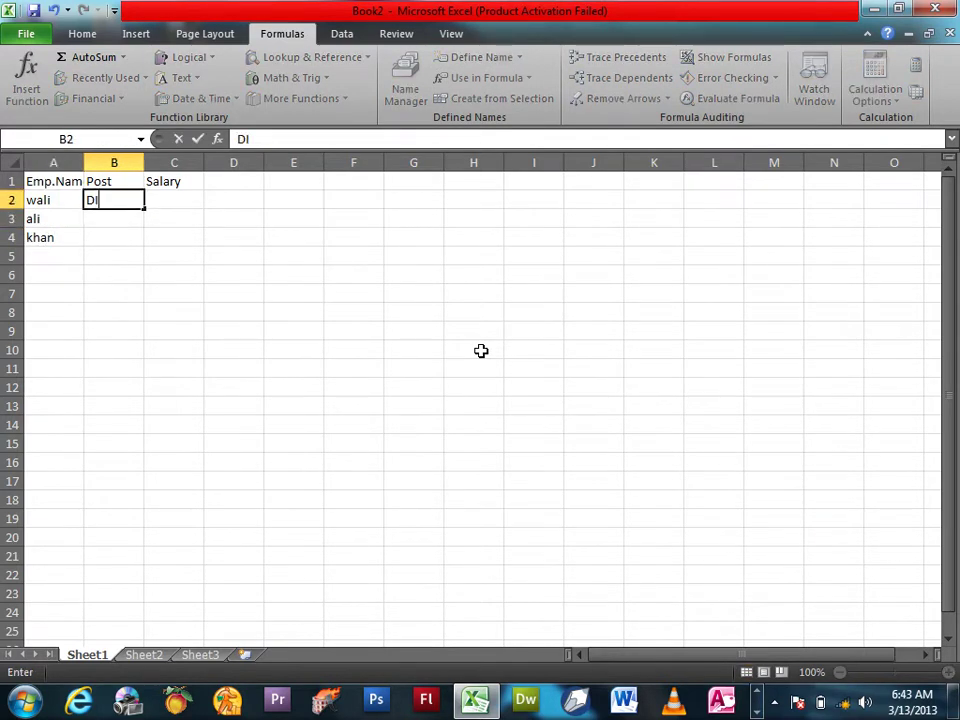
key("Return")
type("Woor")
key("BackSpace")
type("ker")
key("Return")
type("forer")
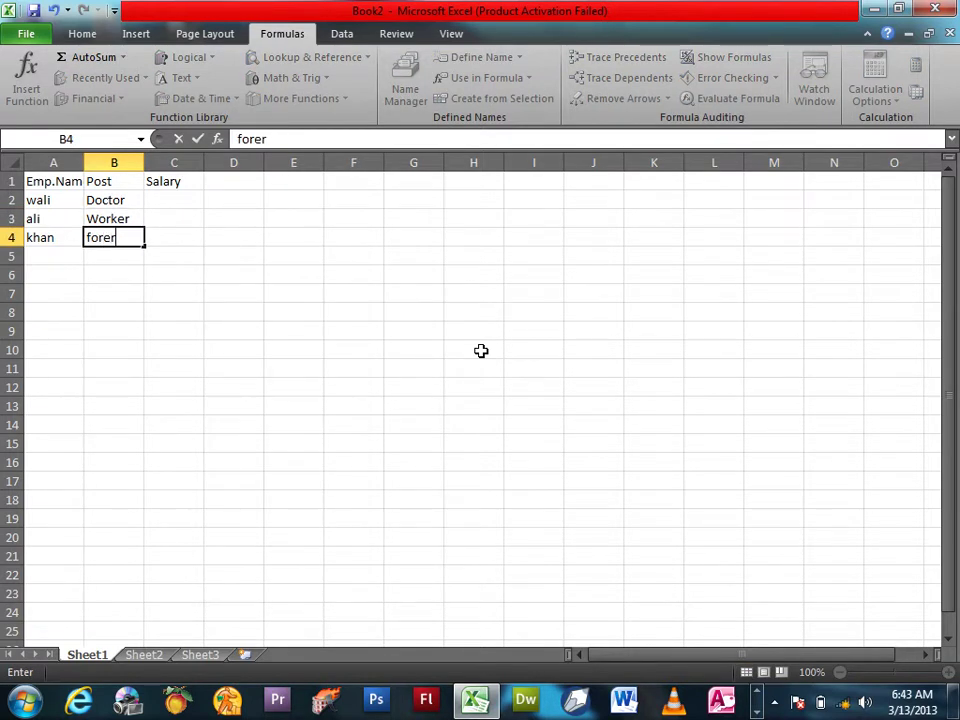
key("BackSpace")
key("BackSpace")
type("mer")
key("Tab")
- Enter salaries 1000, 2000 and 3000 in C2:C4
key("Up")
key("Up")
type("1000")
key("Return")
type("2000")
key("Return")
type("3000")
key("Return")
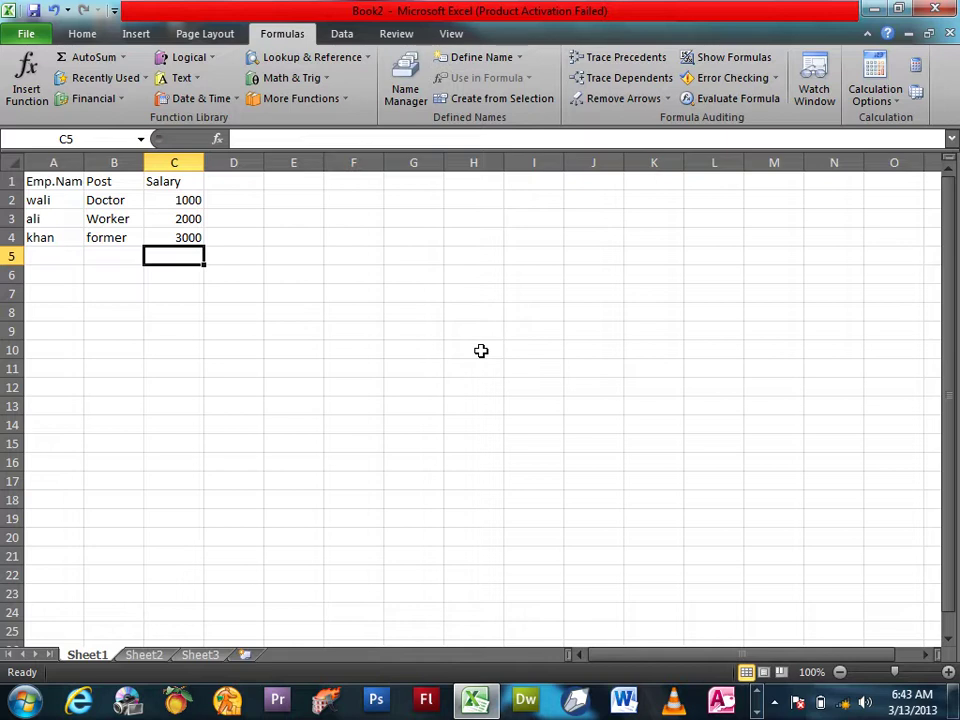
- Enter =C2+C3+C4 in E2 to total the salaries as 6000
left_click(301, 202)
type("=")
left_click(189, 200)
type("+")
left_click(185, 220)
type("+")
left_click(188, 238)
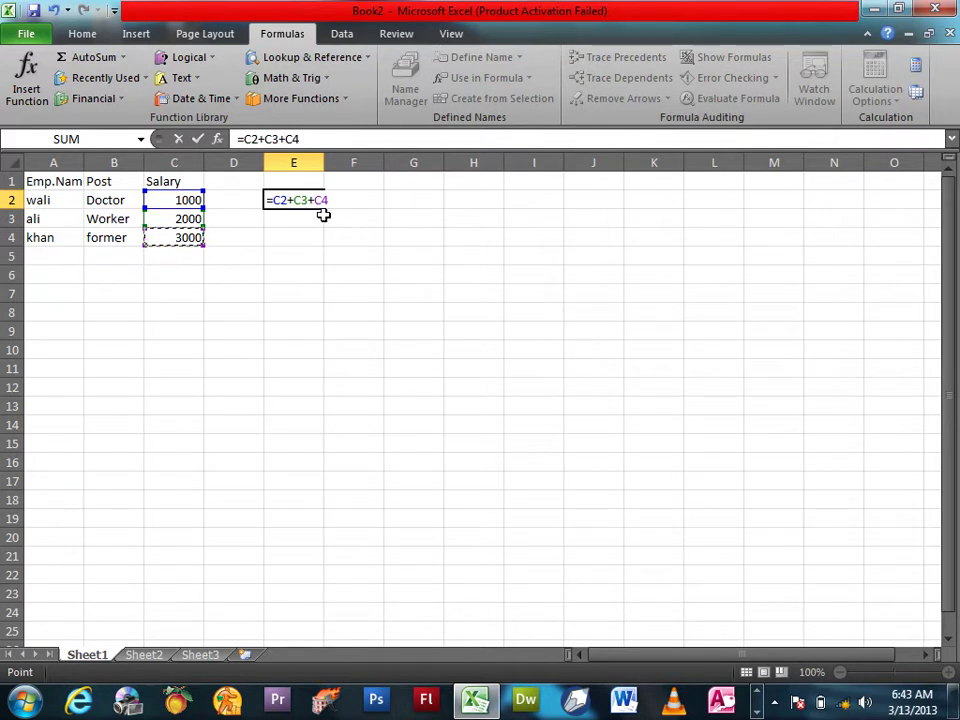
key("Return")
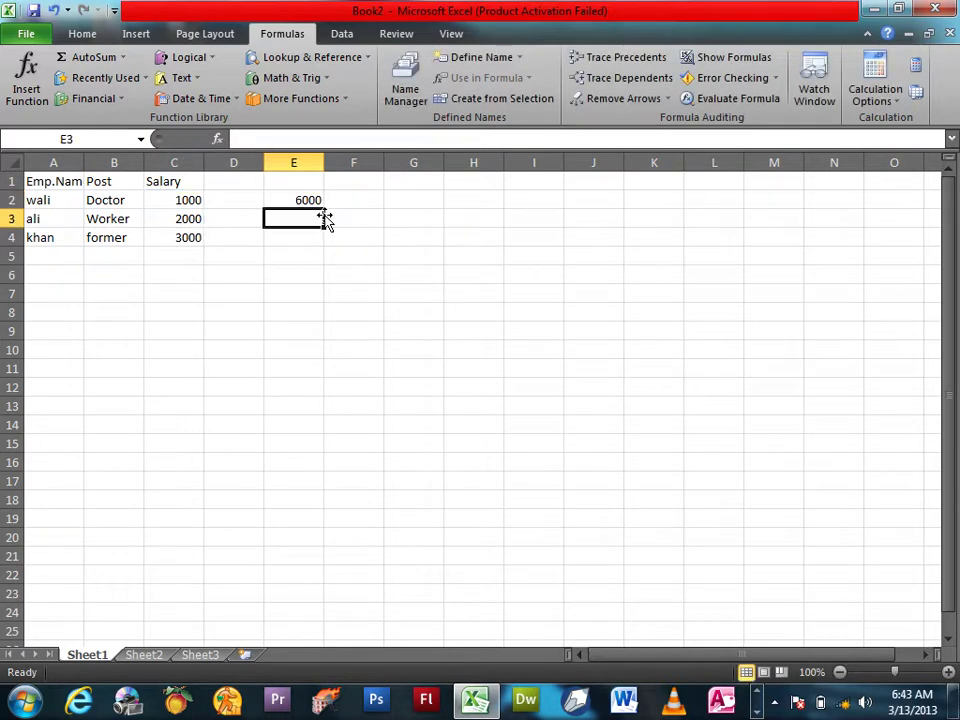
left_click(192, 204)
- Give salary cells C2, C3 and C4 defined names matching each employee's name
left_click(470, 58)
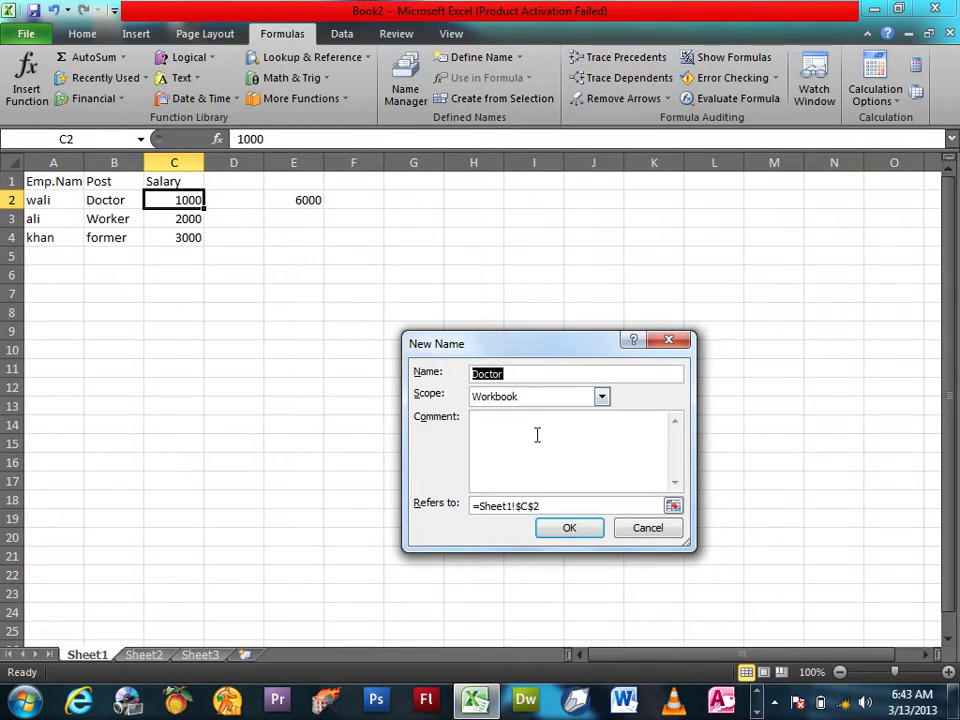
type("wal")
type("i")
key("Return")
left_click(190, 220)
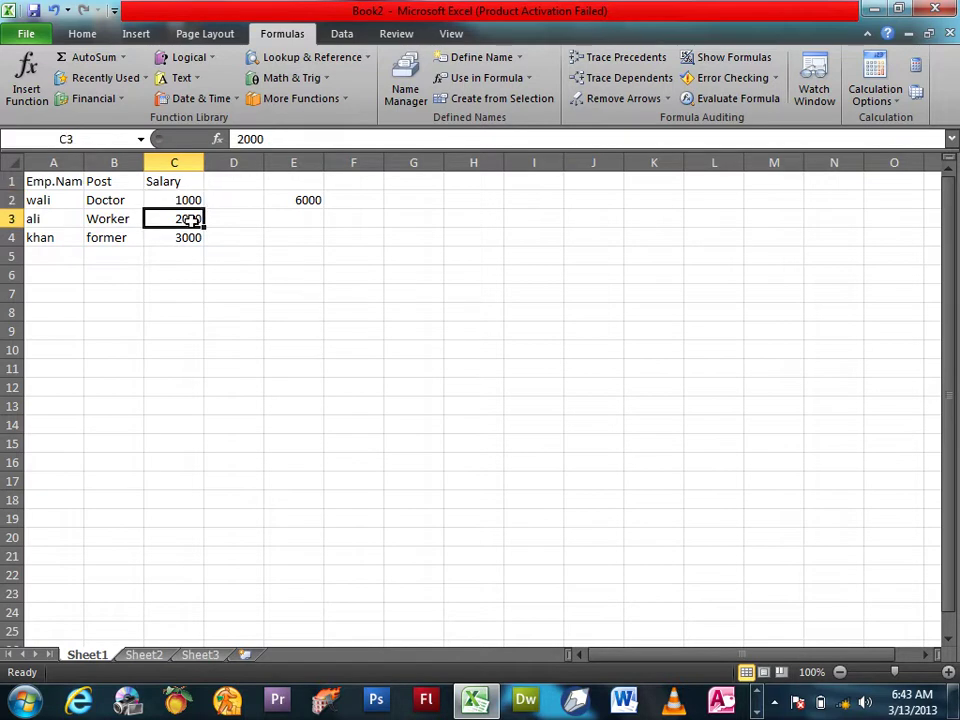
left_click(498, 62)
type("ali")
key("Return")
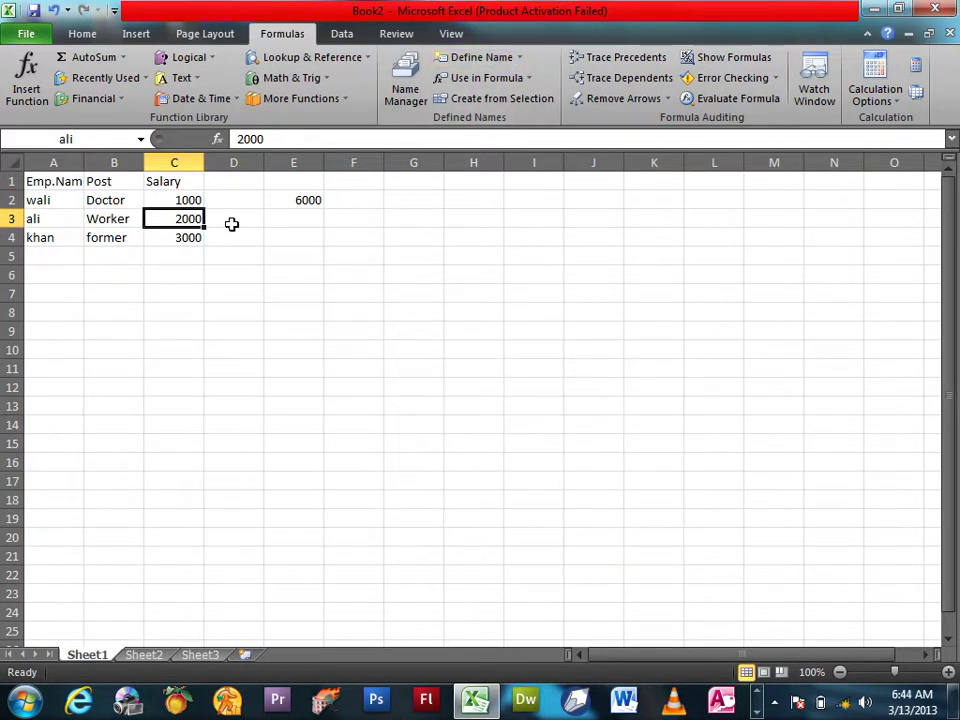
left_click(192, 238)
left_click(478, 58)
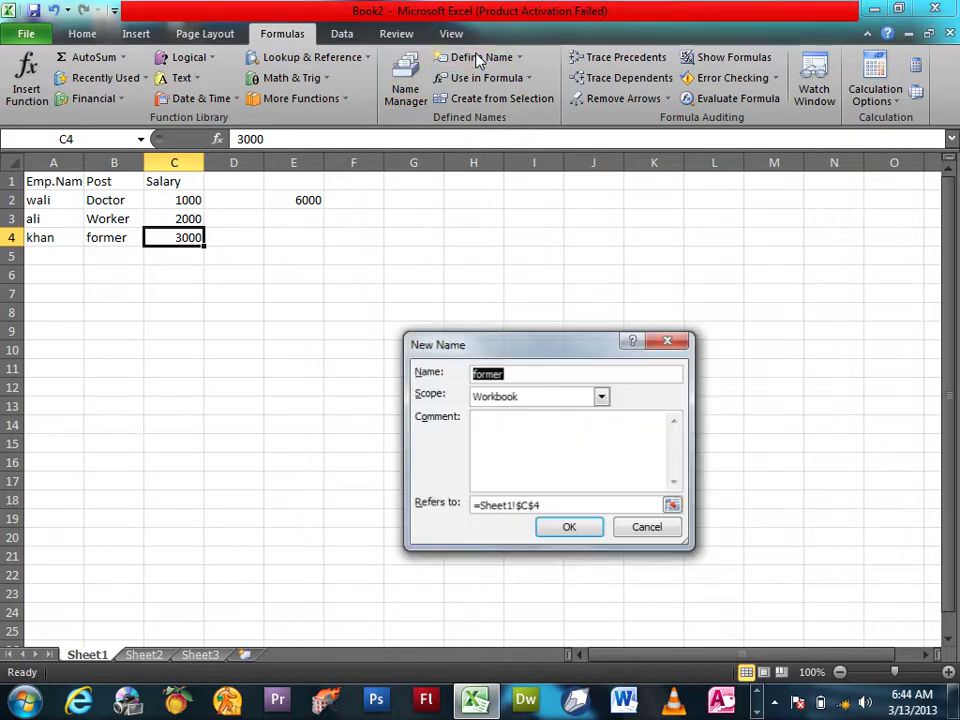
type("khan")
key("Return")
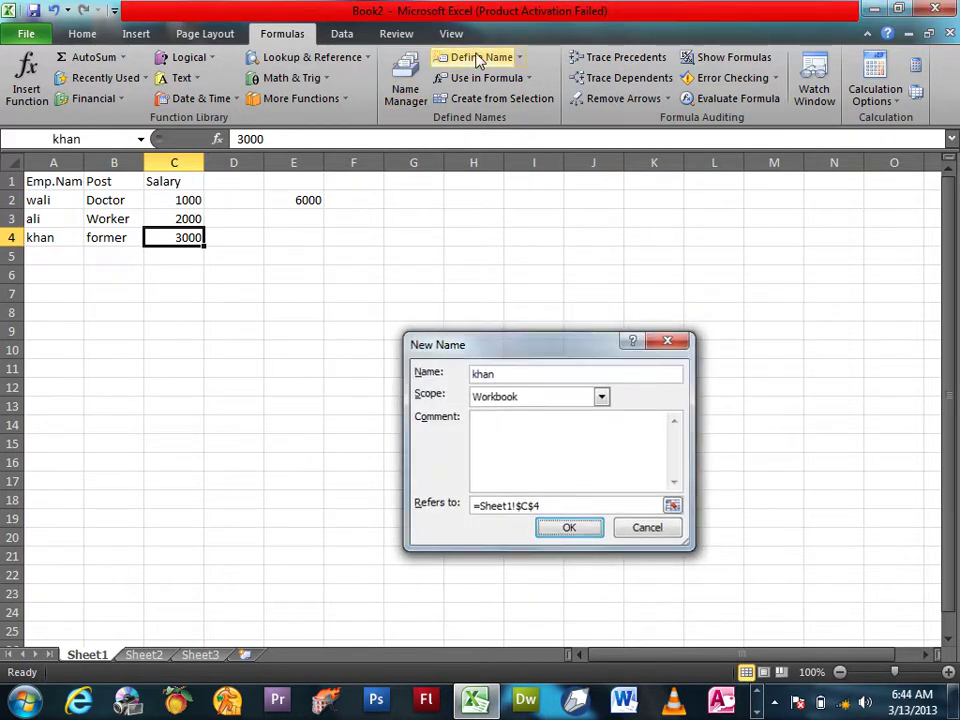
left_click(291, 219)
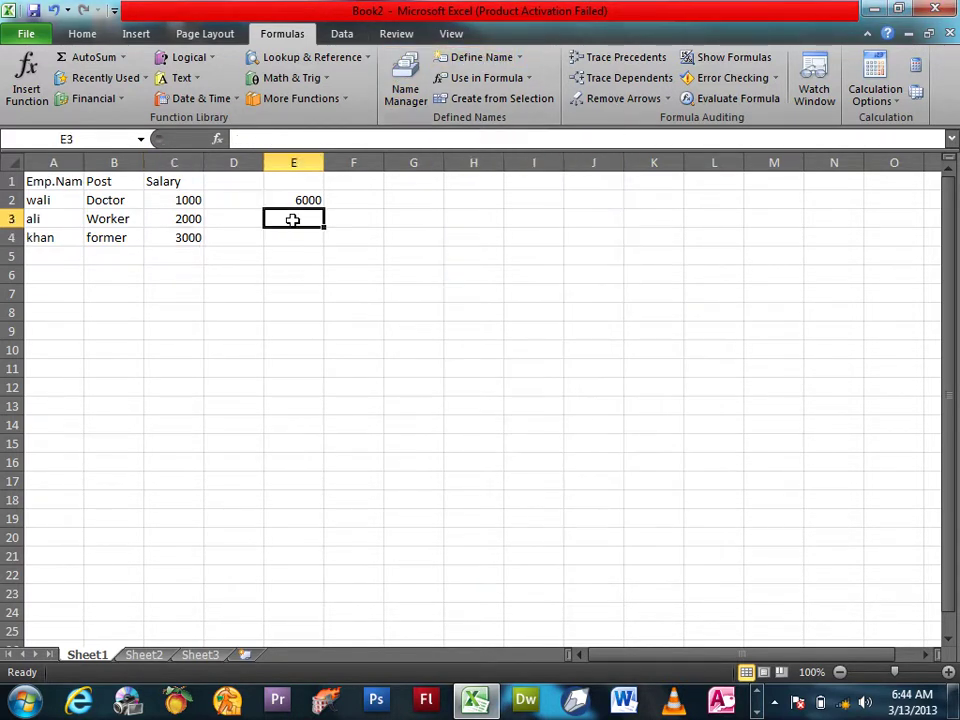
- Build E3's total by adding the three named salary cells, showing 6000
type("=")
left_click(199, 203)
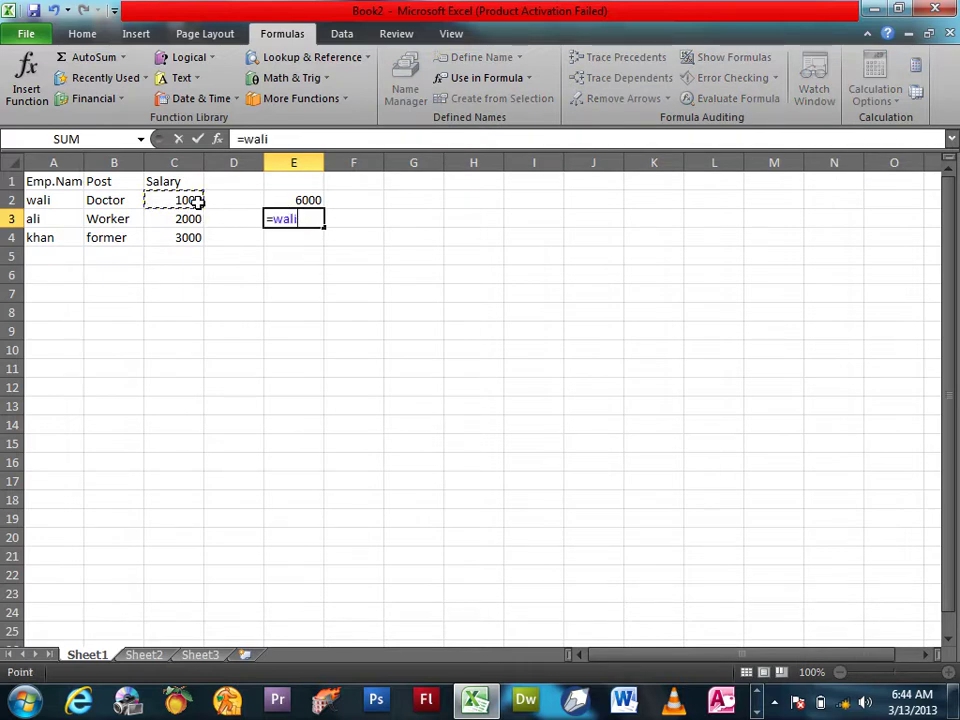
type("+")
left_click(189, 217)
type("+")
left_click(188, 234)
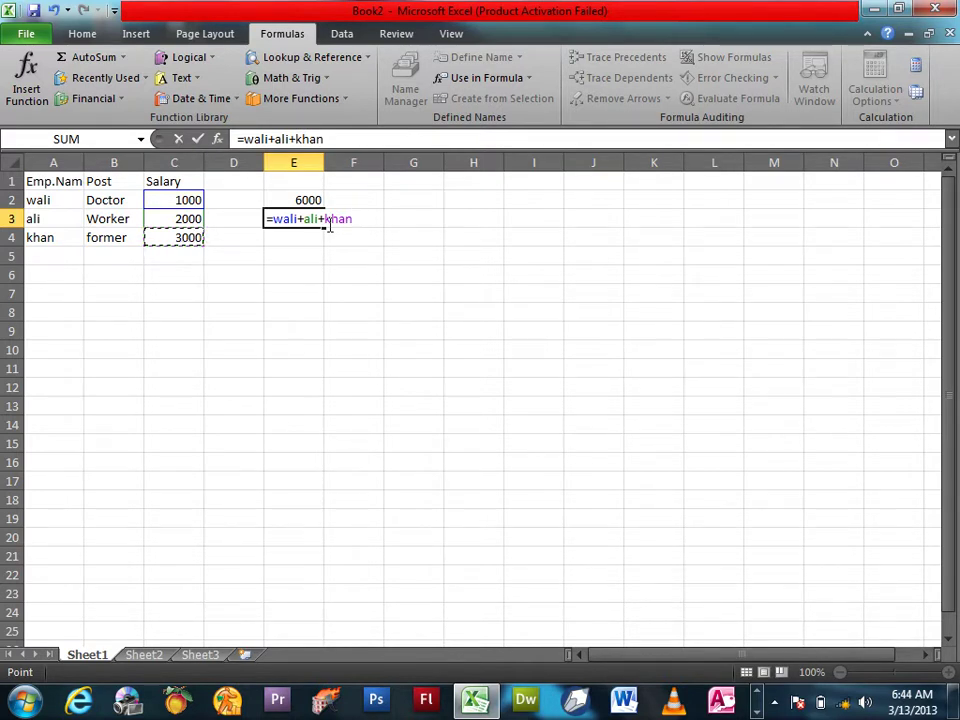
key("Return")
left_click(302, 199)
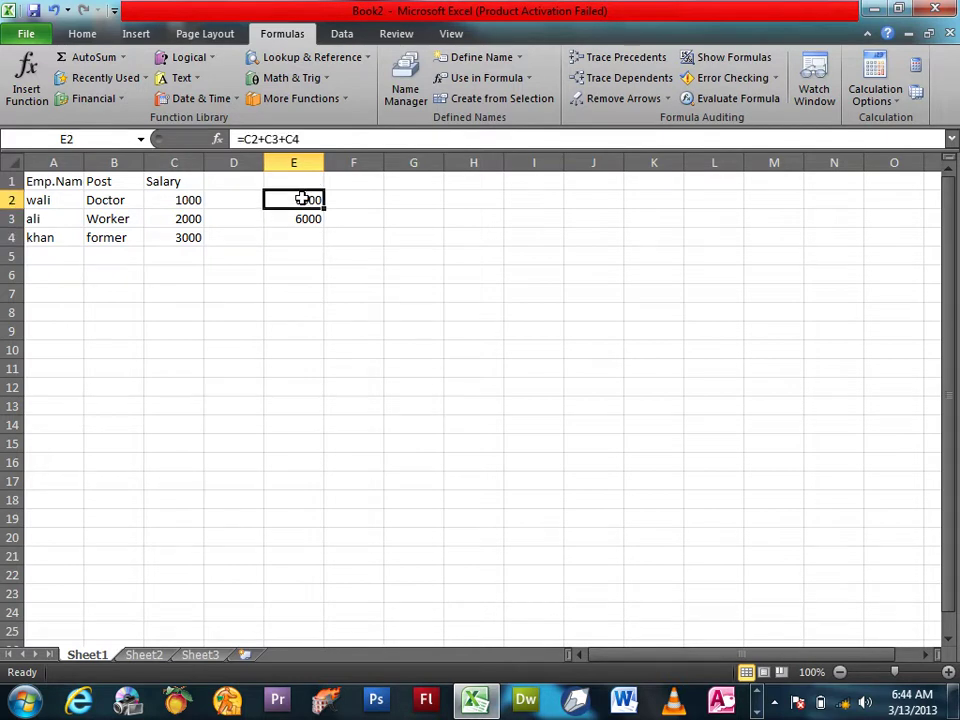
- Apply all three defined names to E2's formula, replacing the C2:C4 references
left_click(519, 57)
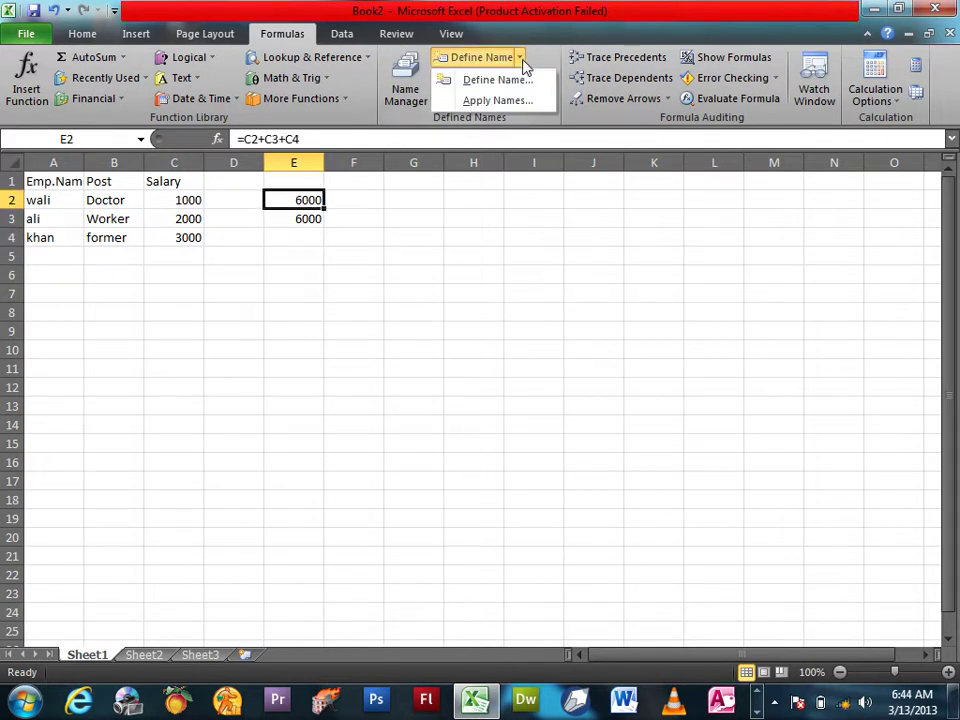
left_click(498, 101)
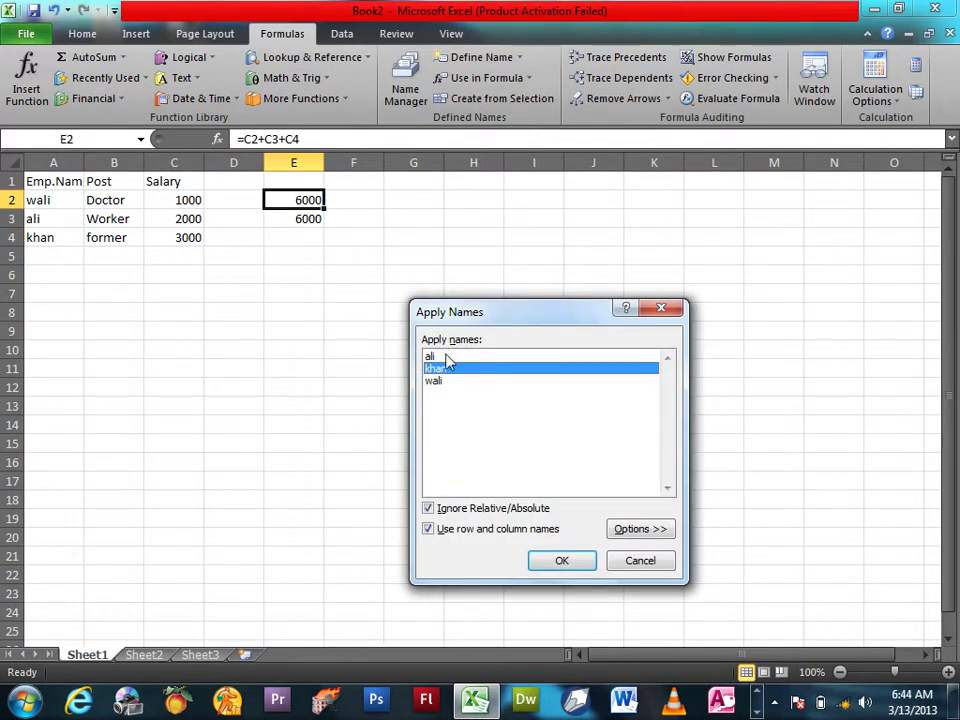
left_click_drag(447, 360, 449, 393)
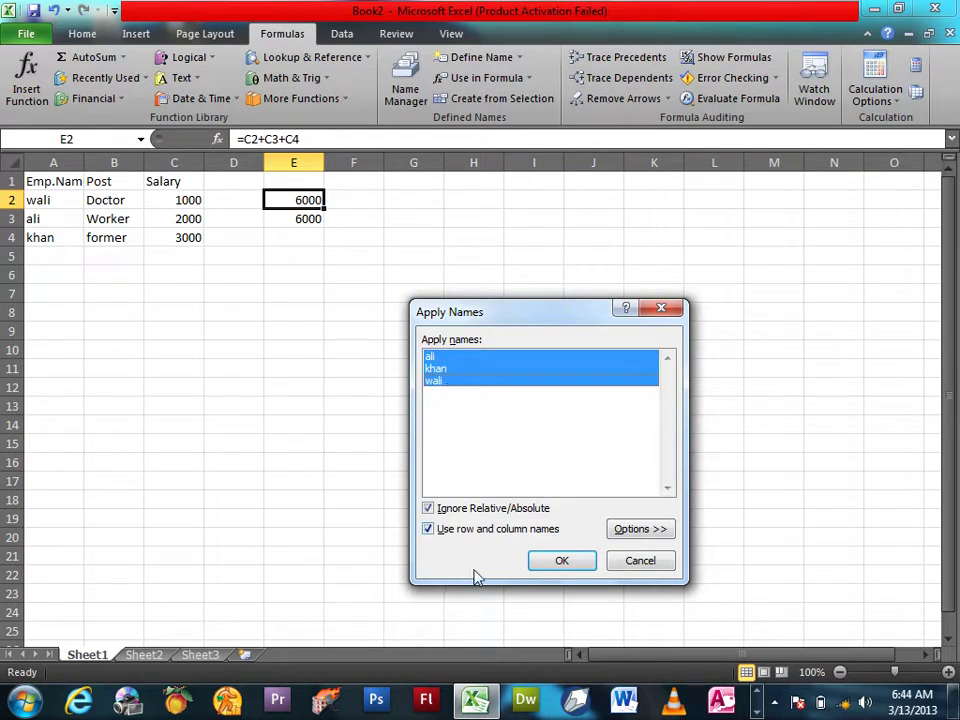
left_click(557, 564)
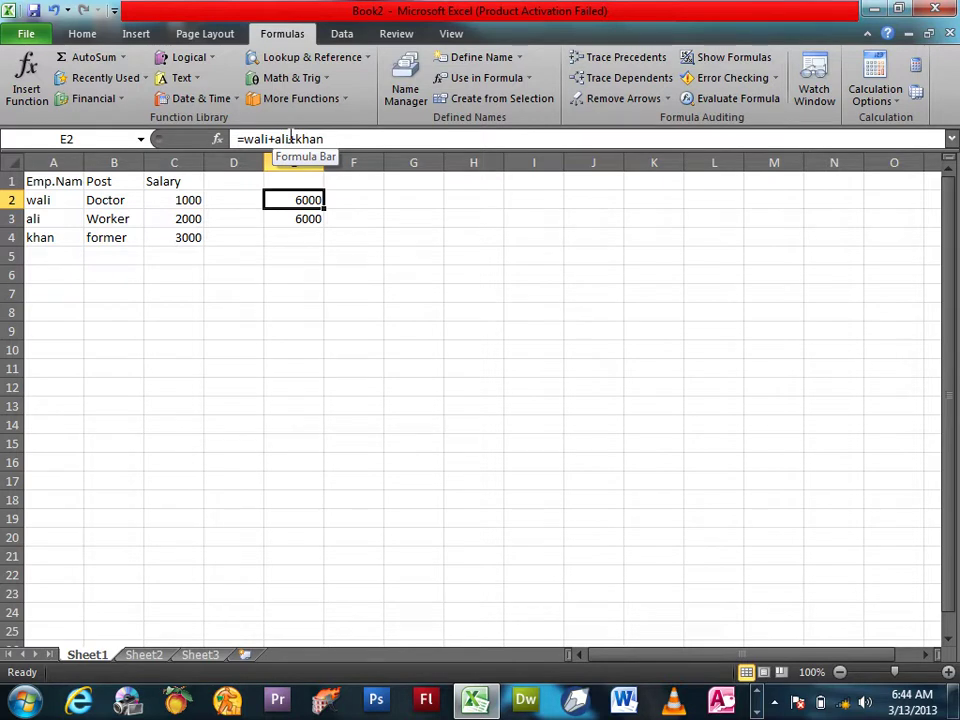
left_click(519, 58)
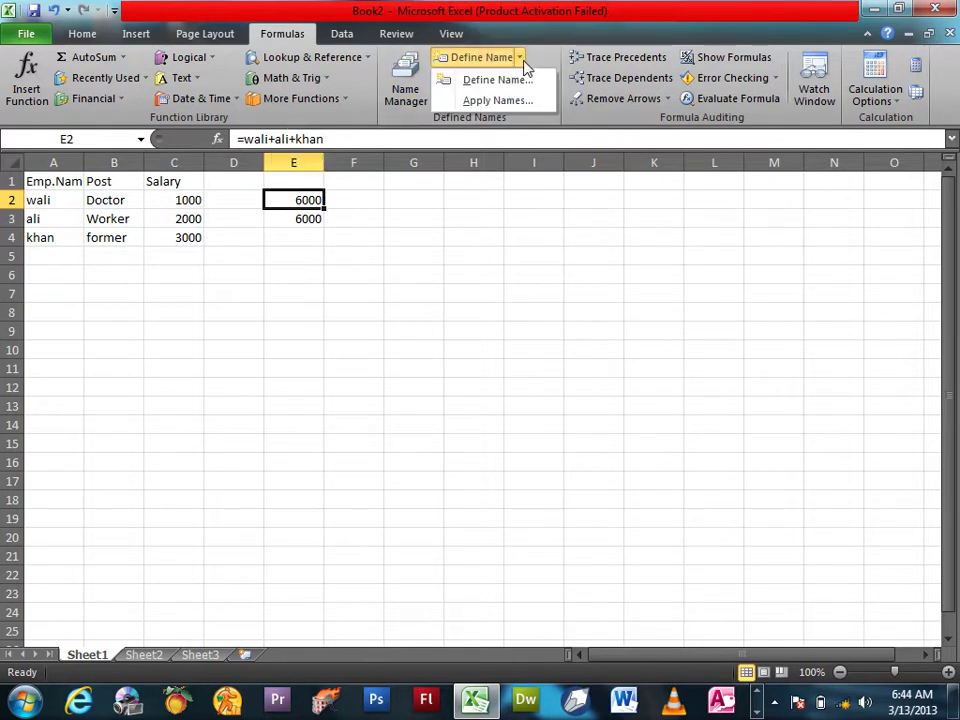
left_click(508, 293)
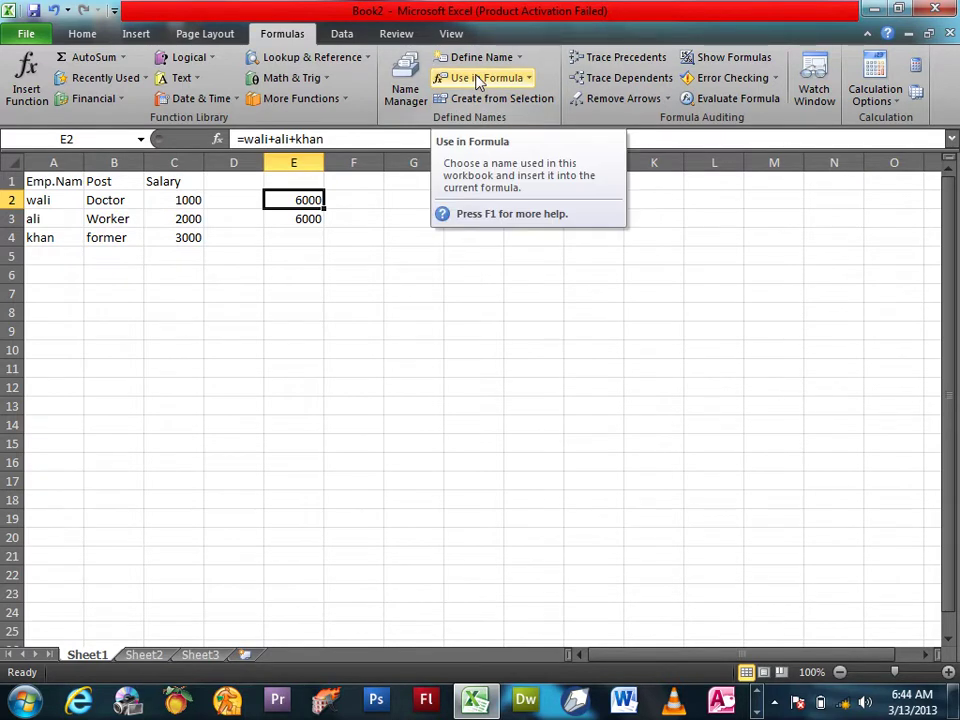
left_click(105, 349)
- Enter a formula in A10 starting =2000+20 with the first salary's name inserted
left_click(64, 351)
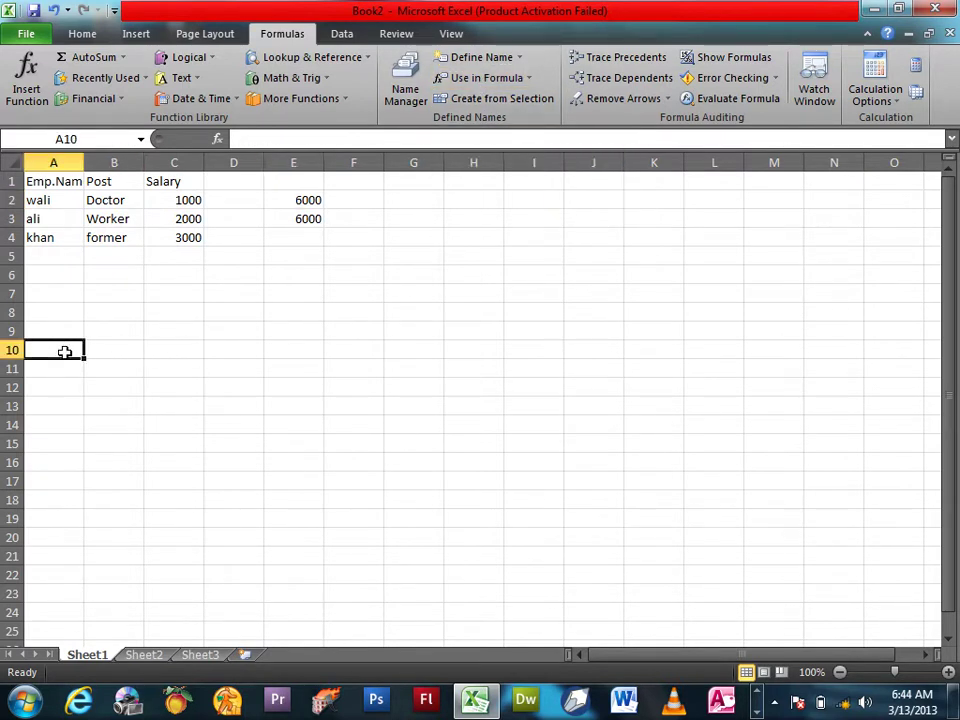
type("=2000+2000+")
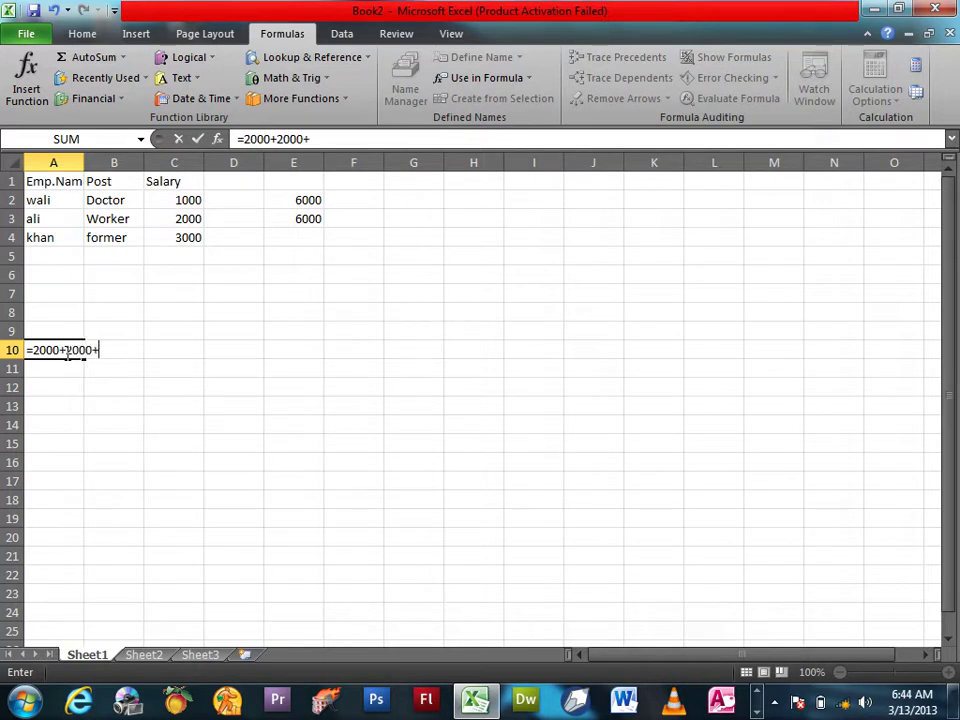
left_click(452, 77)
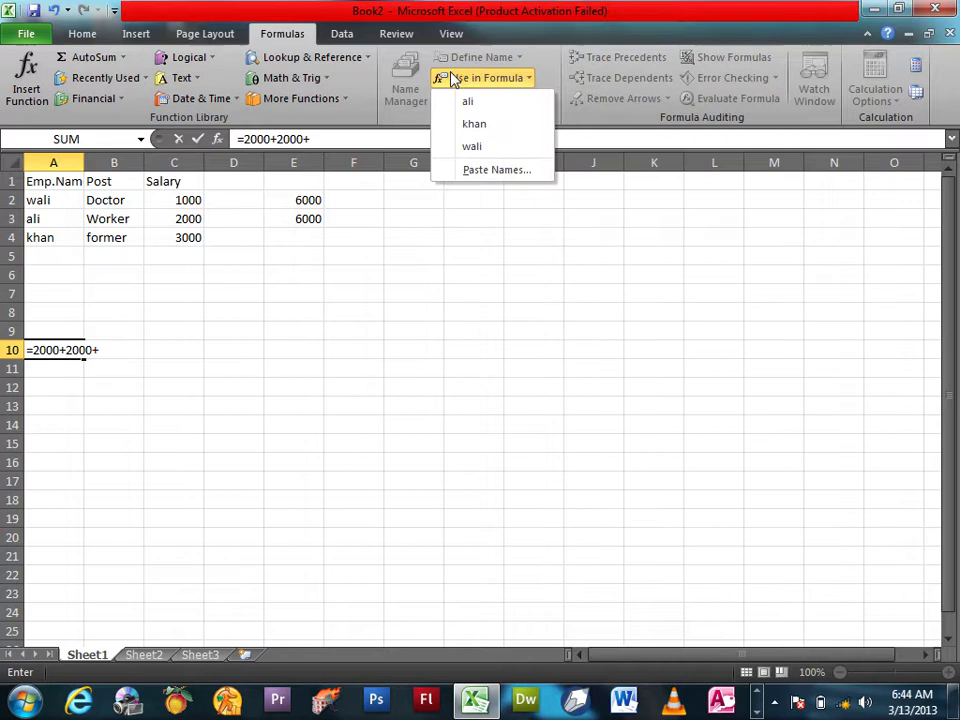
left_click(477, 147)
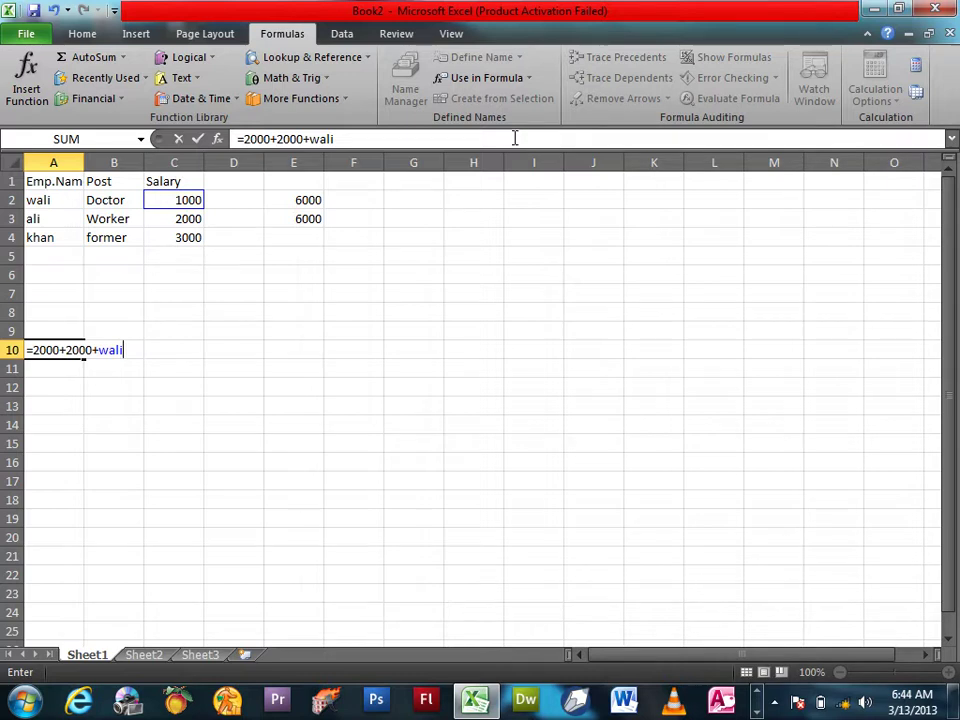
key("Return")
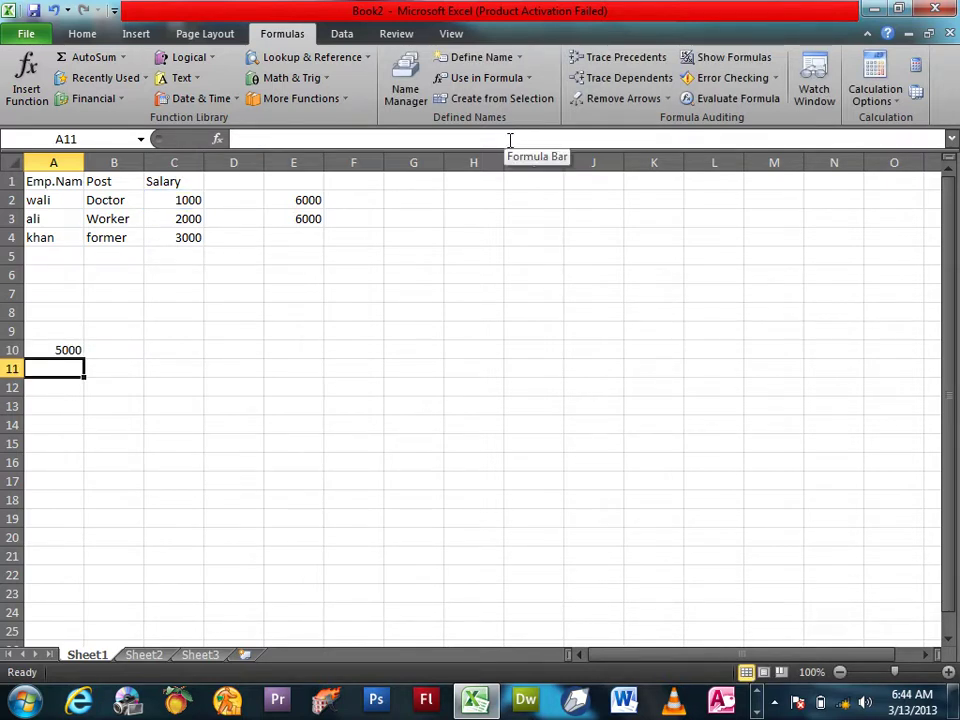
- Insert salary names into A11 and A12 via Use in Formula, showing 1000 and 3000
left_click(497, 77)
left_click(489, 146)
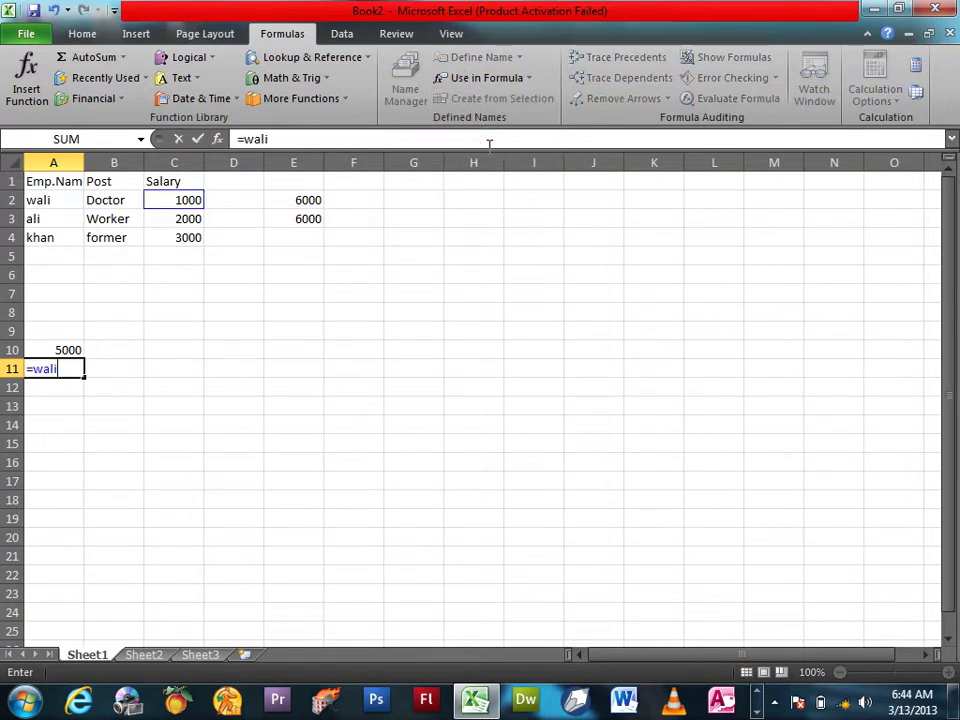
key("Return")
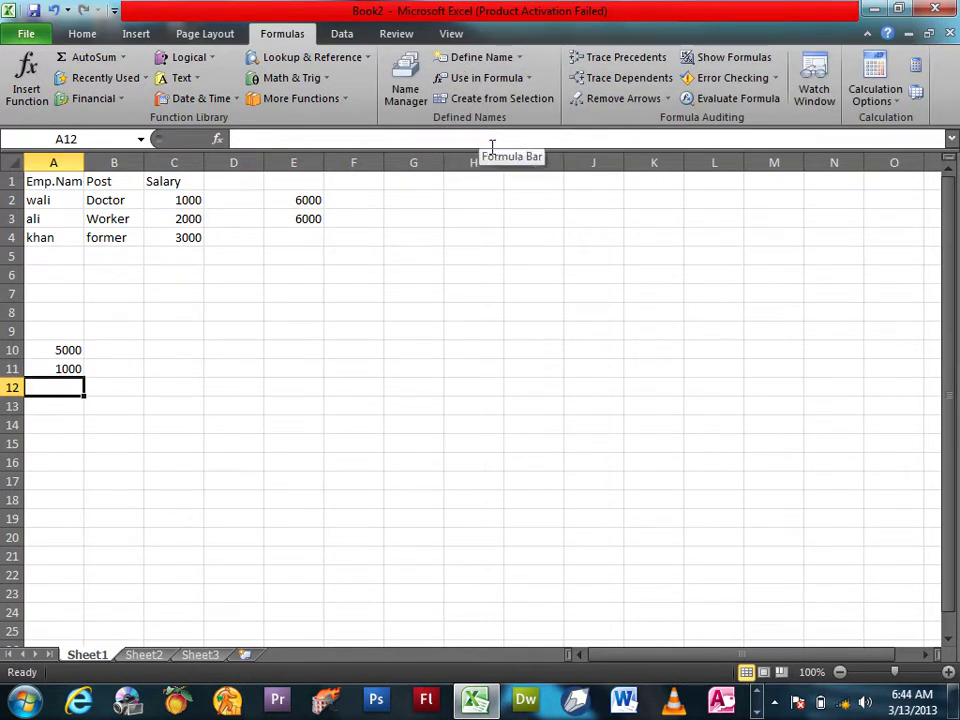
left_click(487, 77)
left_click(500, 124)
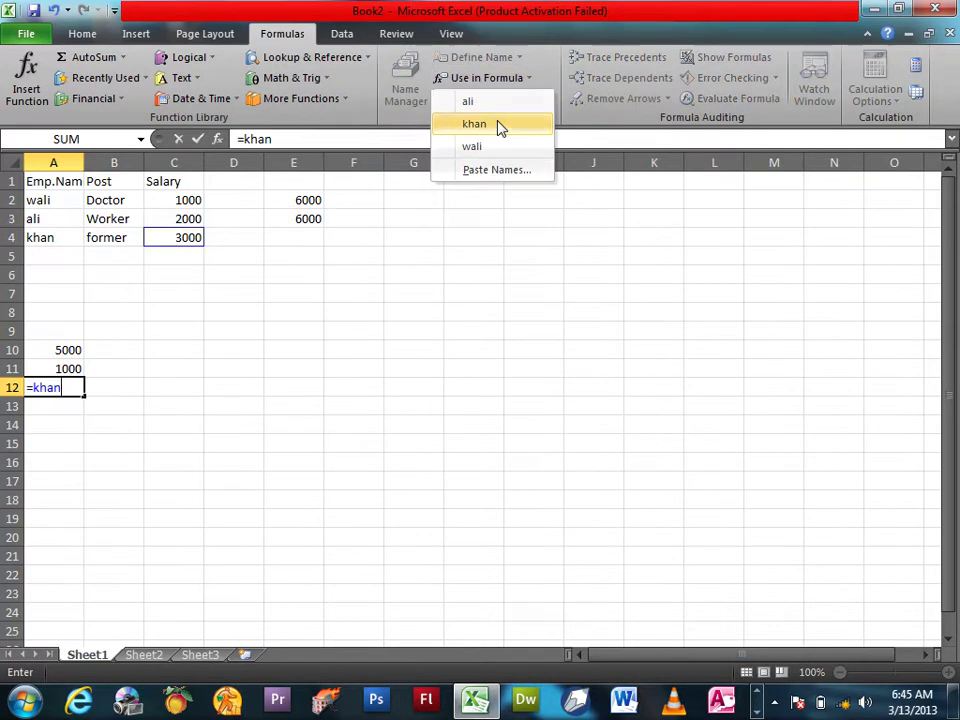
key("Return")
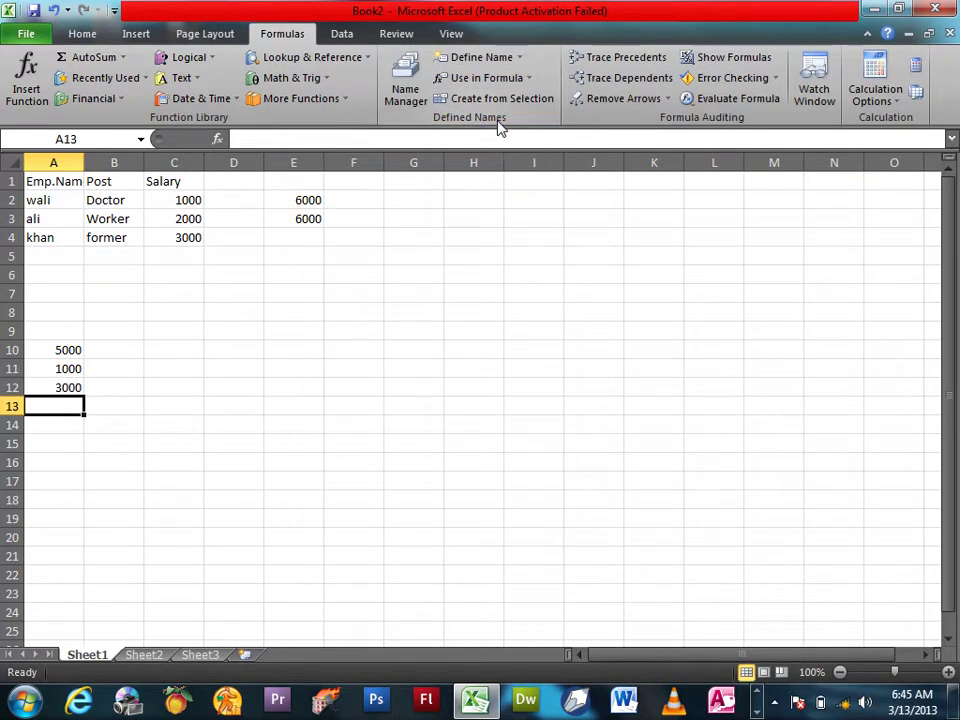
left_click(487, 77)
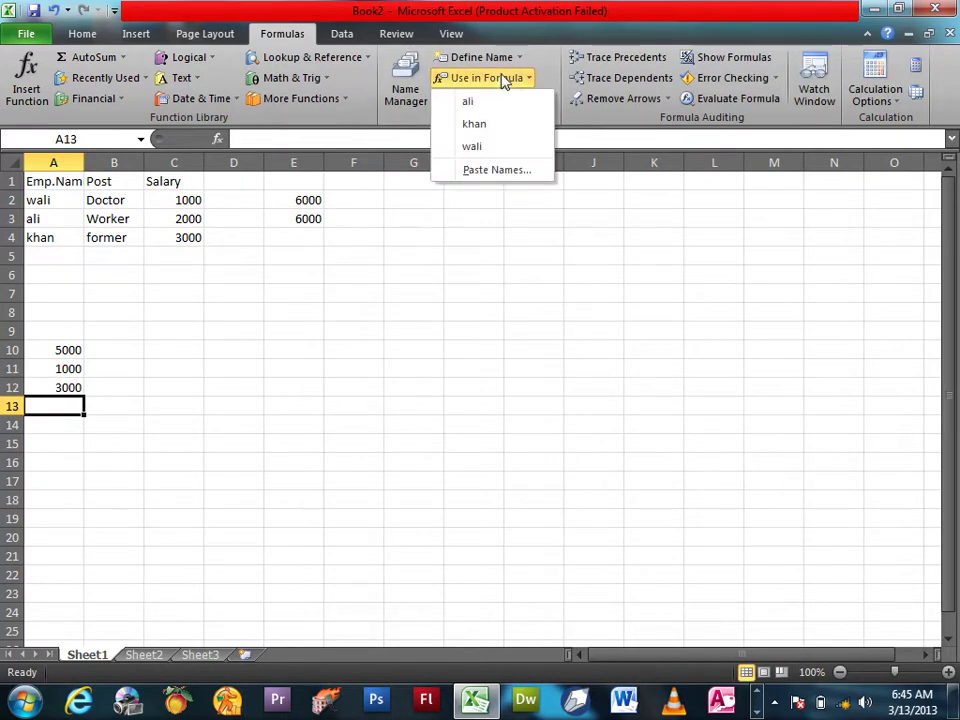
- Paste the list of defined names with references like =Sheet1!$C$3 into A13:B15
left_click(490, 171)
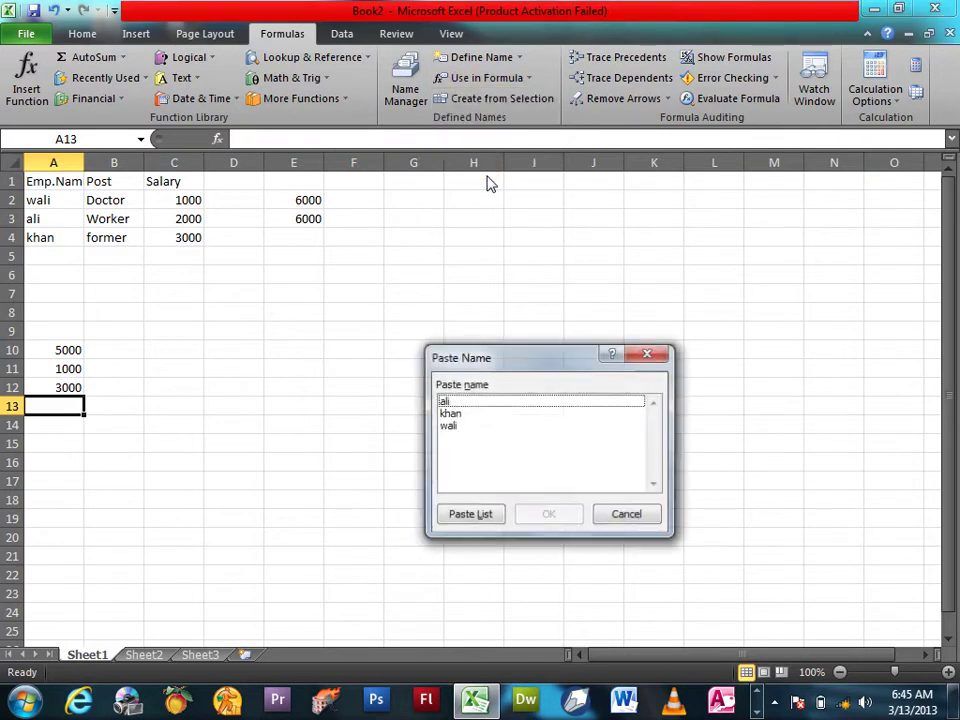
left_click(481, 511)
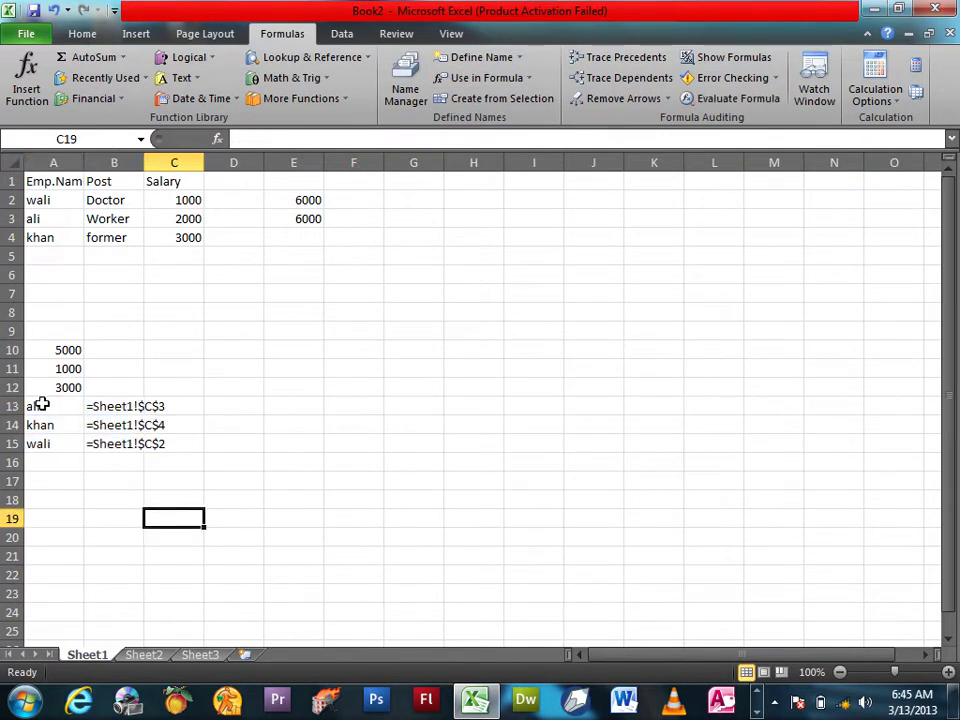
left_click(40, 405)
left_click(115, 405)
left_click(153, 408)
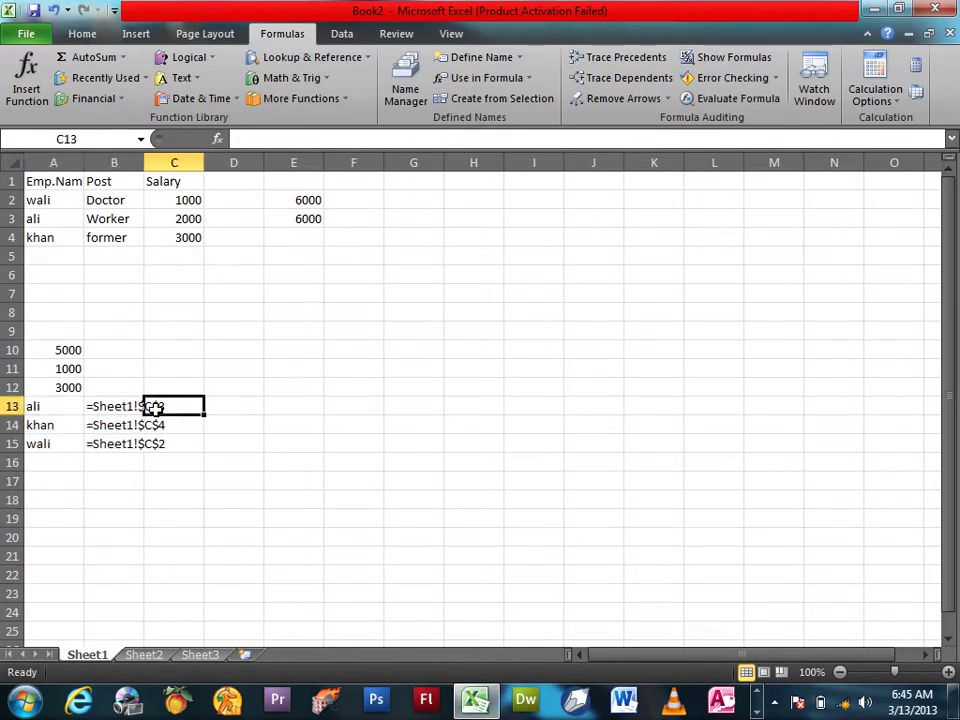
left_click(52, 428)
left_click(155, 426)
left_click(40, 440)
left_click(115, 444)
left_click(160, 445)
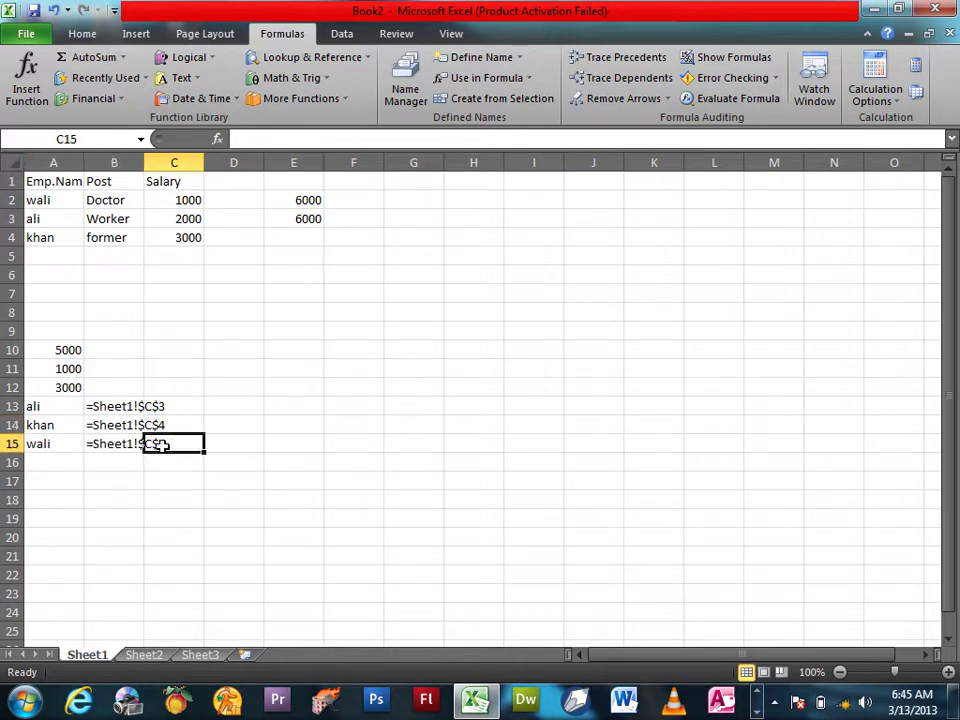
left_click(428, 256)
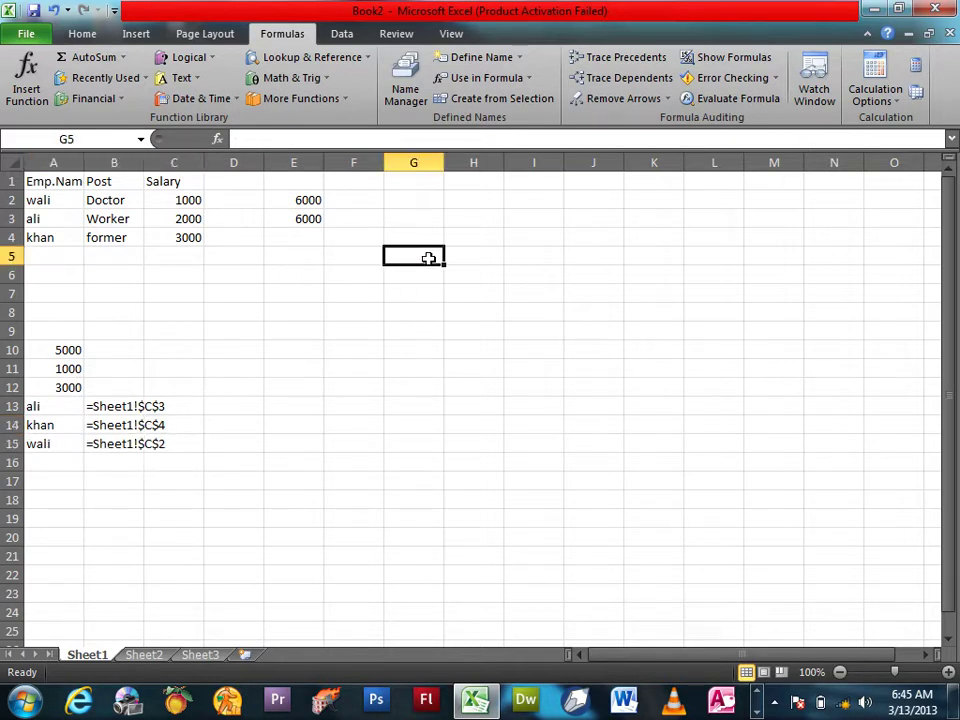
- Open and close the defined names list, then click an empty cell to dismiss the tooltip
left_click(537, 90)
left_click(537, 90)
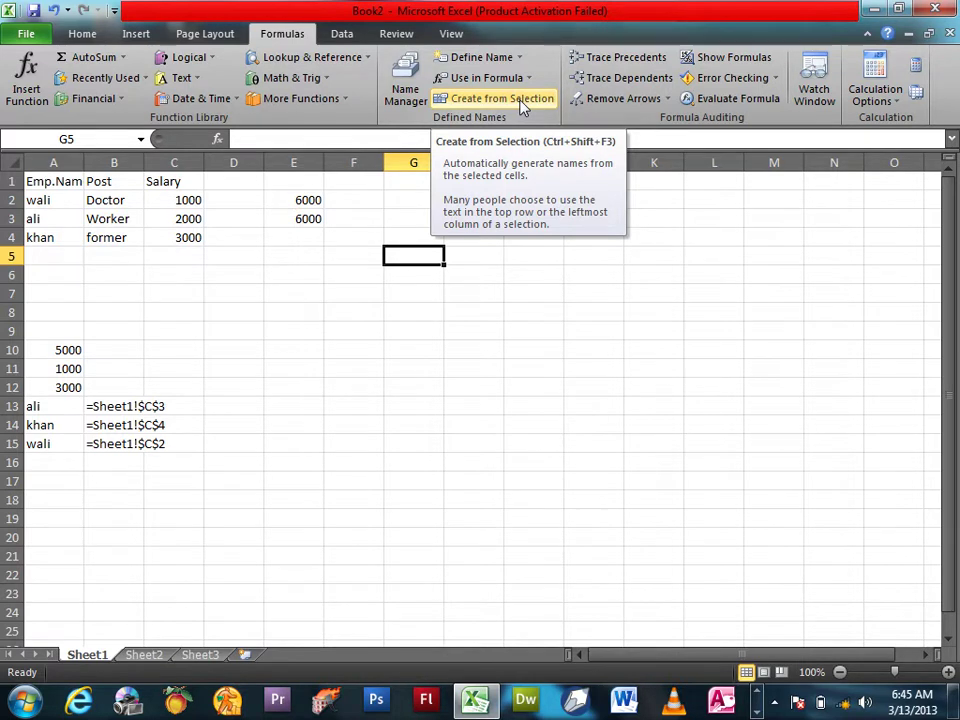
left_click(475, 366)
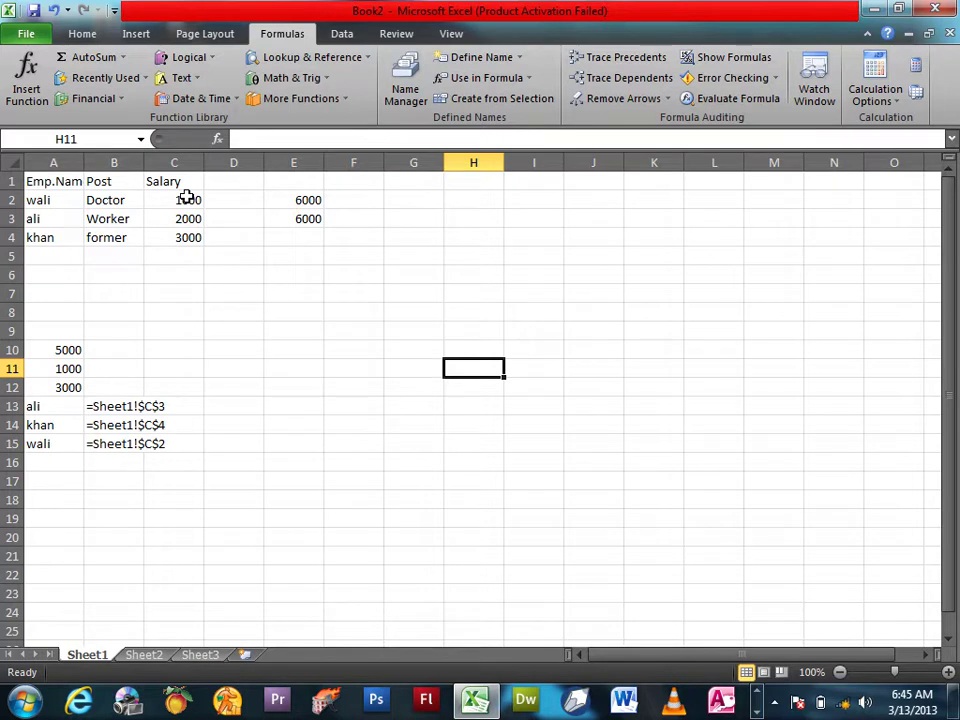
- Try selecting C2:C4 and row 3, then select the full table A1:C4 with headers
left_click_drag(187, 198, 187, 235)
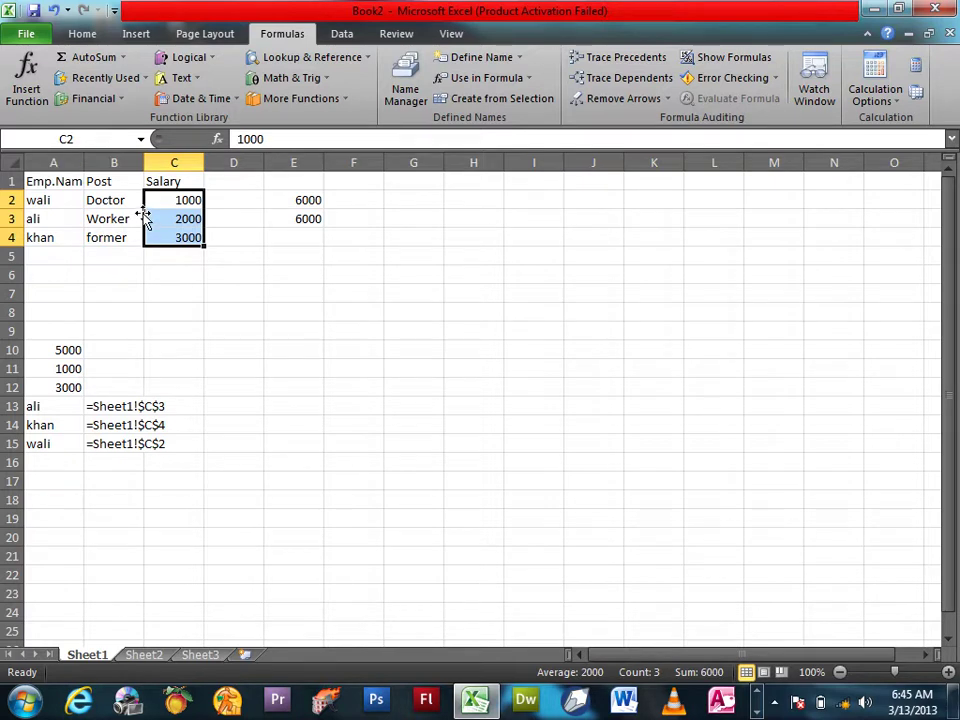
left_click_drag(186, 217, 93, 220)
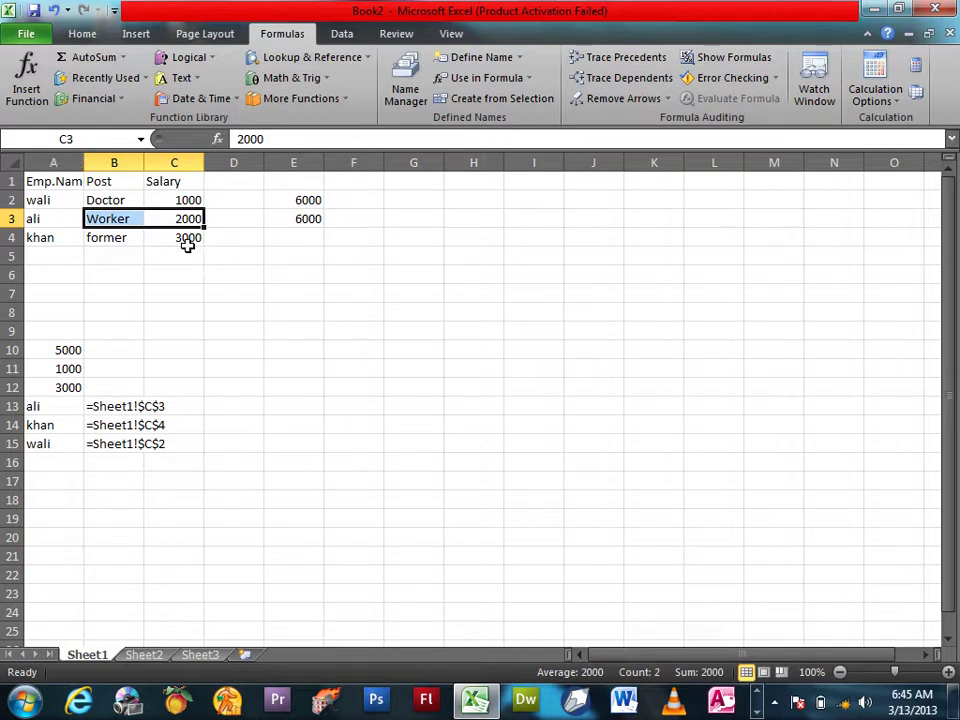
left_click_drag(189, 240, 47, 181)
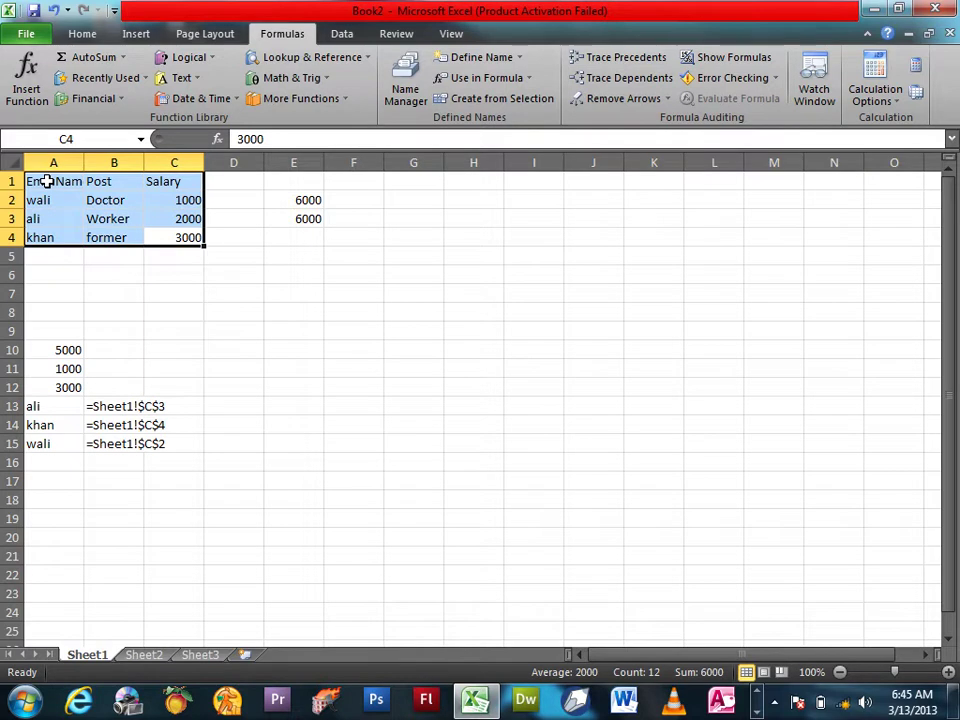
- Create names from the top row and left column, replacing the three existing names
left_click(500, 99)
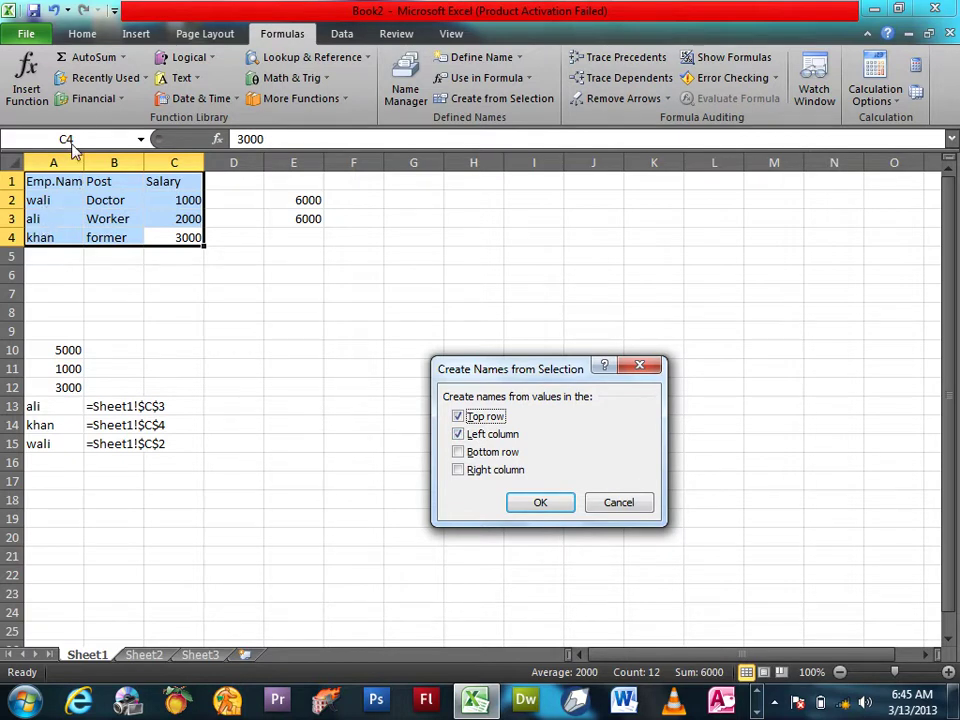
left_click(541, 500)
left_click(407, 398)
left_click(407, 398)
left_click(407, 398)
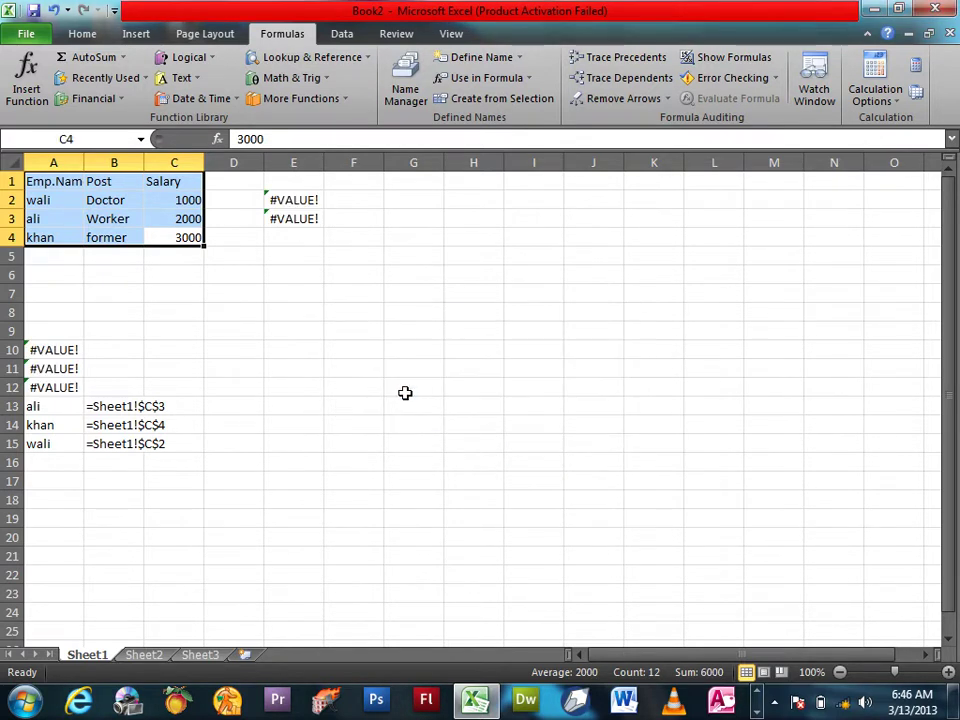
- Select C1, C2:C4, B2:B4 and row 4 to check the new names Salary and Post
left_click(155, 182)
left_click_drag(167, 199, 172, 237)
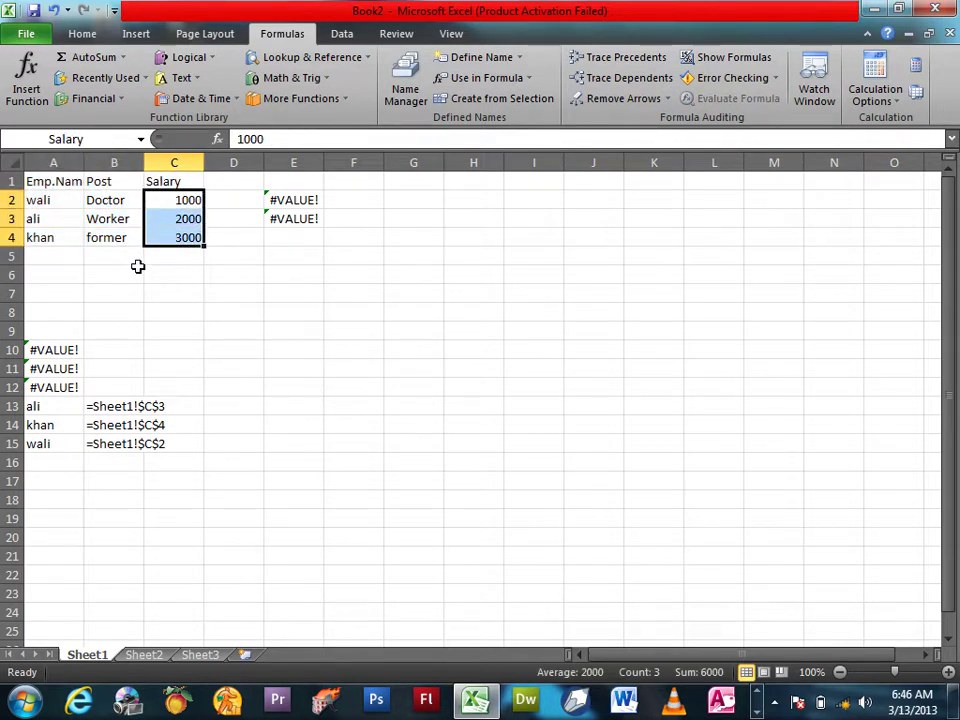
left_click_drag(133, 207, 135, 233)
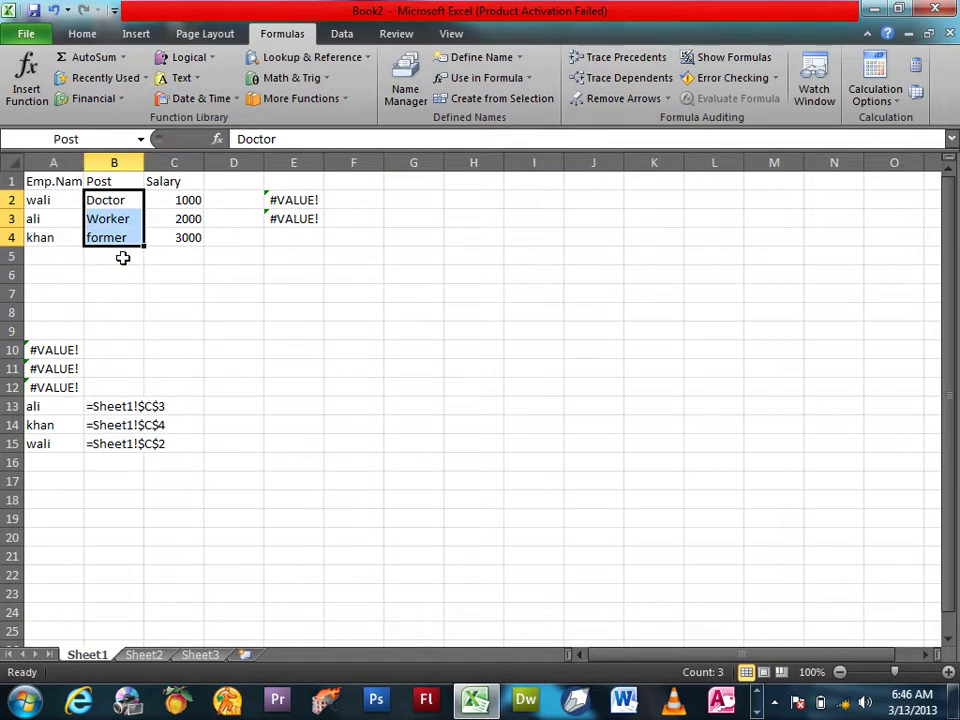
mouse_move(101, 216)
left_mouse_down()
mouse_move(166, 219)
mouse_move(170, 238)
left_mouse_up()
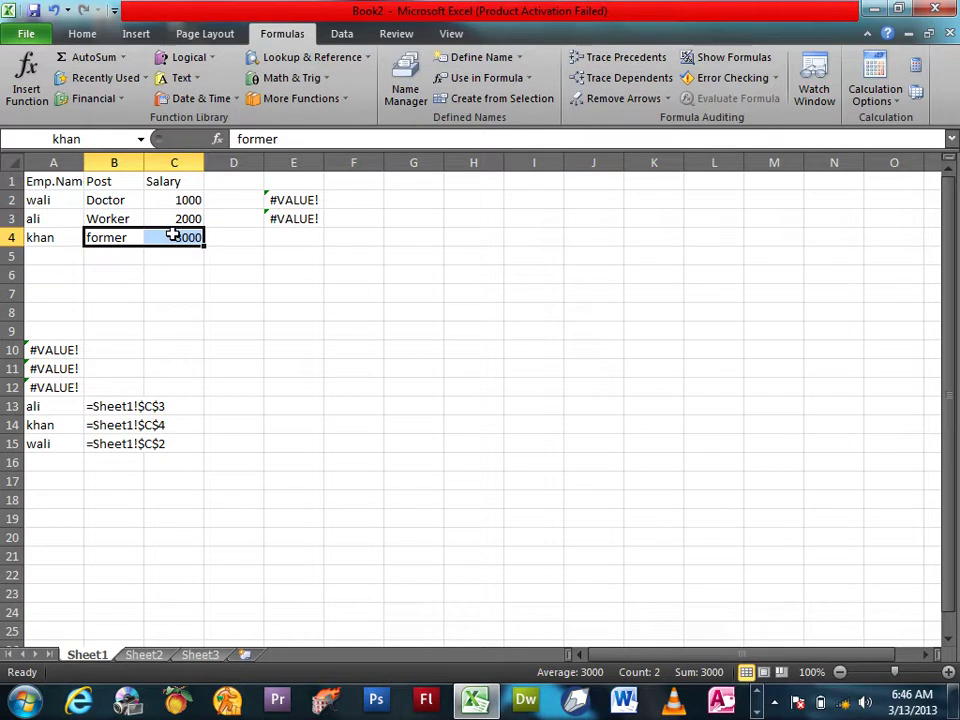
left_click(392, 295)
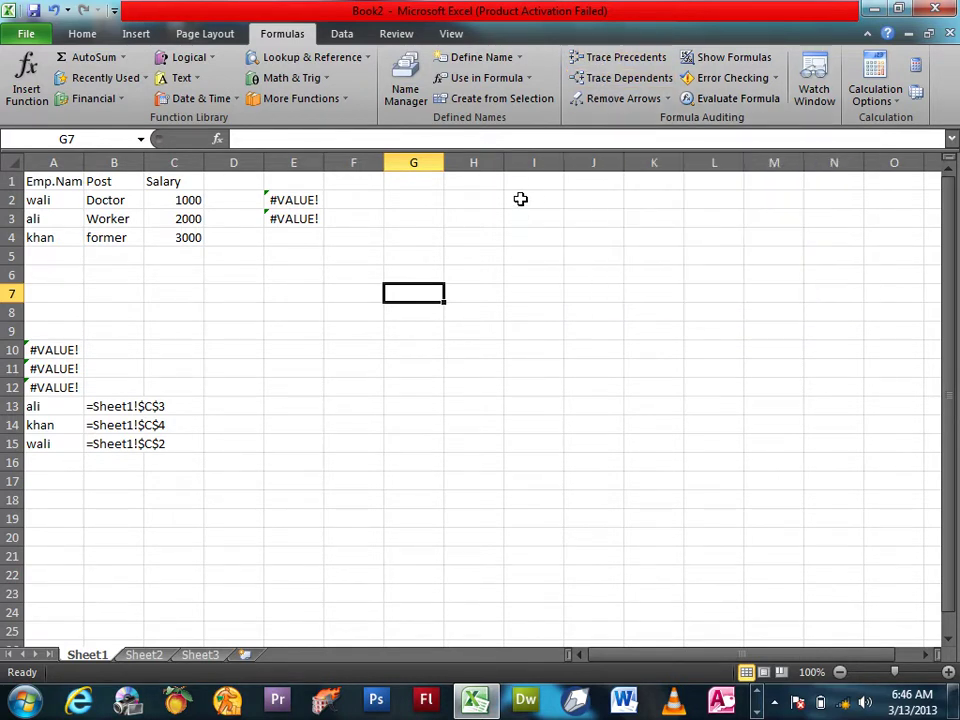
- Enter 1 in each cell from G2 through L2
left_click(418, 208)
type("1")
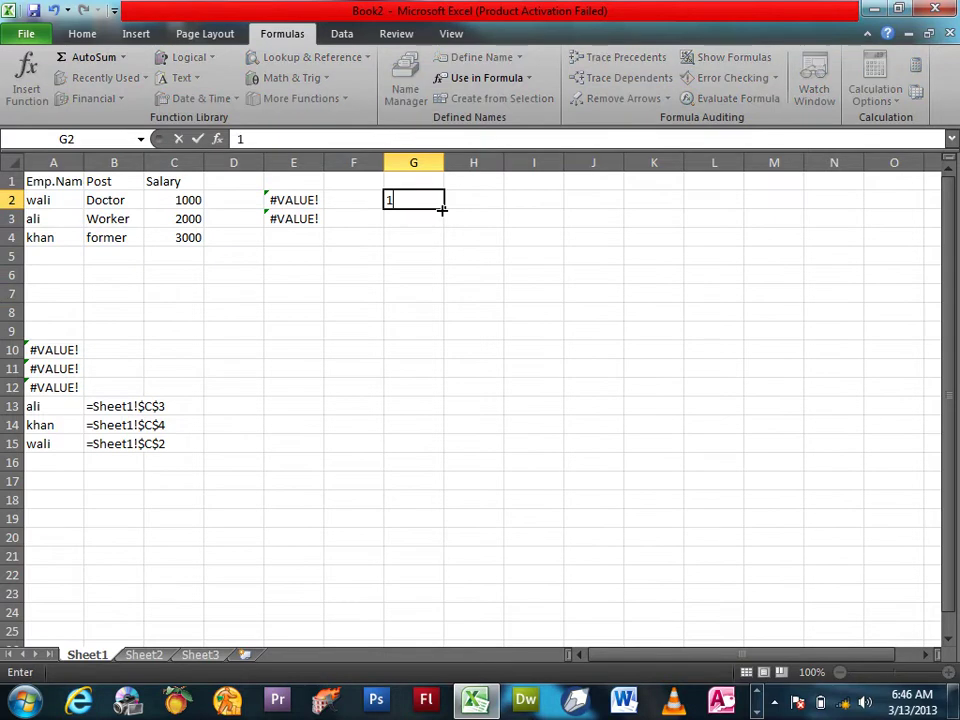
left_click(489, 208)
type("1")
left_click(545, 200)
type("1")
left_click(600, 200)
type("1")
left_click(677, 200)
type("1")
left_click(726, 200)
type("1")
left_click(786, 200)
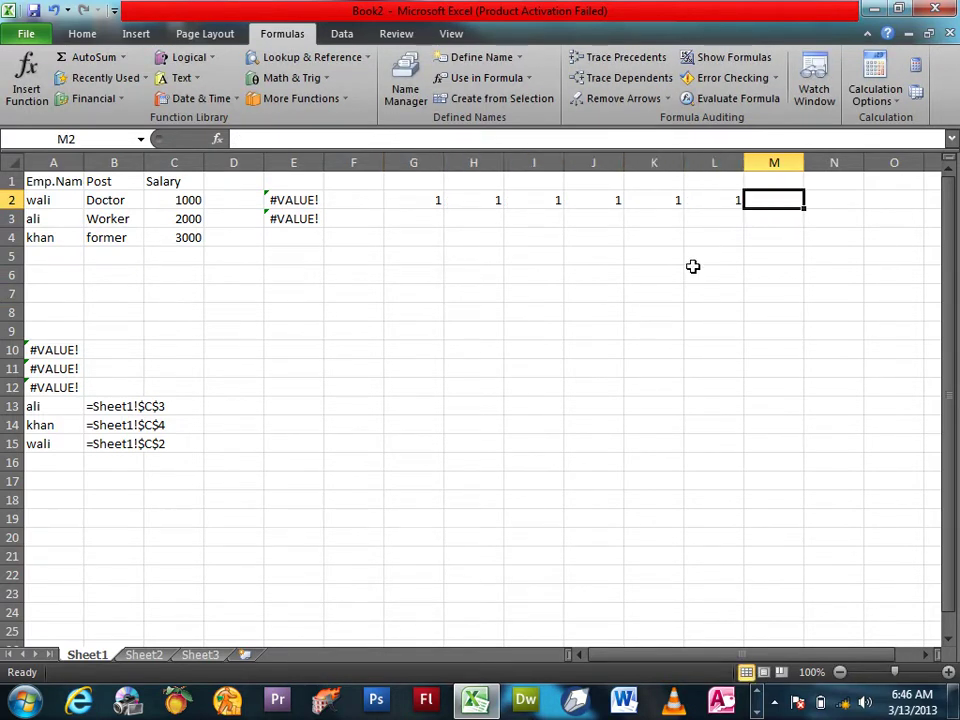
- Build =L2+K2+J2+I2+H2+G2 in J13 by clicking the cells
left_click(612, 409)
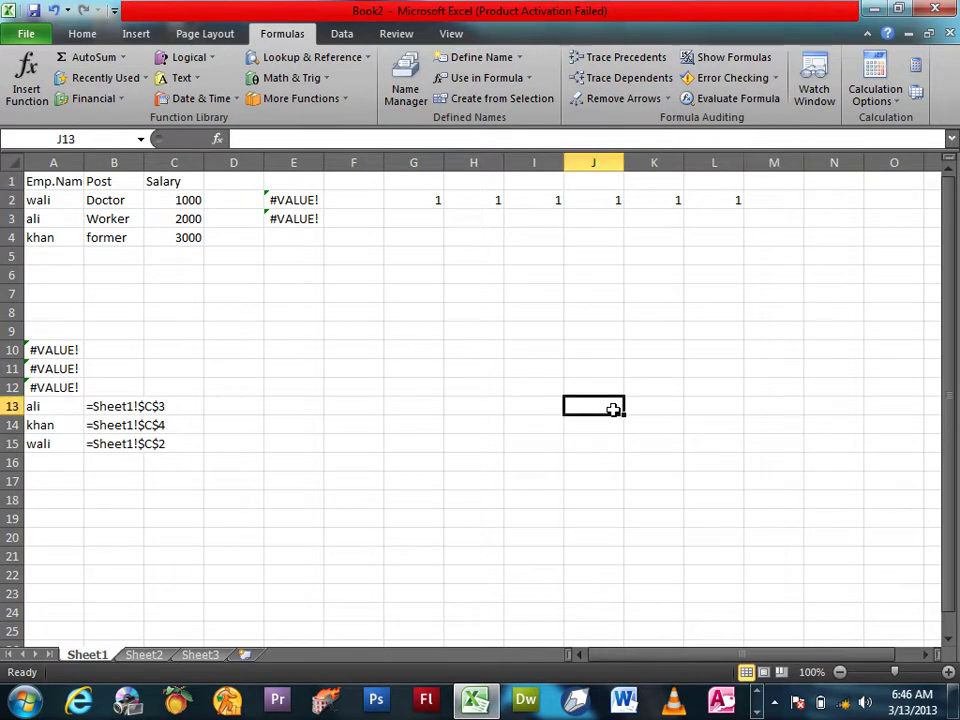
type("=")
left_click(714, 201)
type("+")
left_click(664, 204)
type("+")
left_click(617, 210)
type("+")
left_click(545, 200)
type("+")
left_click(492, 205)
type("+")
left_click(426, 206)
key("Return")
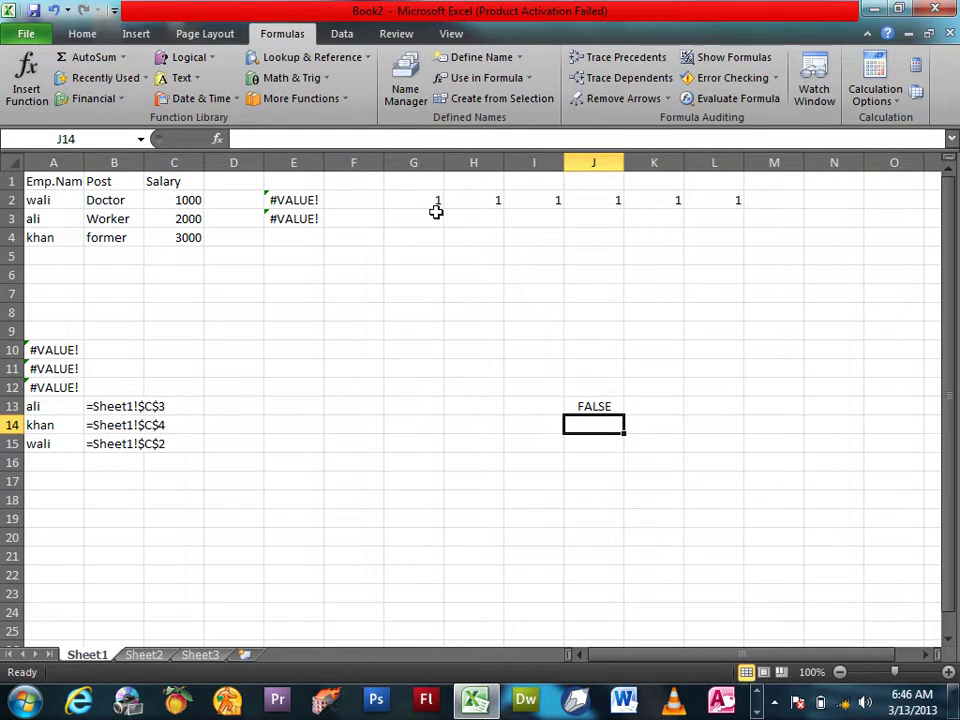
- Re-enter the J13 sum of L2 through G2 to fix its FALSE result, giving 6
left_click(587, 402)
type("=")
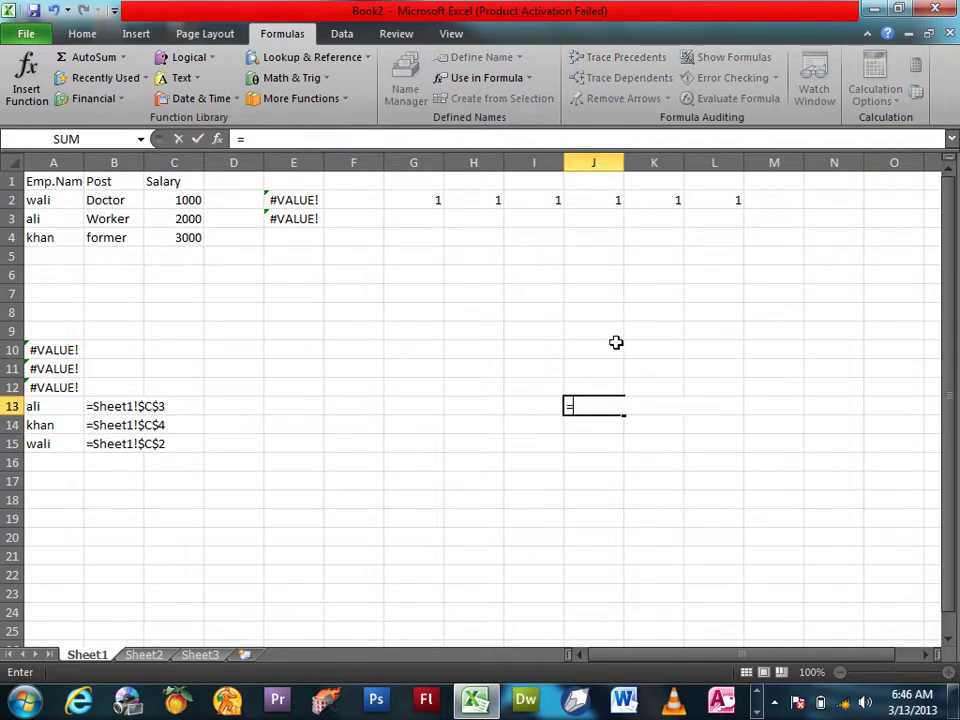
left_click(735, 199)
type("+")
left_click(665, 203)
type("+")
left_click(614, 201)
type("+")
left_click(534, 202)
type("+")
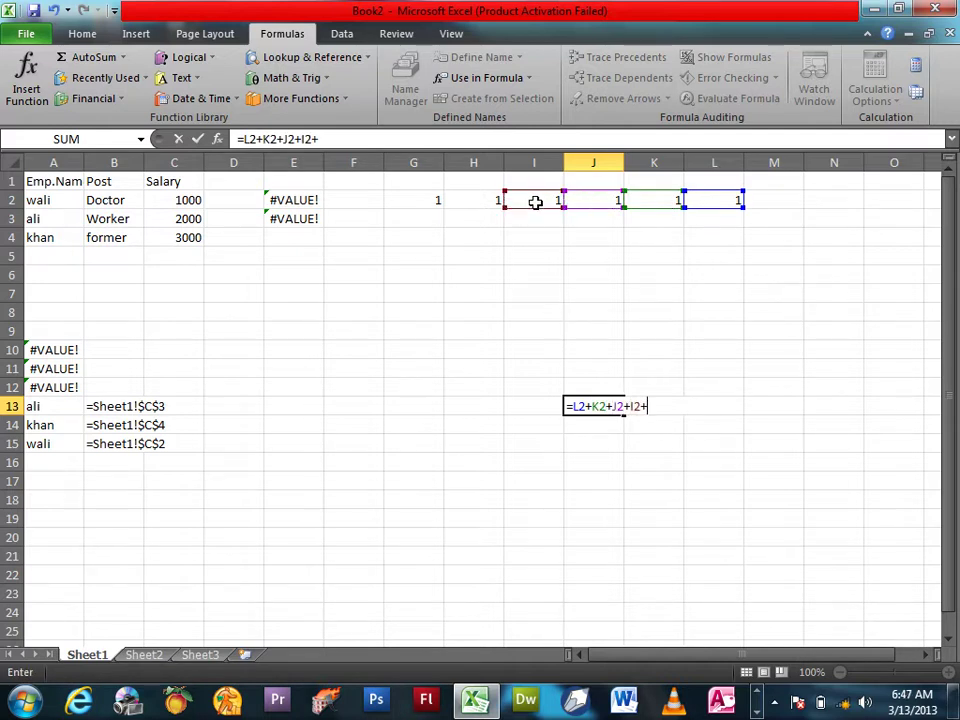
left_click(489, 203)
type("+")
left_click(435, 202)
type("+")
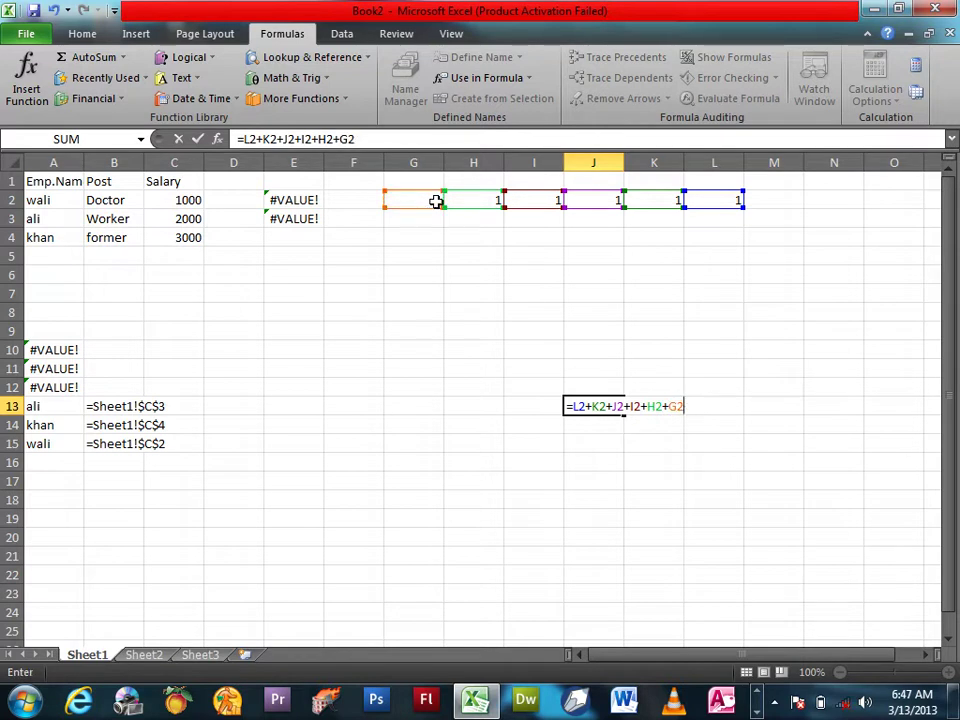
key("Return")
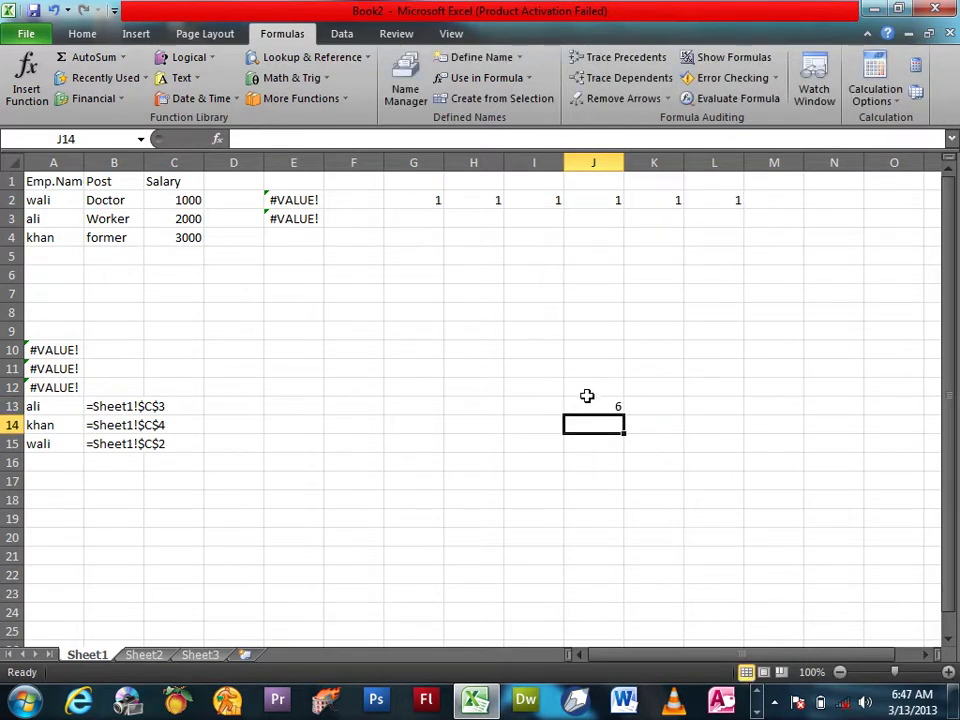
left_click(587, 395)
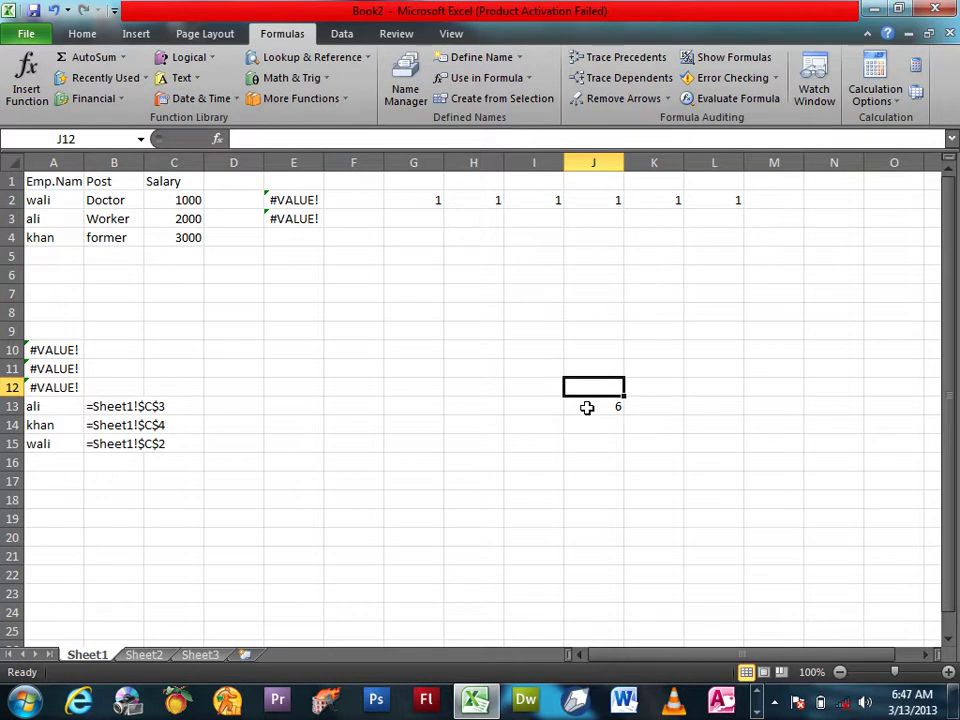
- Trace the precedents of J13, then remove the tracer arrows
left_click(587, 407)
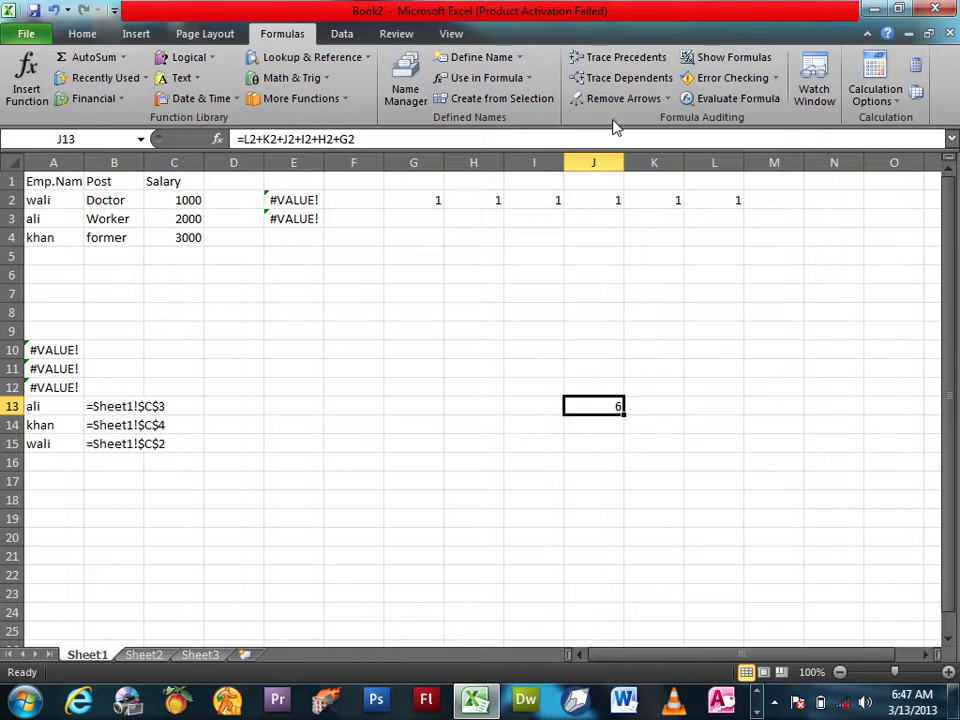
left_click(607, 64)
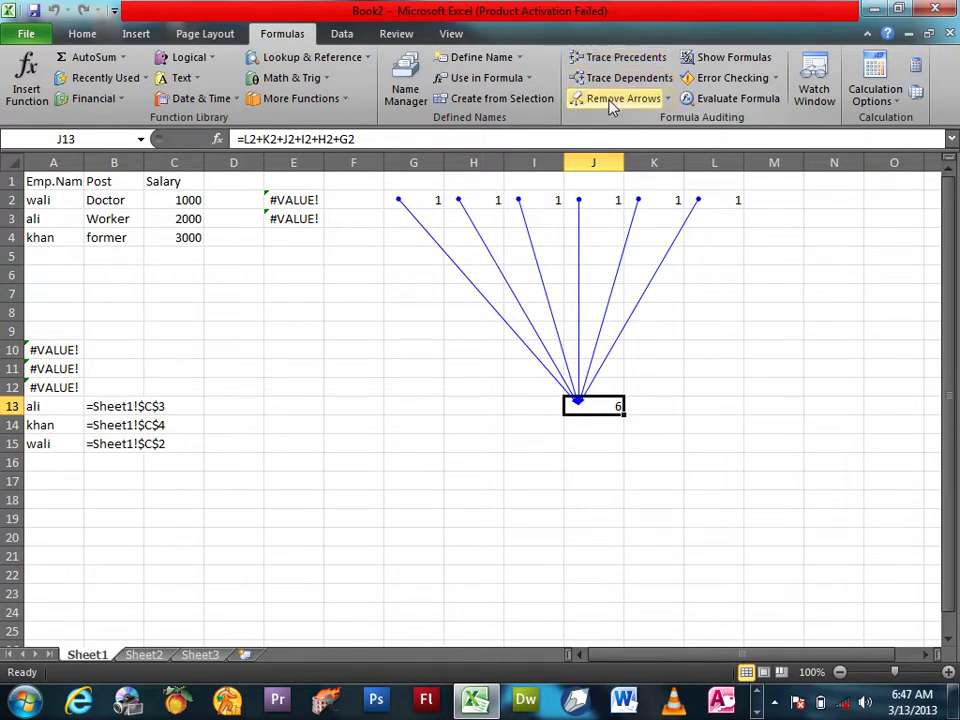
left_click(612, 104)
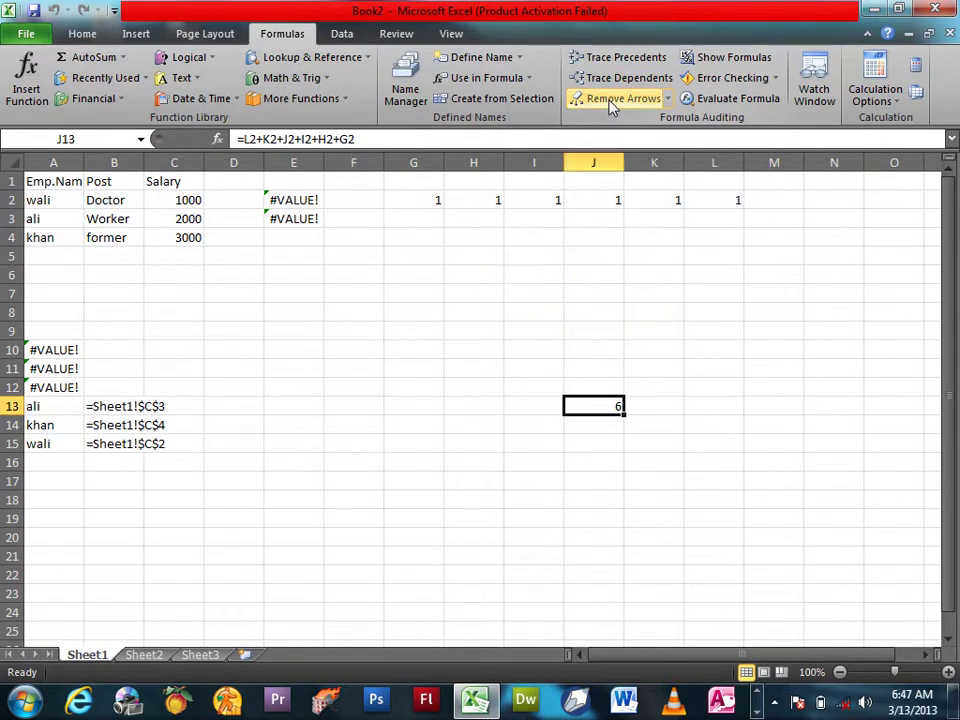
- Trace dependents of L2, G2, I2 and J2 into J13, then clear the arrows
left_click(710, 202)
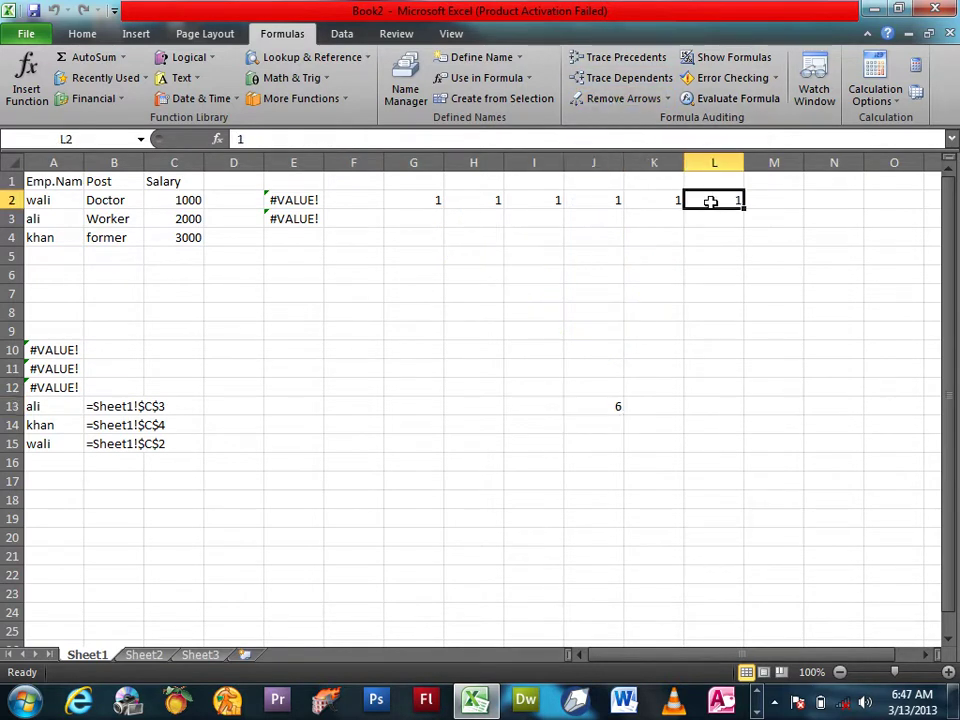
left_click(620, 78)
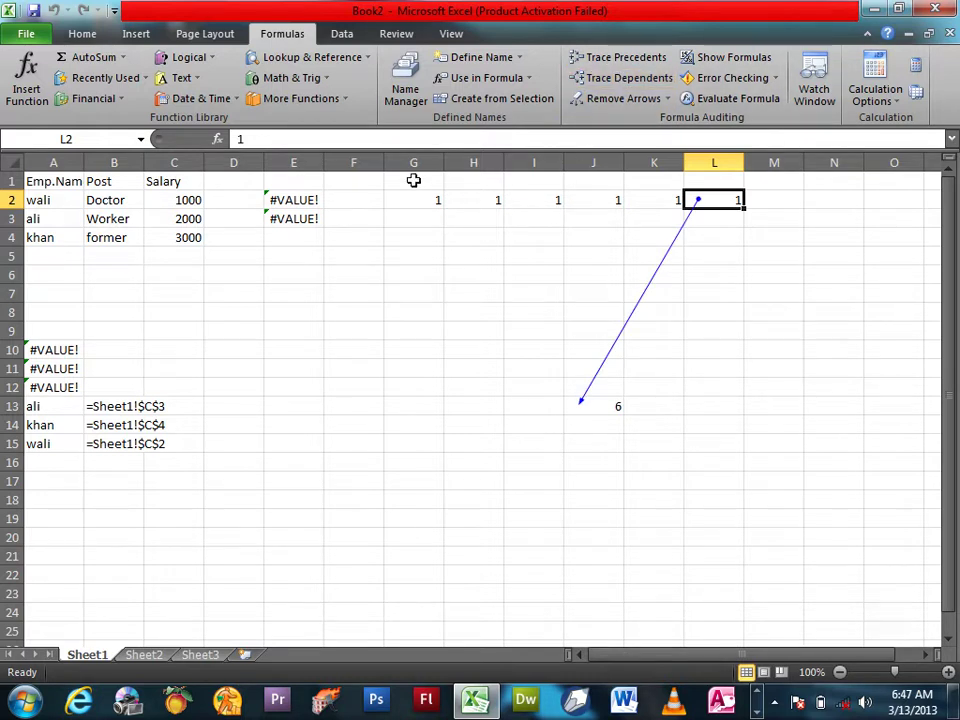
left_click(410, 201)
left_click(620, 80)
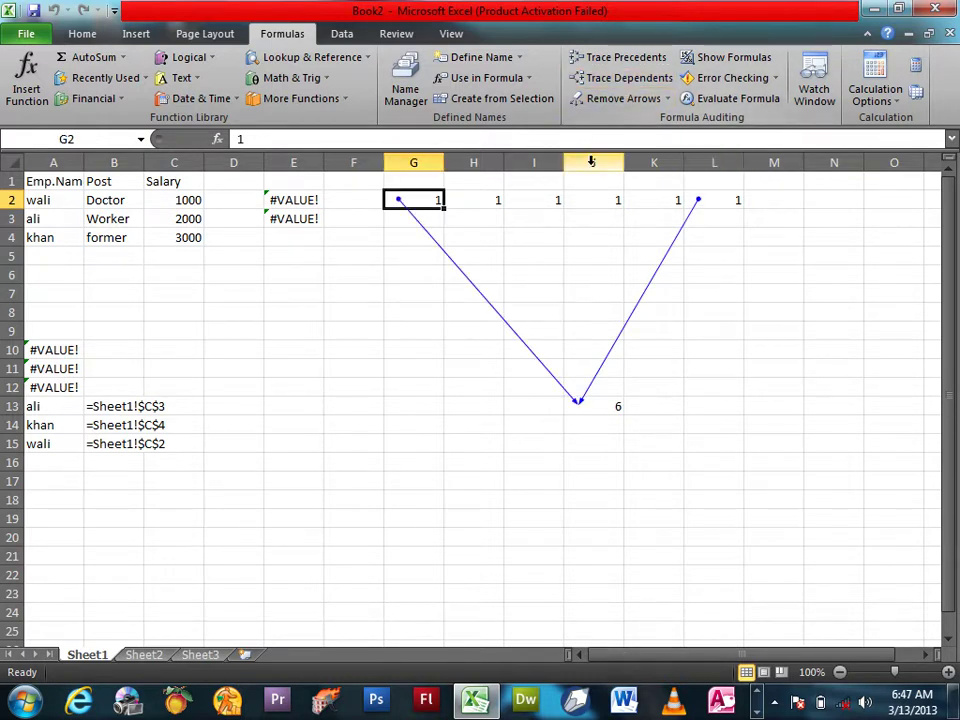
left_click(554, 207)
left_click(620, 78)
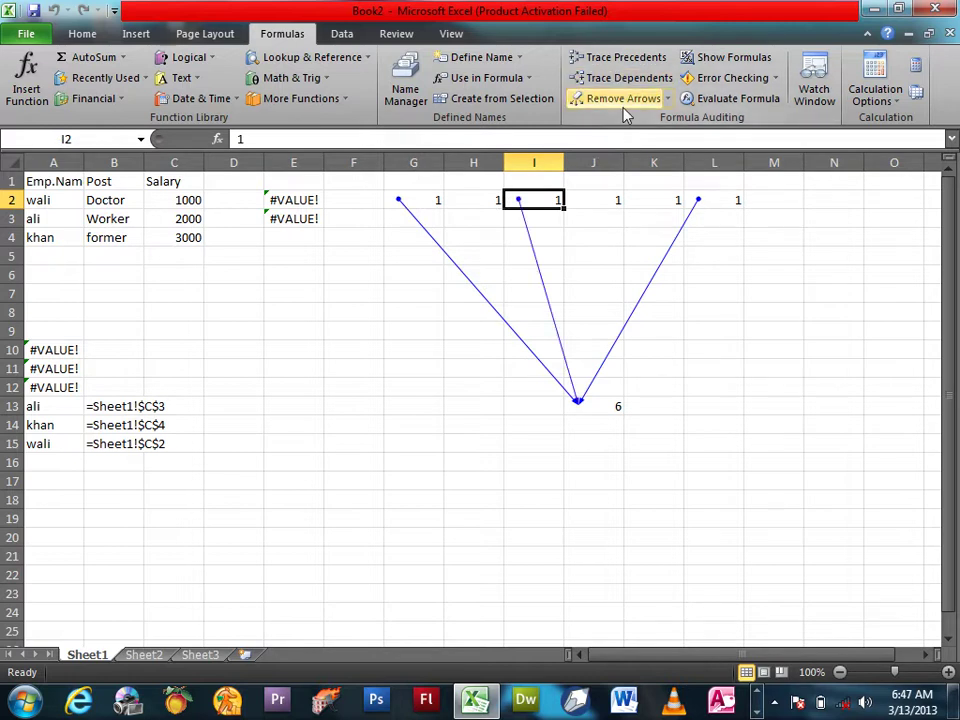
left_click(602, 200)
left_click(630, 78)
left_click(620, 100)
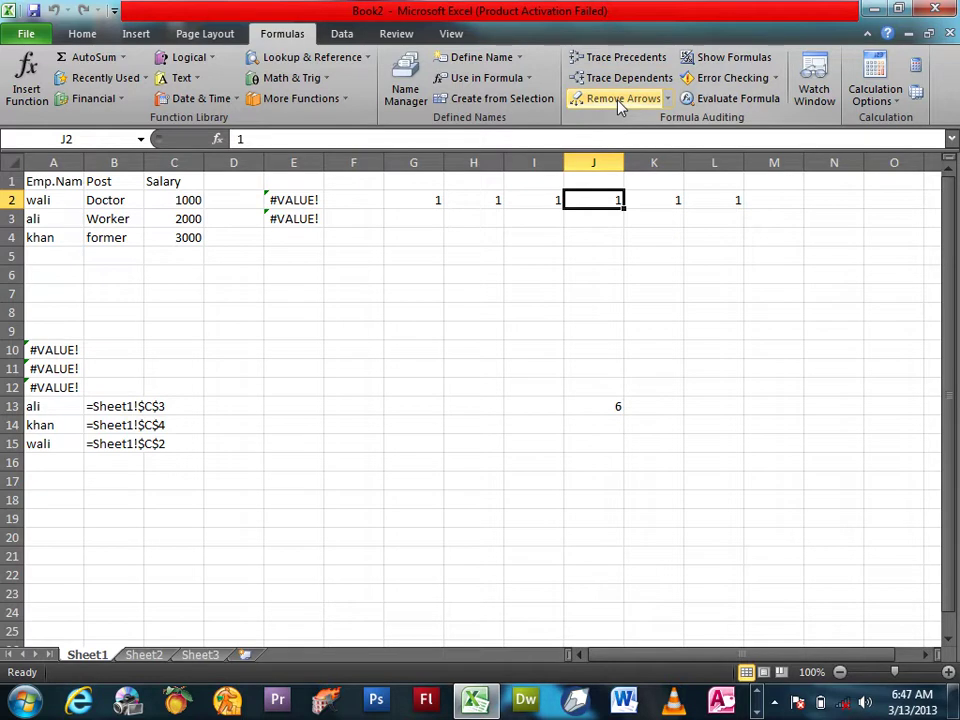
- Trace precedents of the J13 total, showing arrows from G2:L2
left_click(667, 98)
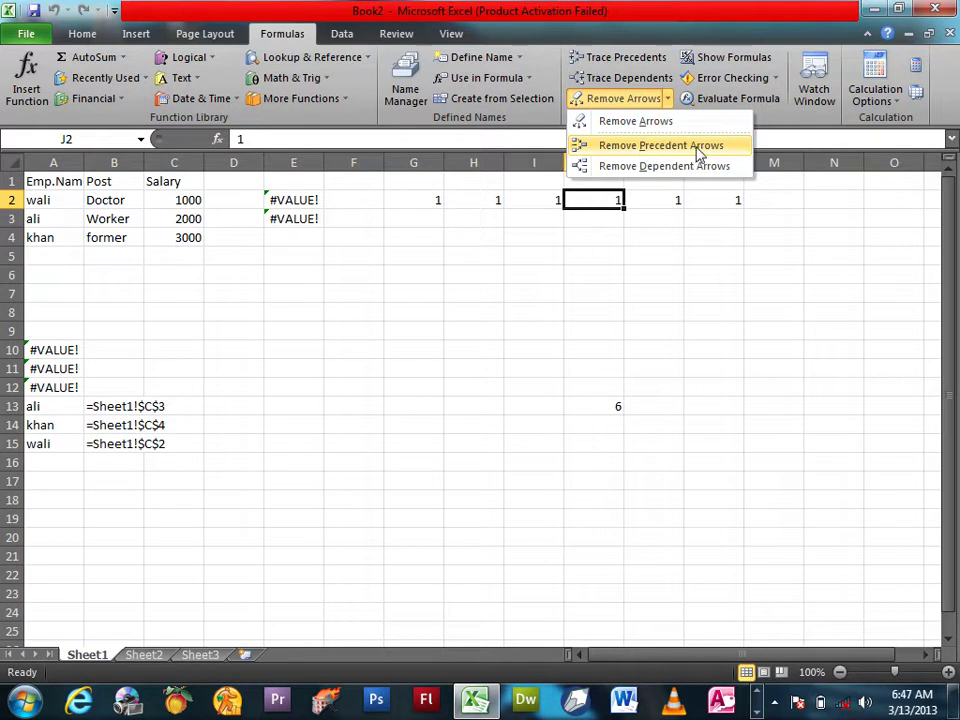
left_click(634, 122)
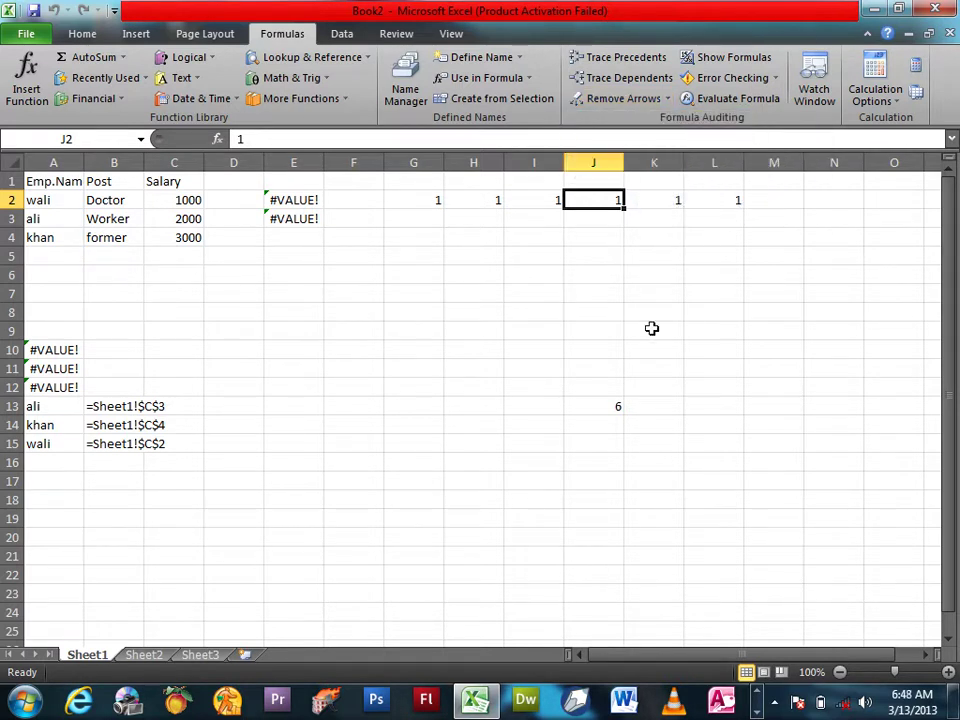
left_click(608, 406)
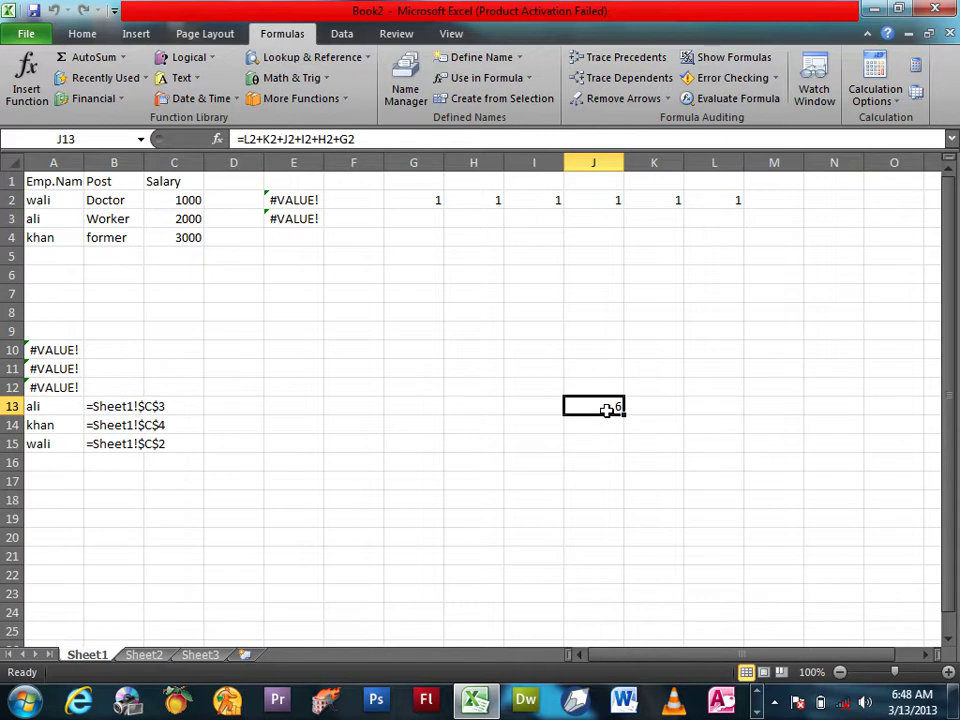
left_click(626, 58)
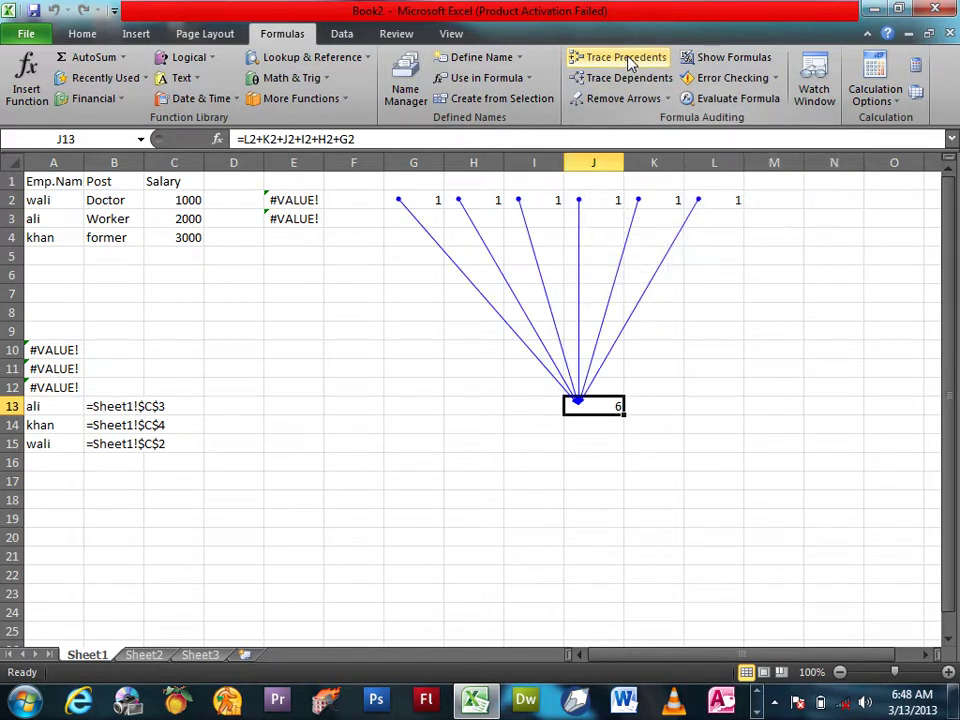
left_click(314, 441)
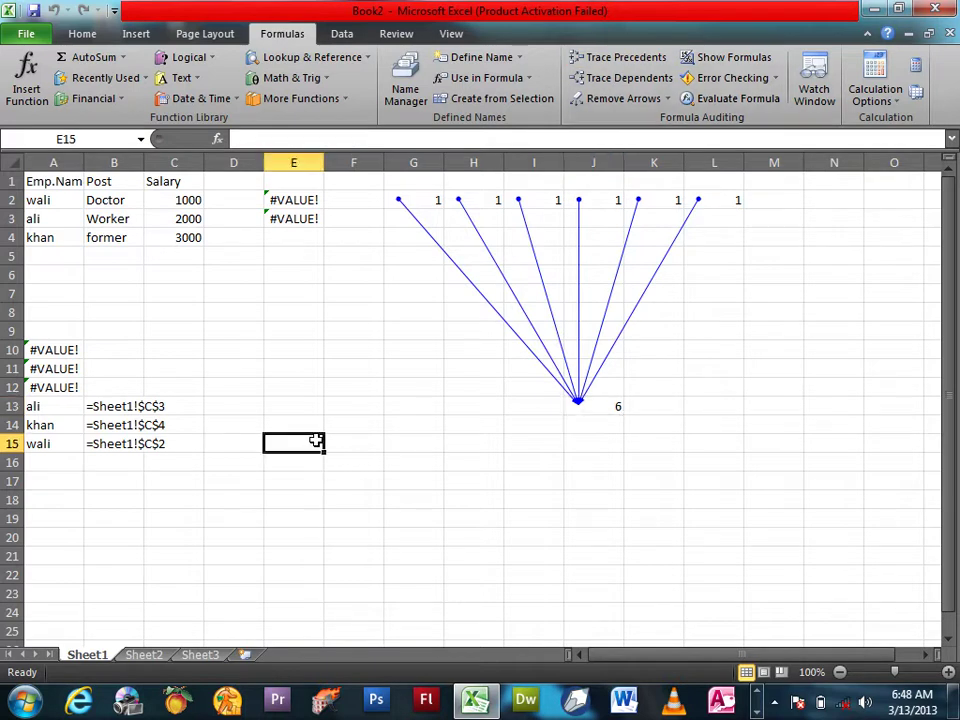
- Enter 2 in each cell from E15 through H15
type("2")
left_click(375, 441)
type("2")
left_click(418, 441)
type("2")
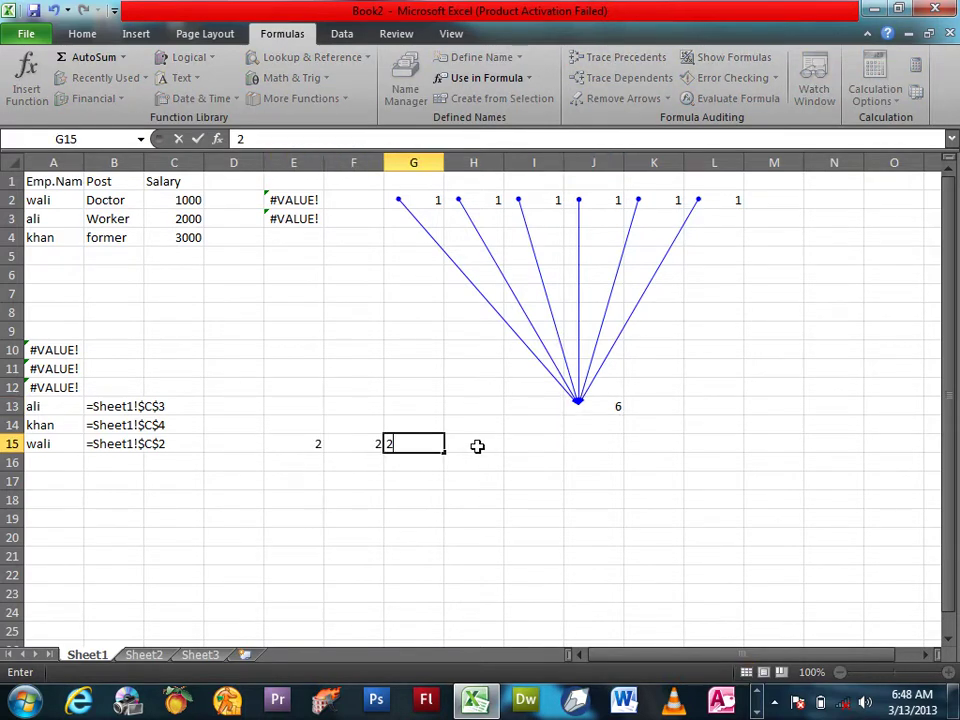
left_click(477, 446)
type("2")
left_click(525, 443)
- Enter =H15+G15+F15+E15 in G21, giving 8, and trace H15's dependent arrow to it
left_click(437, 554)
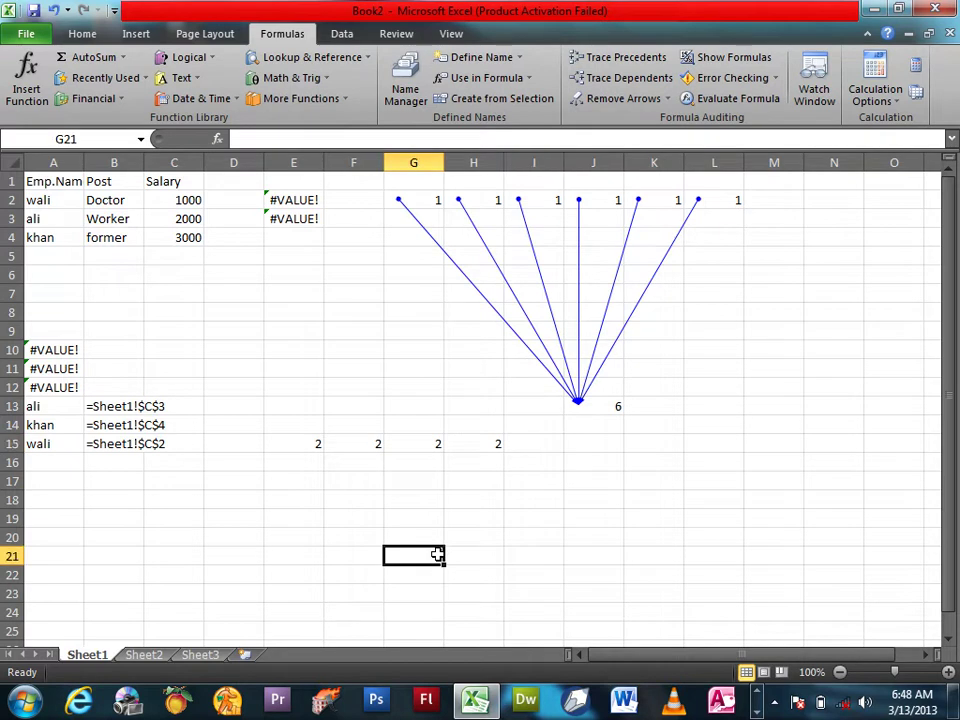
type("=")
left_click(492, 444)
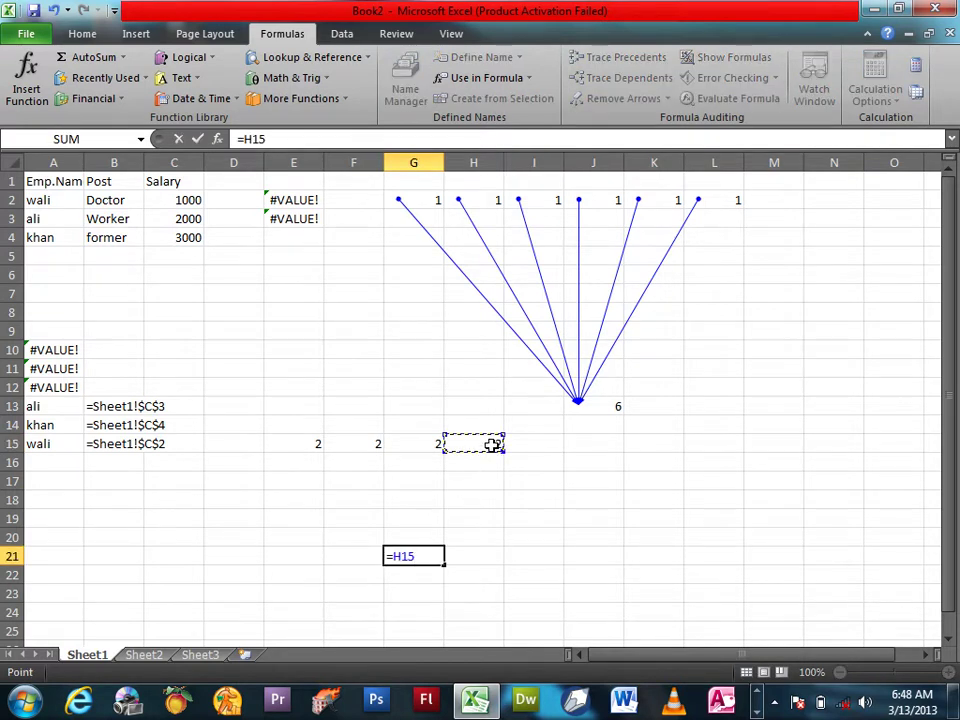
type("+")
left_click(418, 444)
type("+")
left_click(369, 445)
type("+")
left_click(295, 445)
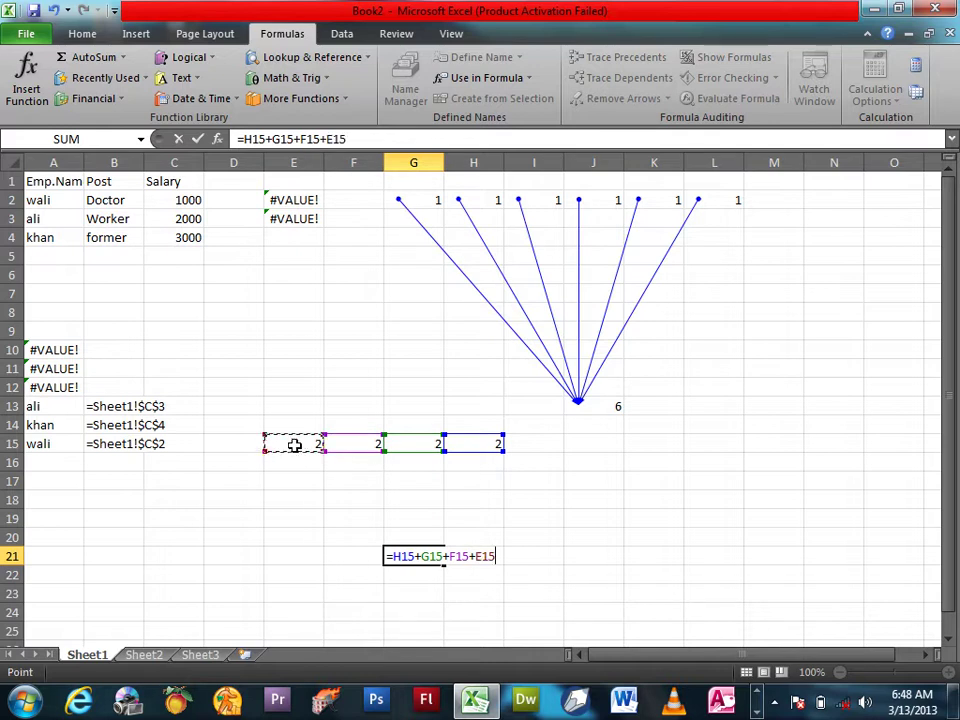
key("Return")
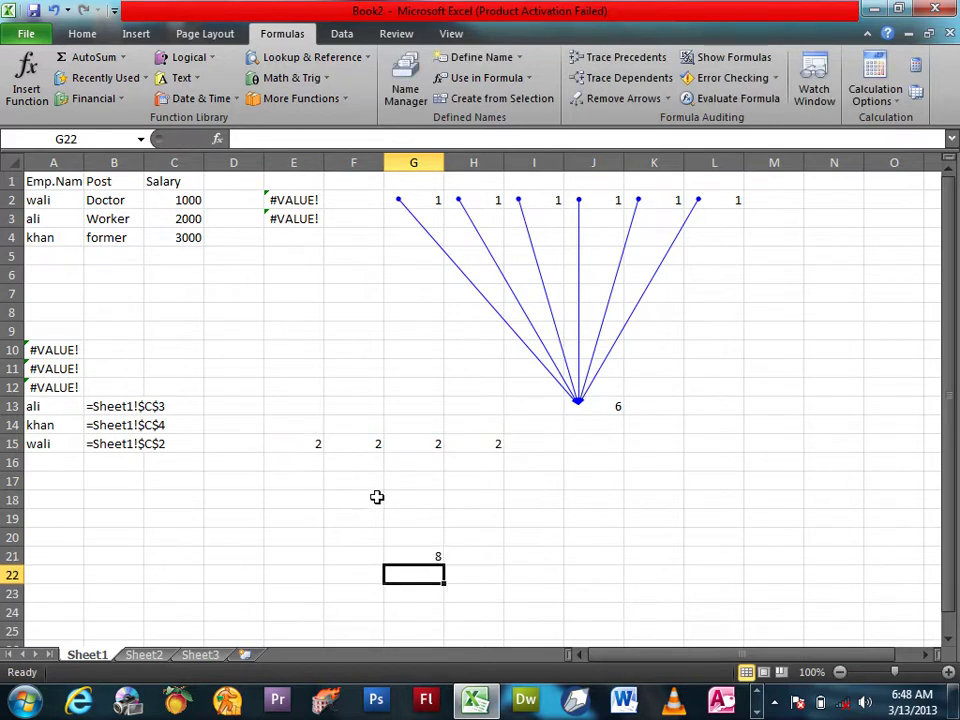
left_click(480, 443)
left_click(598, 79)
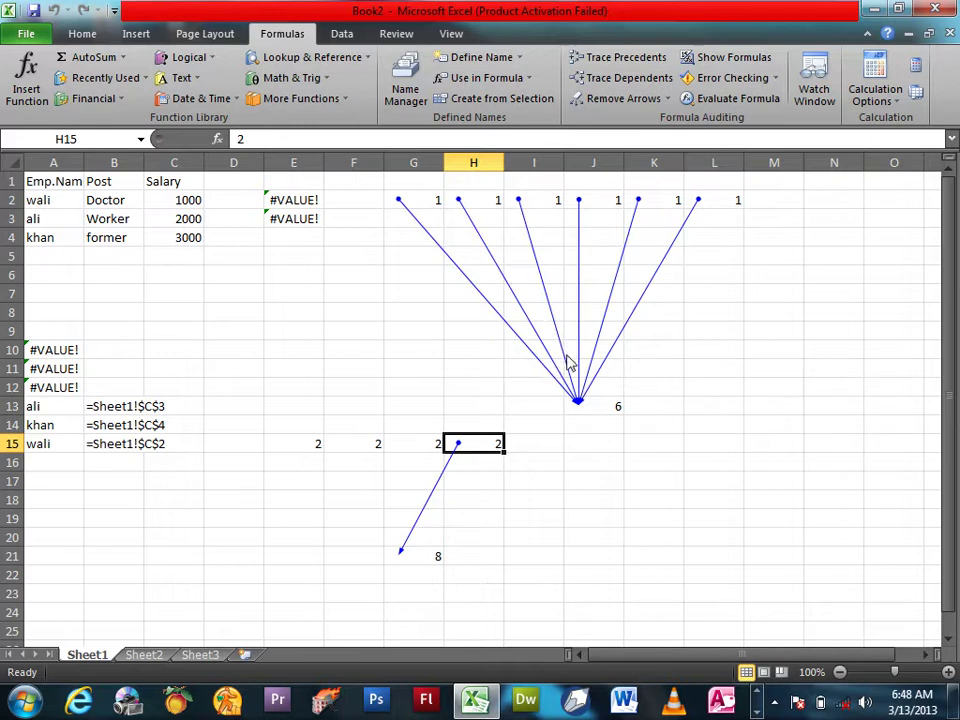
- Remove the dependent arrow running from H15 to G21
left_click(669, 98)
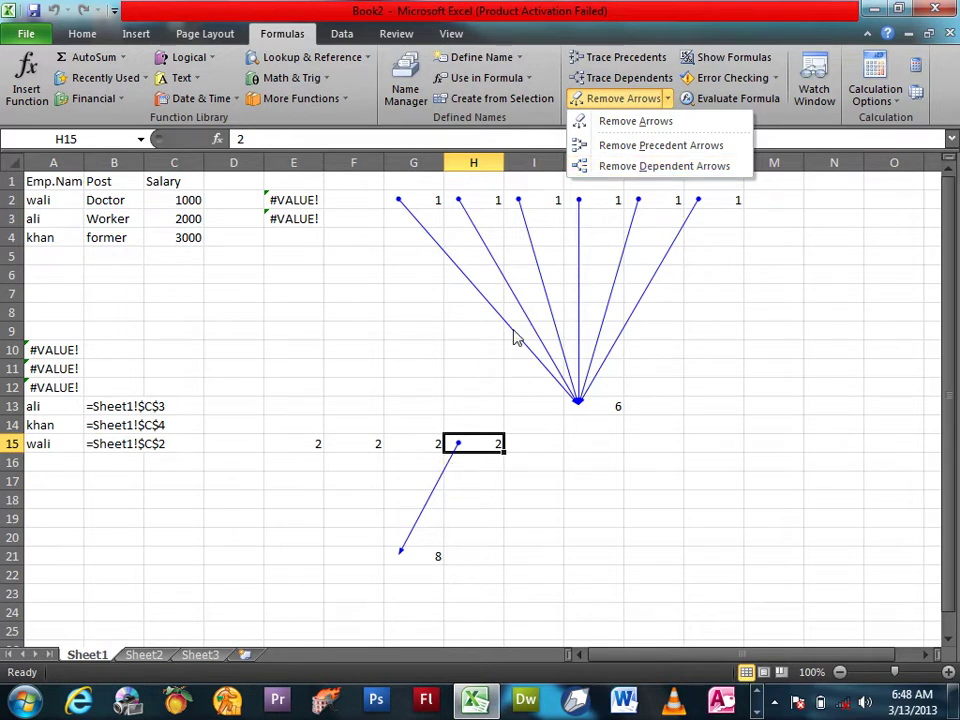
left_click(600, 166)
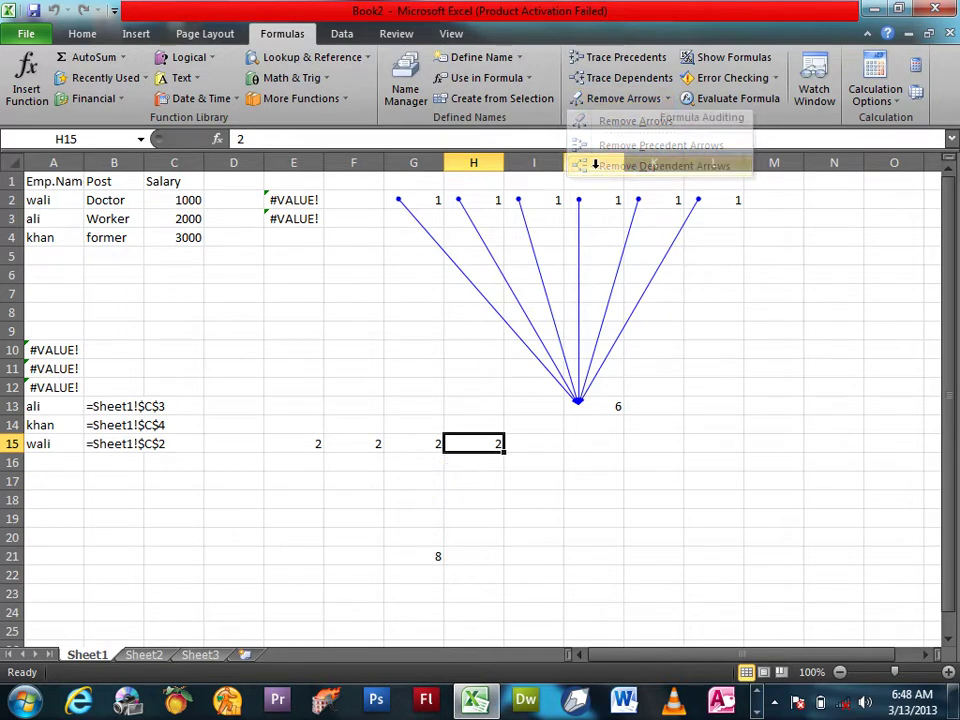
left_click(667, 98)
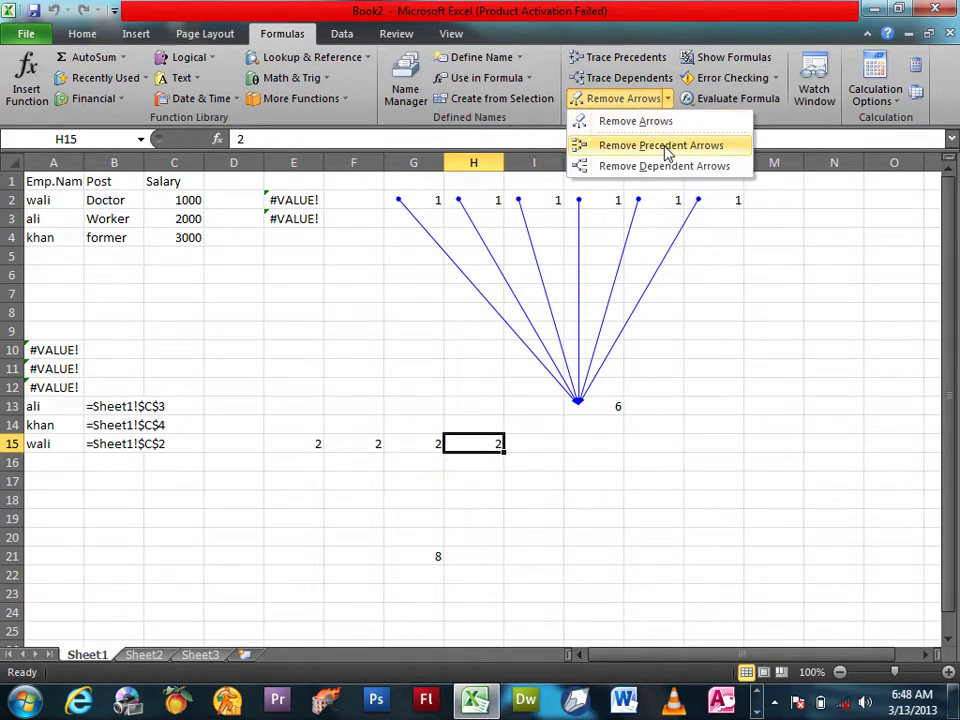
left_click(665, 148)
- Remove the precedent arrows pointing into the J13 total
left_click(613, 403)
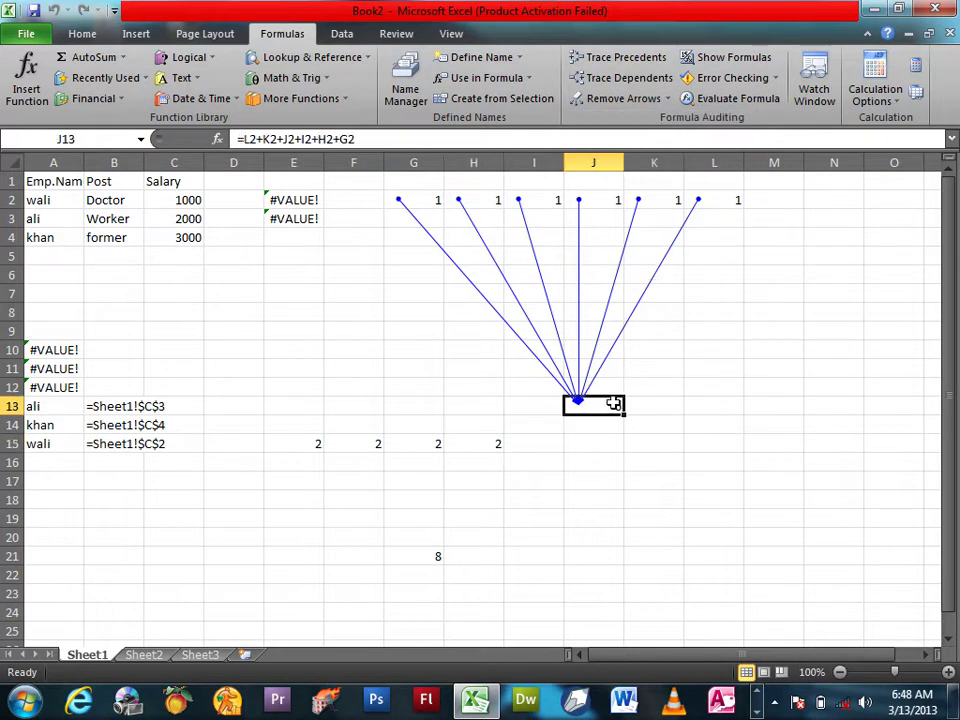
left_click(667, 98)
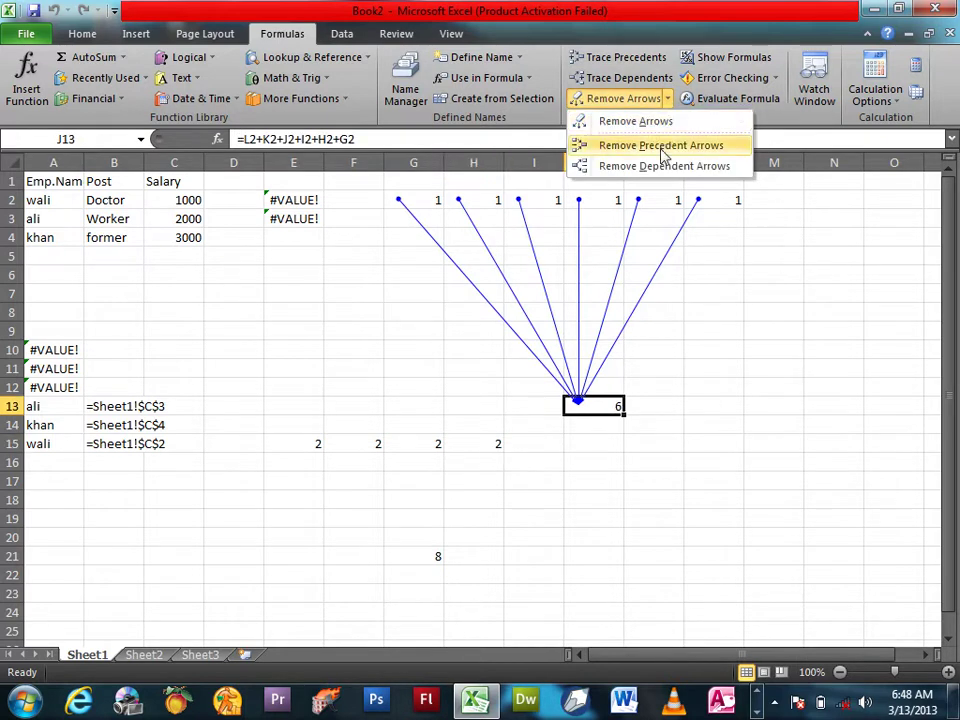
left_click(662, 148)
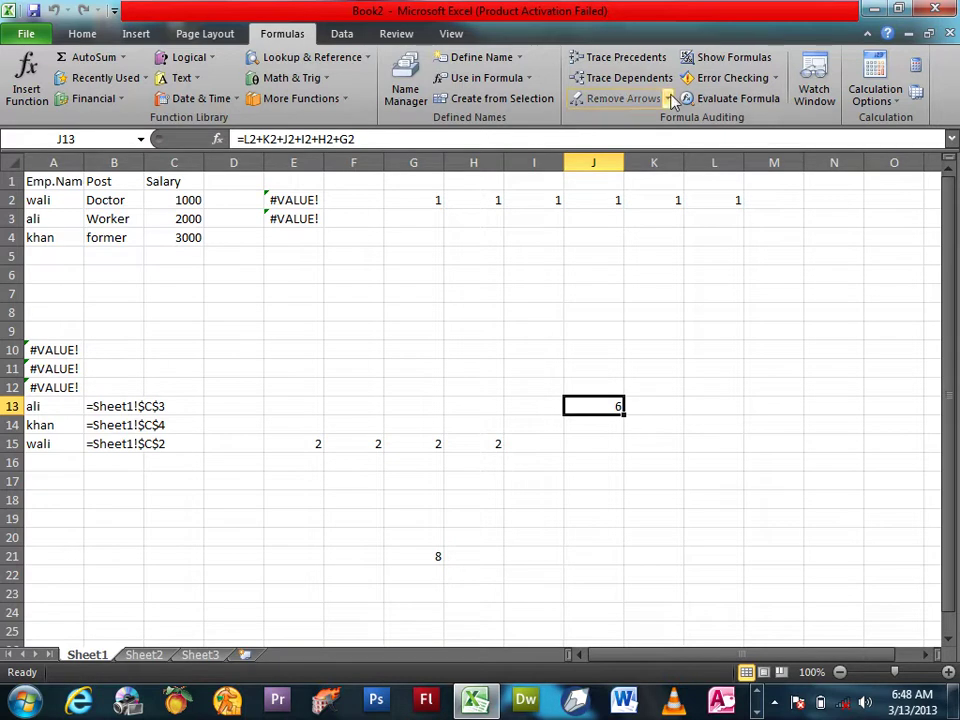
left_click(667, 98)
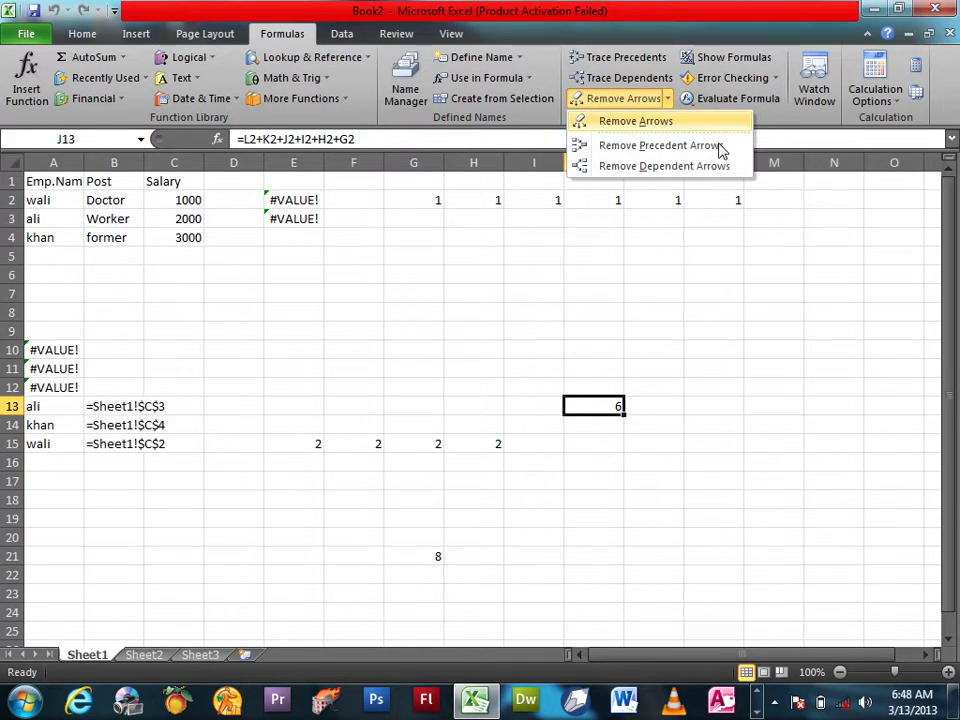
left_click(695, 285)
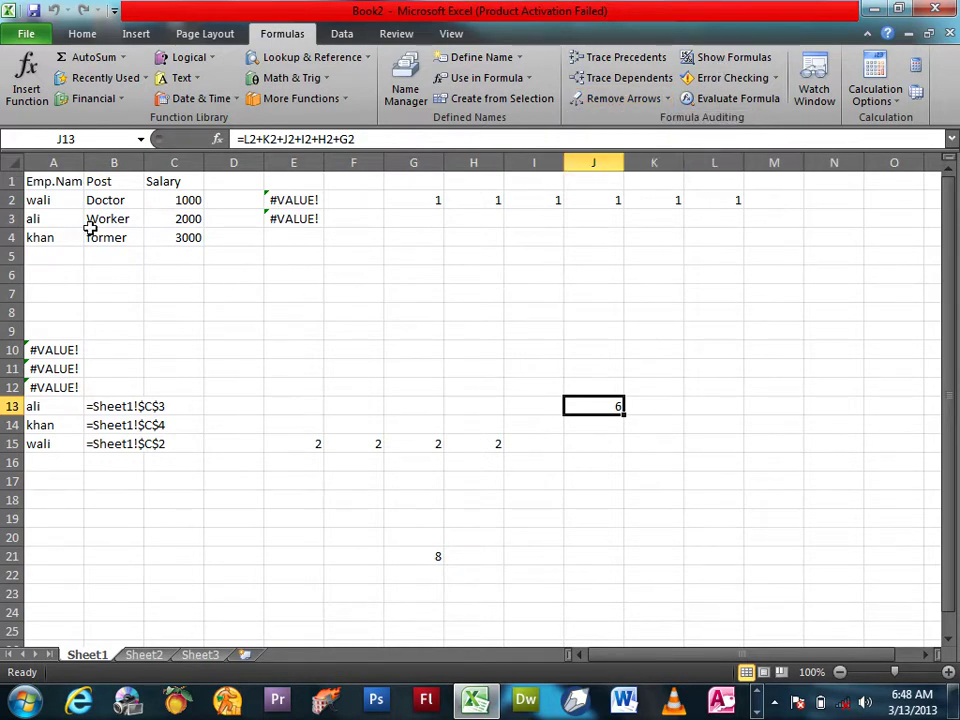
left_click(57, 253)
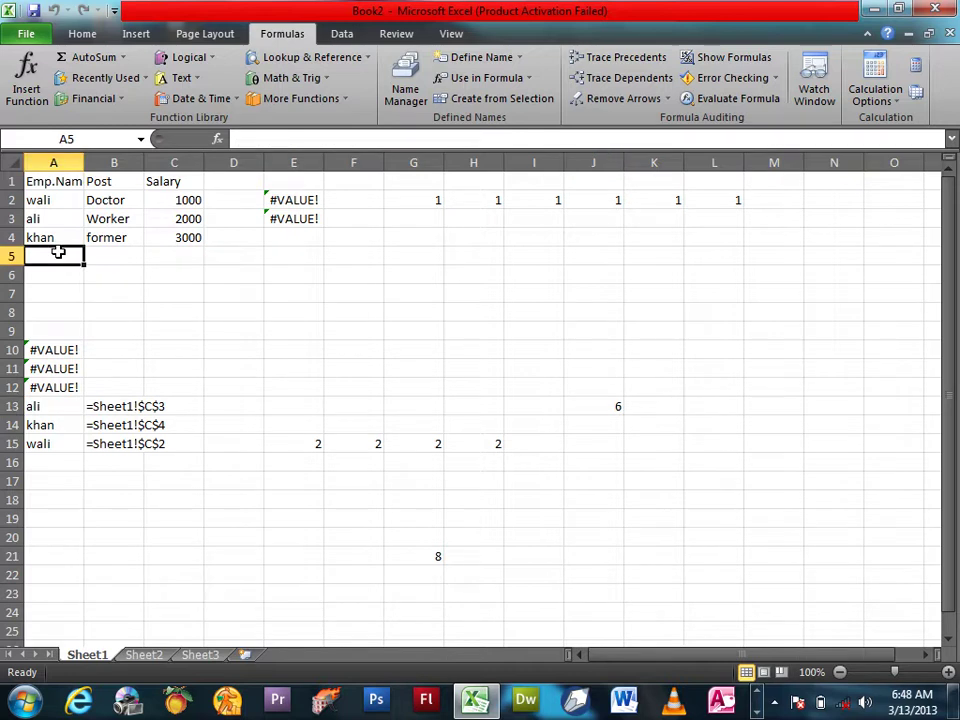
- Label A5 'Total' and insert =SUM(Salary) in C5 with Alt+=, showing 6000
type("Total")
key("Tab")
key("Tab")
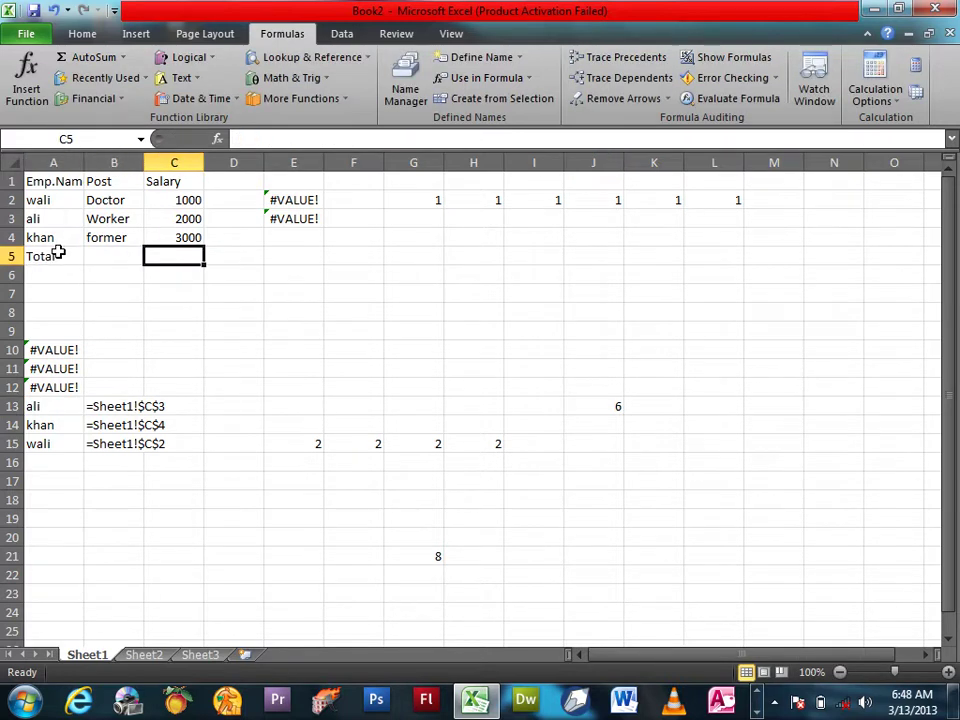
key("alt+equal")
key("Return")
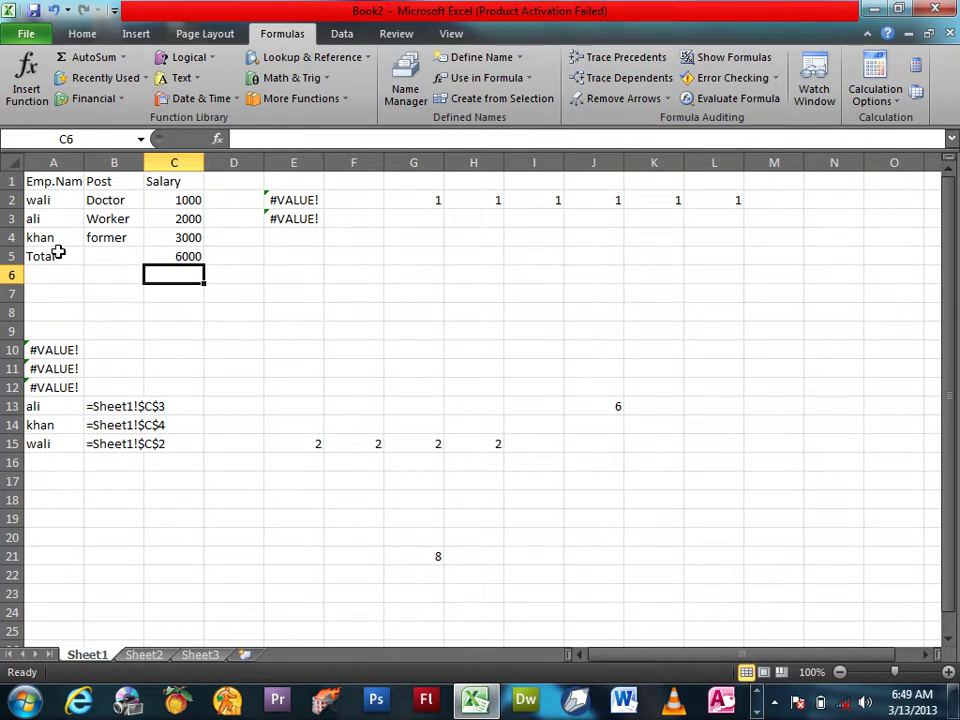
- With formulas shown, enter 2000, 3000, 4000 in D10:D12 and SUM them in D13
left_click(708, 62)
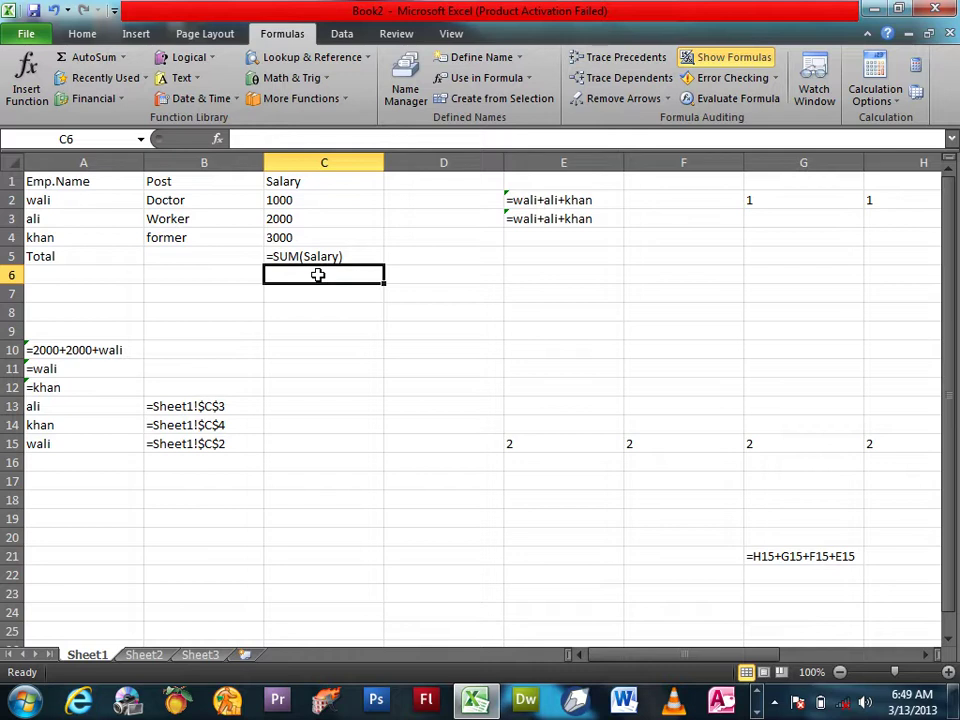
left_click(399, 343)
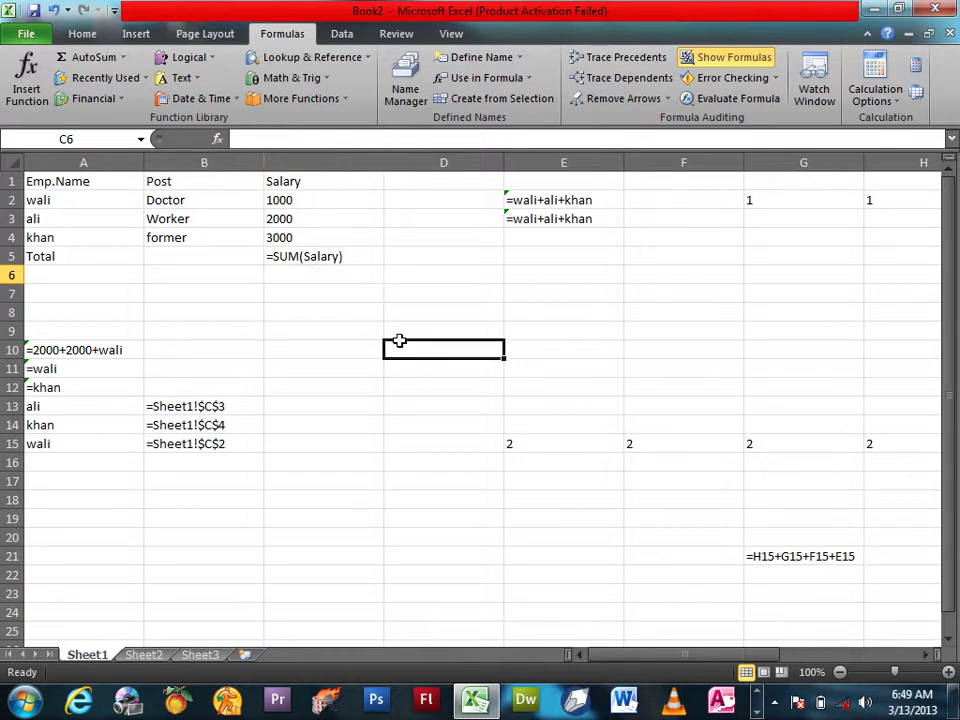
type("2000")
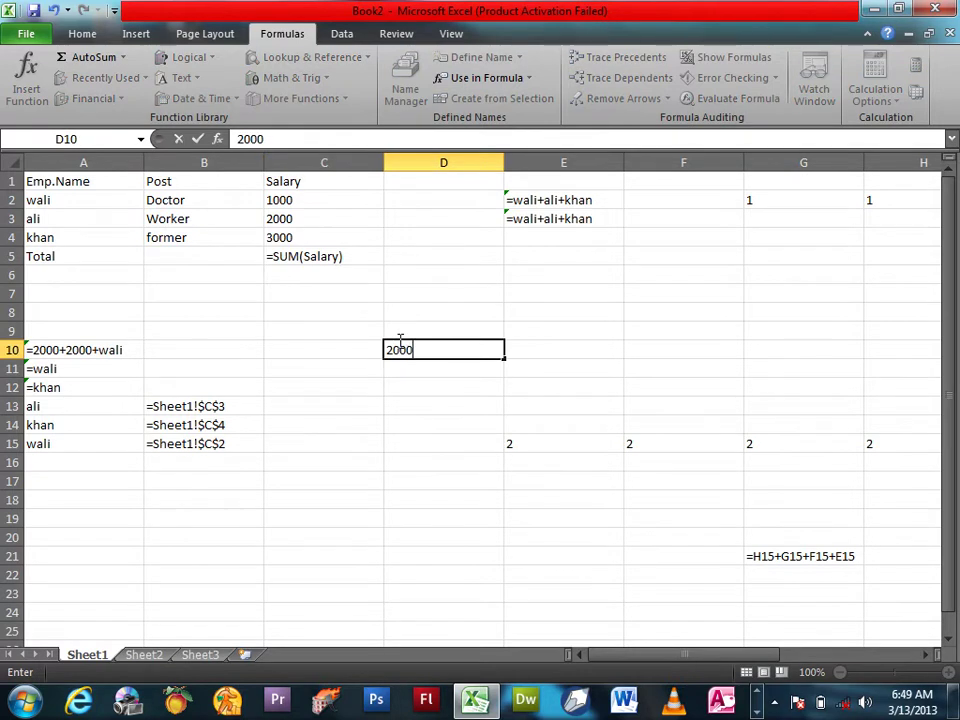
key("Return")
type("3000")
key("Return")
type("4000")
key("Return")
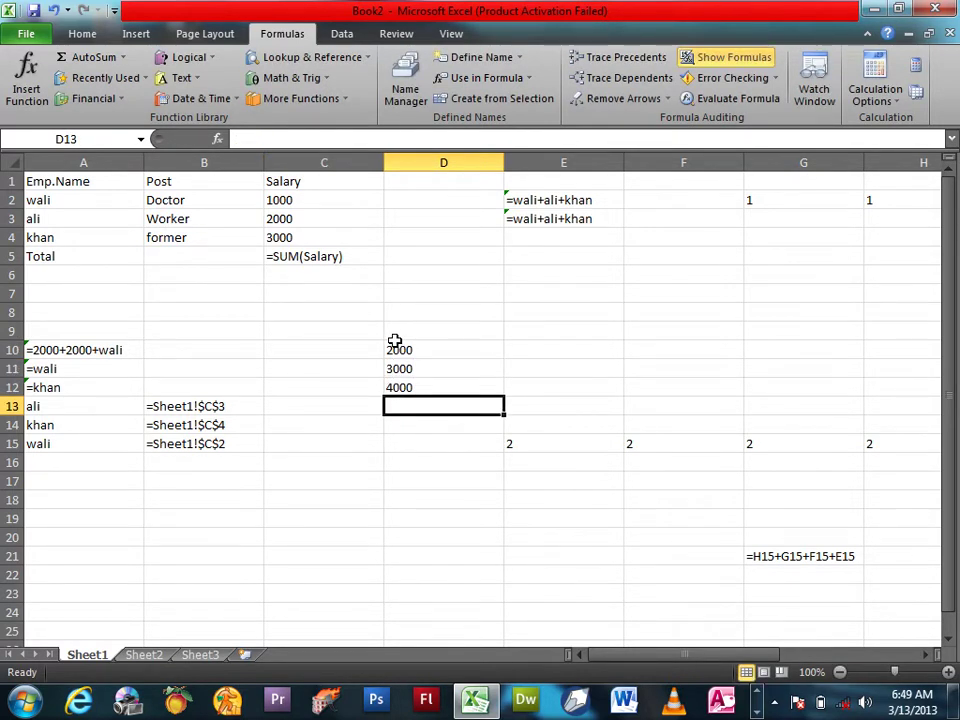
key("alt+equal")
key("Return")
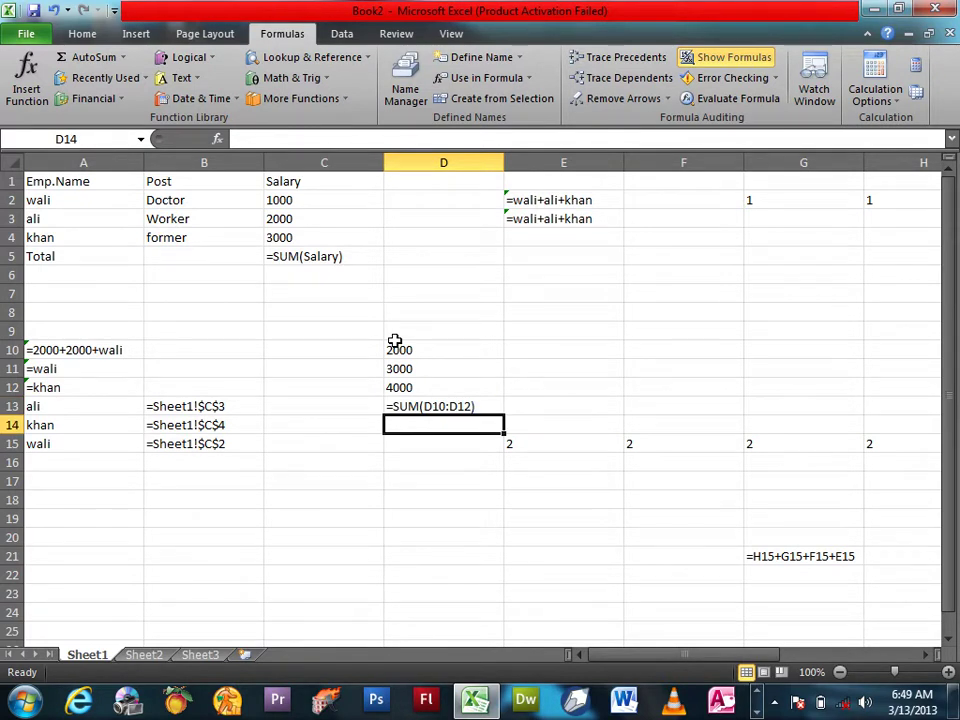
left_click(745, 58)
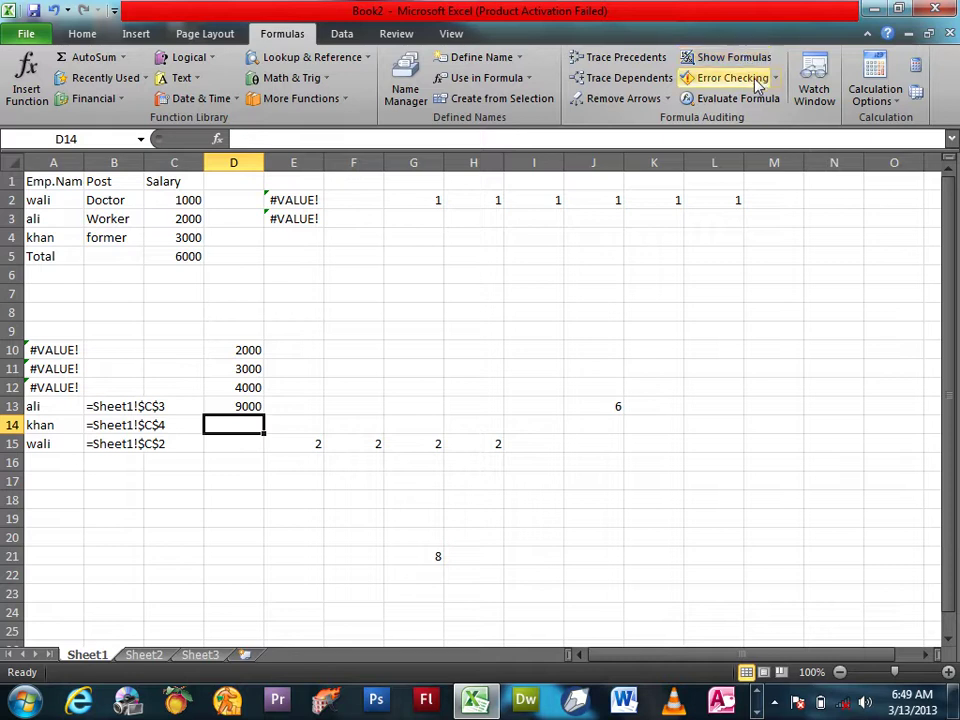
- Open and close the error-checking options, then inspect the #VALUE! cells A10 through A13
left_click(775, 79)
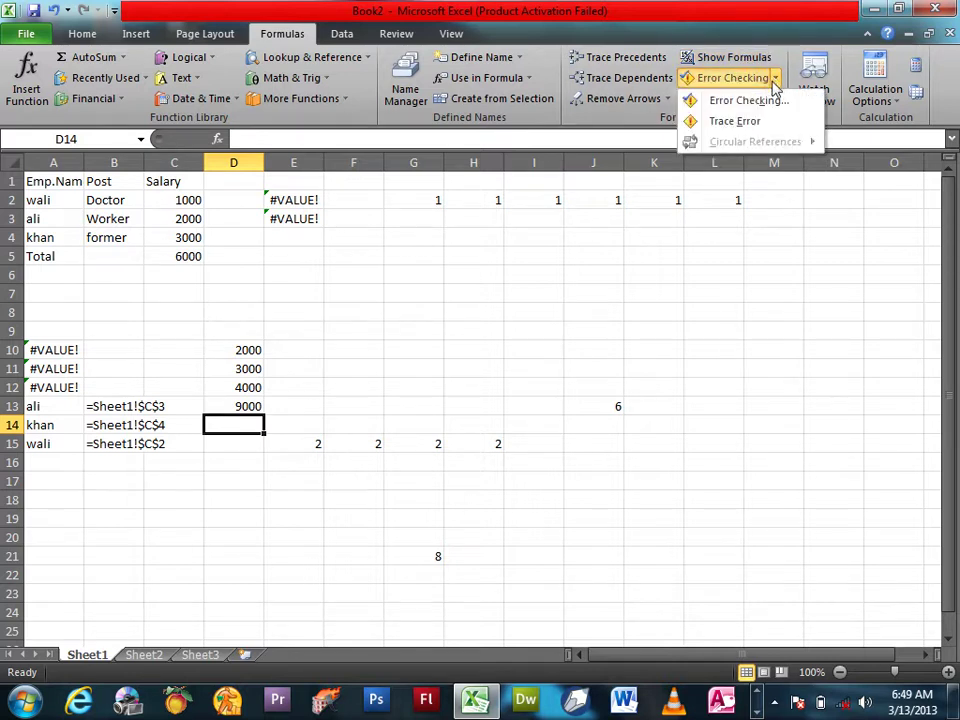
left_click(456, 306)
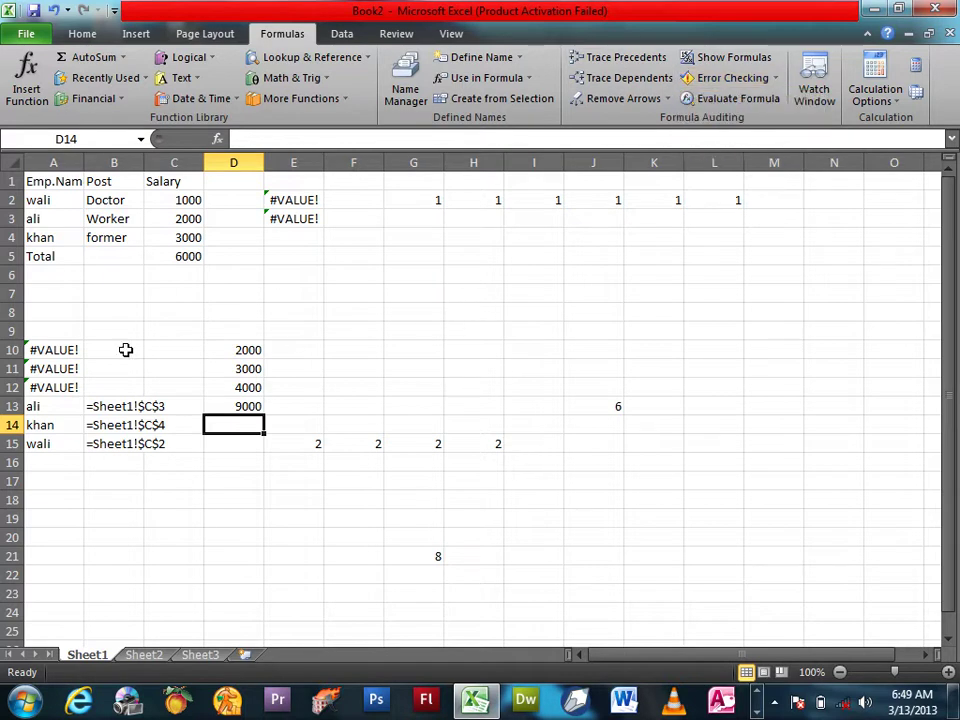
left_click(22, 355)
left_click(52, 392)
left_click(50, 352)
left_click(55, 390)
left_click(60, 402)
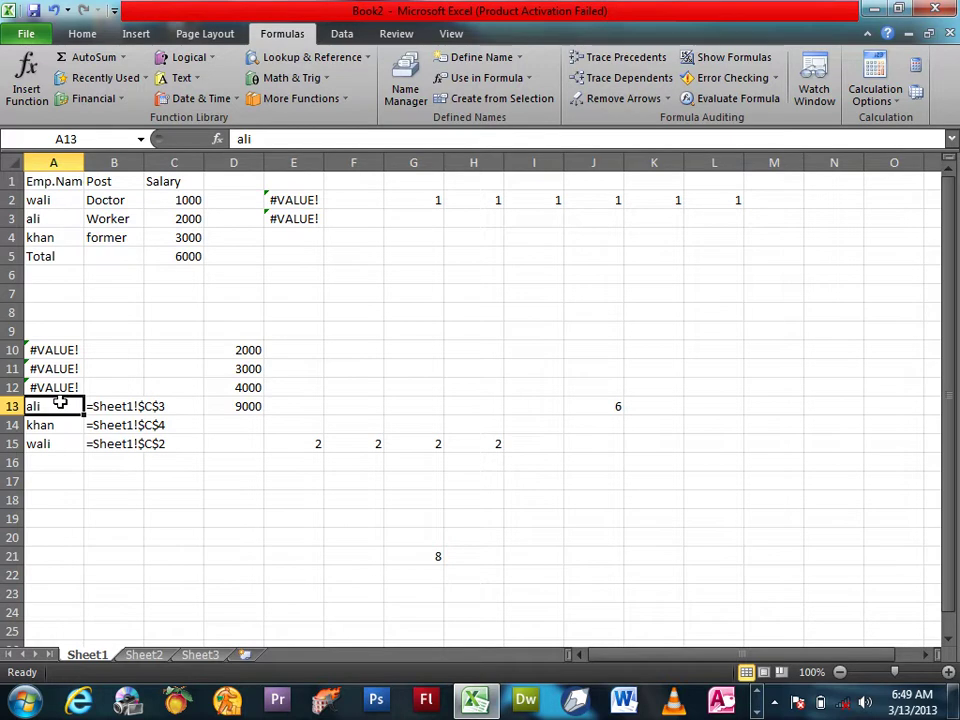
- On Sheet3, enter 100 in A1 and 200 in A2
left_click(203, 654)
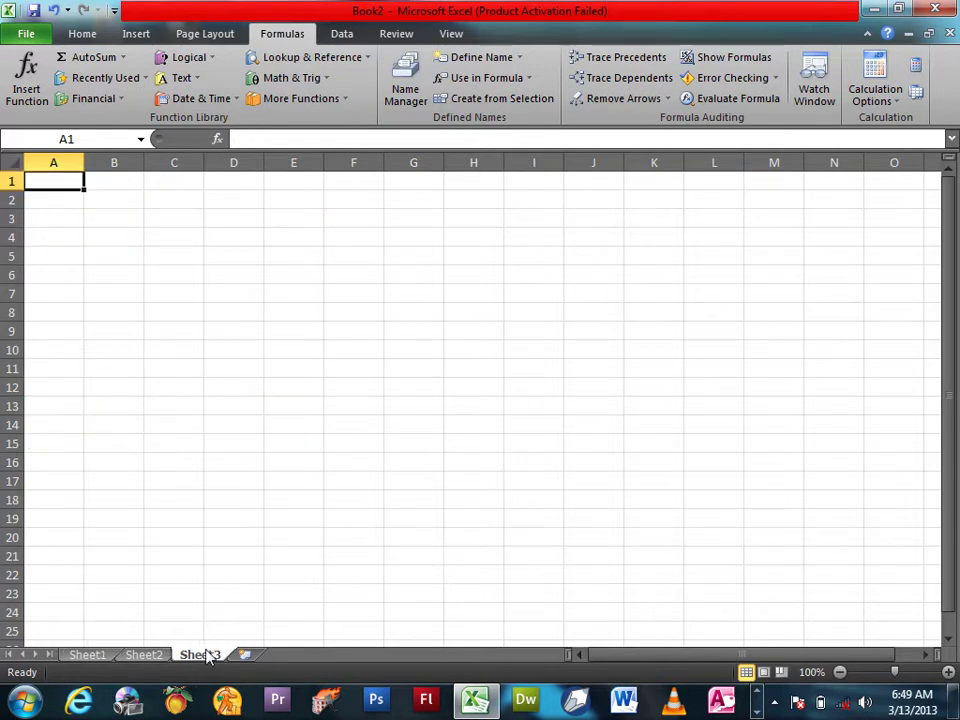
type("100")
key("Return")
type("2000")
key("BackSpace")
key("Return")
key("Return")
key("Return")
- Enter the letters a and w in A6 and A7
key("Return")
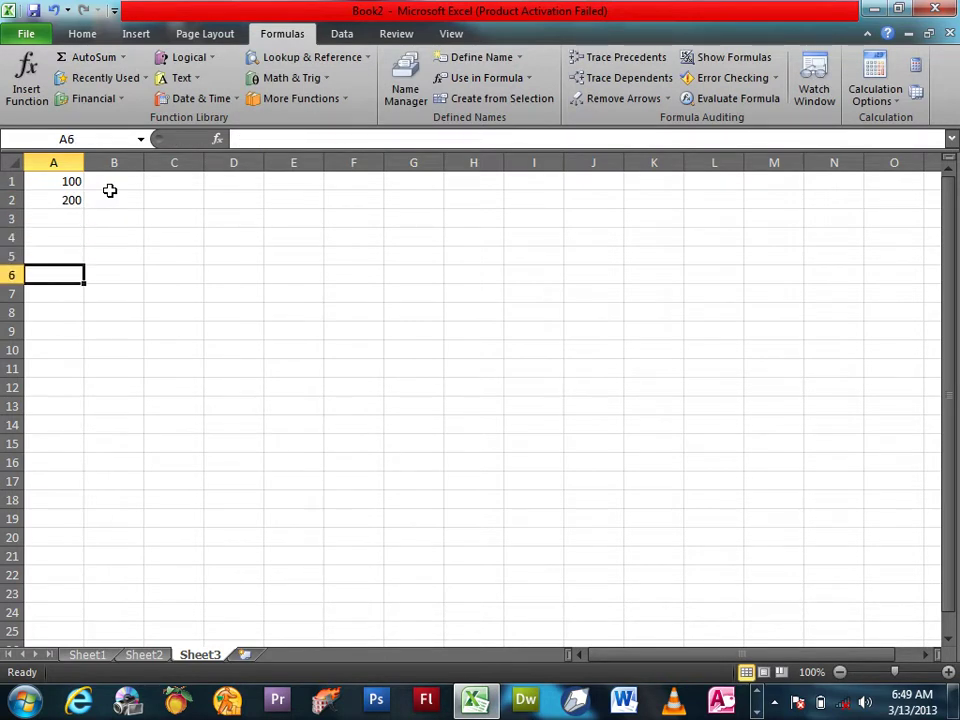
type("1")
key("Return")
key("Up")
type("a")
key("Return")
type("w")
key("Return")
key("Return")
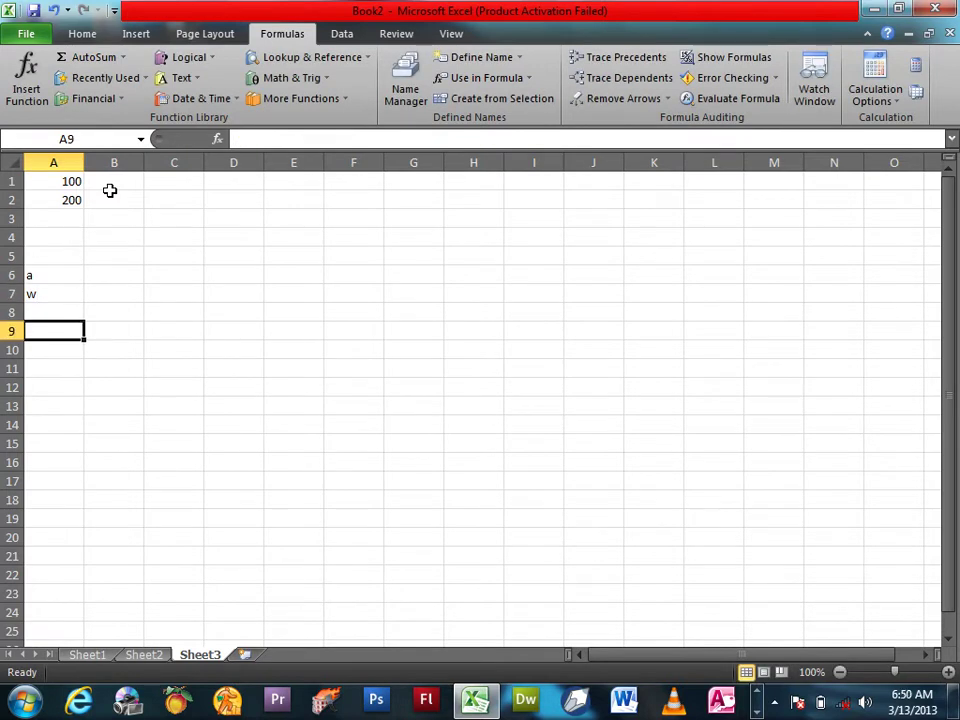
- Enter =A6+A7 in A9, producing a #VALUE! error
type("=")
left_click(55, 272)
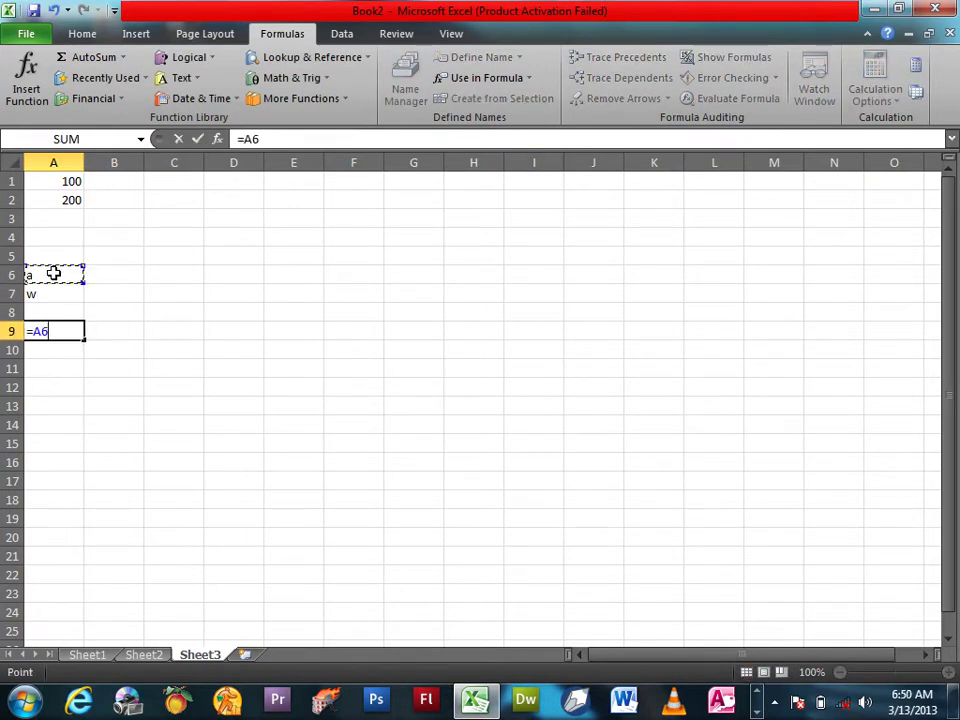
type("+")
left_click(45, 293)
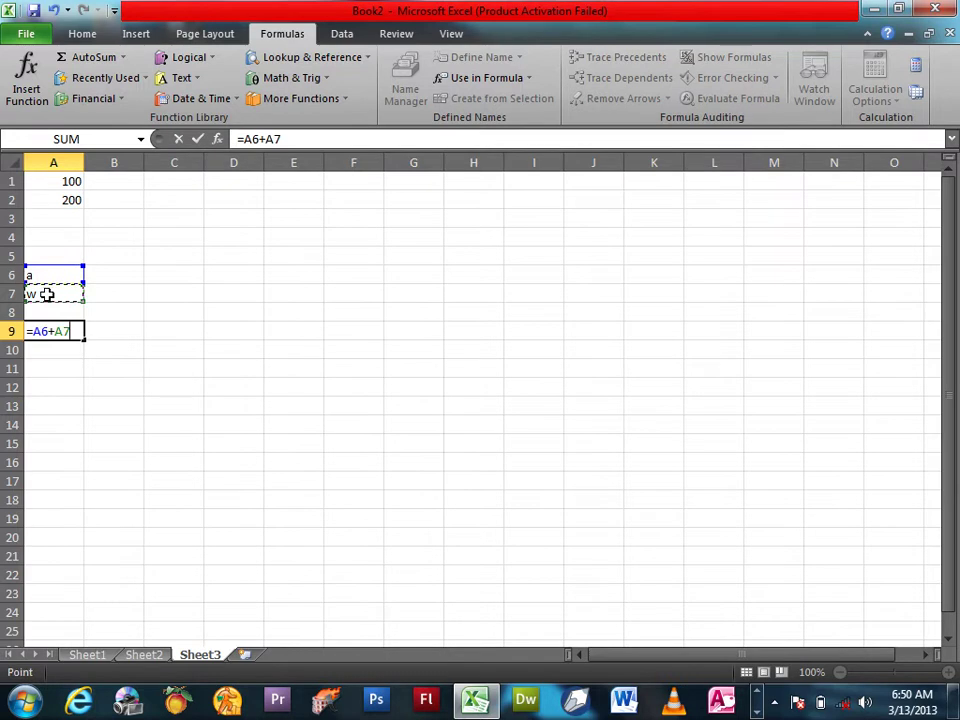
key("Return")
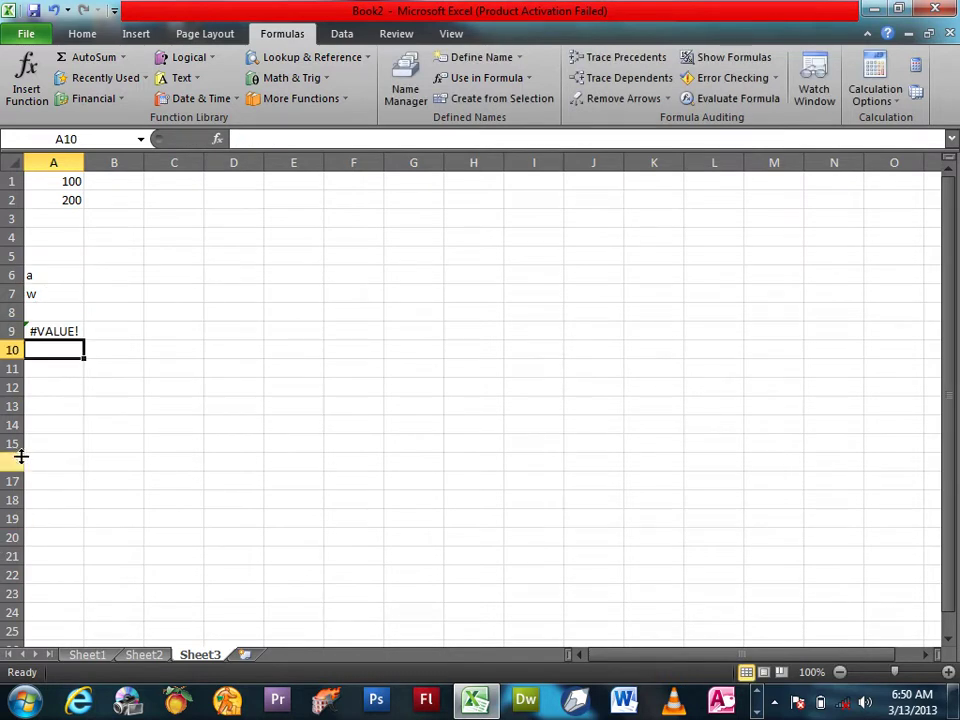
- Enter =A2+A6 in C11, which also shows #VALUE!
left_click(178, 370)
type("=")
left_click(70, 199)
type("+")
left_click(47, 276)
key("Return")
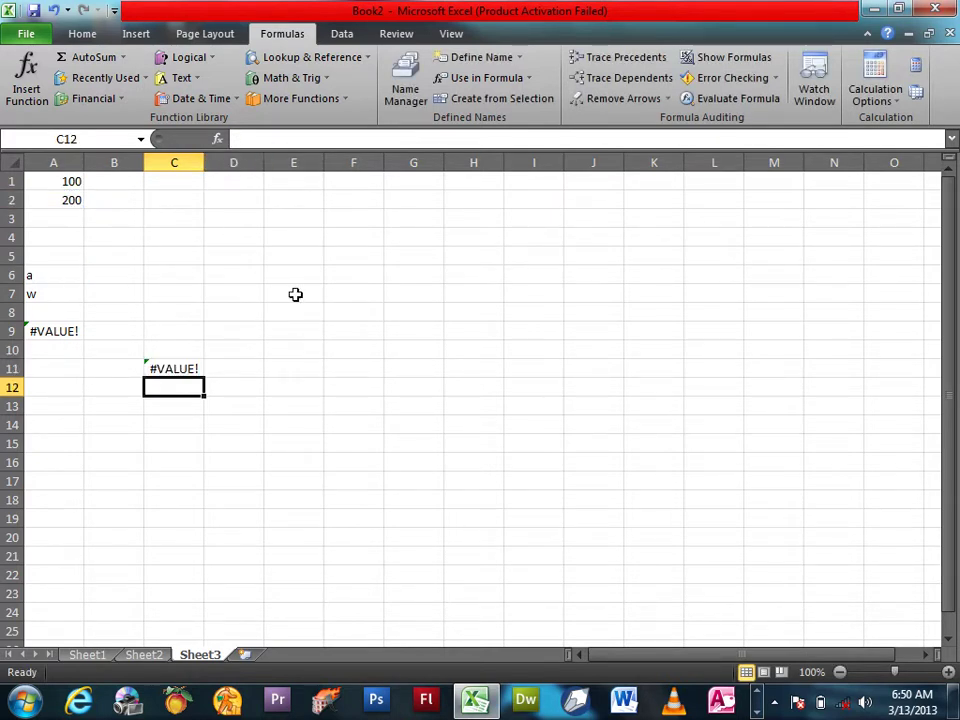
left_click(338, 296)
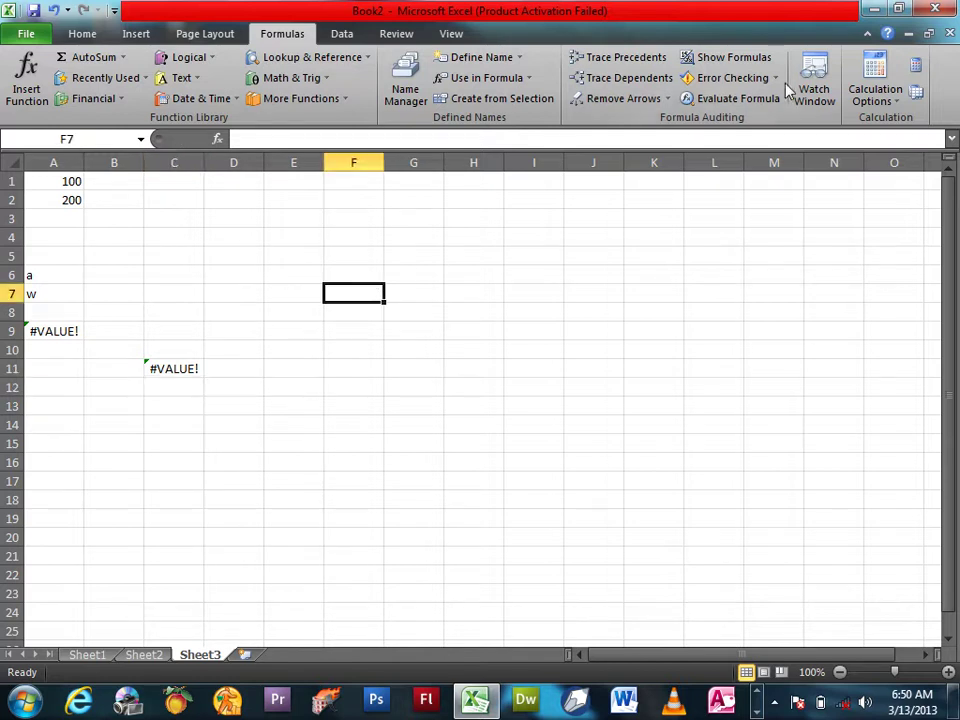
left_click(778, 80)
- Run Error Checking, step between the A9 and C11 errors, and view Help on #VALUE!
left_click(778, 100)
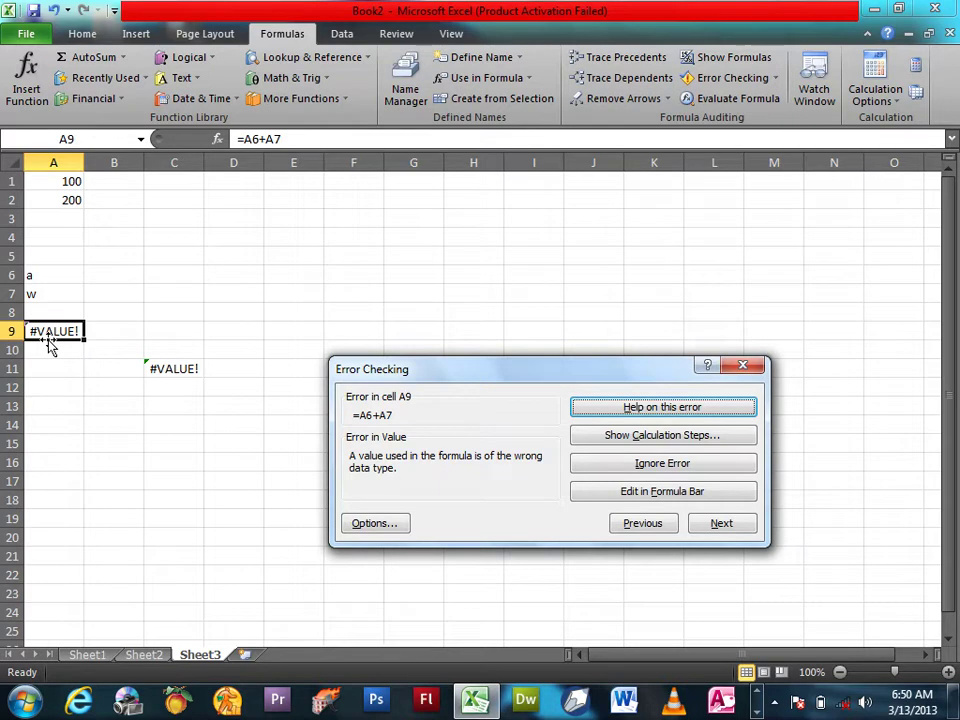
left_click(731, 527)
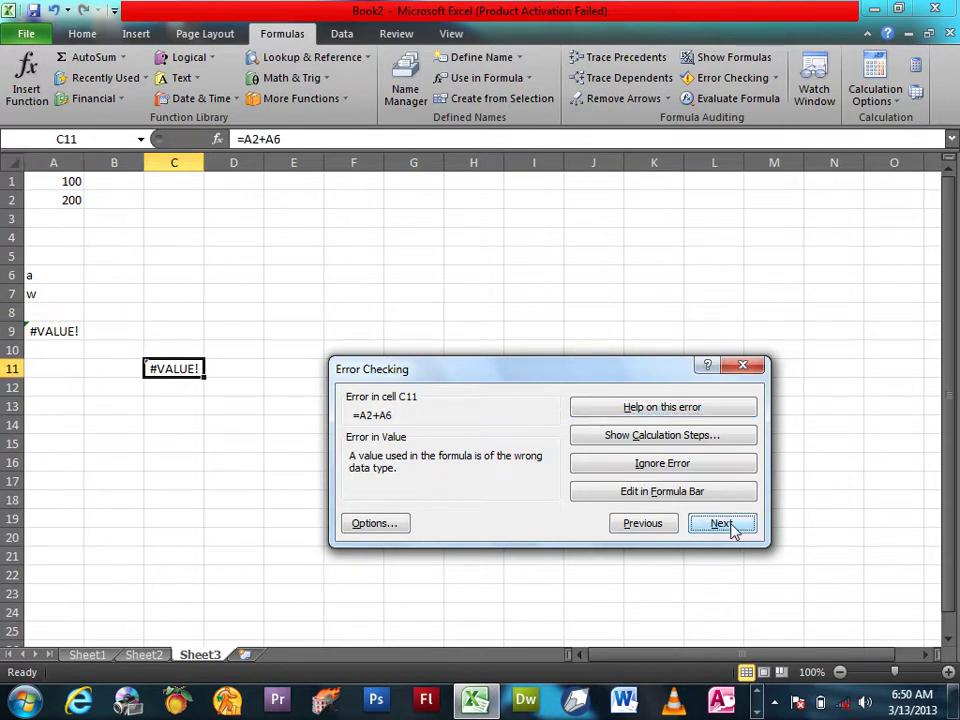
left_click(639, 523)
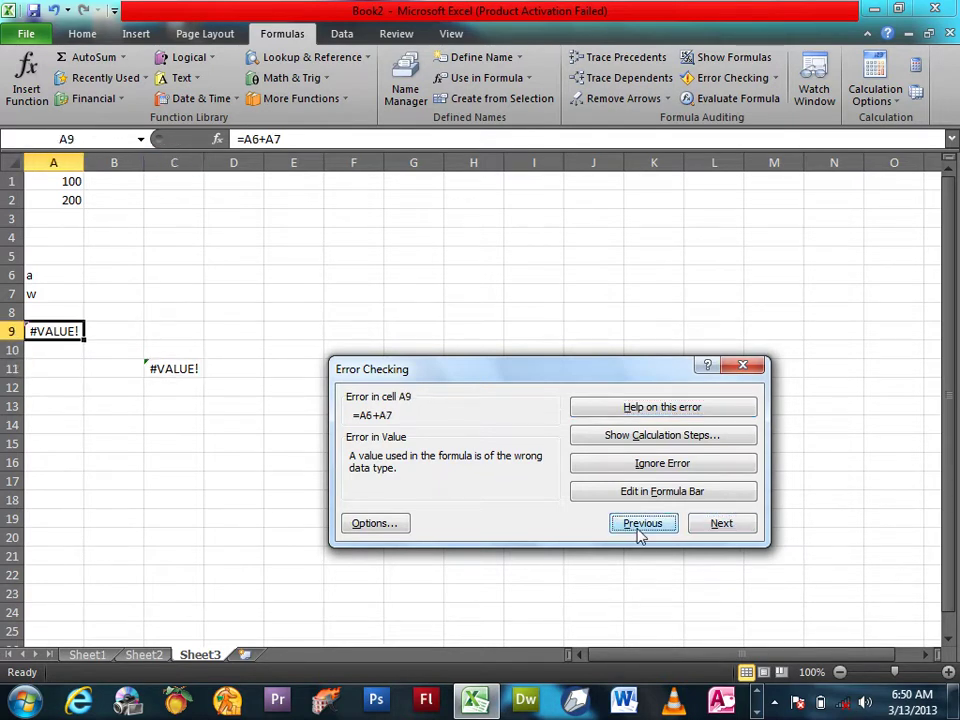
left_click(727, 531)
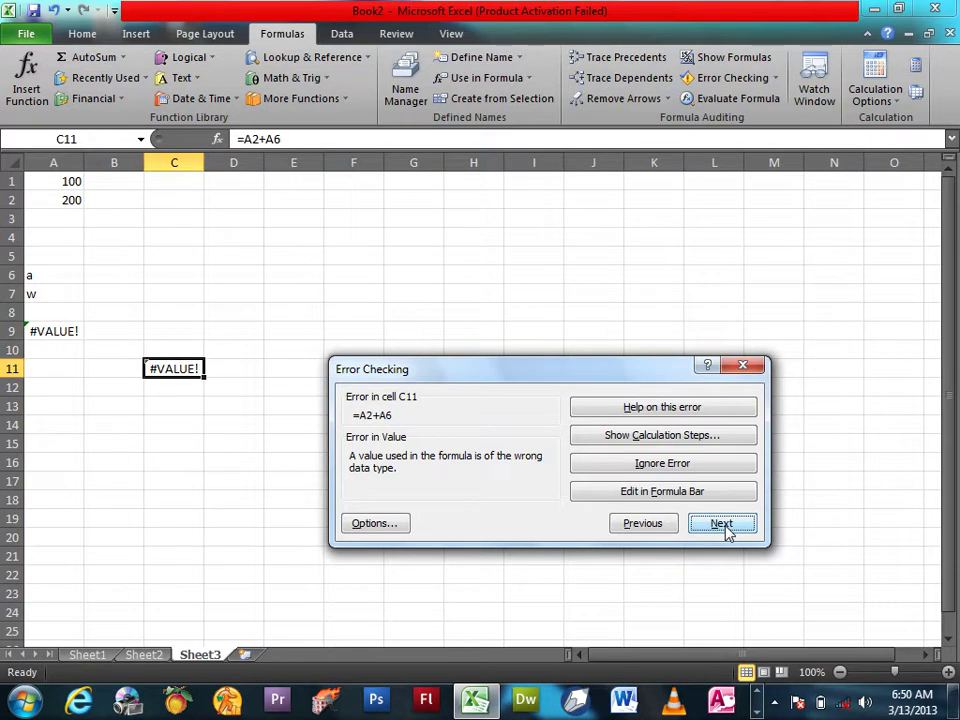
left_click(690, 410)
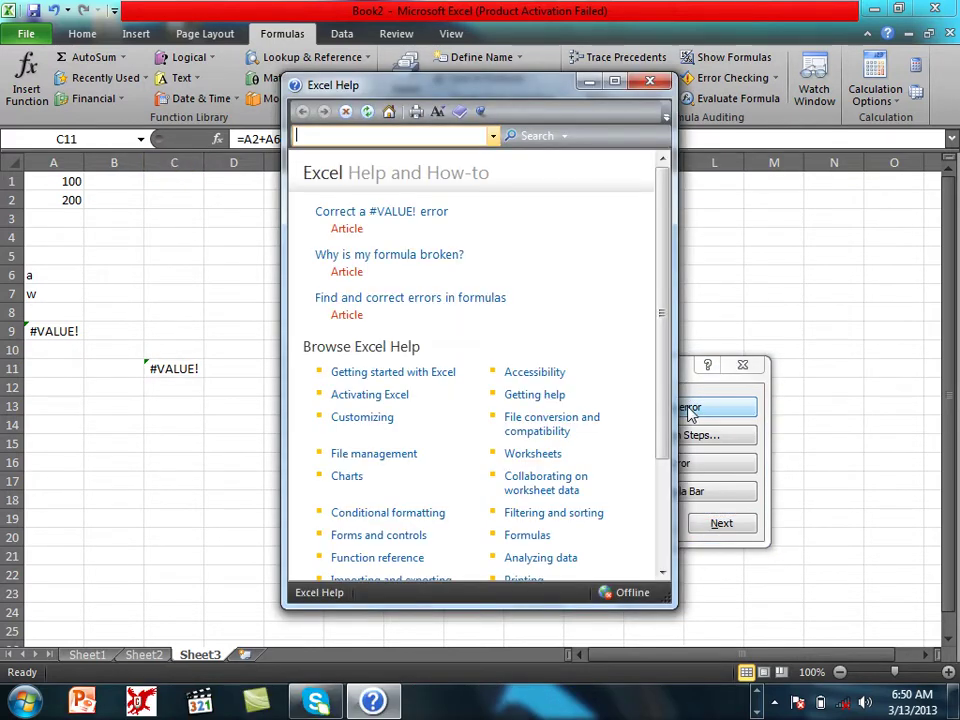
left_click(650, 82)
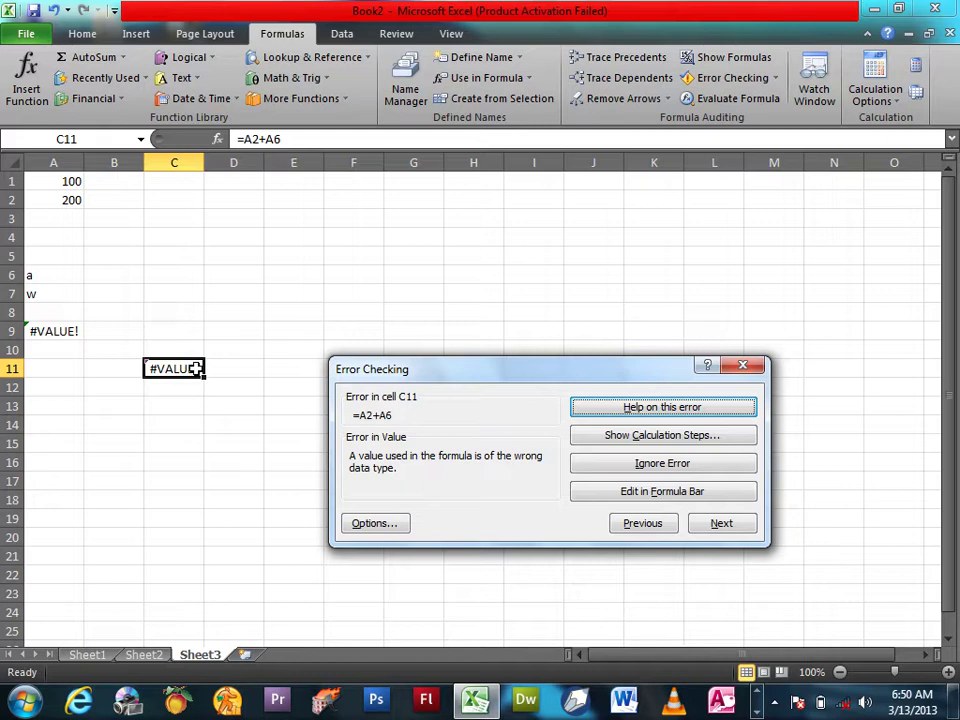
- Show the calculation steps for C11's =A2+A6, then edit it in the formula bar
left_click(627, 437)
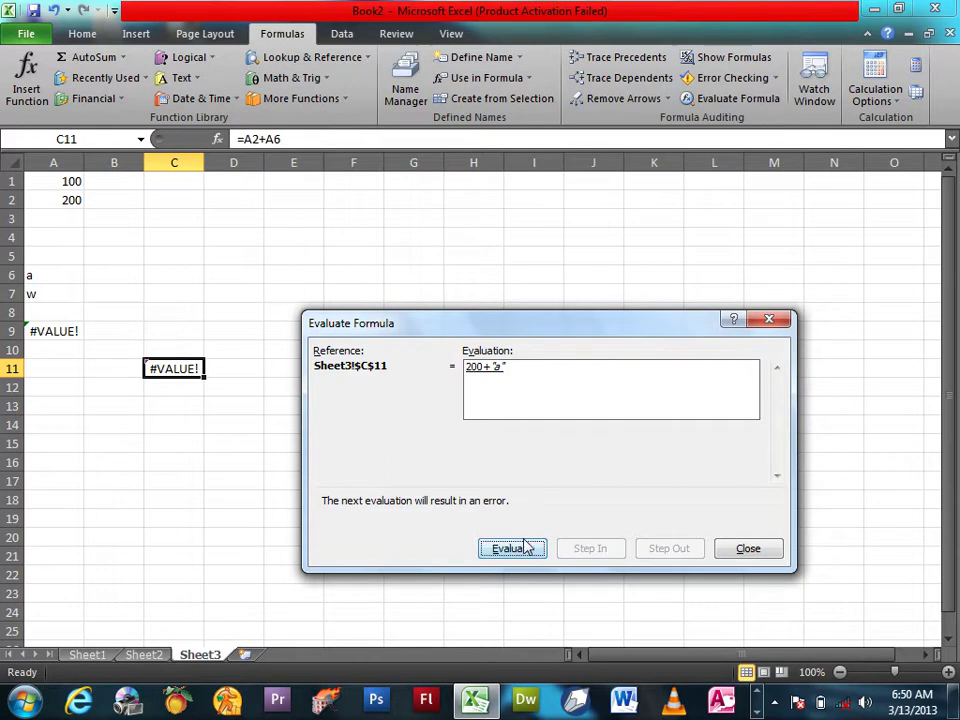
left_click(747, 545)
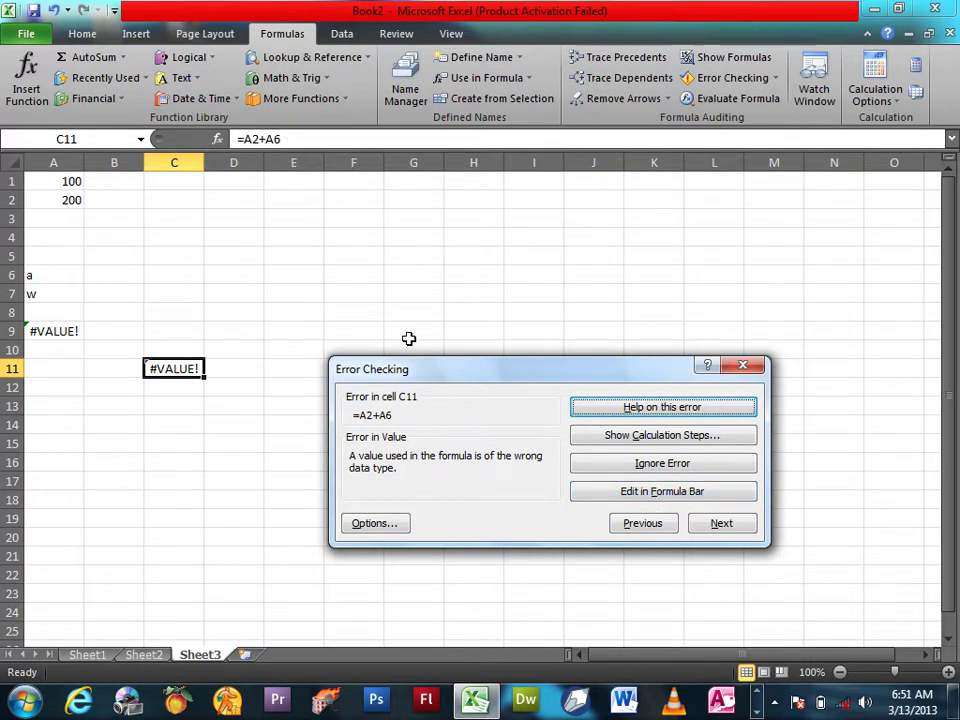
left_click(632, 494)
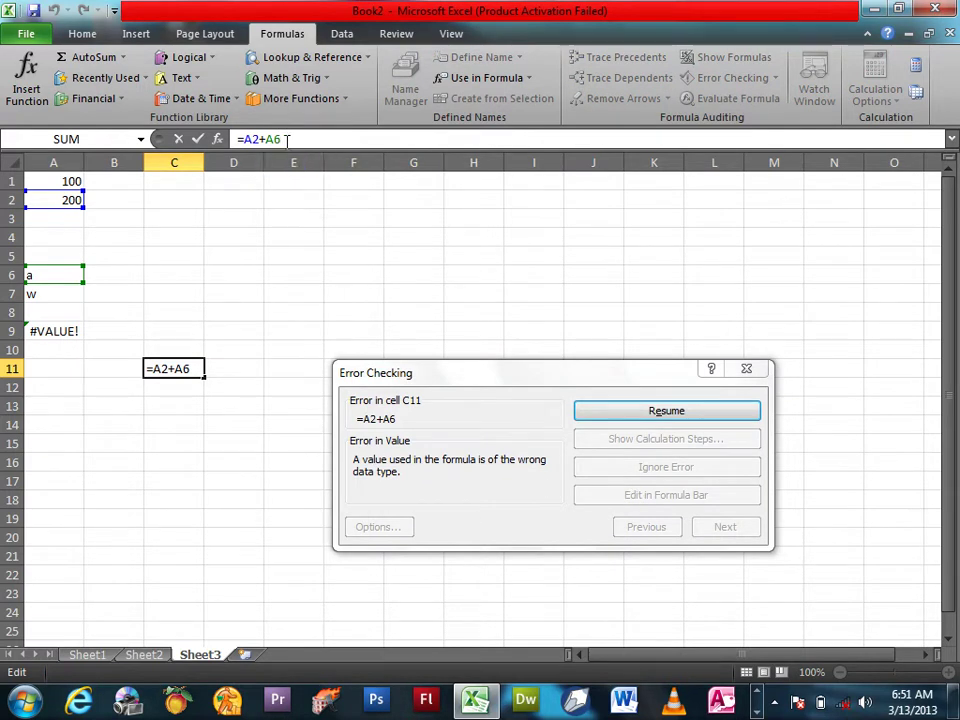
- Trim C11's formula to =A2, resume checking, accept the correction and dismiss the completion message
key("BackSpace")
key("BackSpace")
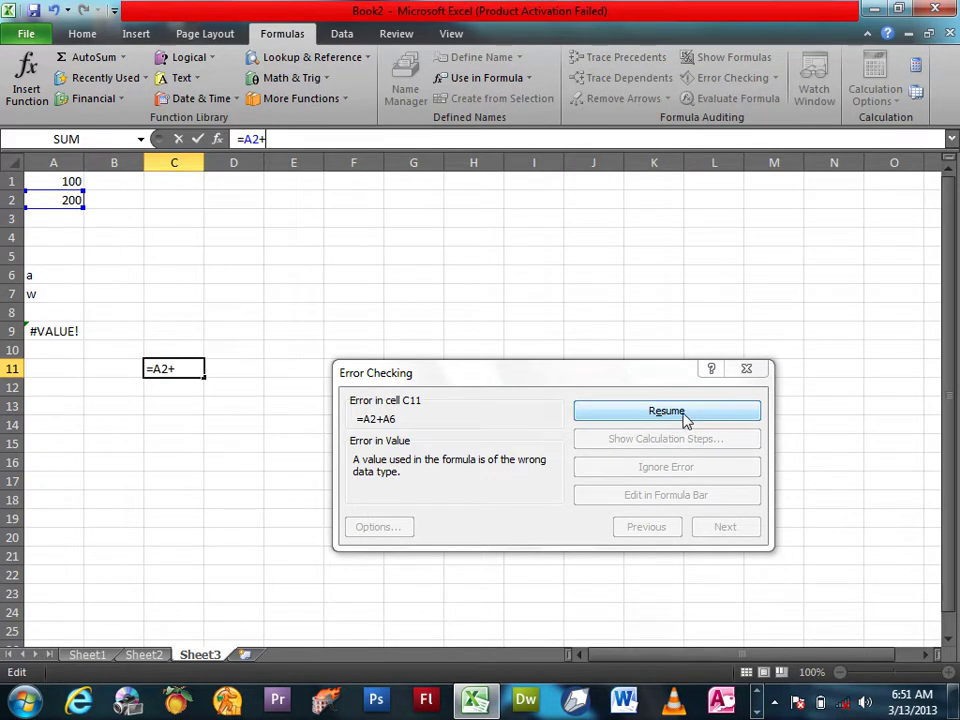
left_click(685, 418)
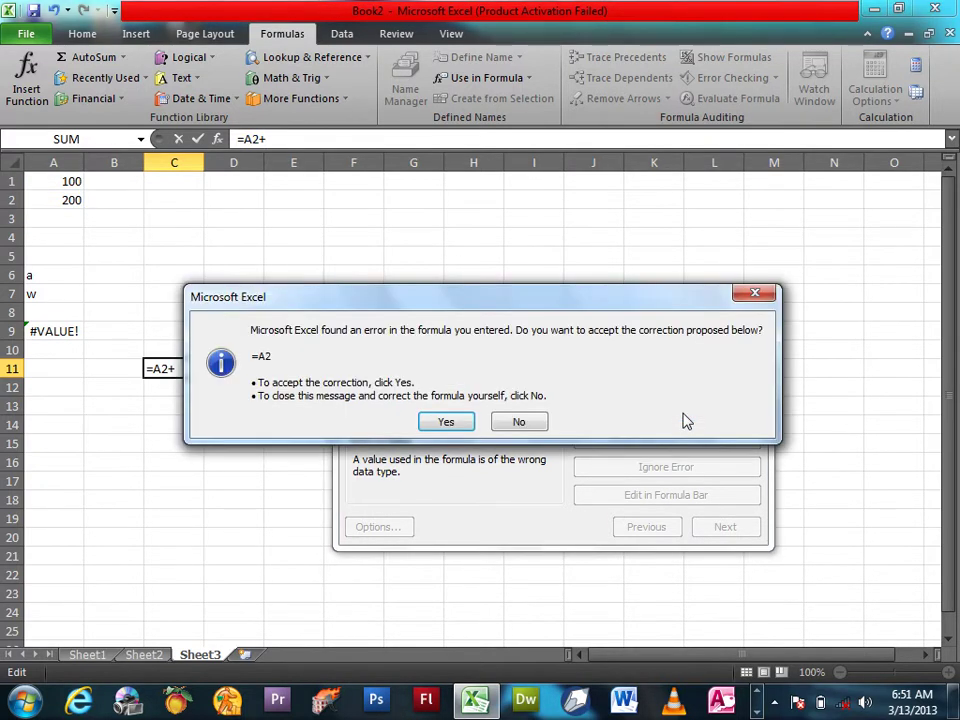
left_click(470, 428)
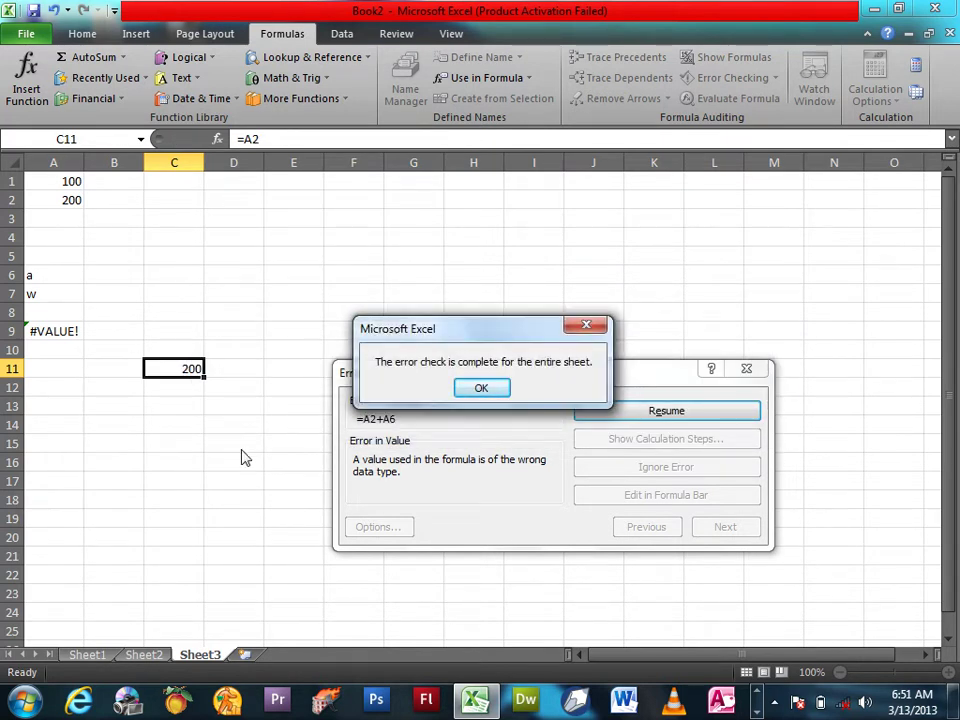
left_click(483, 389)
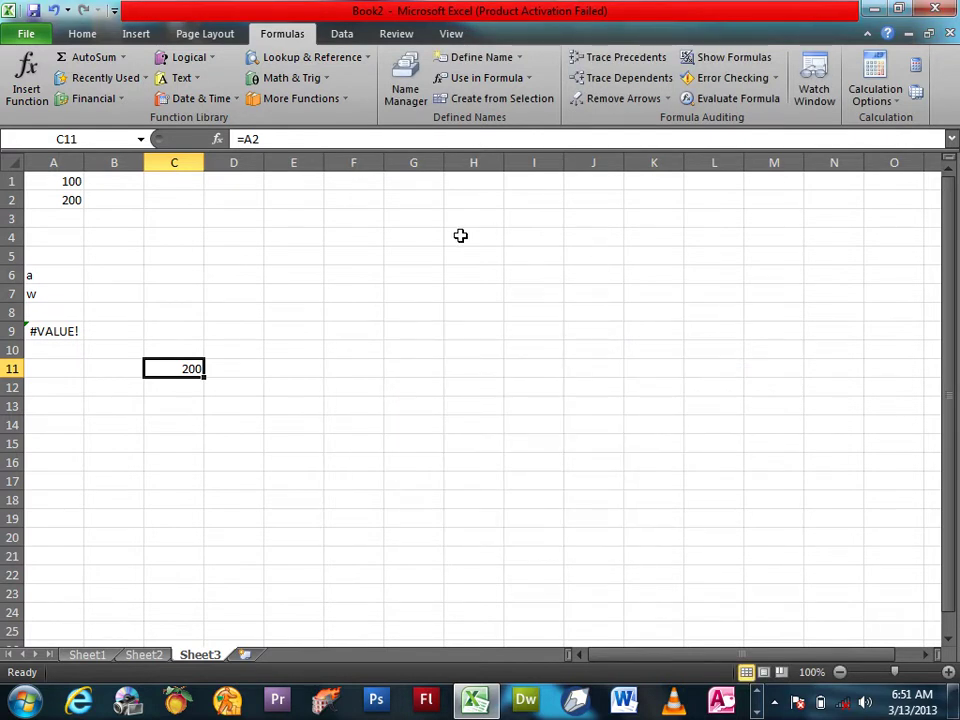
left_click(775, 78)
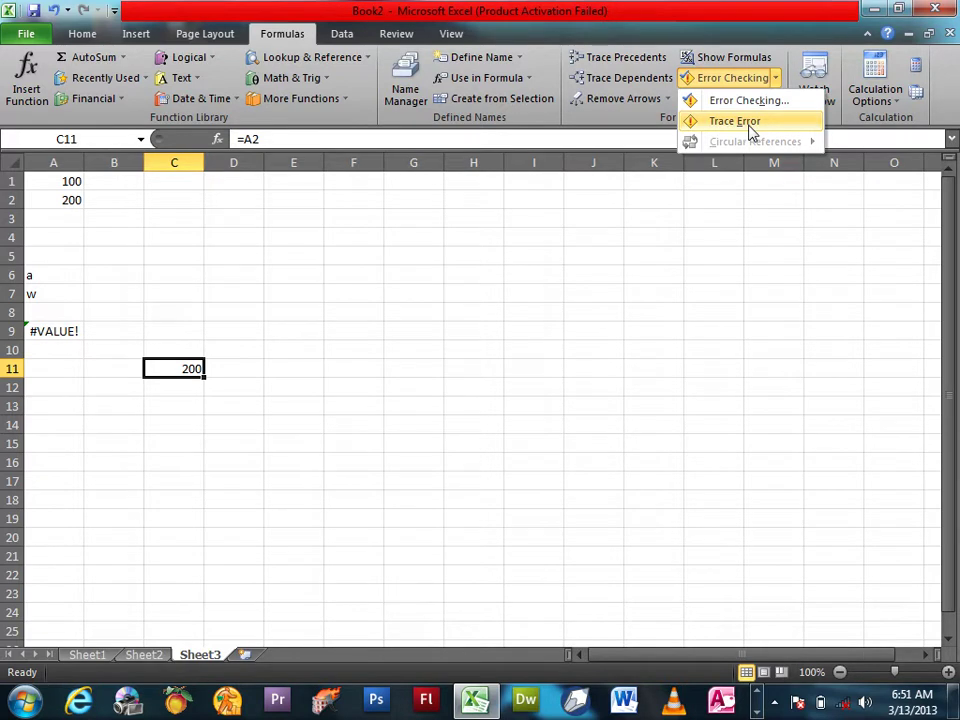
- Trace the source of the #VALUE! error in A9
left_click(60, 329)
left_click(57, 329)
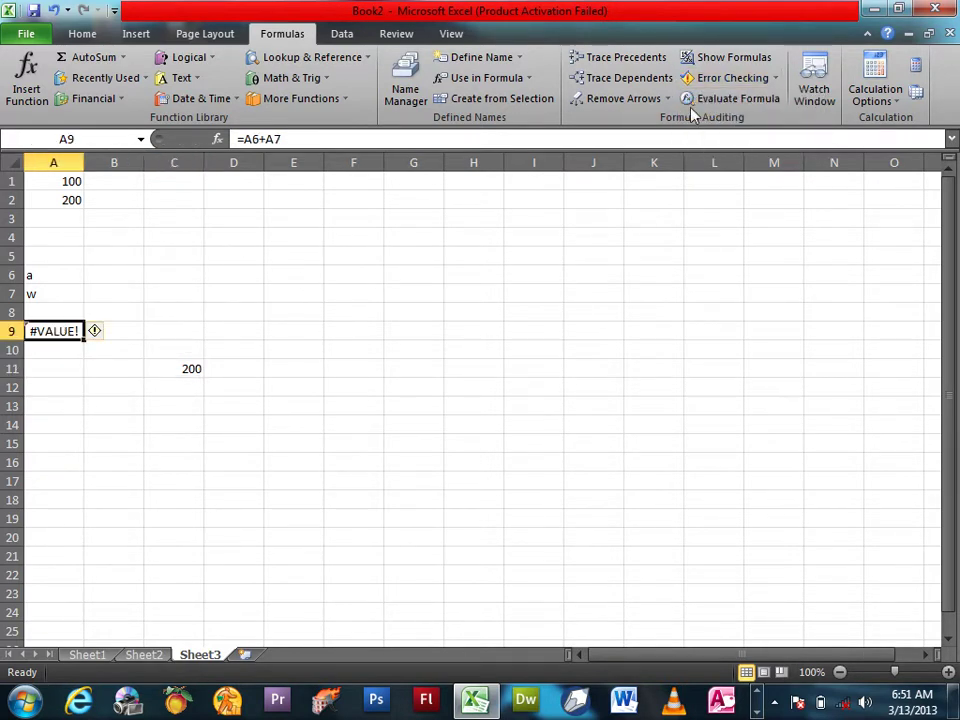
left_click(775, 79)
left_click(751, 122)
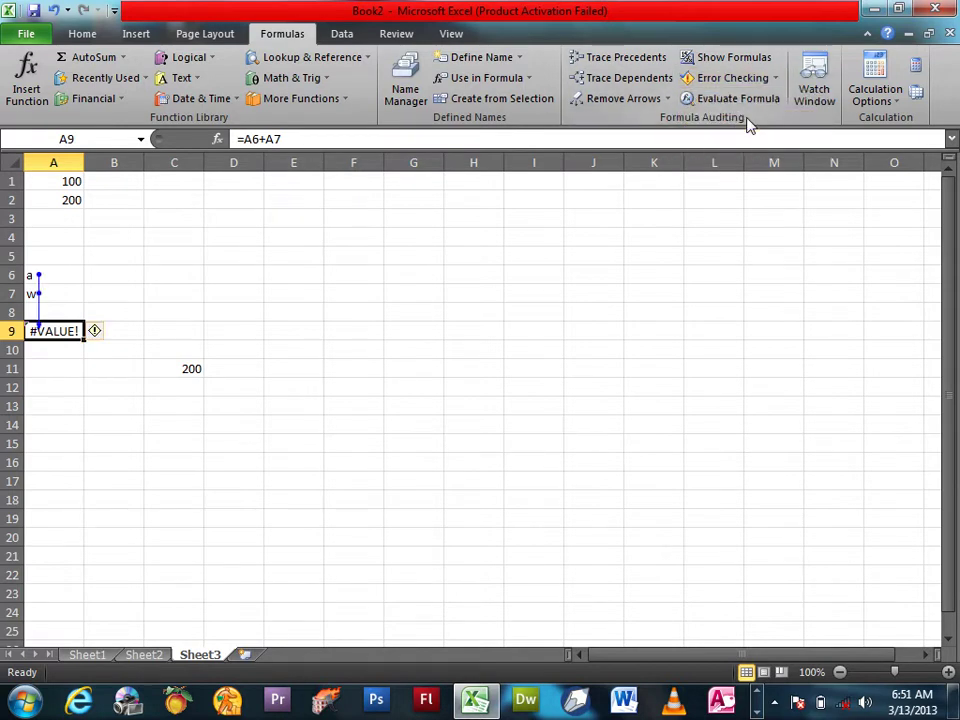
- Enter =A2+A6 in I22, giving another #VALUE! error
left_click_drag(517, 592, 519, 580)
left_click(519, 579)
type("=")
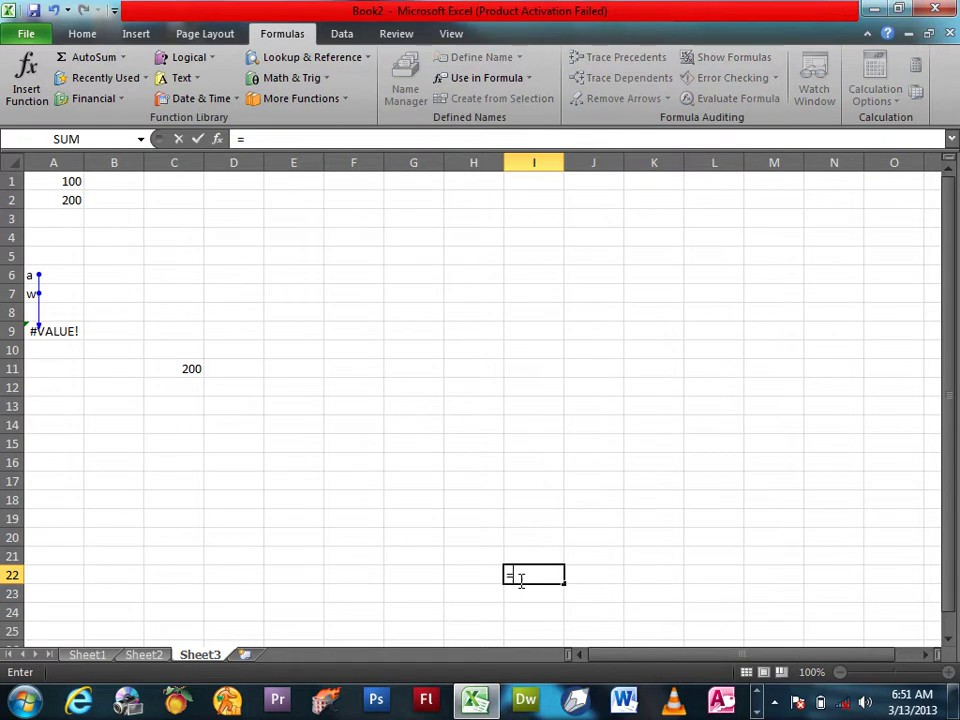
left_click(70, 203)
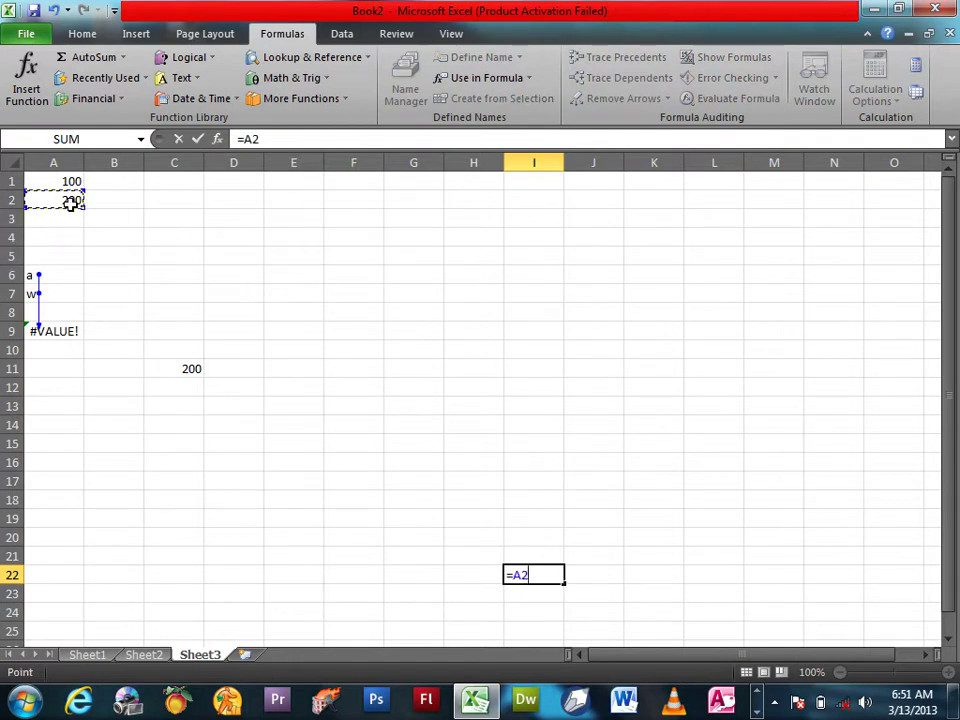
type("+")
left_click(55, 270)
key("Return")
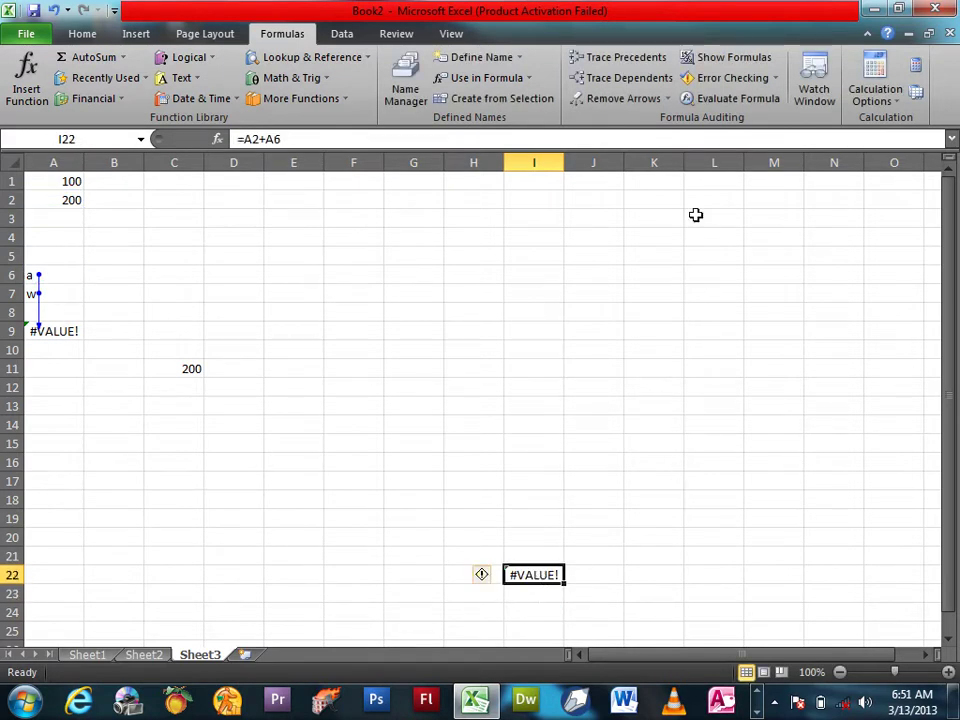
- Trace the source of I22's error, then remove all tracer arrows
left_click(775, 78)
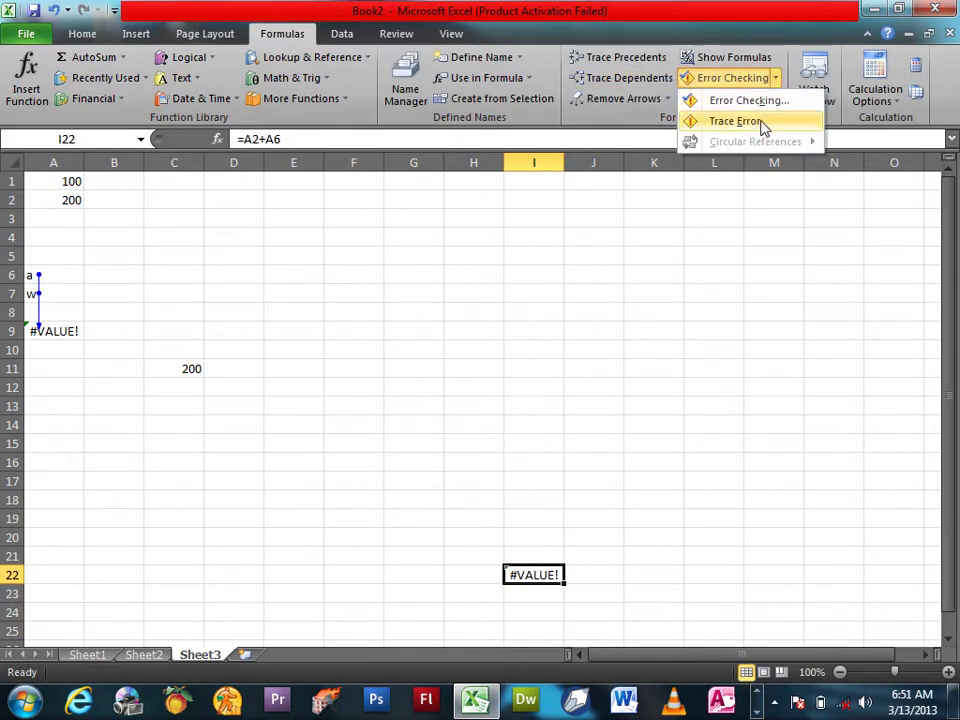
left_click(758, 121)
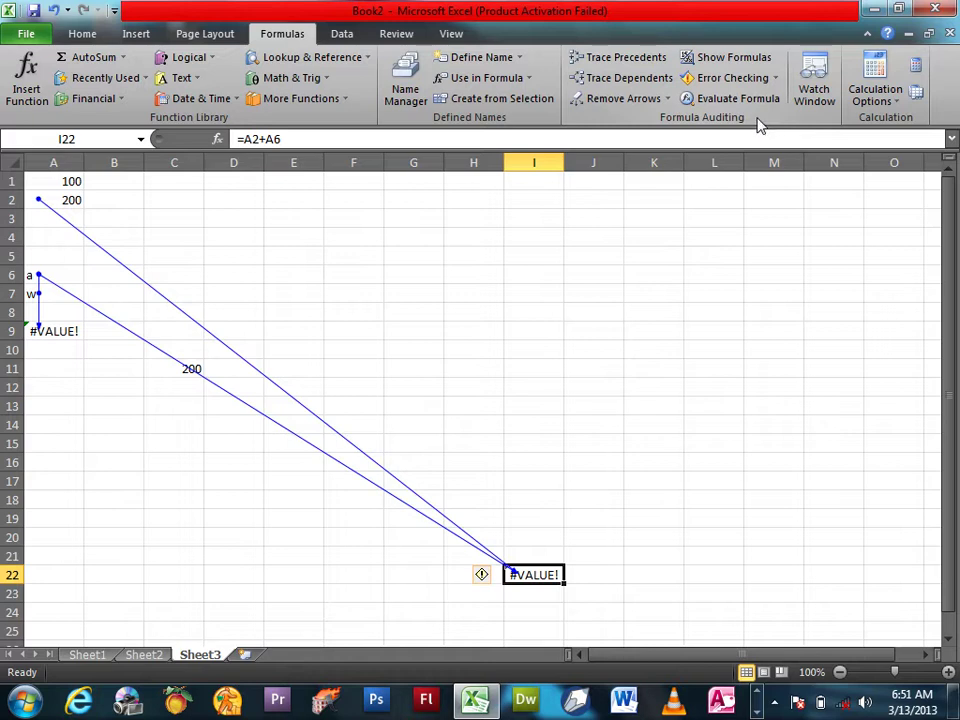
left_click(775, 78)
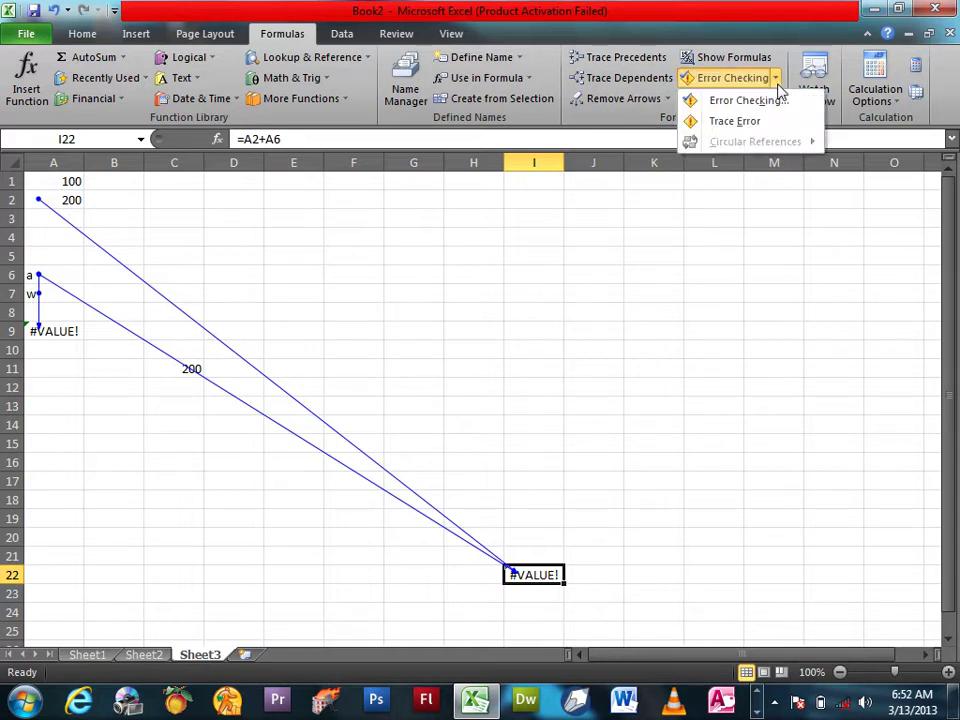
left_click(618, 101)
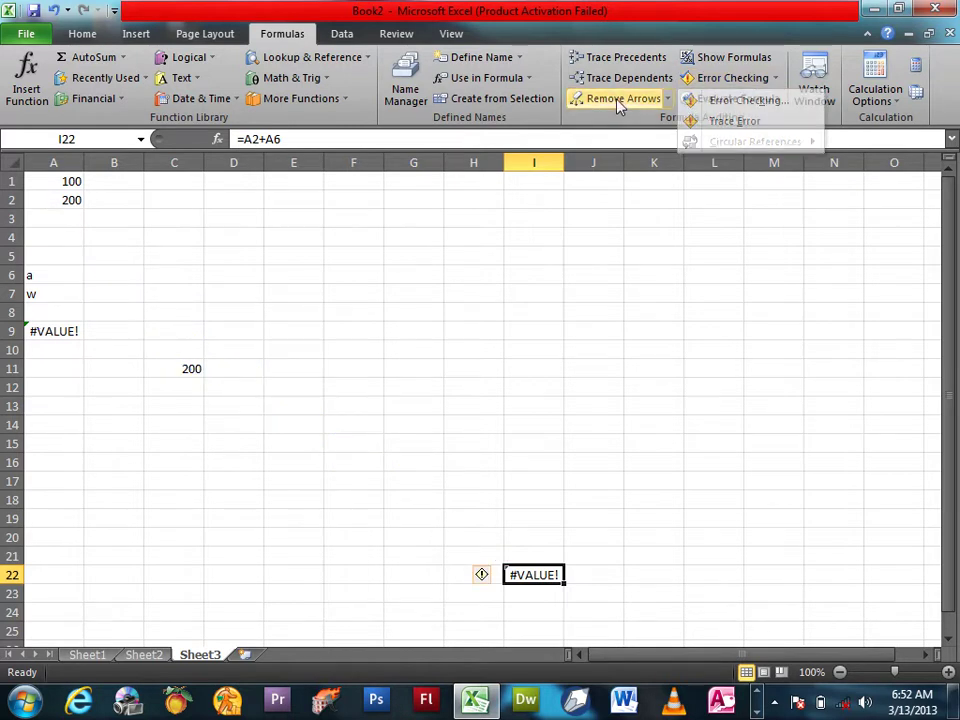
left_click(775, 78)
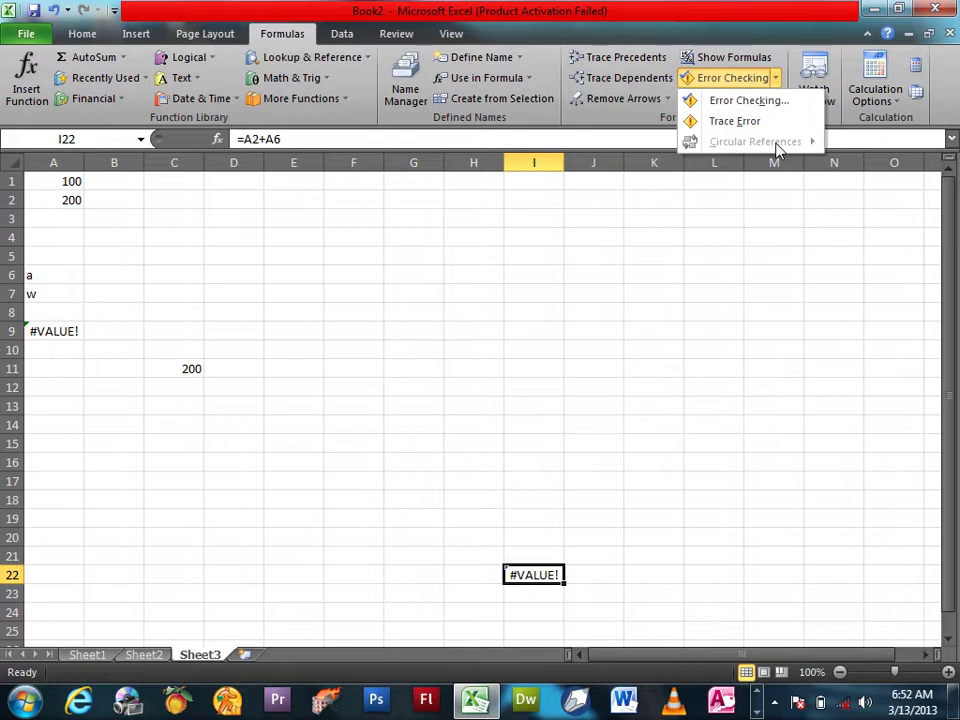
left_click(530, 241)
- Enter 1 in I4 and =I4 in H7
left_click(527, 241)
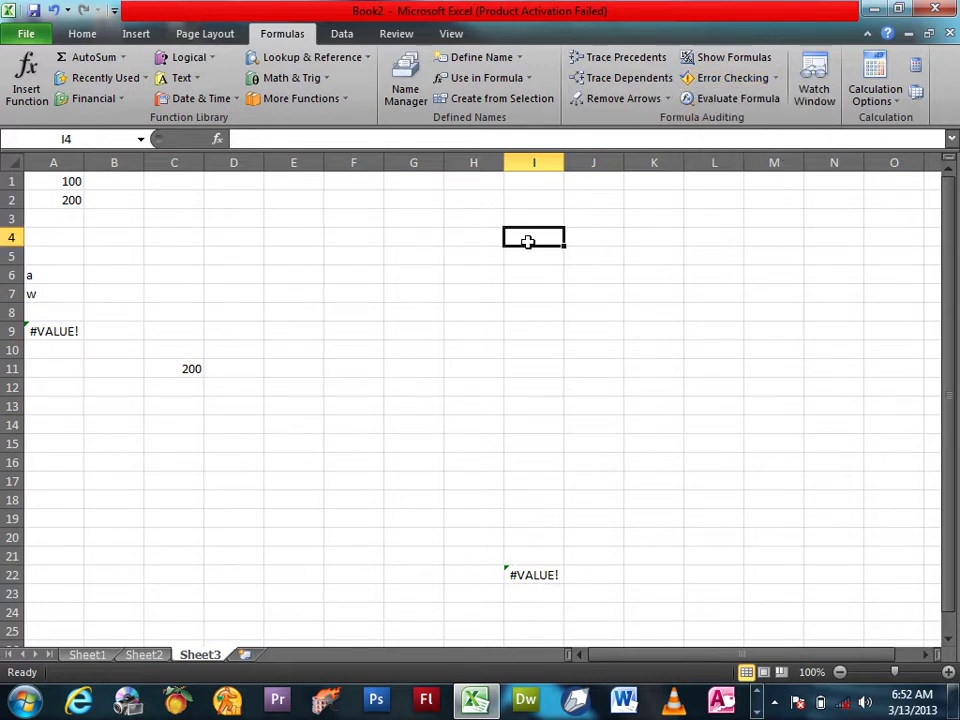
type("1")
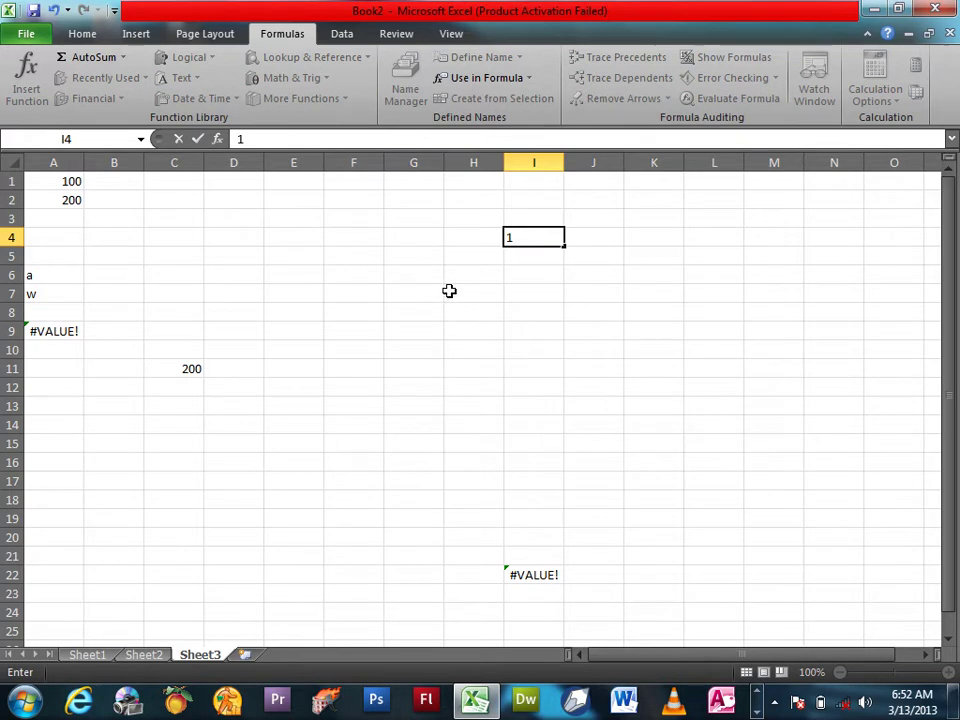
left_click(449, 291)
type("=")
left_click(540, 237)
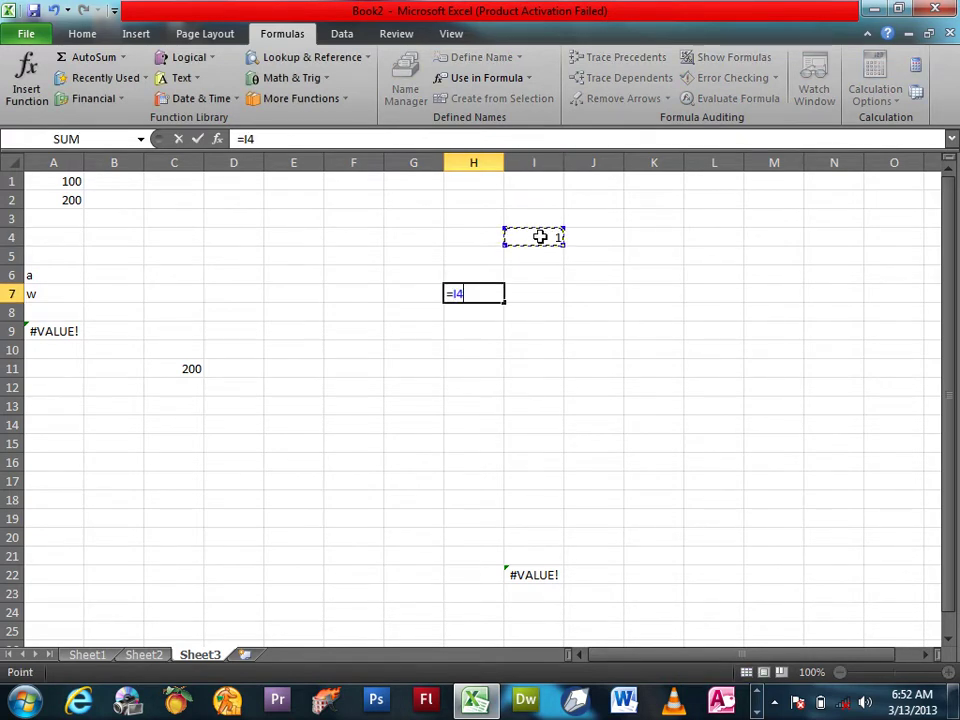
key("Return")
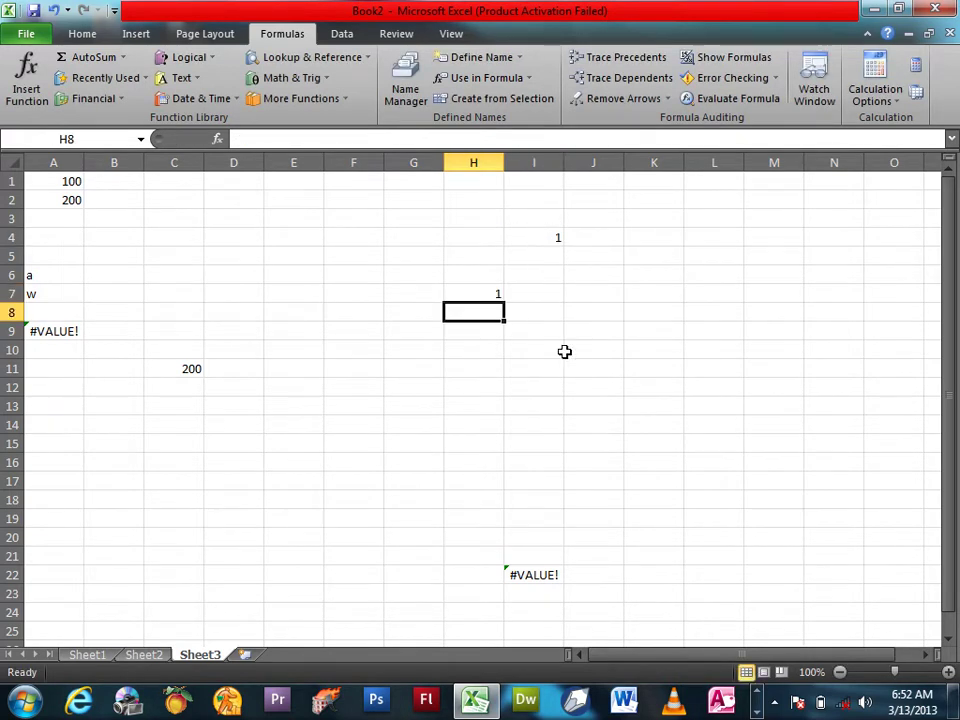
- Enter =H7 in both J10 and K7
left_click(577, 349)
type("=")
left_click(484, 293)
key("Return")
left_click(649, 298)
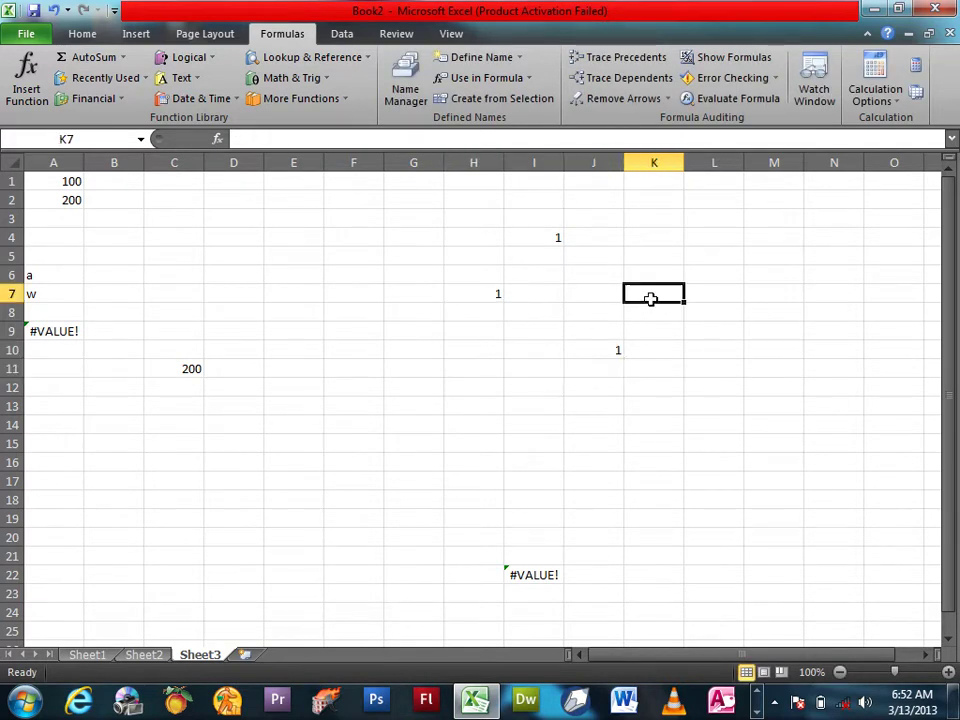
type("=")
left_click(476, 293)
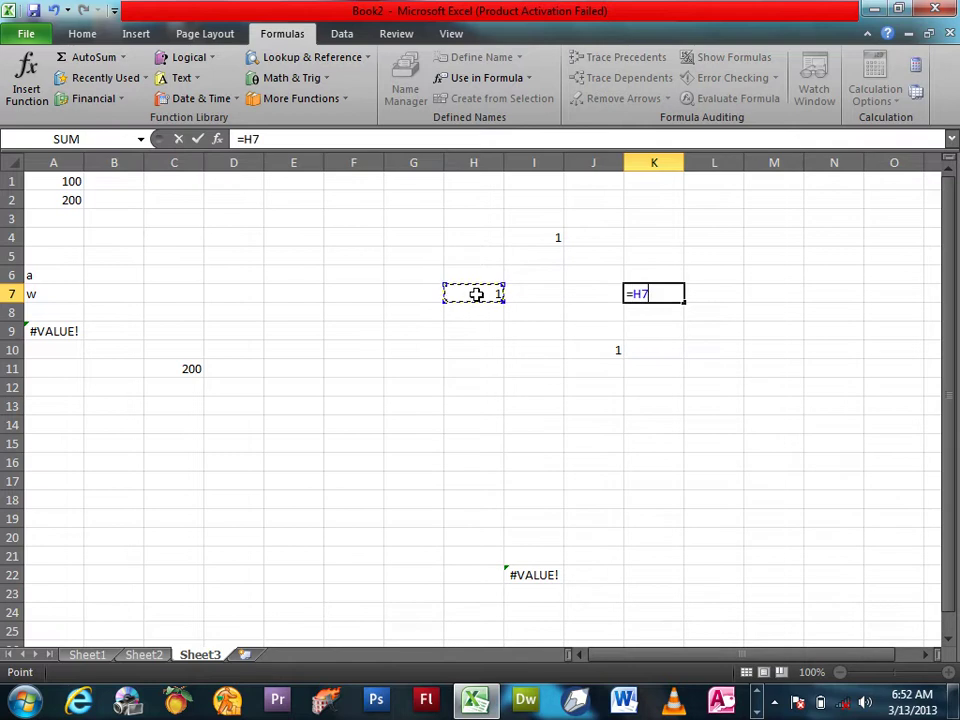
key("Return")
- Change I4 to =K7, creating a circular reference, and dismiss the warning
left_click(551, 238)
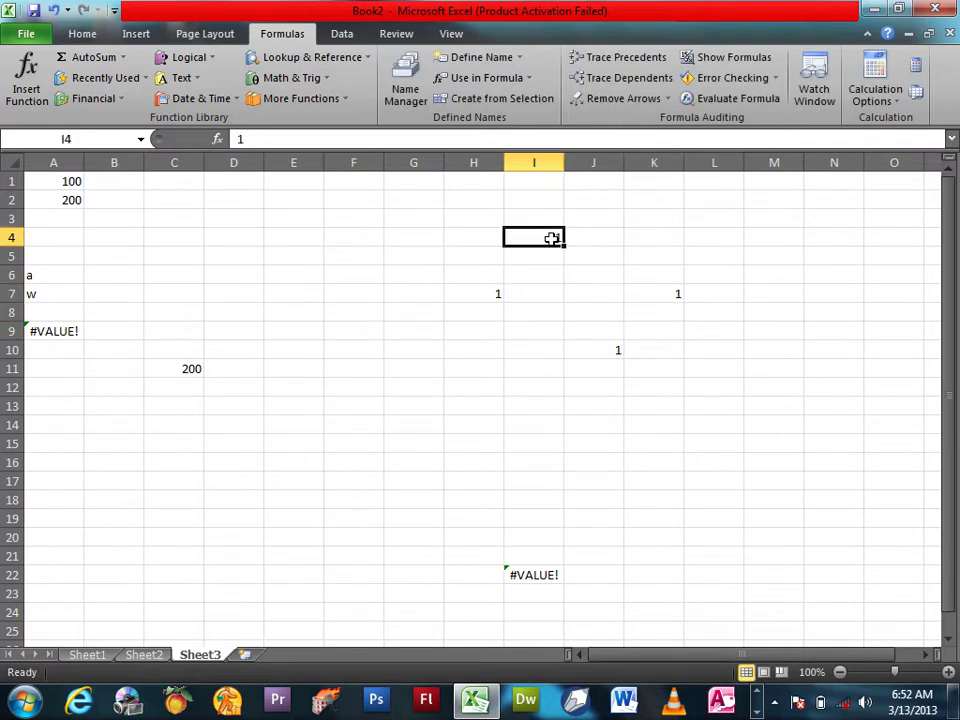
type("=")
left_click(679, 291)
key("Return")
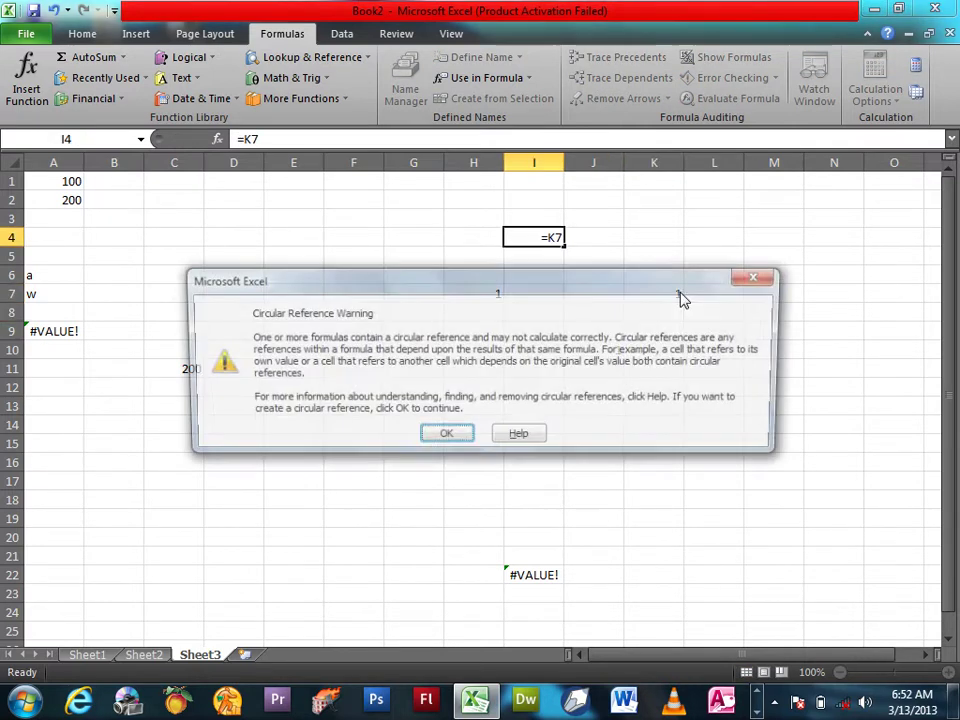
left_click(450, 438)
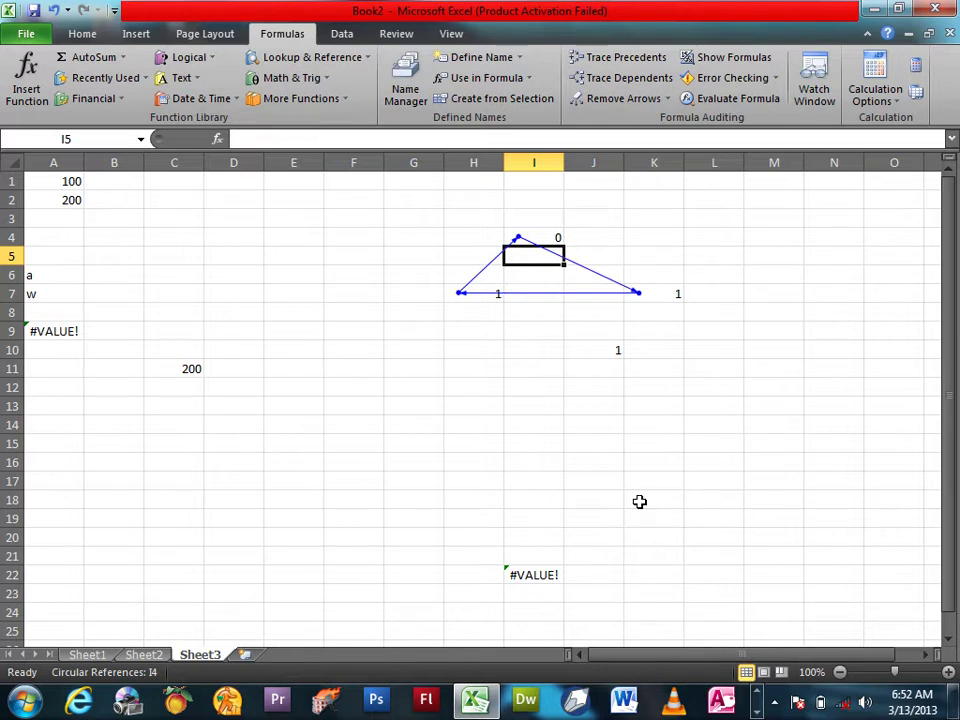
- Jump through circular reference cells K7, H7 and I4, then clear H3:L11
left_click(774, 78)
mouse_move(755, 142)
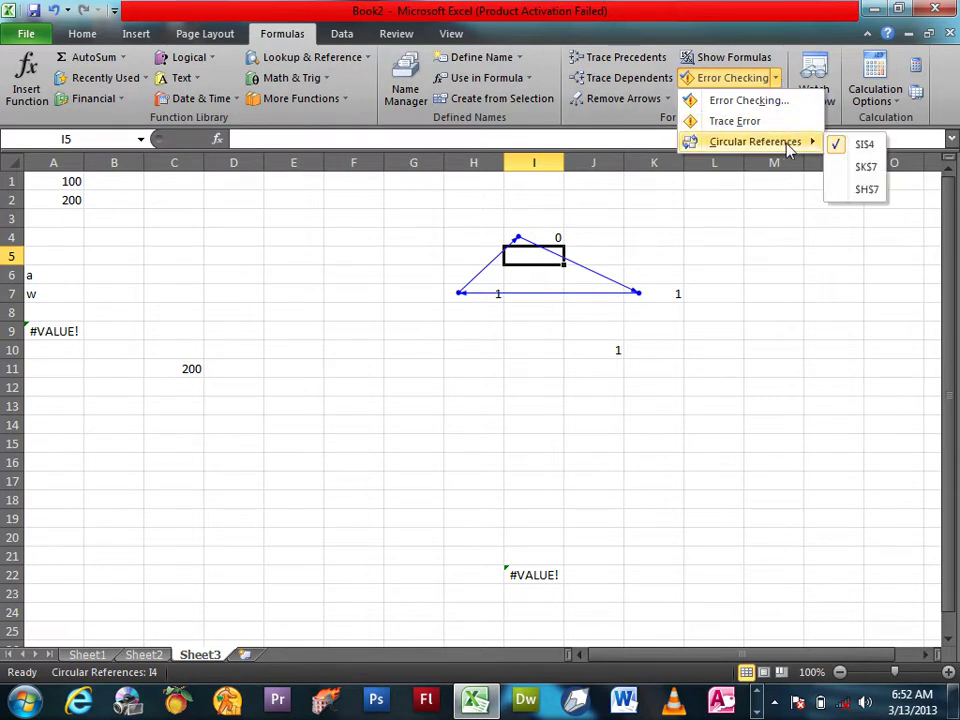
left_click(866, 167)
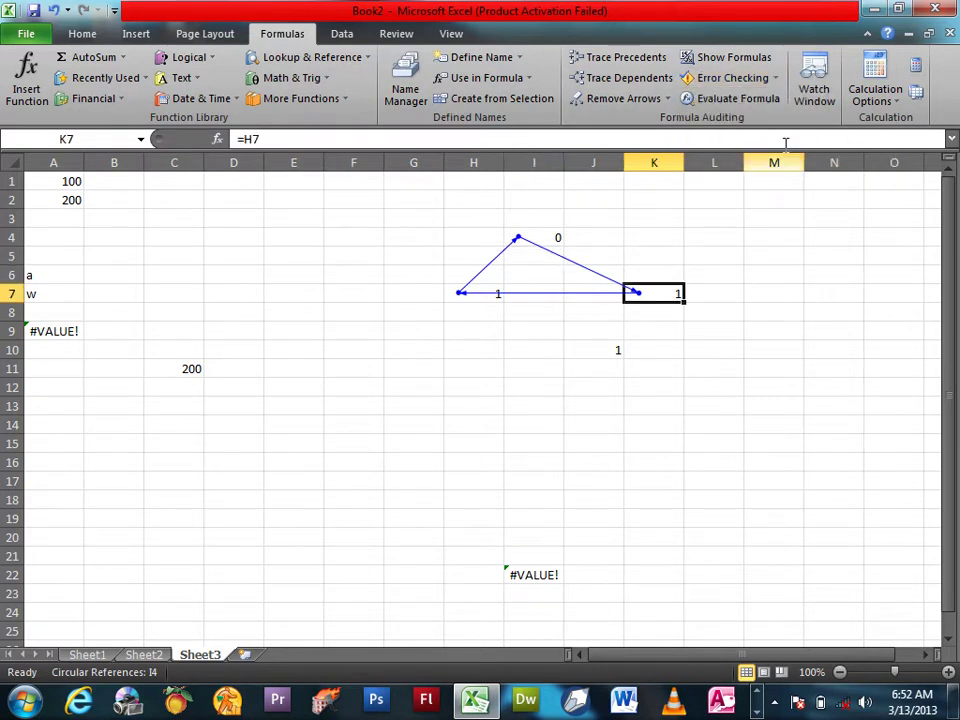
left_click(774, 78)
mouse_move(755, 141)
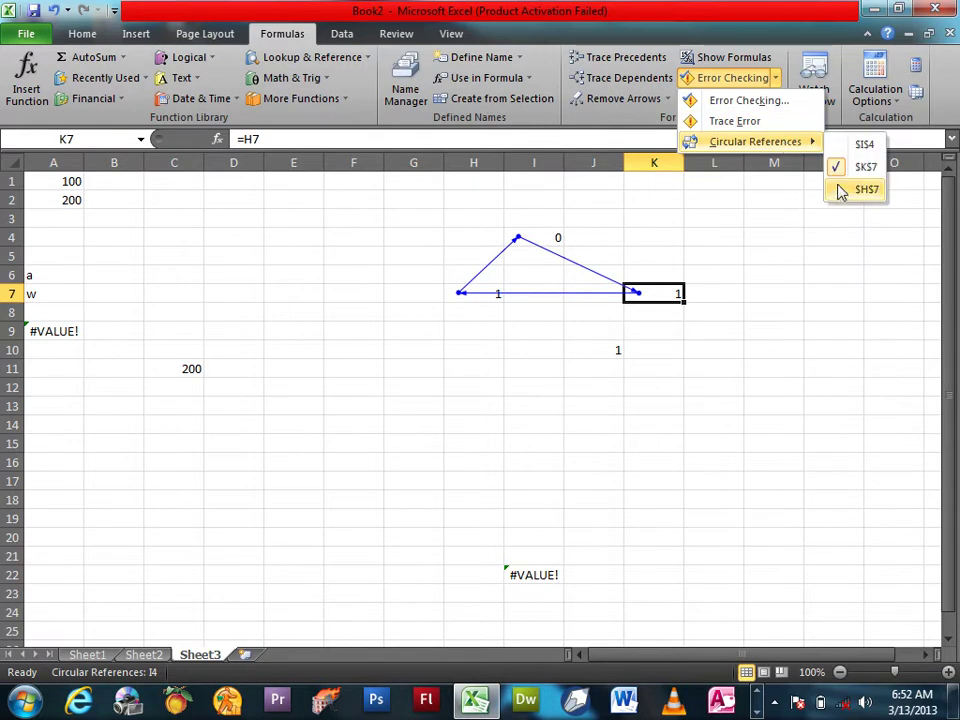
left_click(866, 189)
left_click(776, 78)
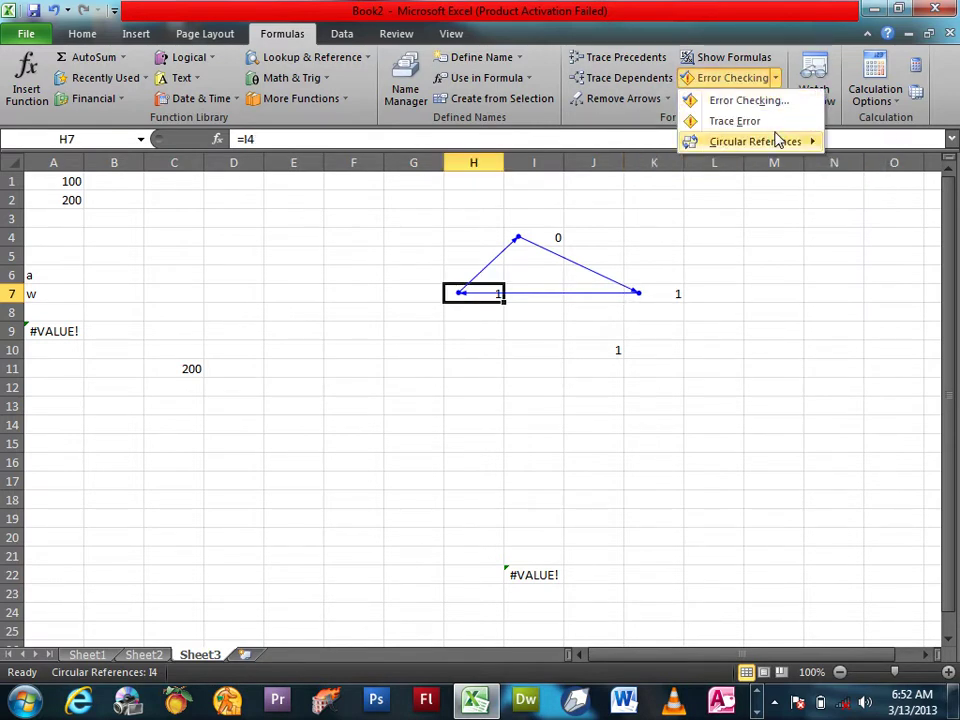
mouse_move(755, 141)
left_click(836, 146)
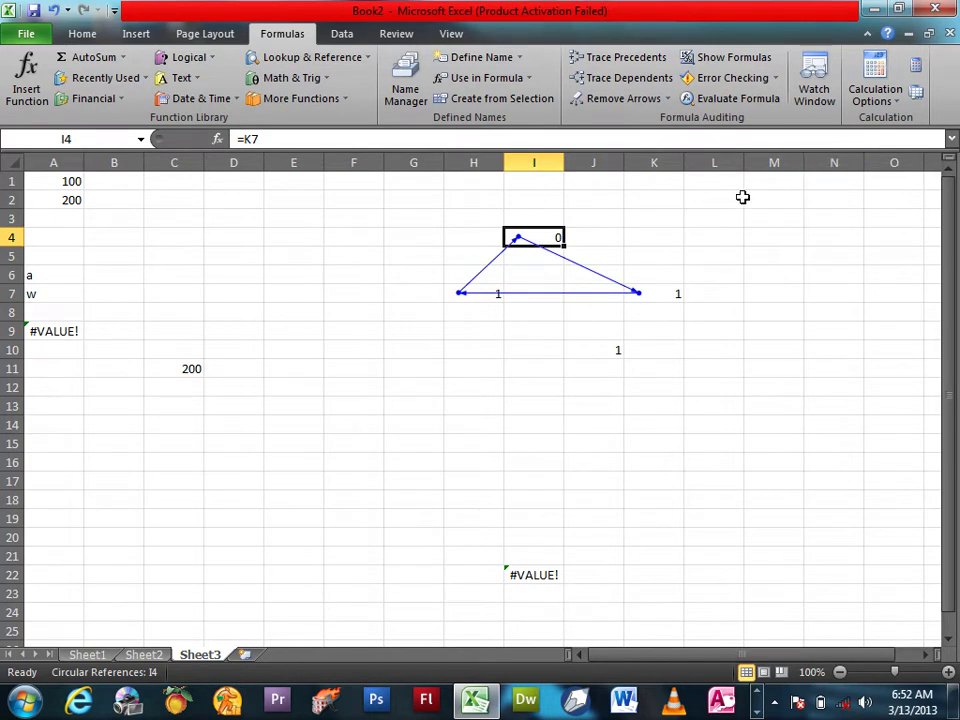
left_click_drag(499, 212, 716, 361)
key("Delete")
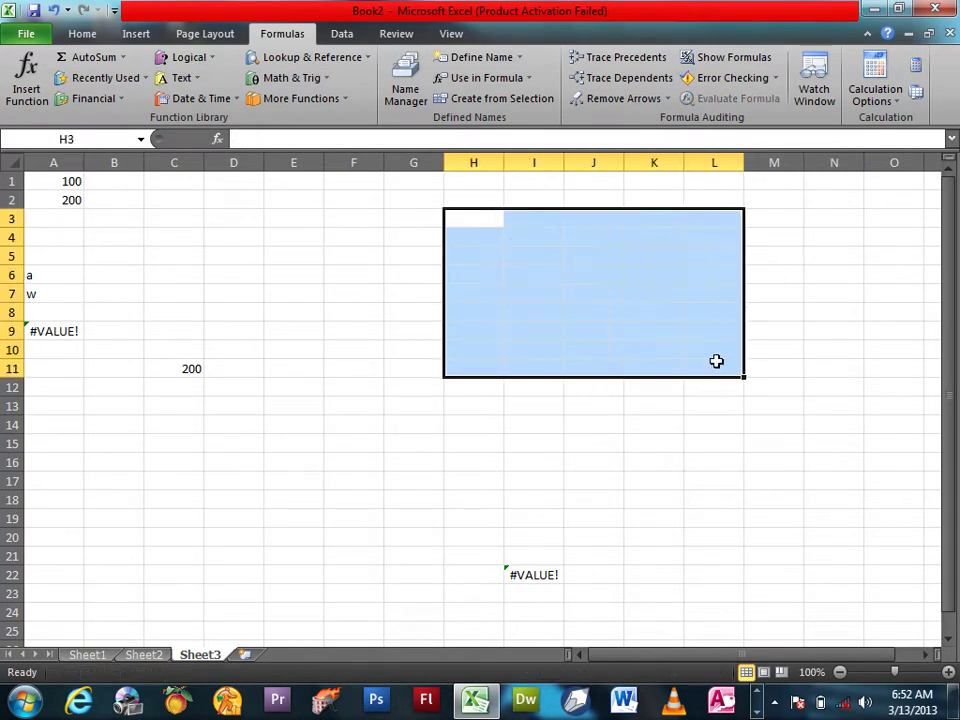
- Enter 100, 200 and 300 in I3:I5
left_click(810, 281)
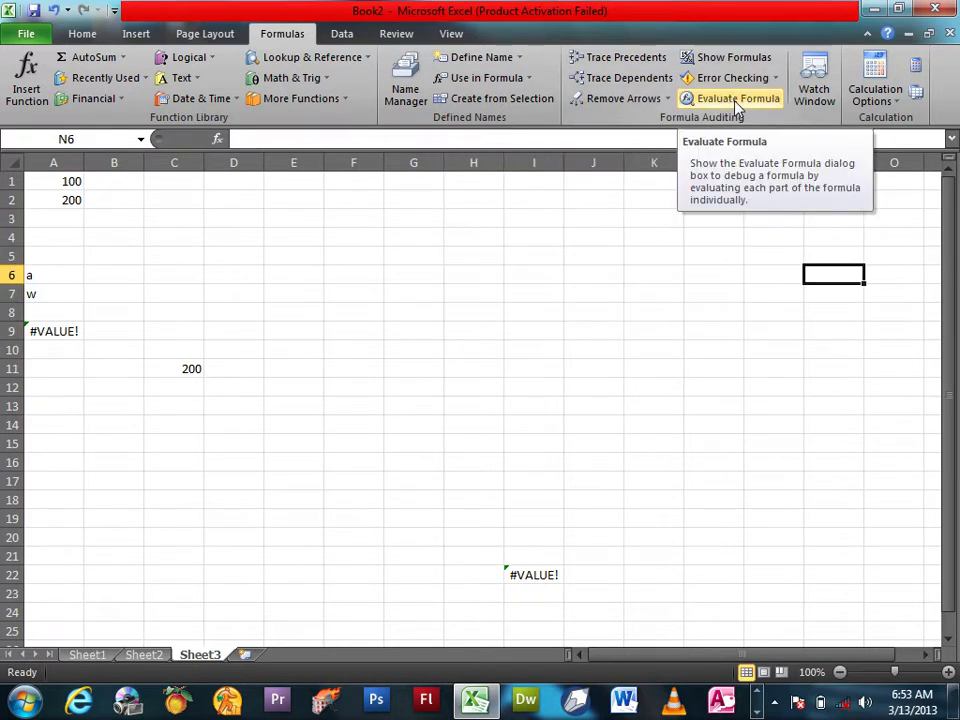
left_click(545, 215)
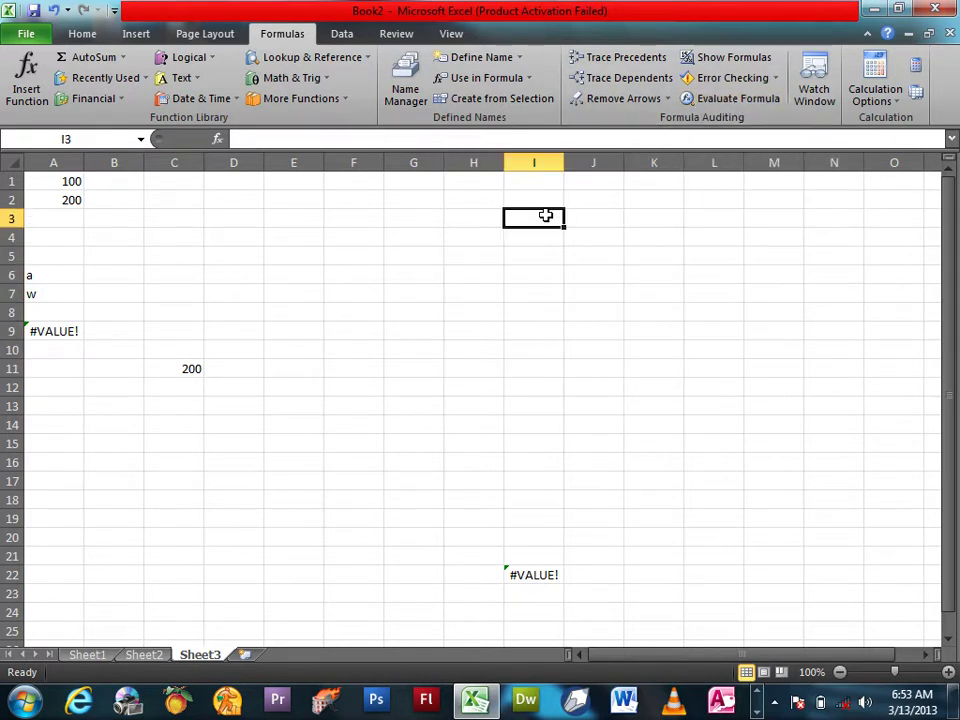
type("100")
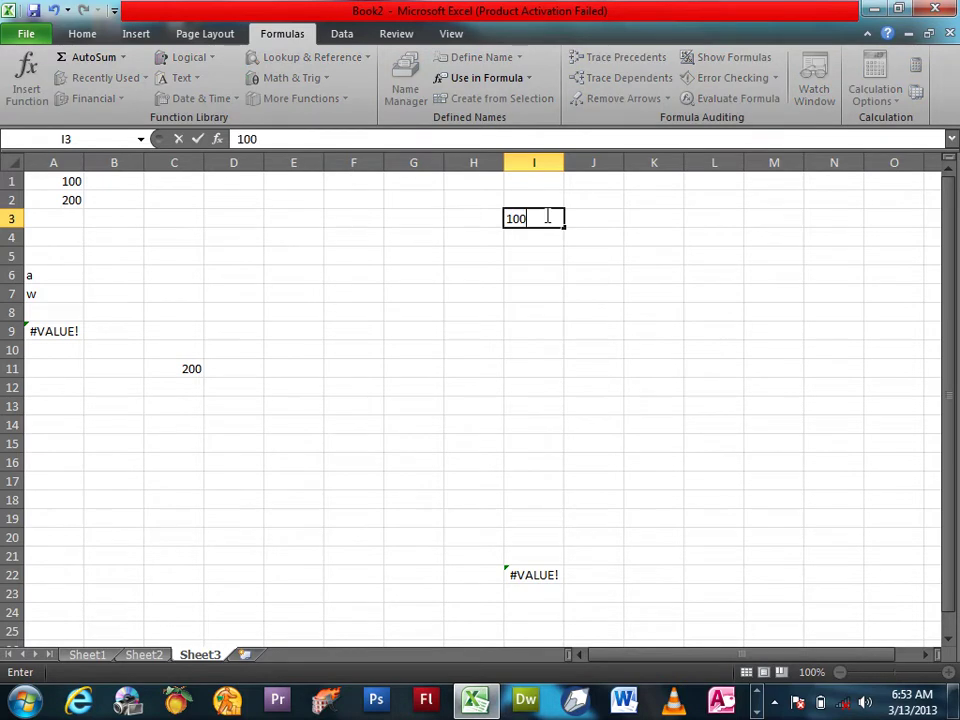
key("Return")
type("200")
key("Return")
type("300")
key("Return")
key("Return")
- Enter =I3+I4 in I7 and open Evaluate Formula on it
type("=")
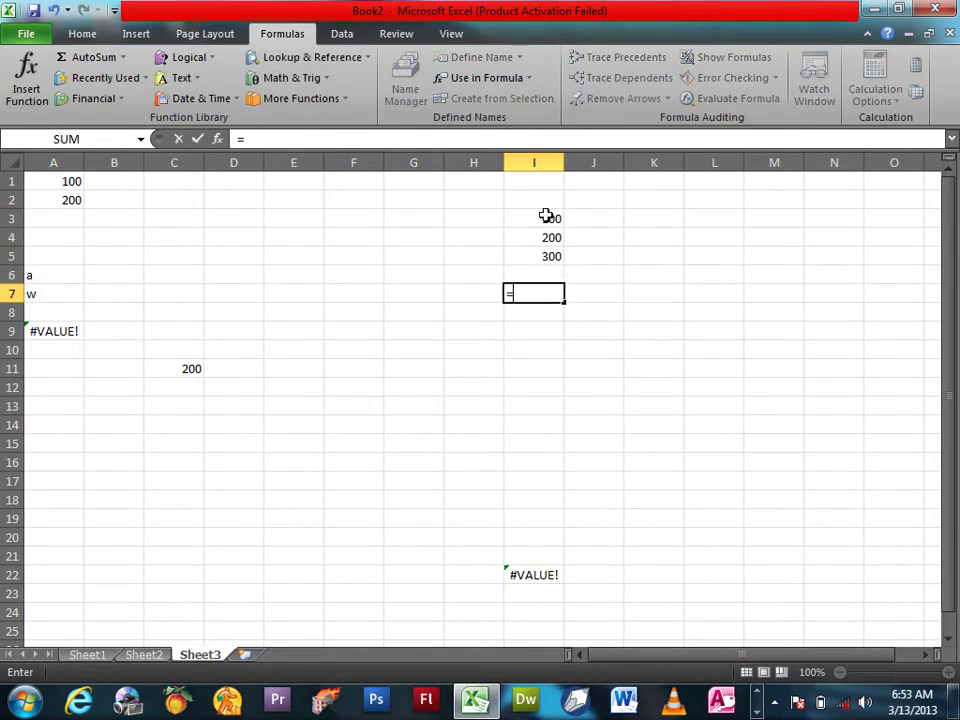
left_click(546, 217)
type("+")
left_click(540, 238)
key("Return")
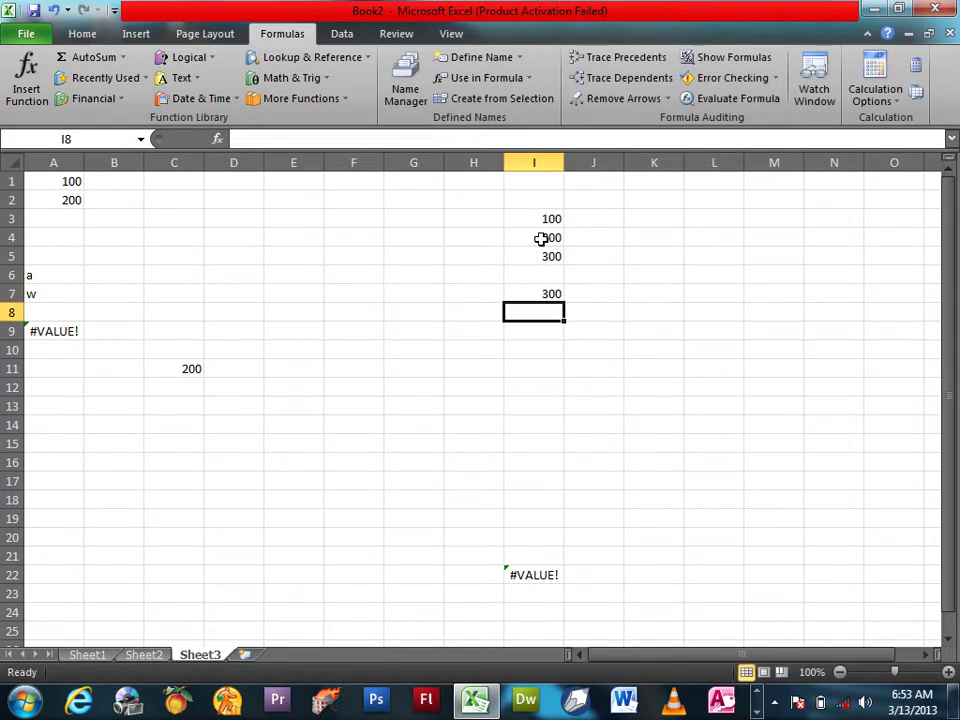
left_click(546, 291)
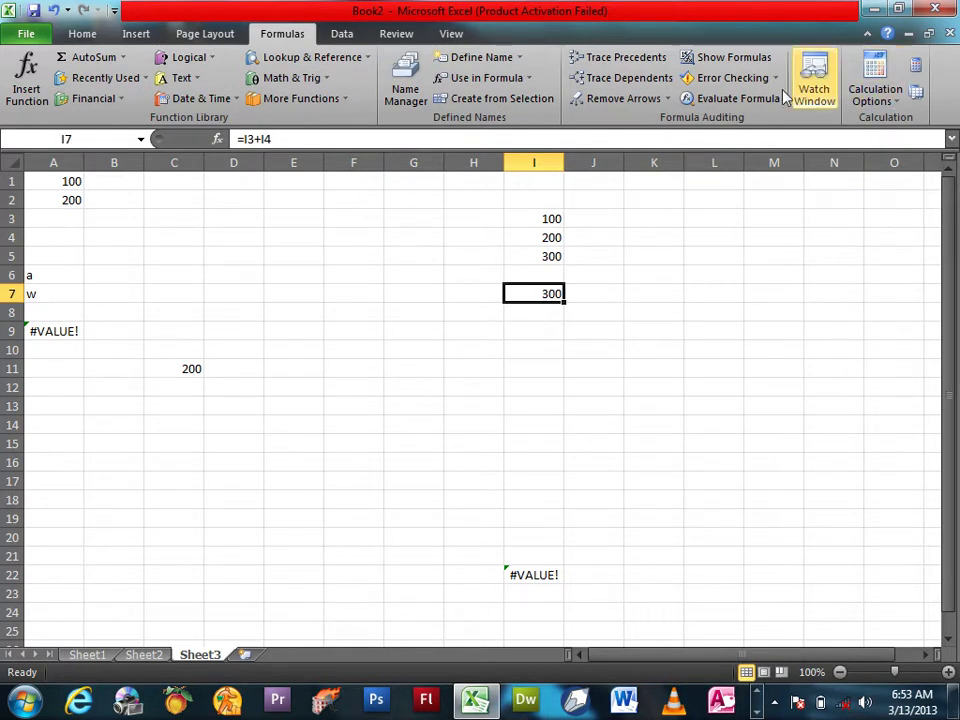
left_click(733, 98)
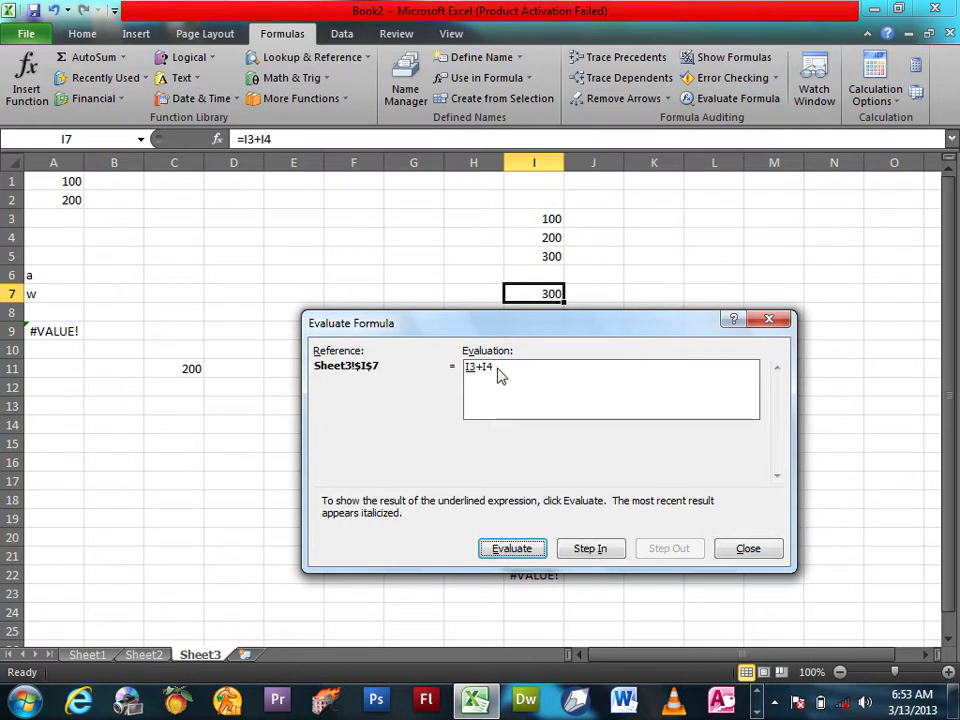
- Step into I3 and I4 in I7's formula to reach 100+200, then close the evaluator
left_click(591, 549)
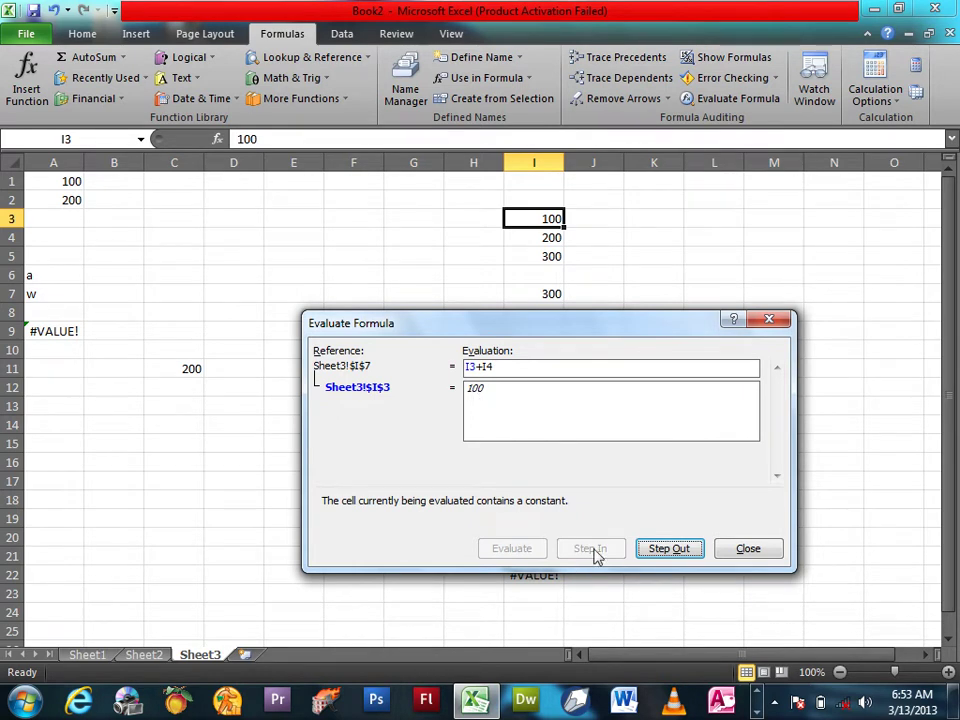
left_click(676, 553)
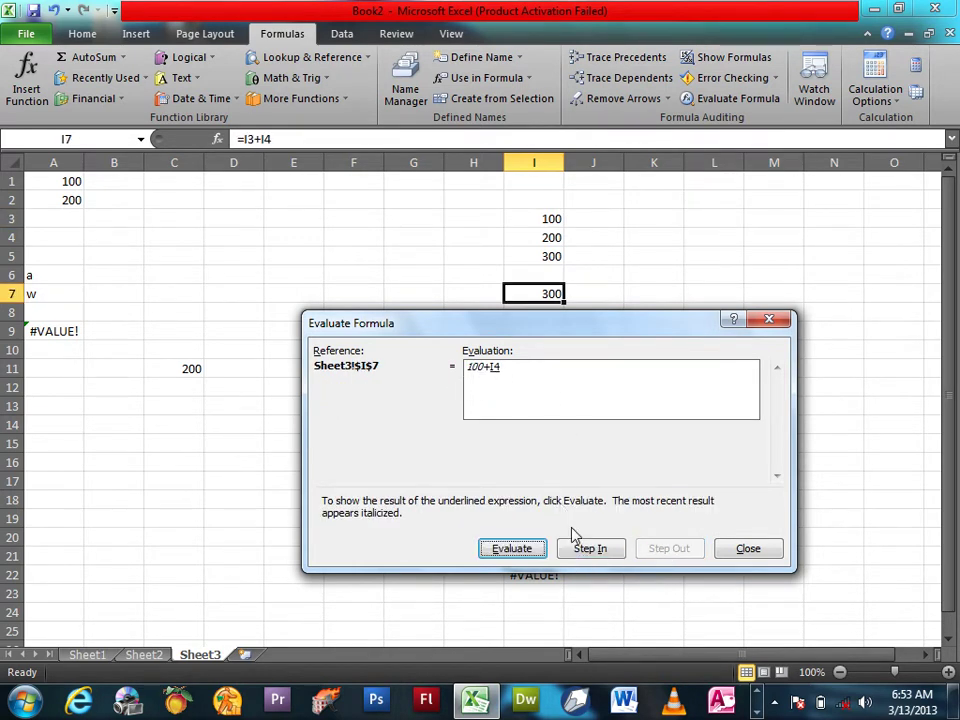
left_click(589, 552)
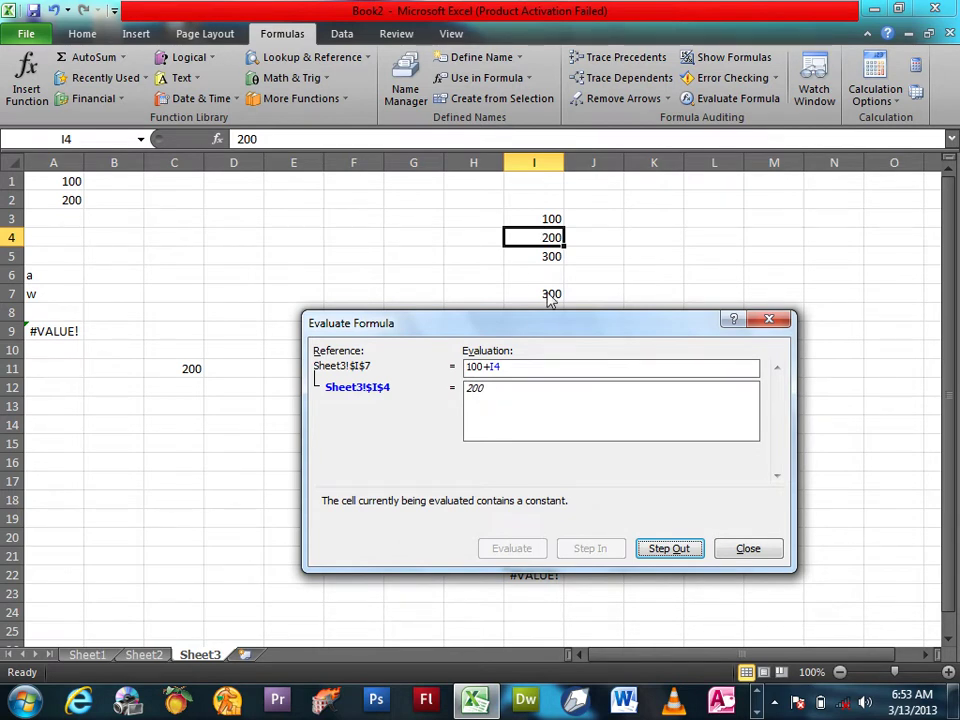
left_click(655, 549)
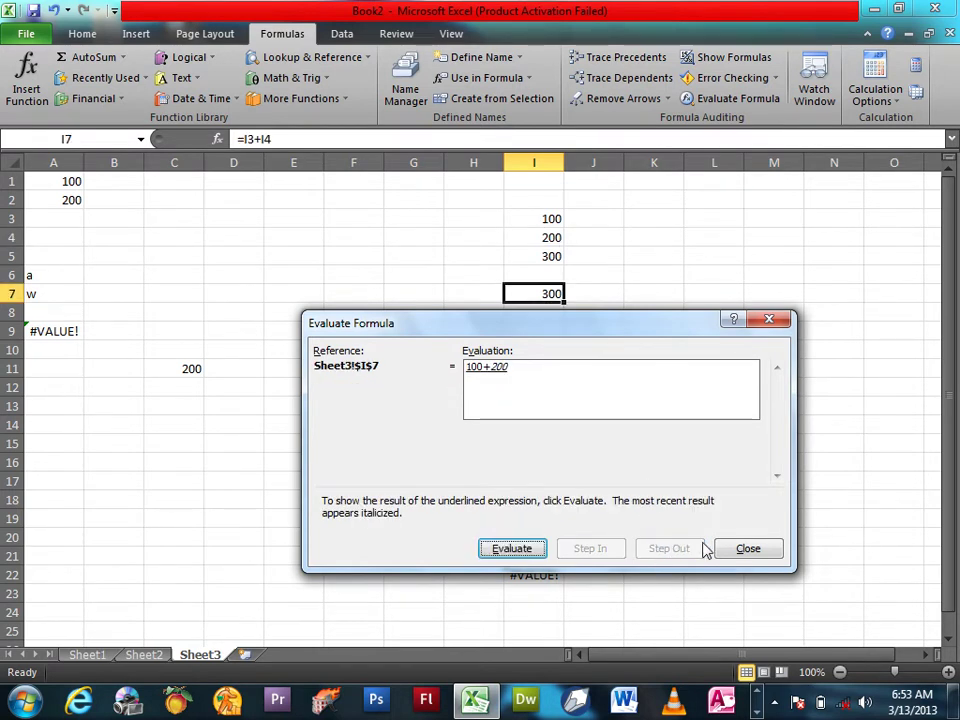
left_click(748, 549)
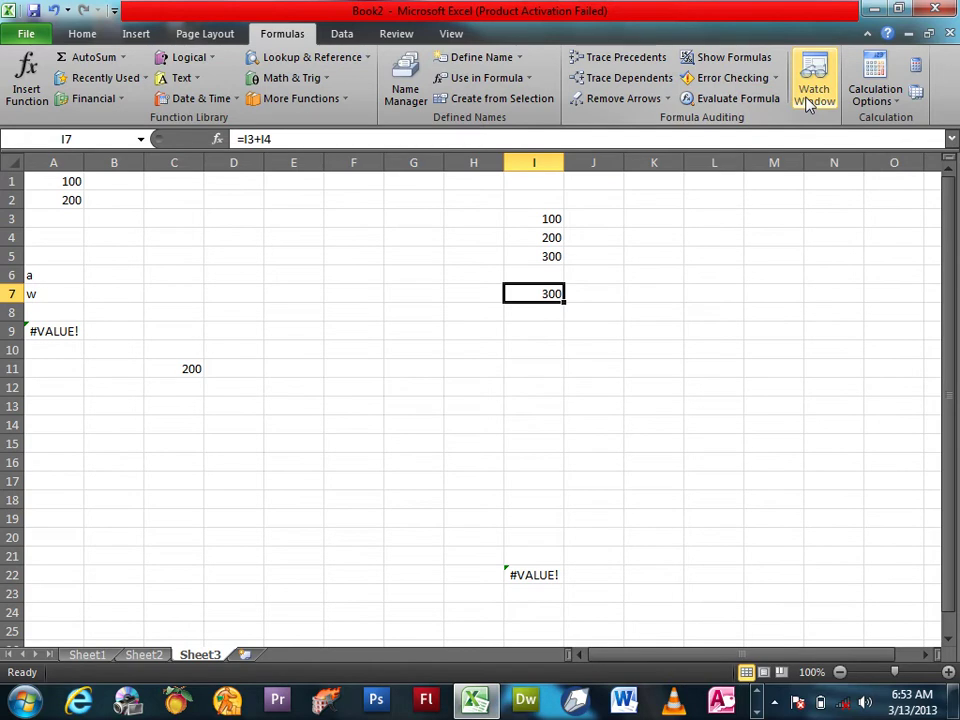
- Enter 300 in A3 and =MAX(A1:A2) in A4, which shows 200
left_click(77, 218)
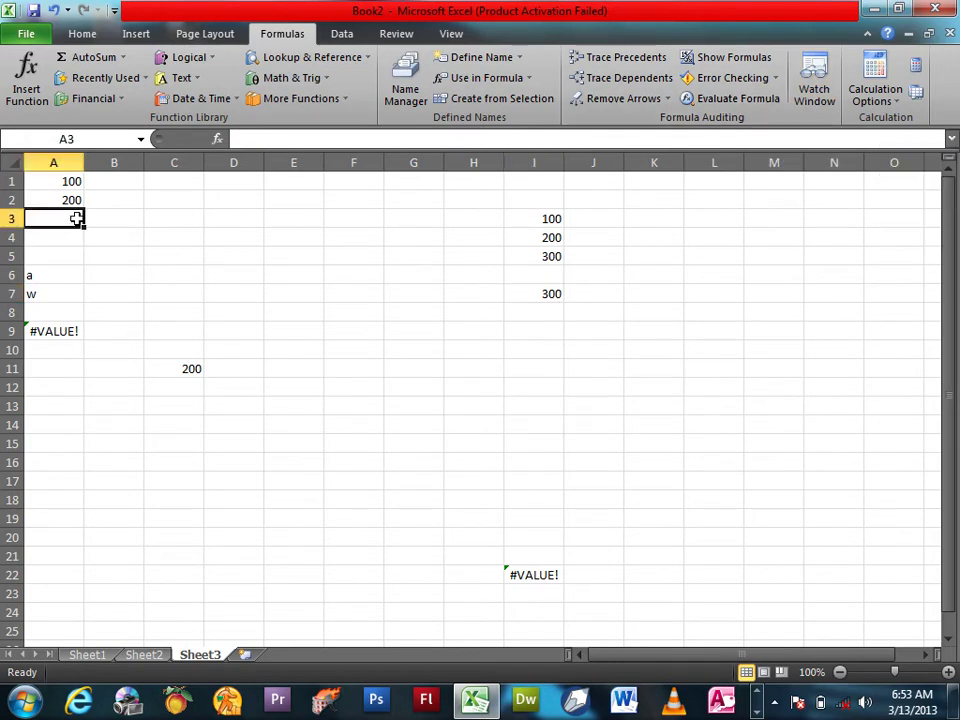
type("300")
key("Return")
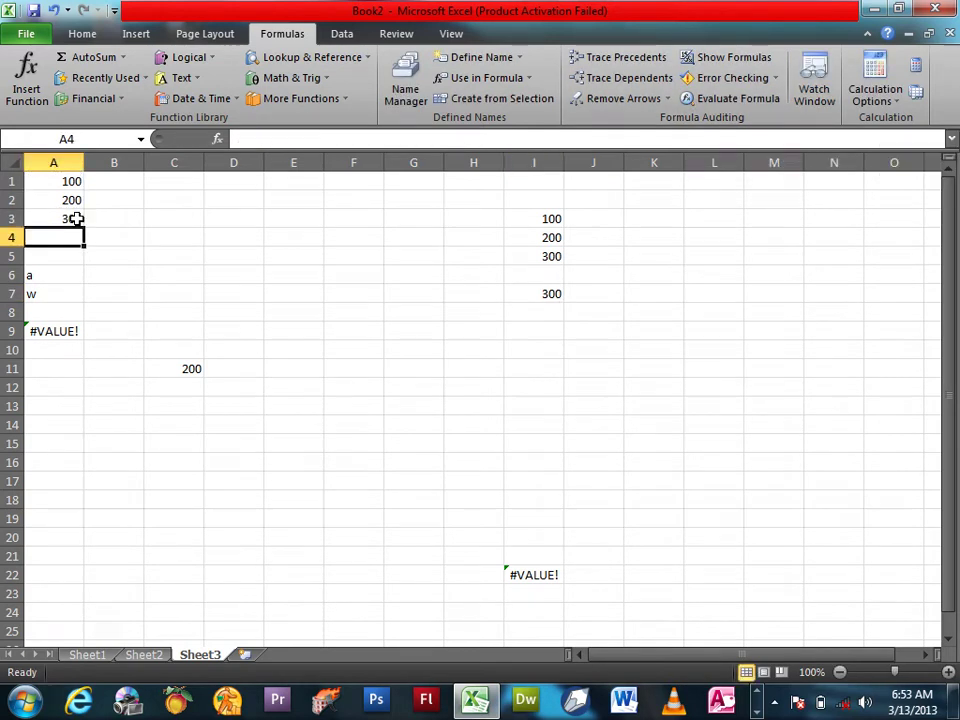
type("=mad\\")
key("BackSpace")
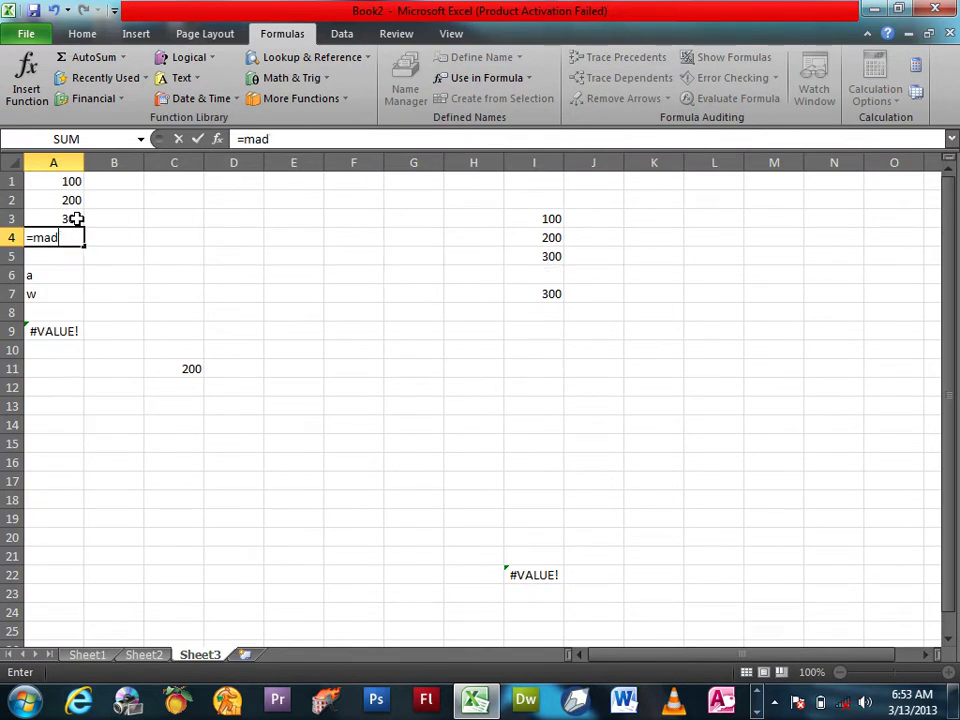
key("BackSpace")
type("x(")
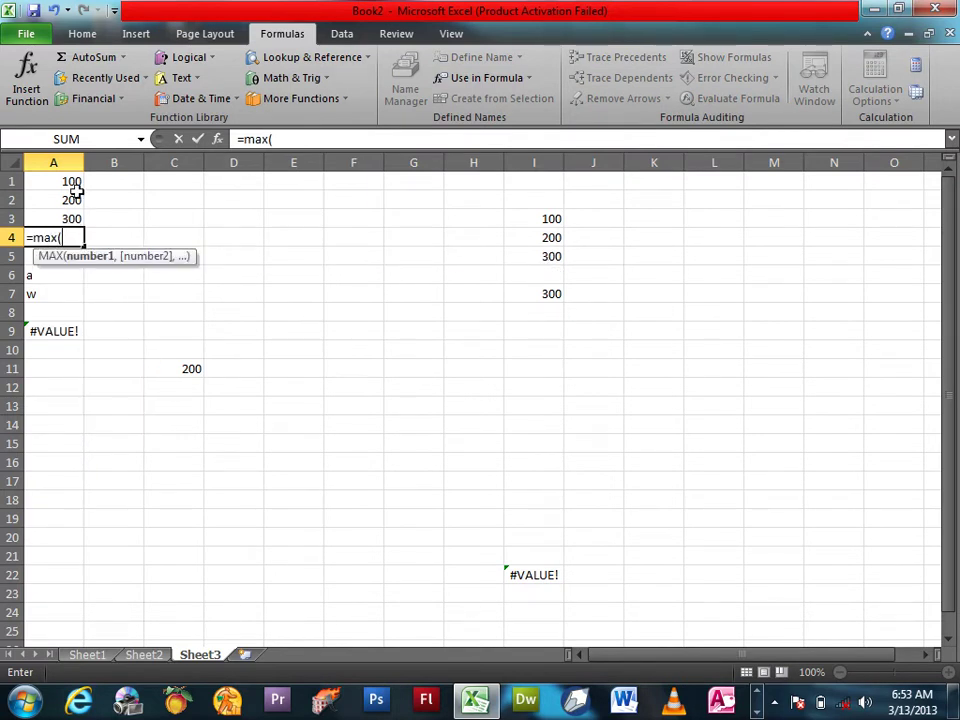
left_click_drag(75, 186, 72, 204)
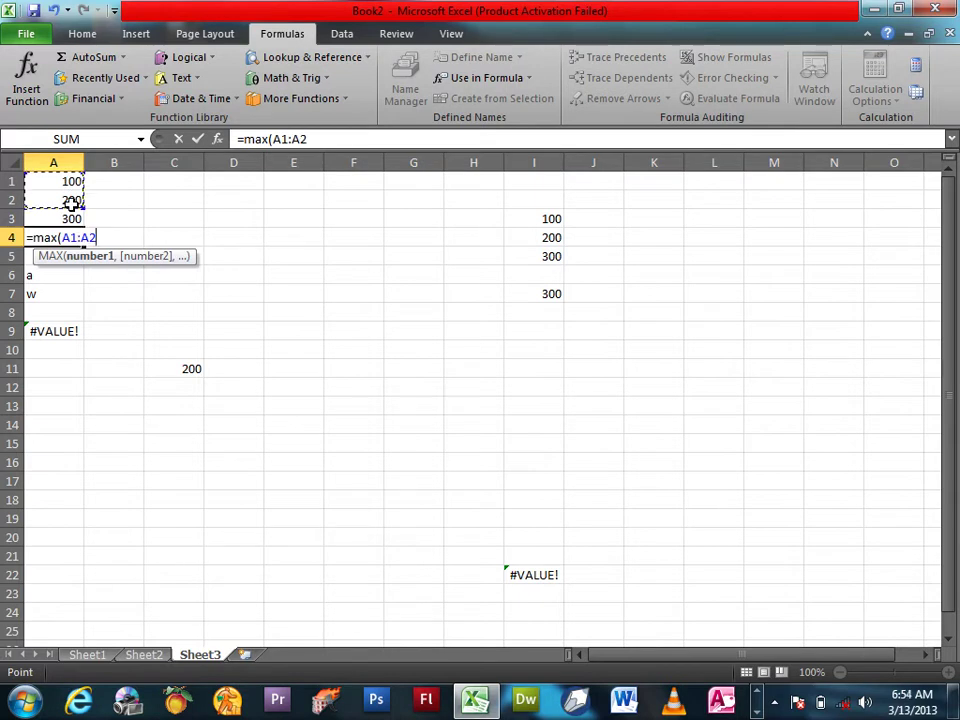
key("Return")
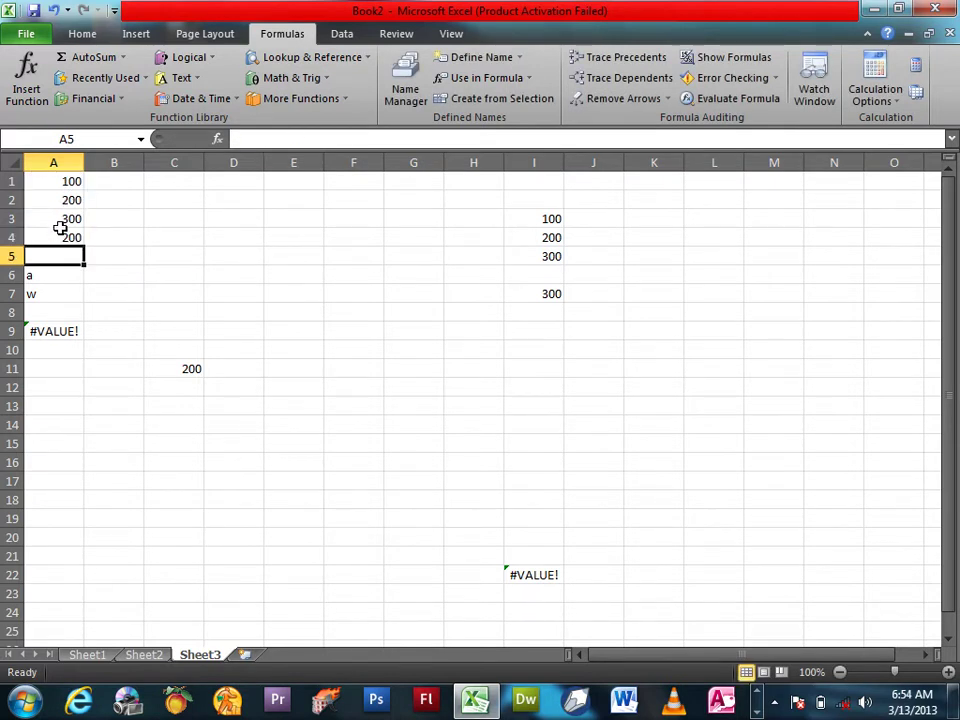
- Check the A3 and A4 formulas, then open the Watch Window with A3 selected
left_click(62, 220)
left_click(63, 230)
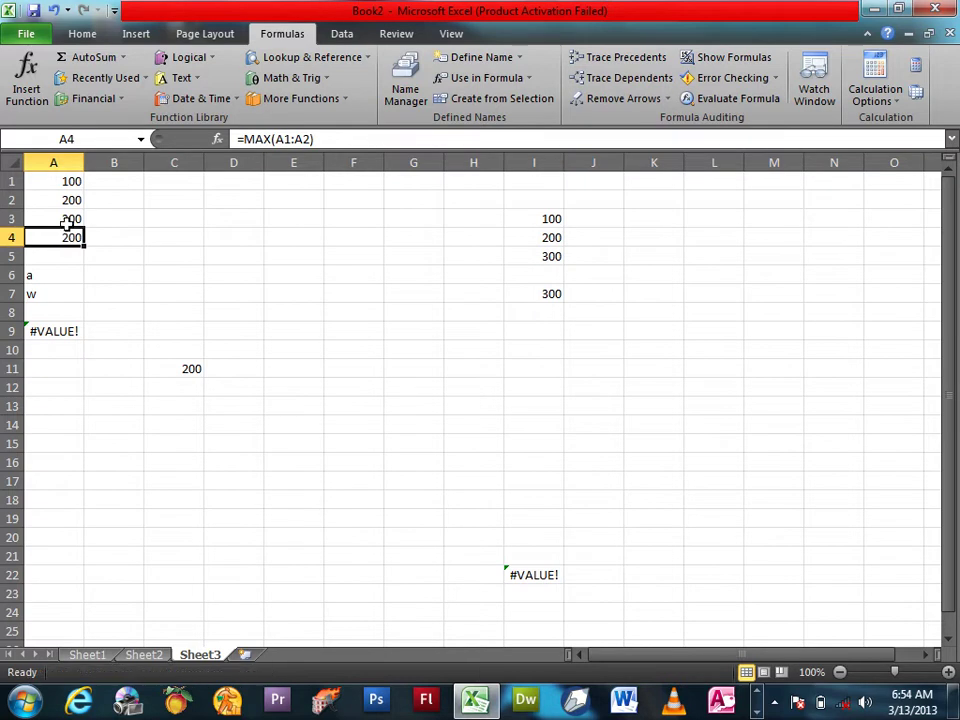
left_click(69, 218)
left_click(816, 92)
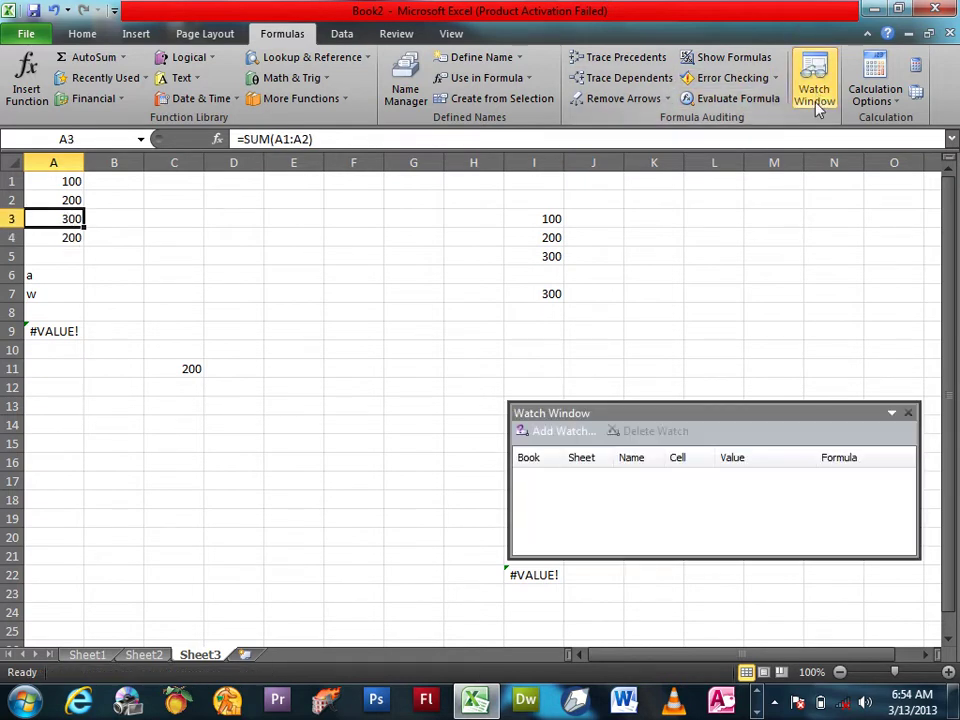
- Add watches for cells A3 and A4 in the Watch Window
left_click(563, 431)
left_click(583, 467)
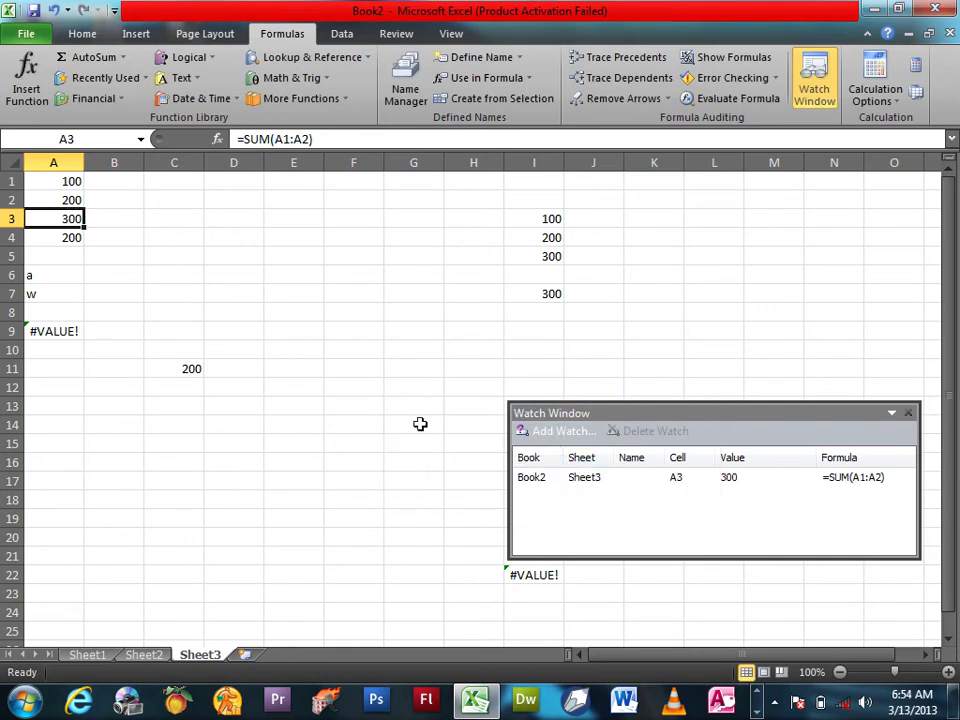
left_click(70, 240)
left_click(563, 431)
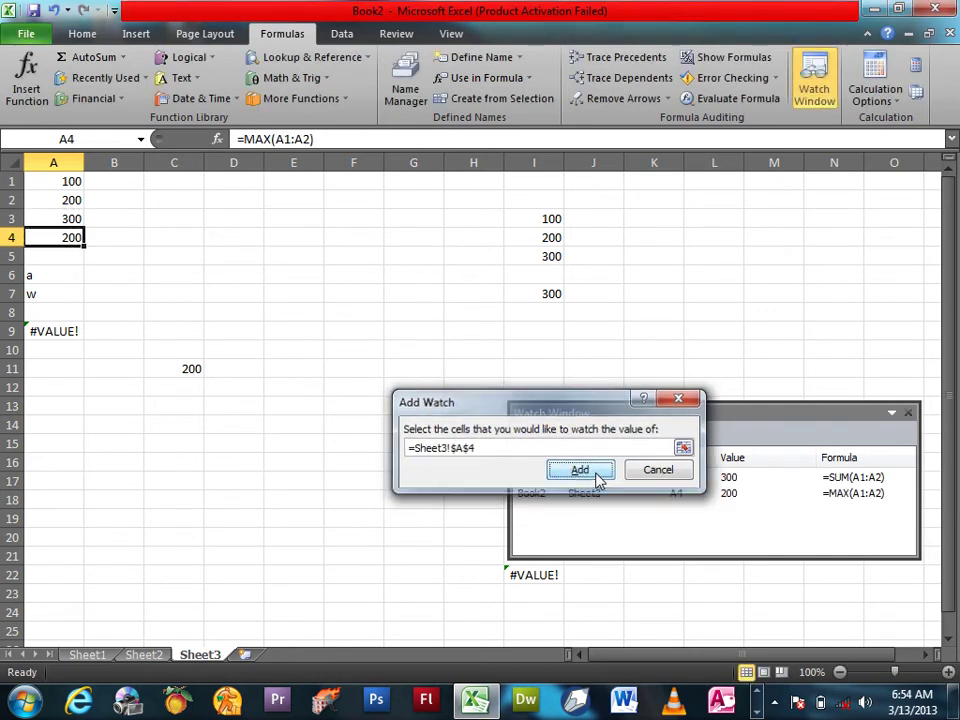
left_click(594, 480)
- Delete the A4 and A3 watches and close the Watch Window
left_click(703, 503)
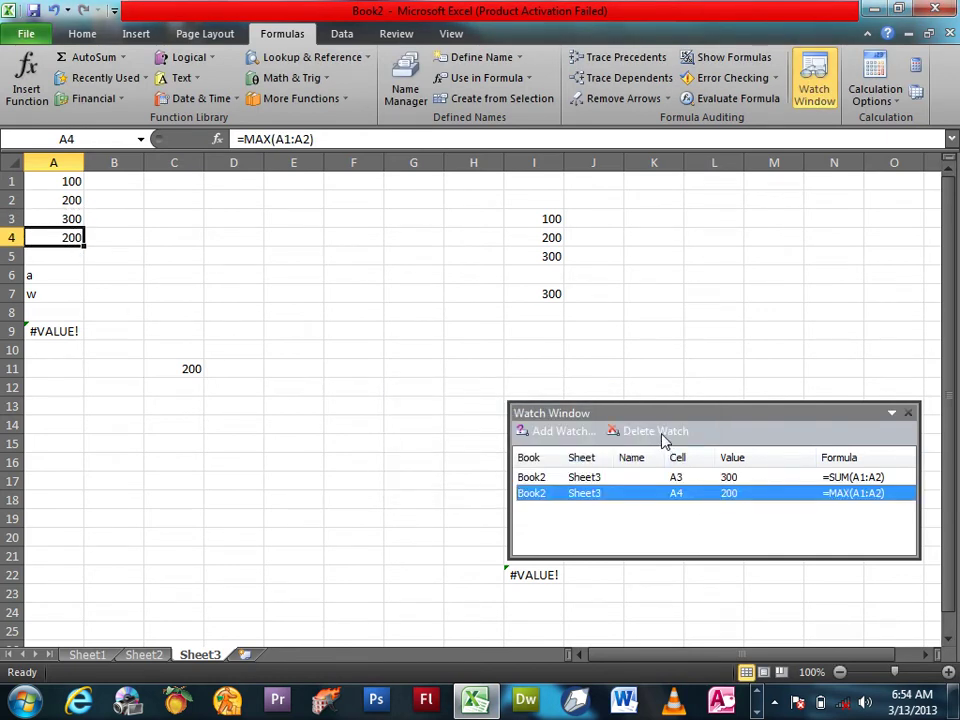
left_click(660, 433)
left_click(681, 478)
left_click(690, 437)
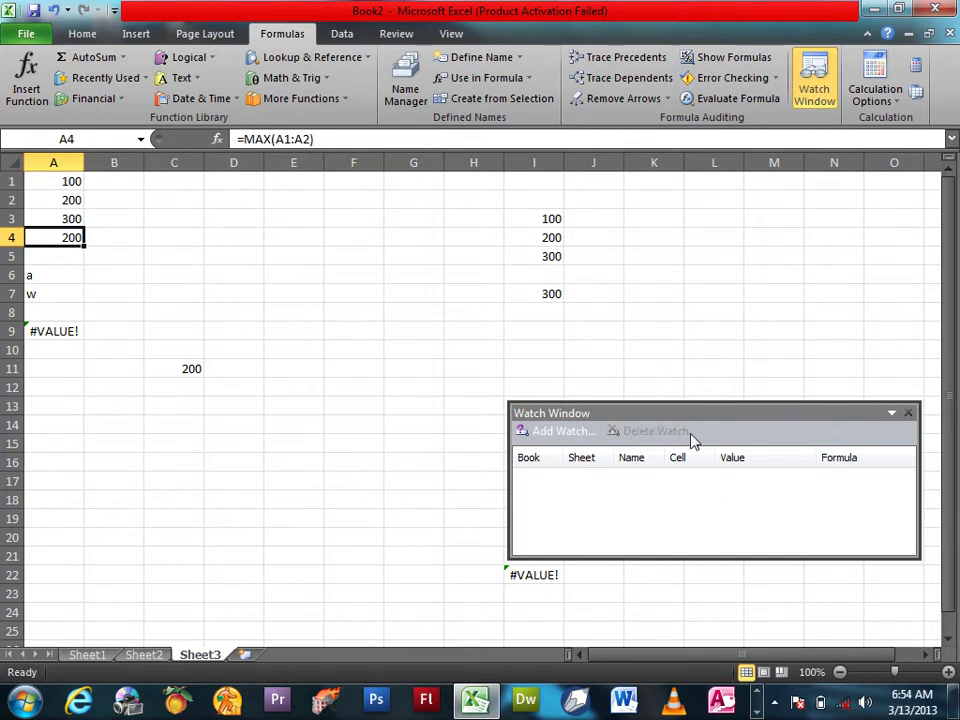
left_click(908, 413)
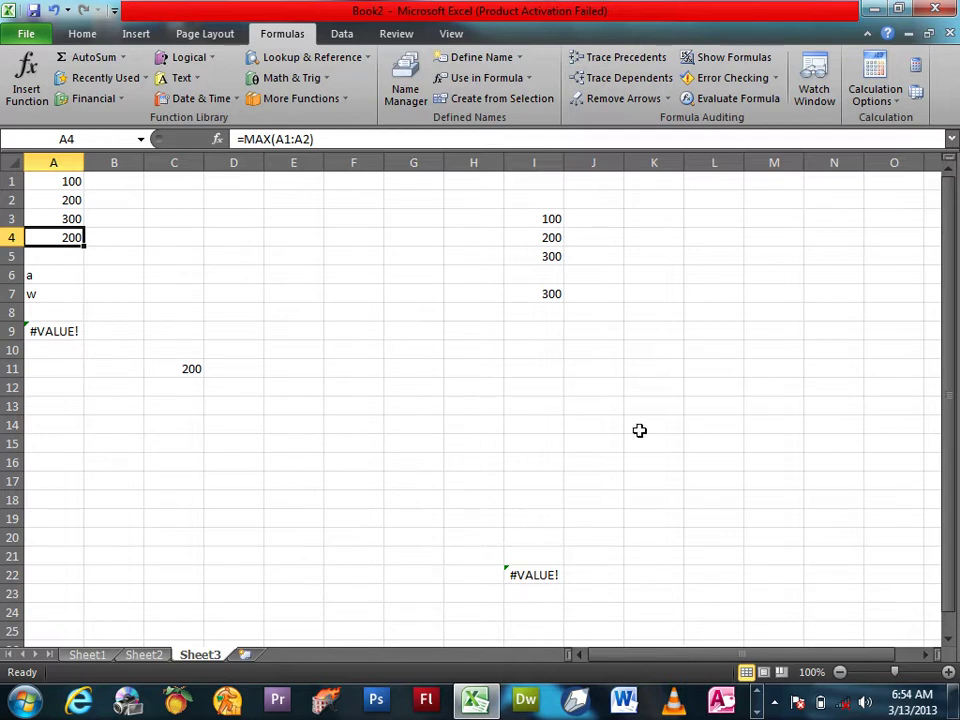
- Enter 1000, 2000, 3000 and 4000 down F10:F13
left_click(872, 110)
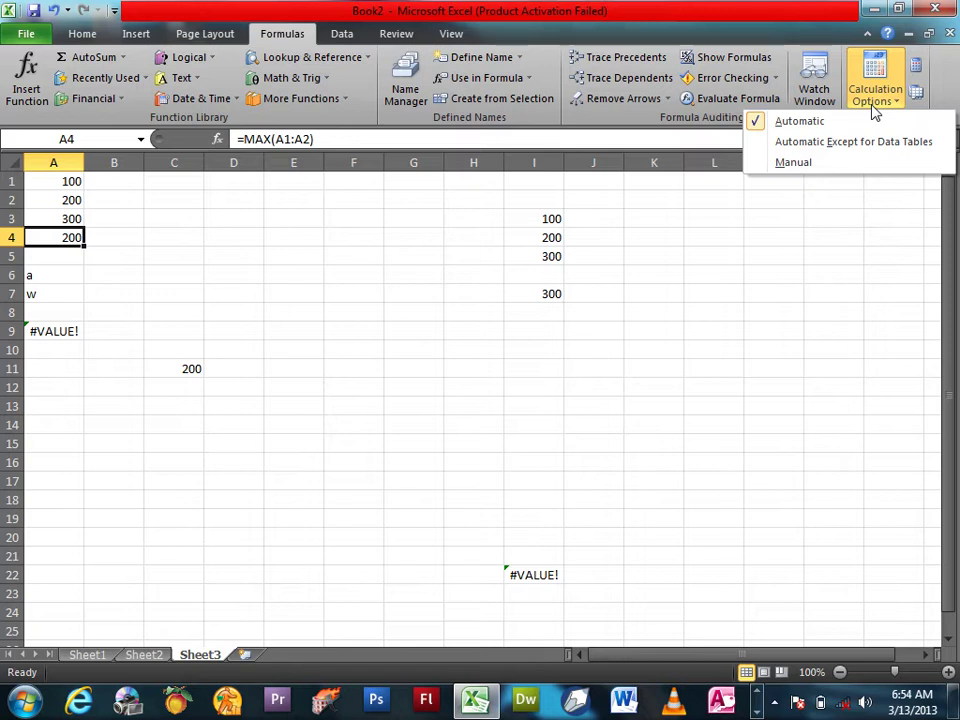
left_click(280, 272)
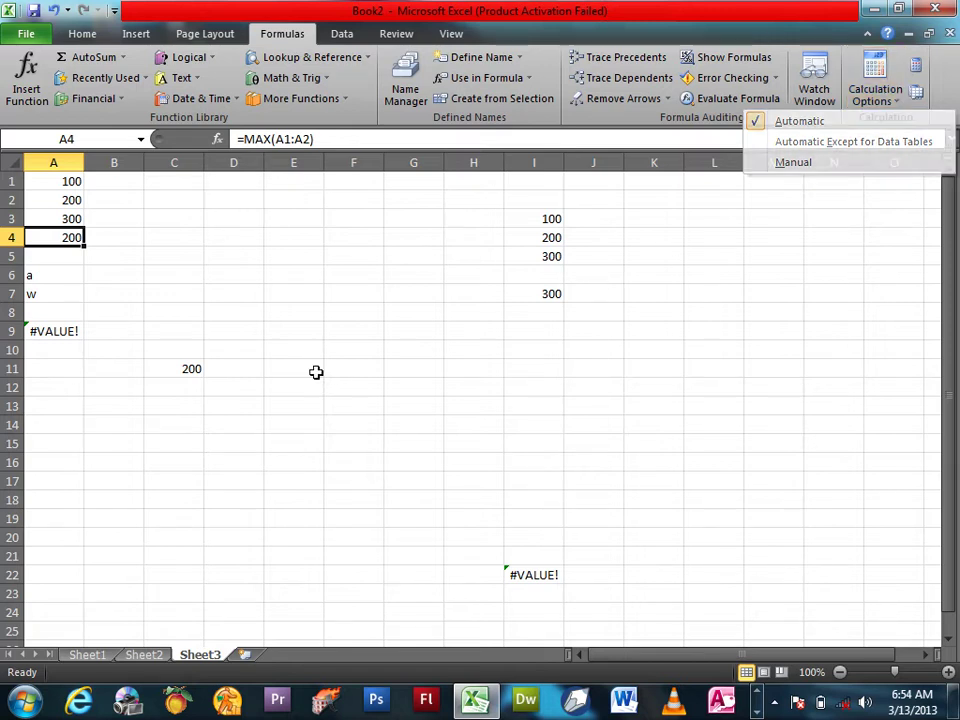
left_click(327, 355)
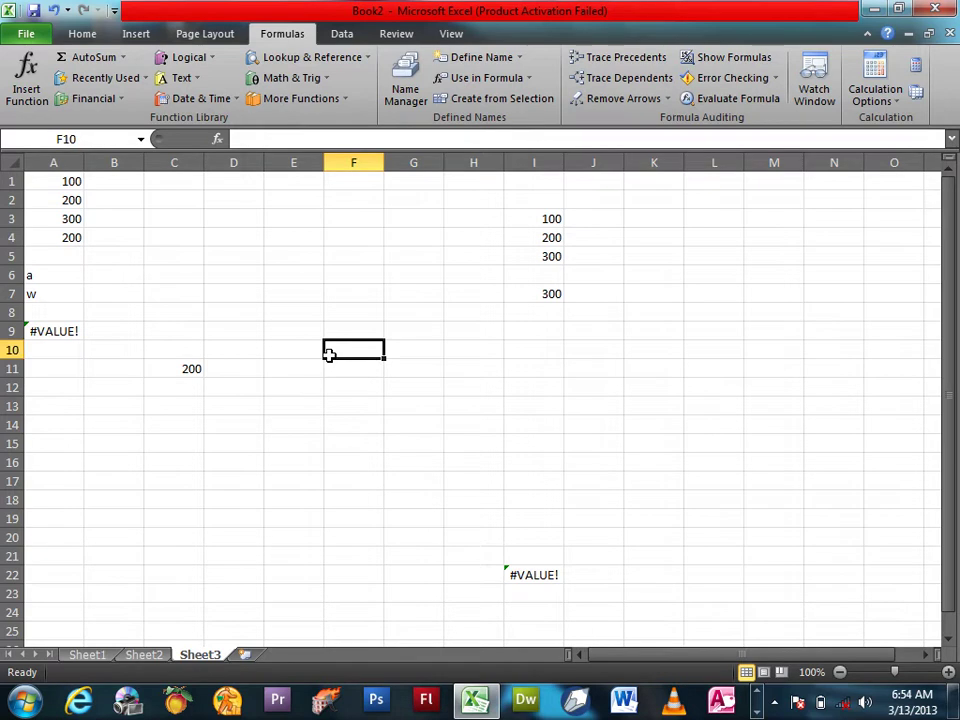
type("1000")
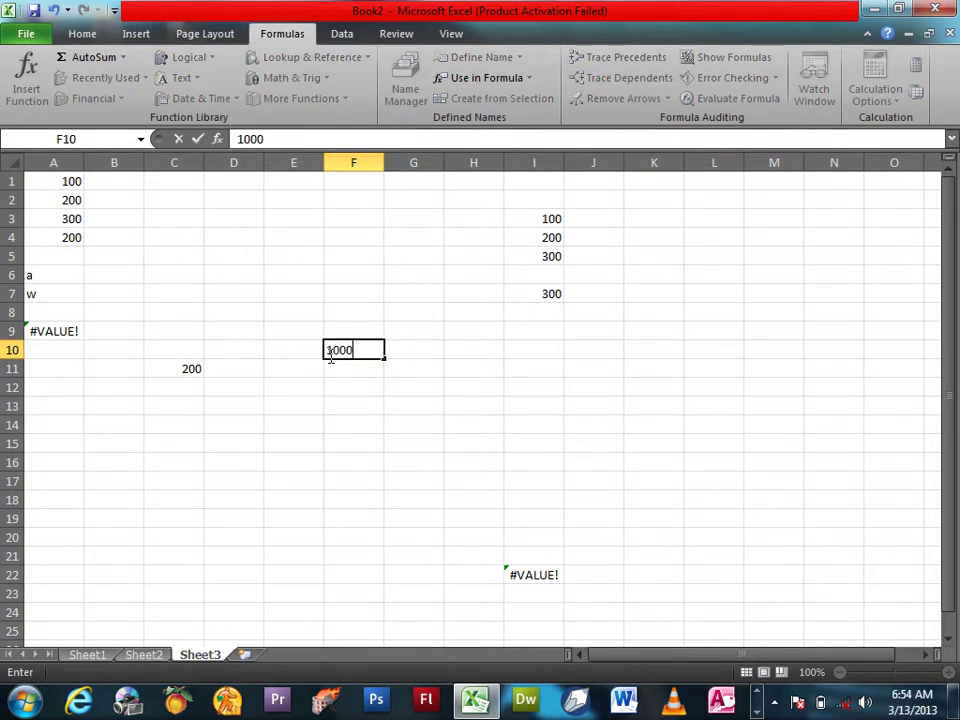
key("Return")
type("2000")
key("Return")
type("3000")
key("Return")
type("40")
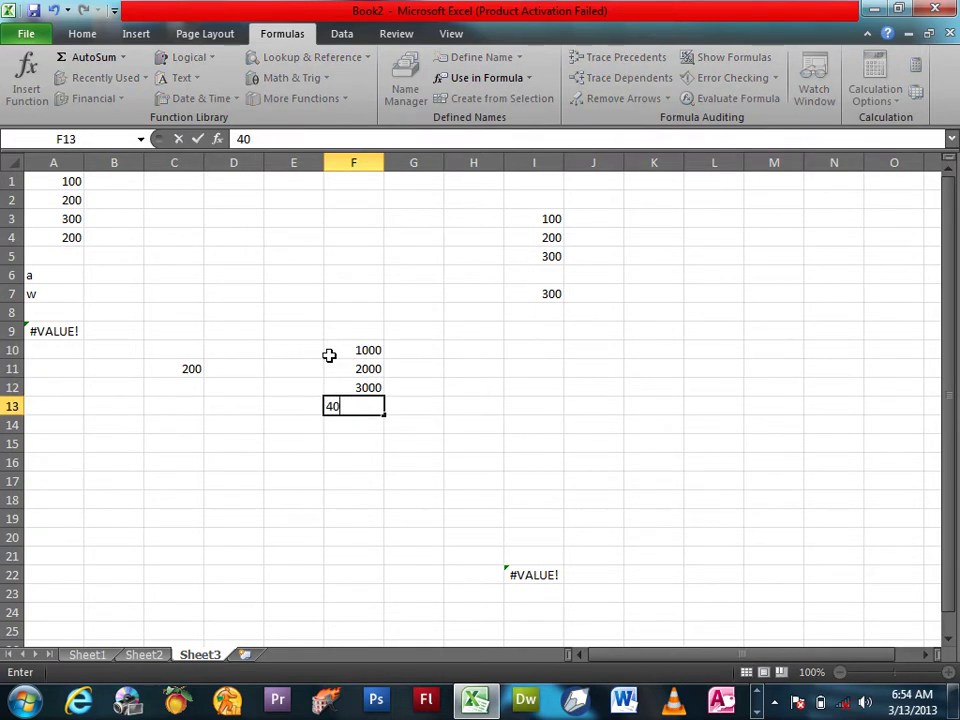
type("00")
key("Return")
- AutoSum the column into F15, label E15 'Total', and bold E15:F15
key("Return")
key("alt+equal")
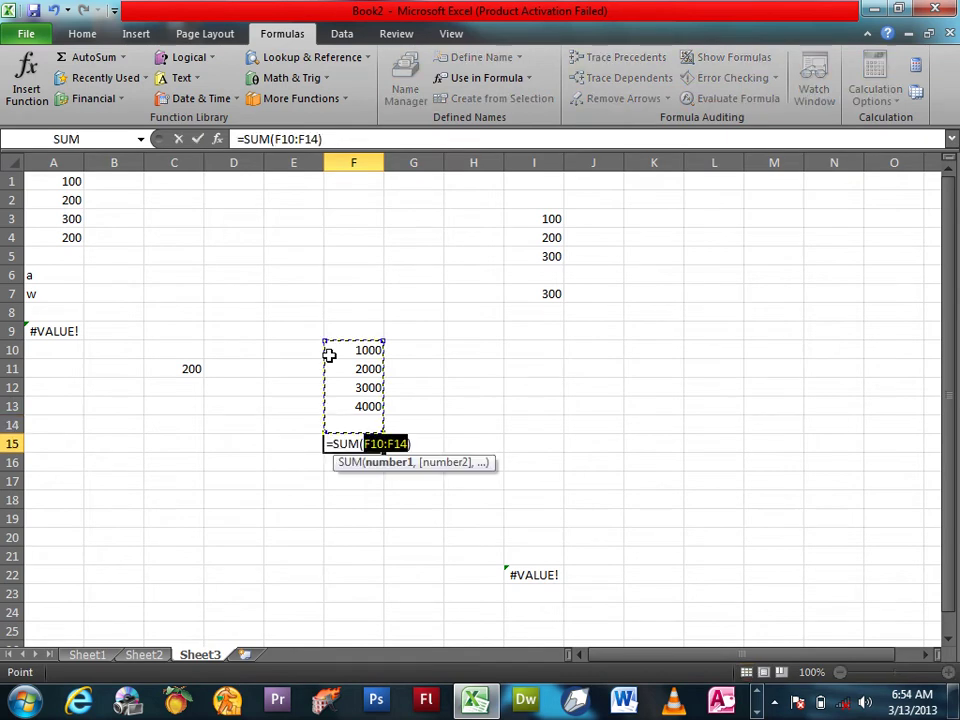
key("Return")
key("Left")
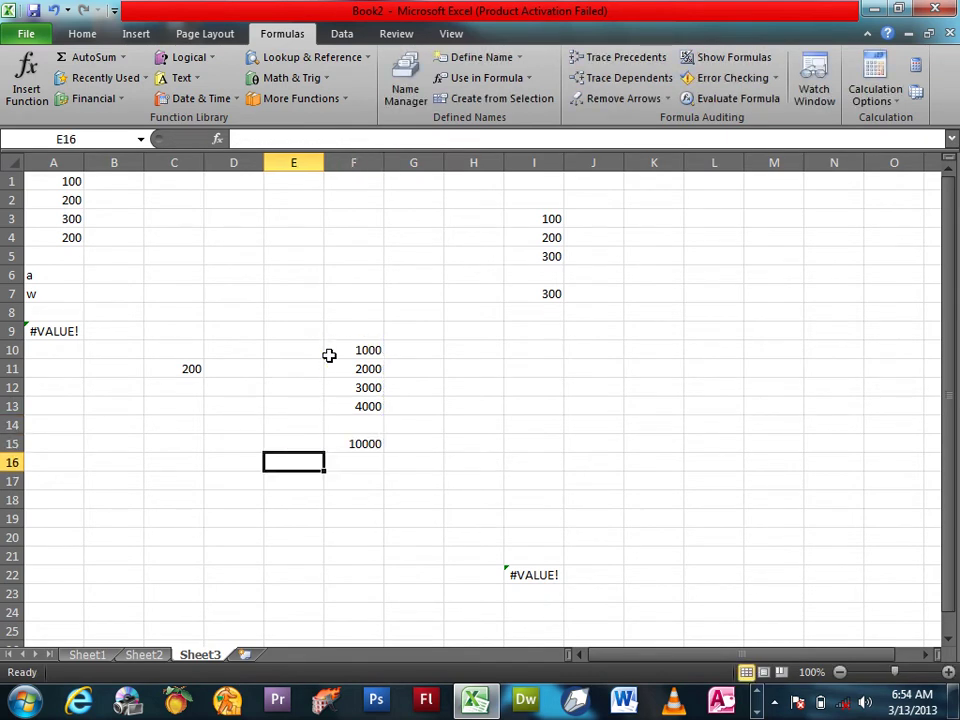
key("Up")
type("Total")
key("Return")
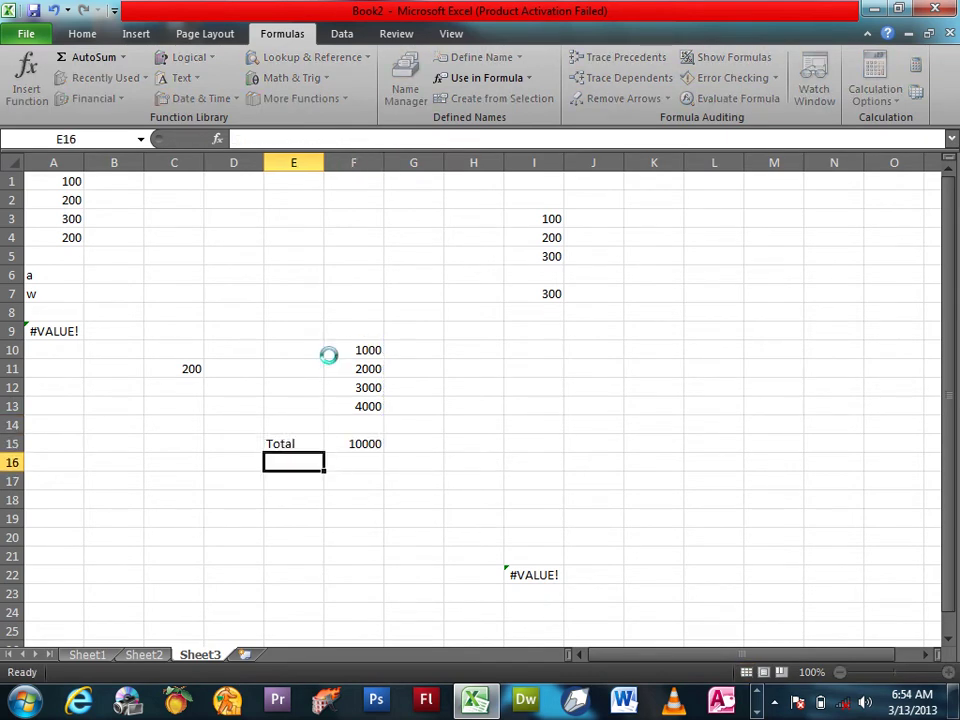
key("Up")
key("shift+Right")
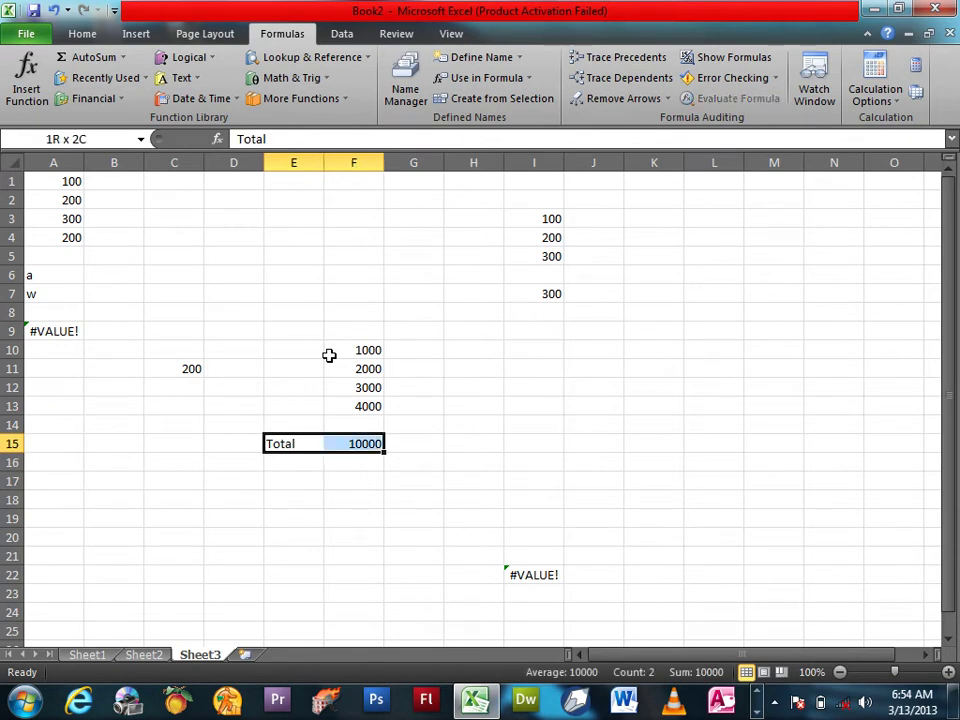
key("ctrl+b")
- Change the value in F10 to 1200
key("shift+Left")
key("Right")
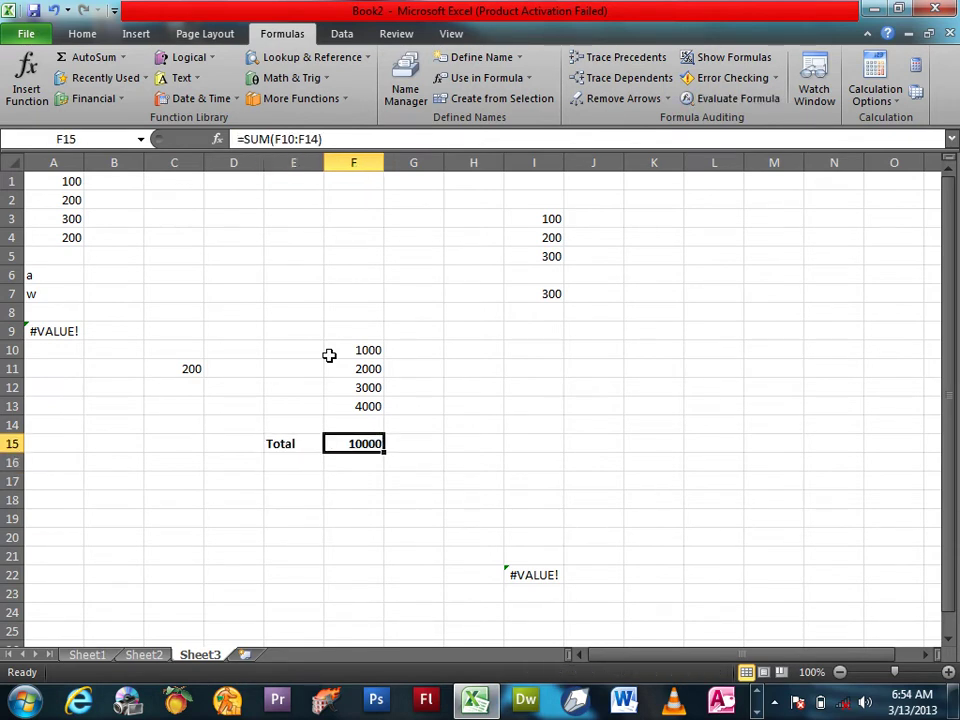
key("Up")
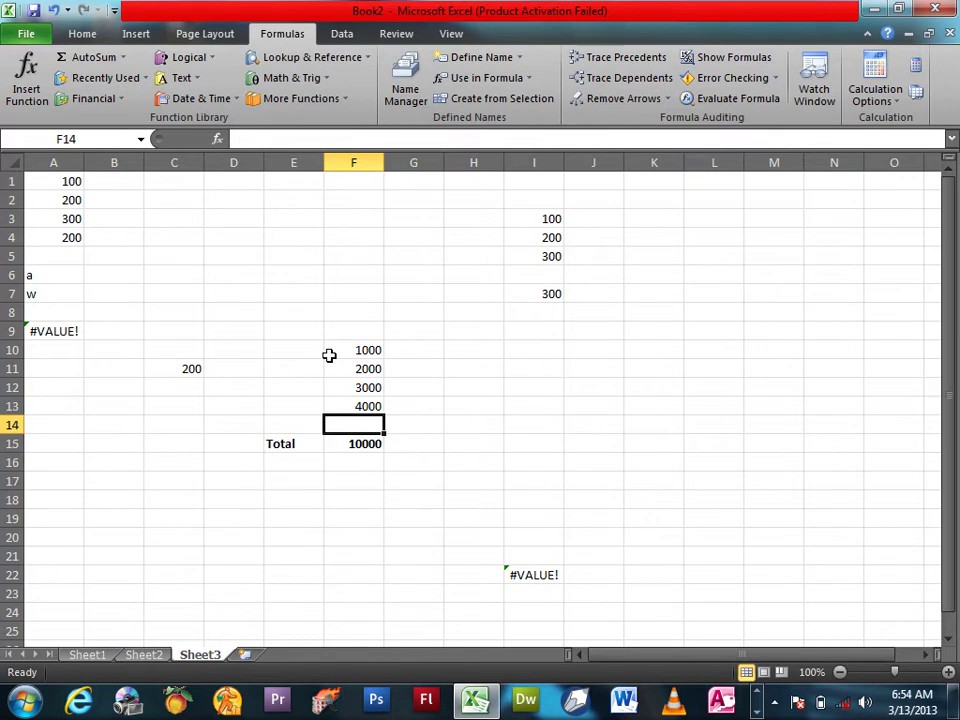
key("Up")
key("Up")
key("Up")
key("Up")
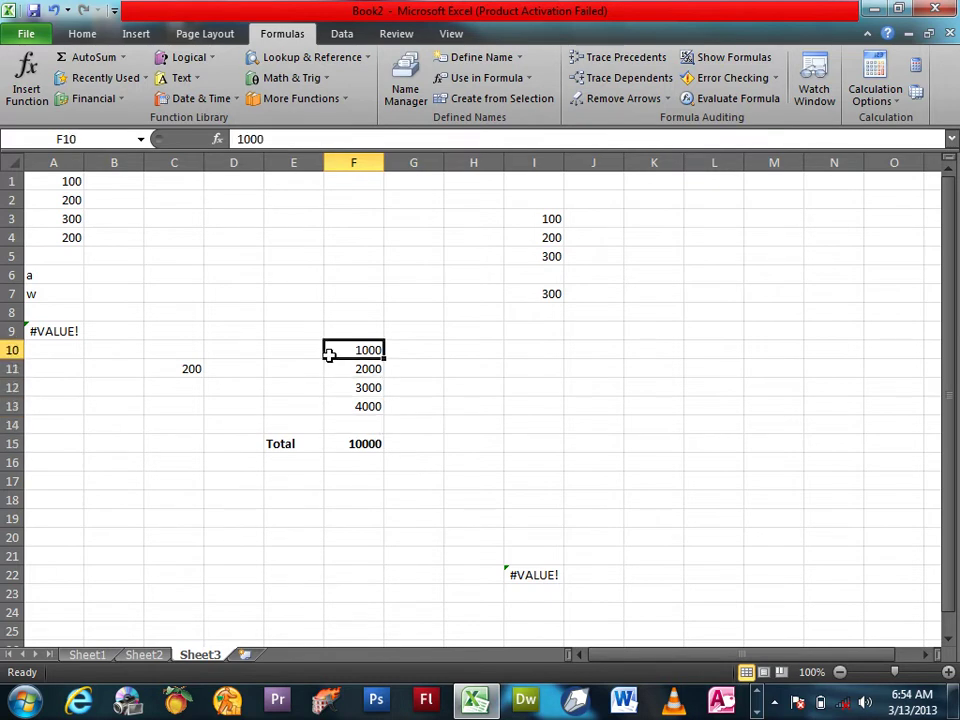
type("1200")
key("Return")
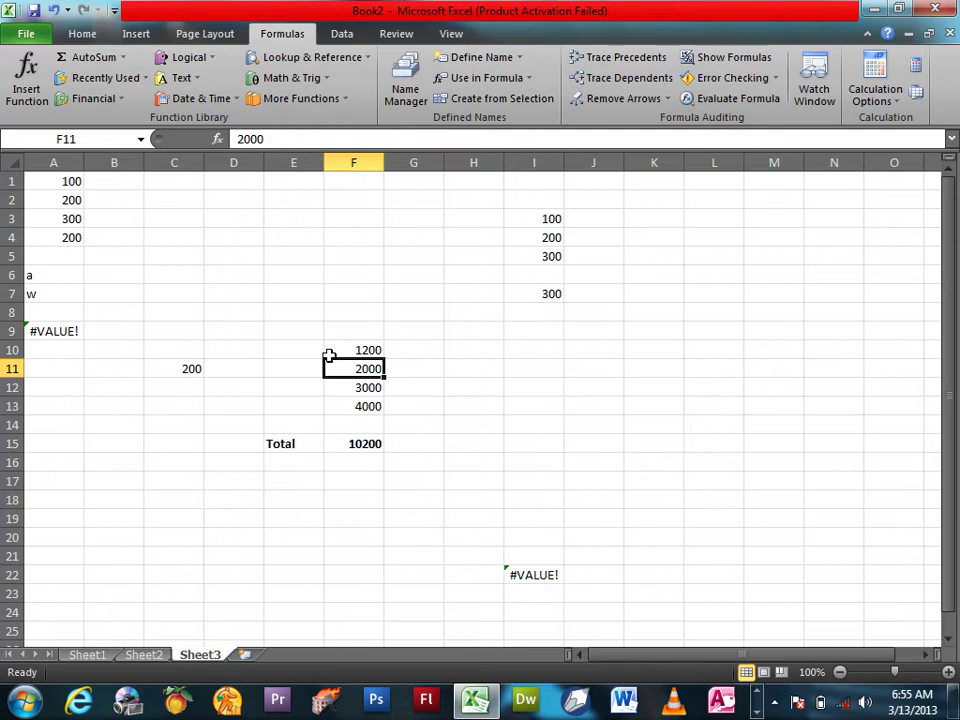
- Switch the workbook calculation option to Manual
left_click(375, 447)
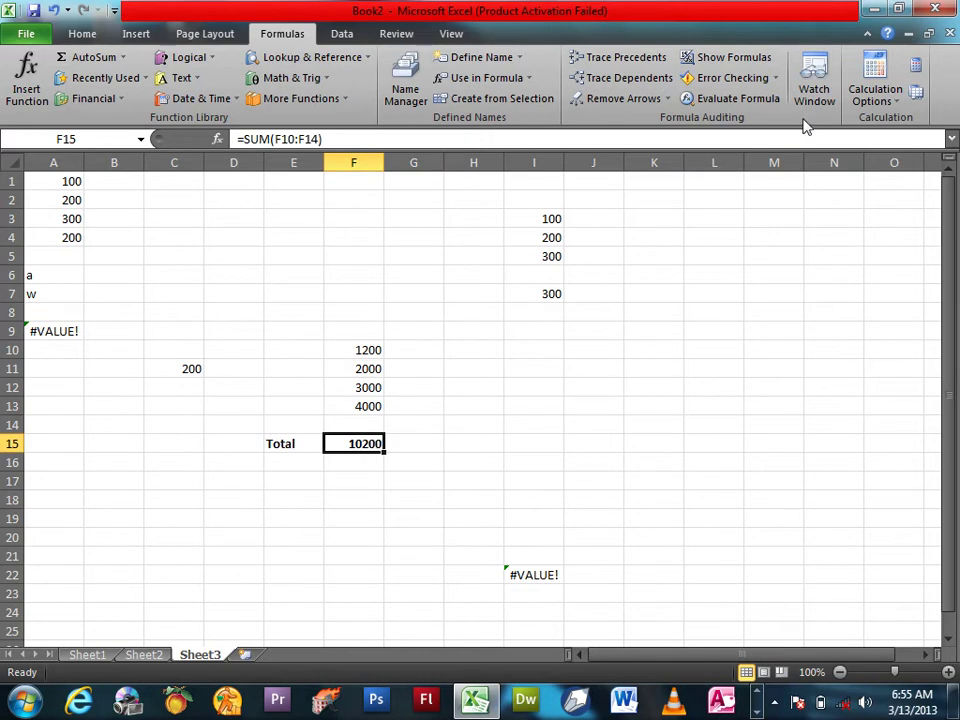
left_click(875, 92)
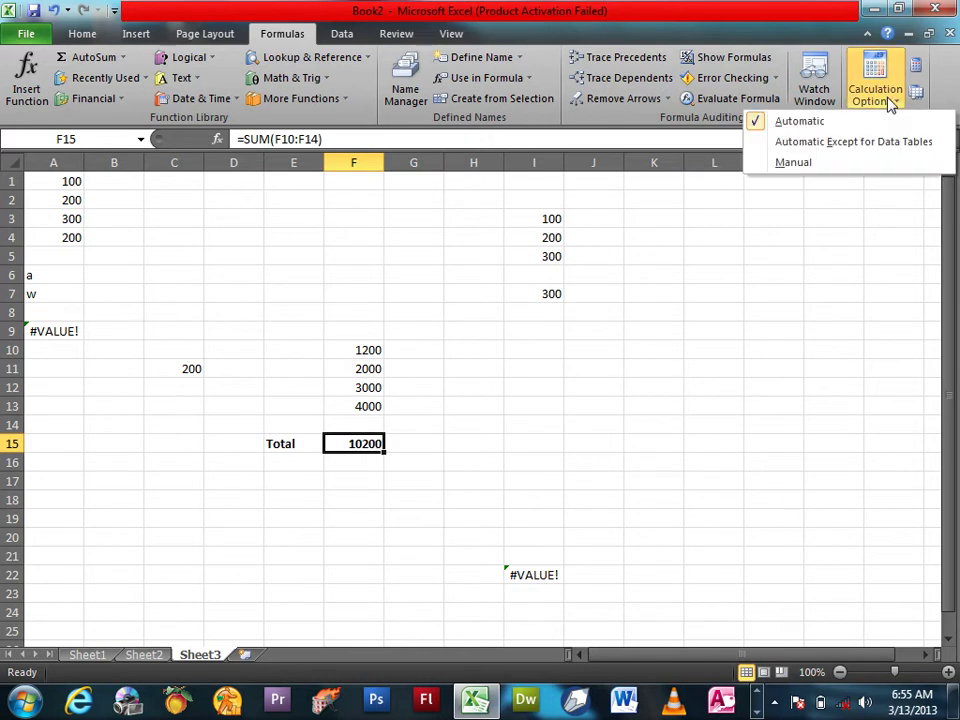
left_click(795, 164)
- Enter 0, then 4000 in F10, and recheck the Calculation Options menu
left_click(364, 348)
type("0")
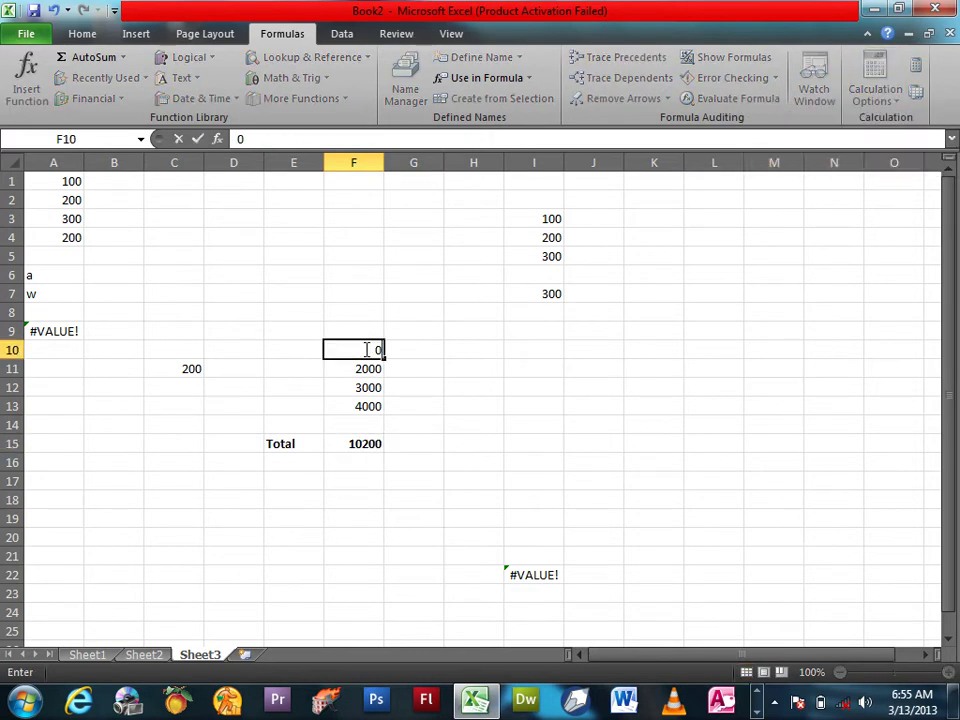
key("Return")
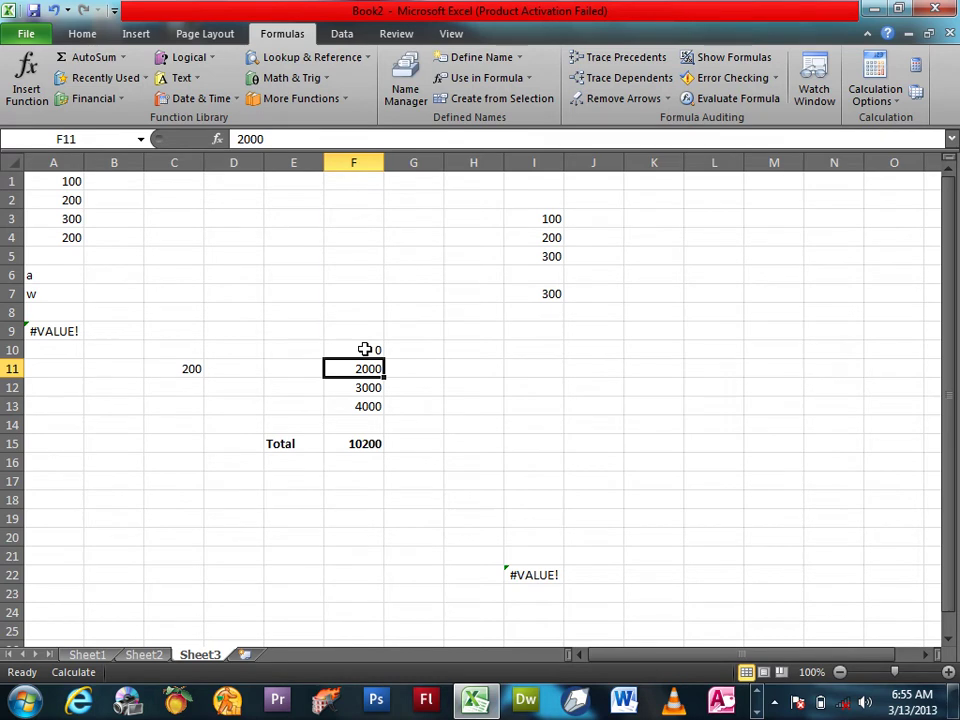
left_click(364, 348)
type("4000")
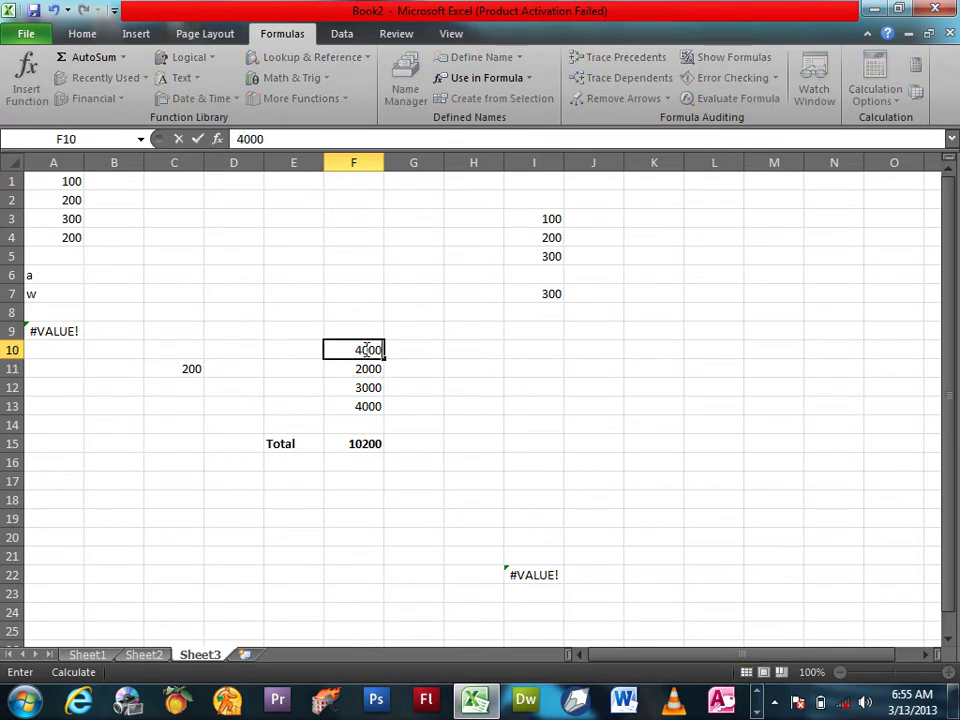
key("Return")
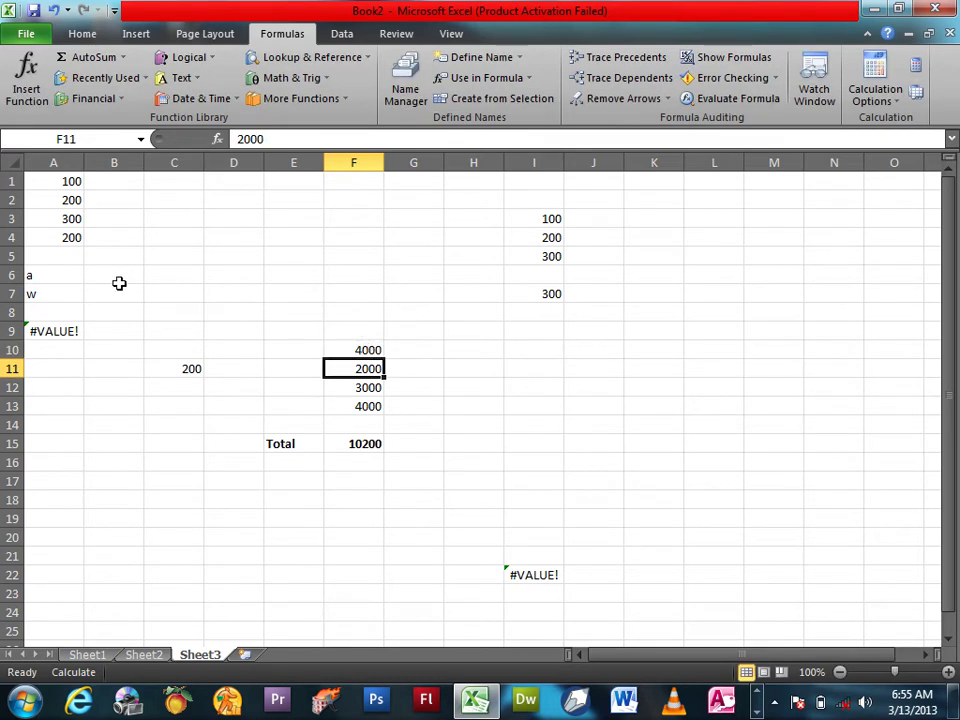
left_click(903, 110)
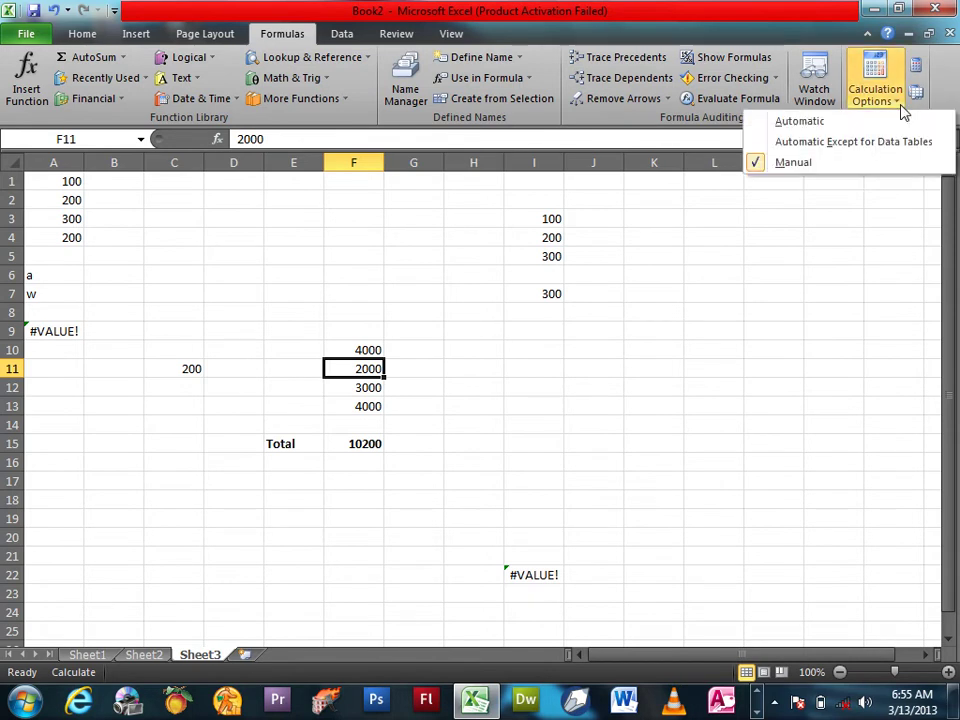
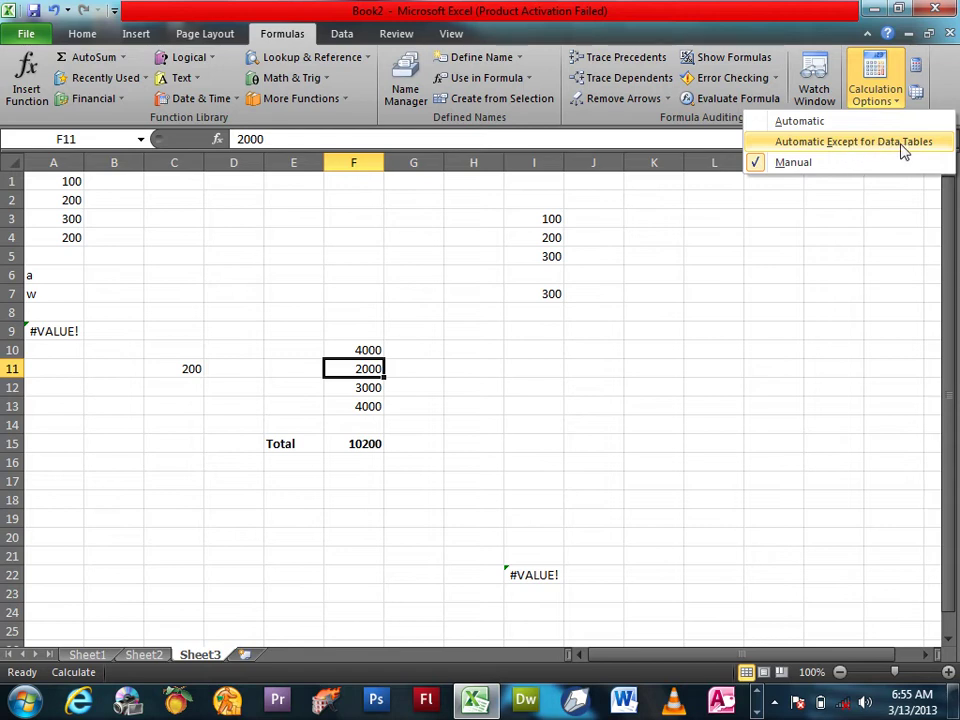
- On Sheet2, enter the headers S.Name, Program and Fee in A1:C1
left_click(155, 668)
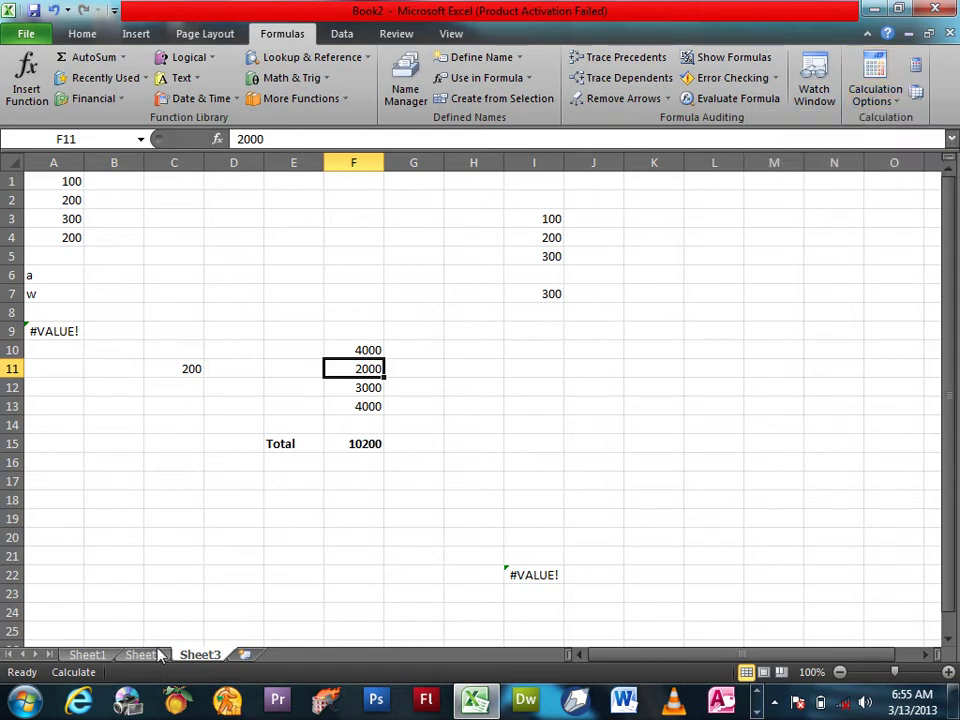
left_click(145, 655)
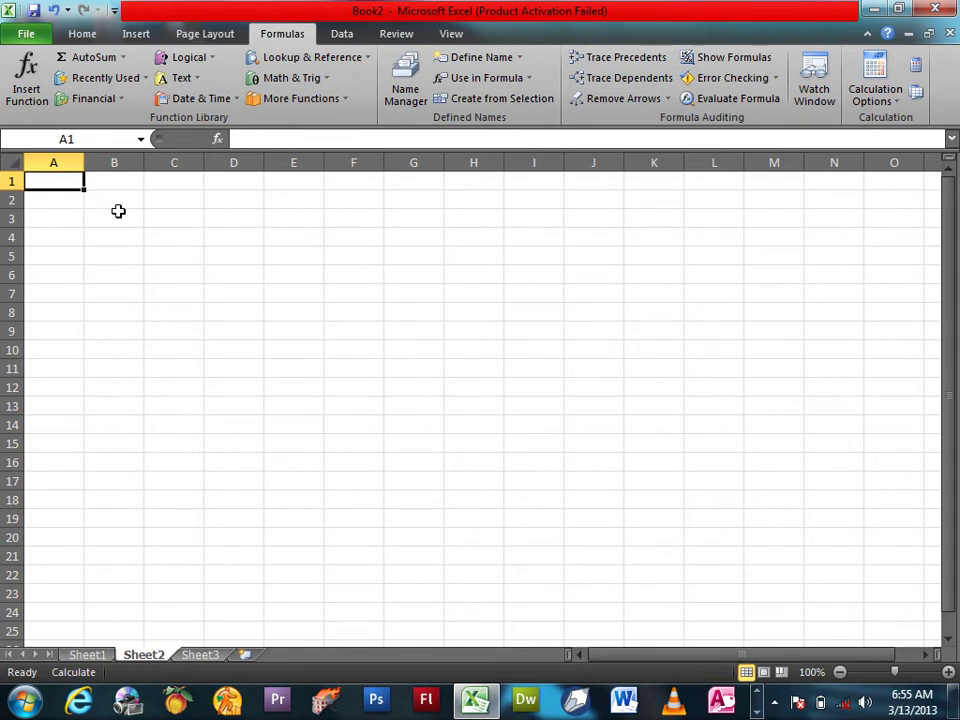
type("S")
type("Name")
key("Escape")
type("S.Name")
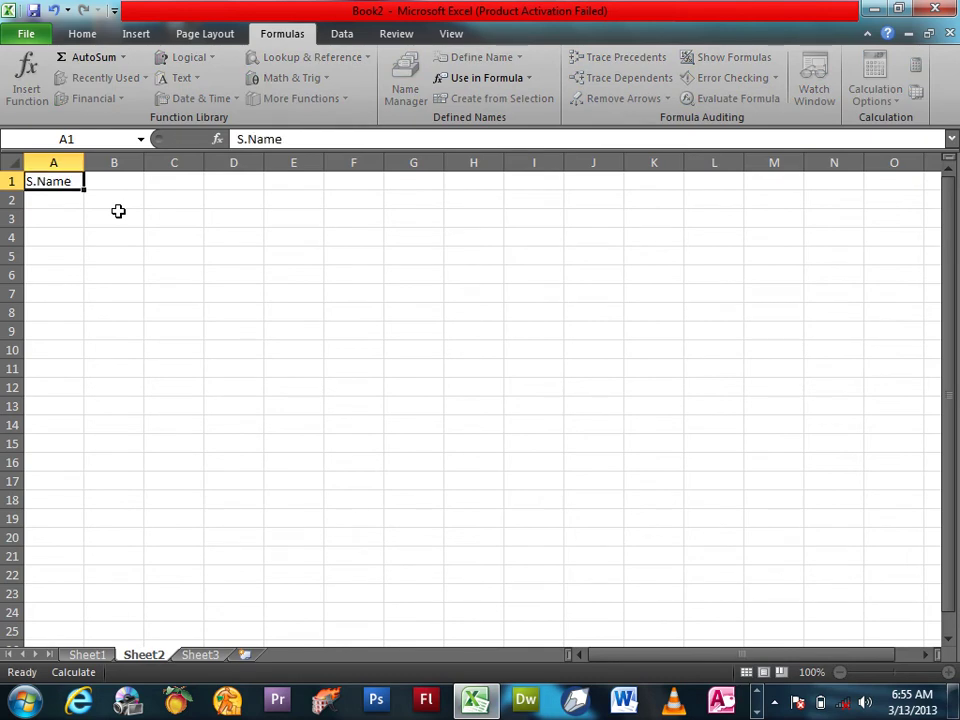
key("Tab")
type("Program")
key("Tab")
type("Fee")
key("Down")
key("Down")
- Enter the student names Wali, ali and khan in A2:A4
key("Left")
key("Down")
key("Left")
key("Up")
key("Up")
type("Wali")
key("Return")
type("ali")
key("Return")
type("khan")
- Fill DIT into B2:B4 and enter fees of 2000 in C2:C4
left_click(118, 211)
left_click_drag(118, 203, 118, 237)
type("DIT")
key("ctrl+Return")
key("Right")
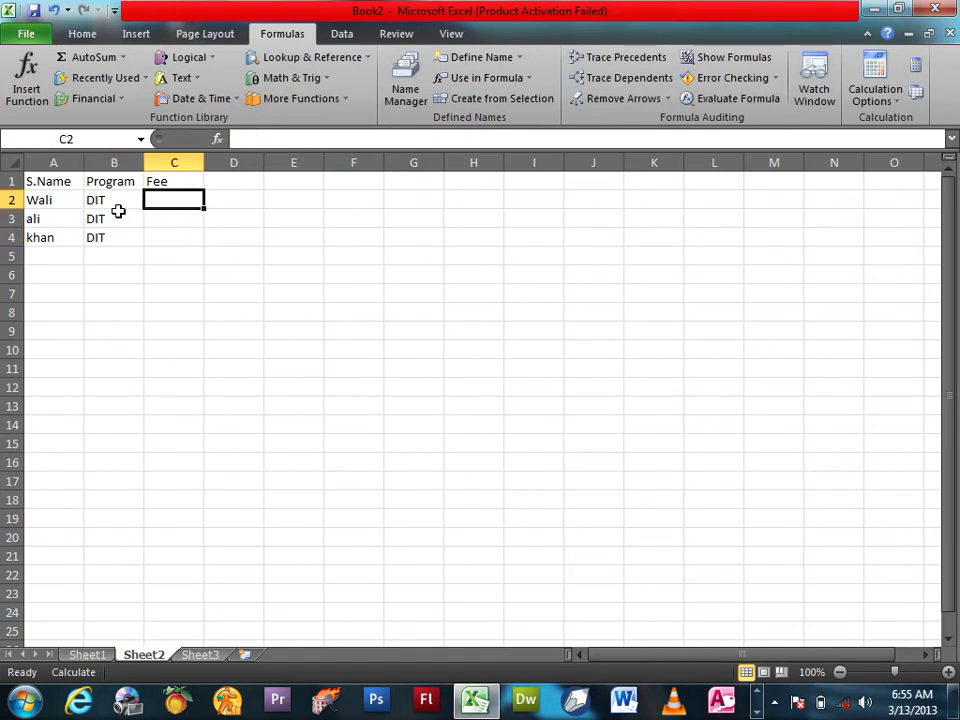
type("2000")
key("Return")
type("2-000")
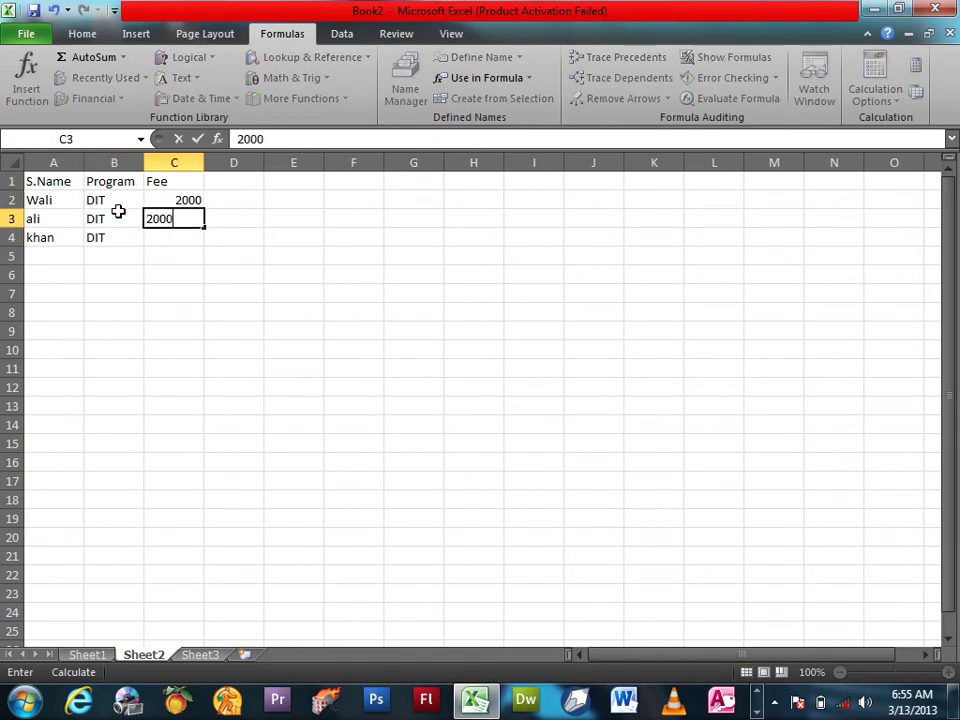
key("Return")
type("20000")
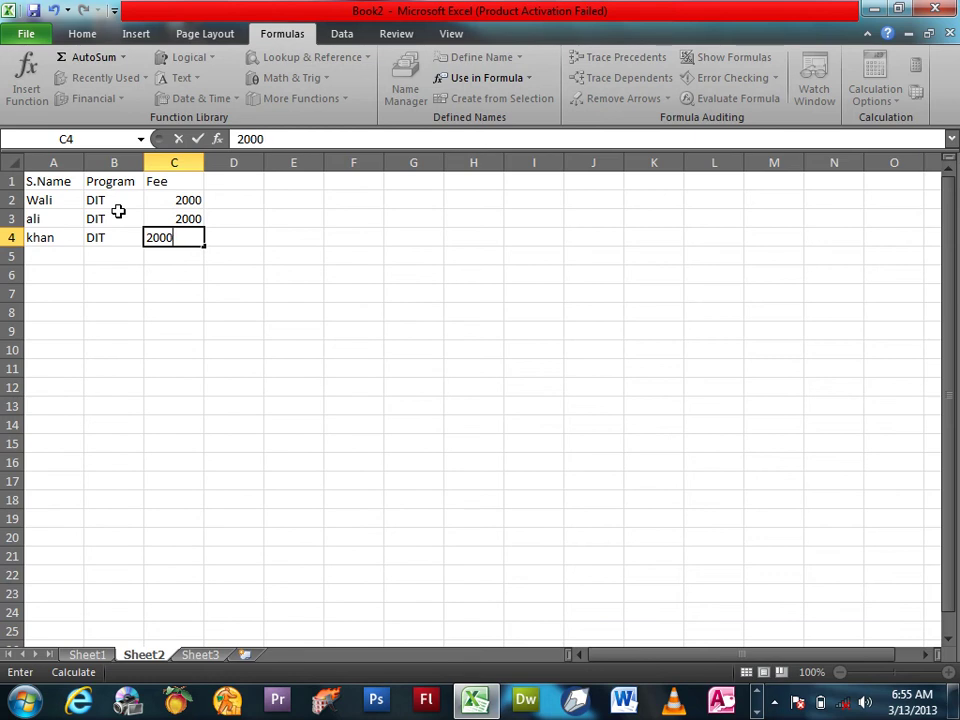
key("Return")
- Label A5 Total and AutoSum C2:C4 into C5 for a total of 6000
type("Total")
key("Tab")
key("Tab")
key("alt+equal")
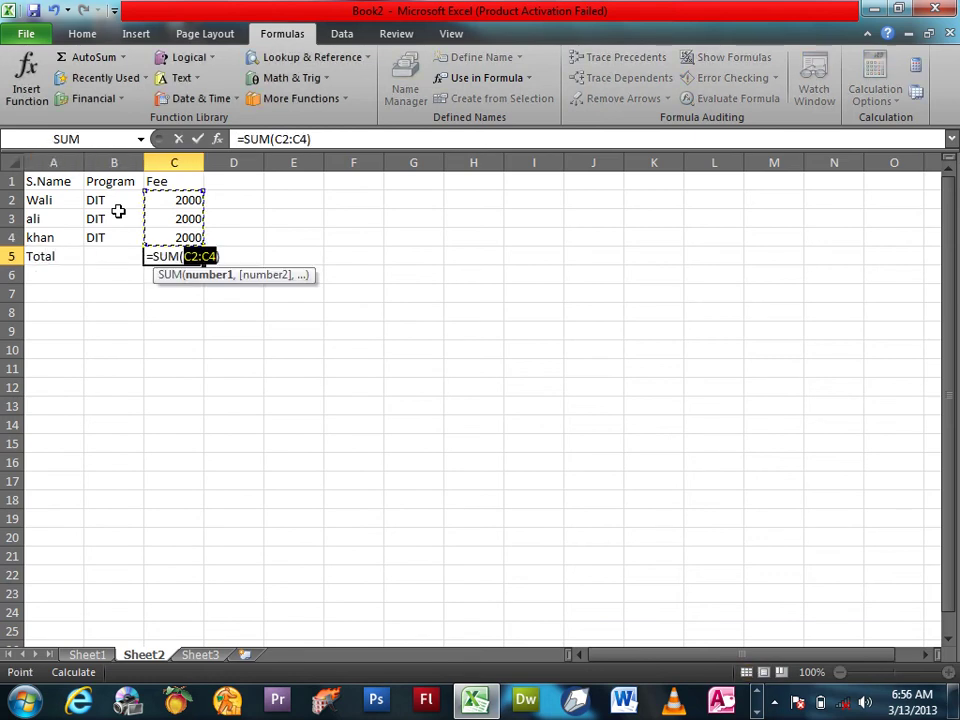
key("Return")
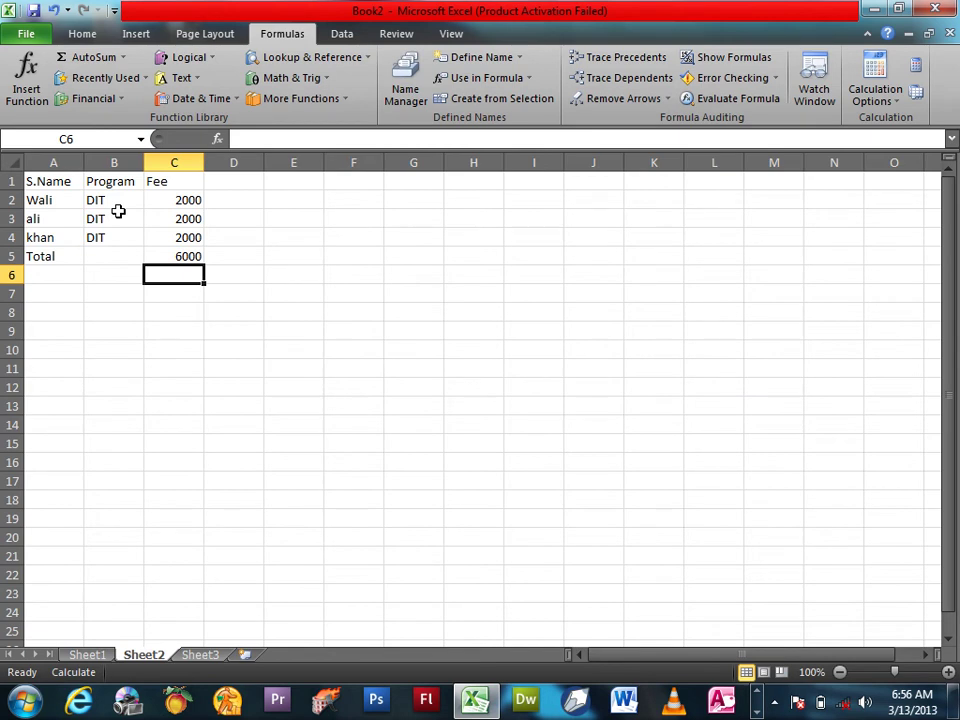
key("Up")
key("Up")
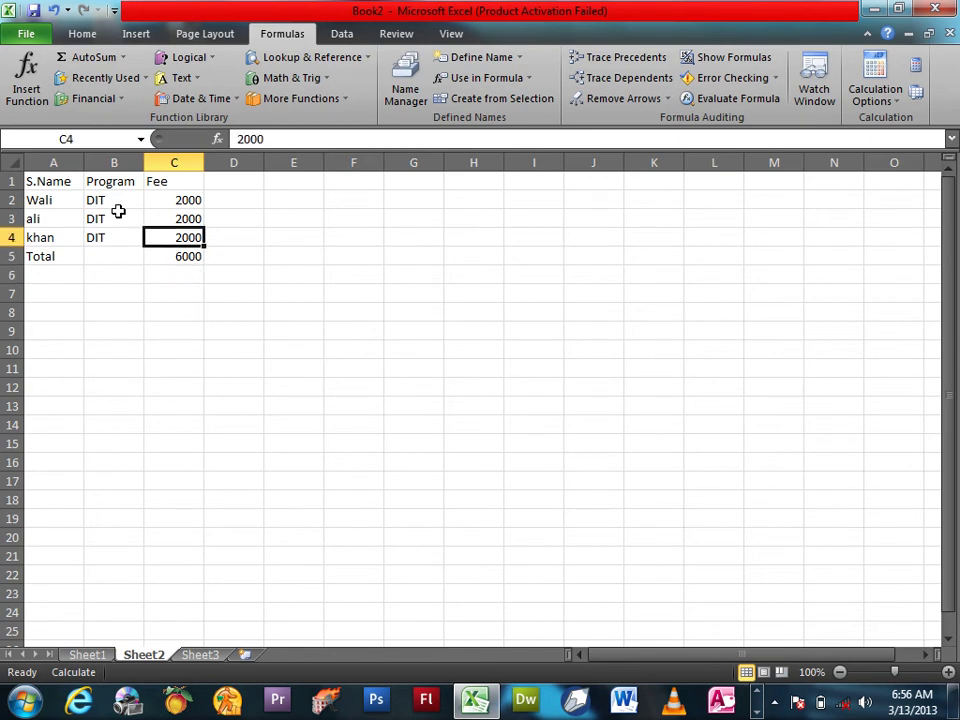
- Select A1:C5 and insert a 3-D clustered column chart of the fee table
left_click_drag(171, 257, 62, 181)
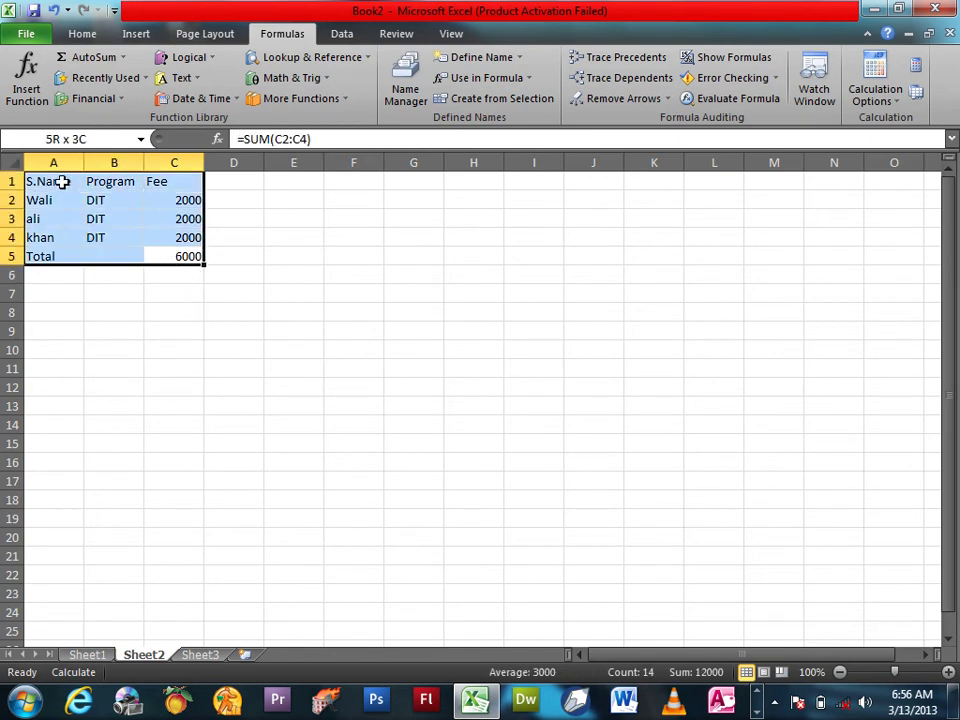
left_click(870, 95)
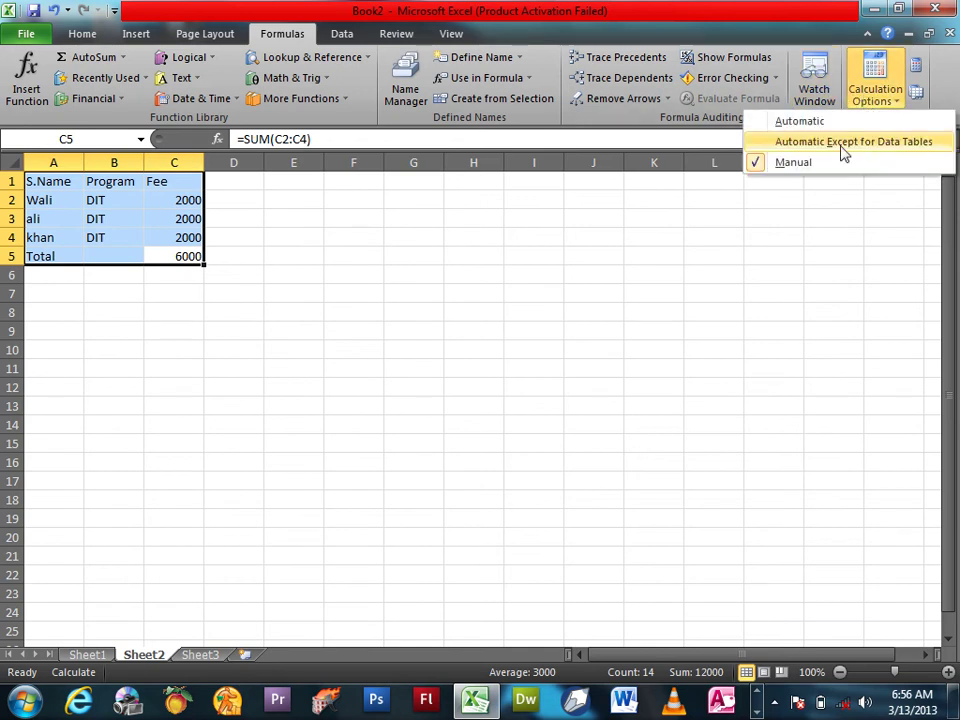
left_click(136, 34)
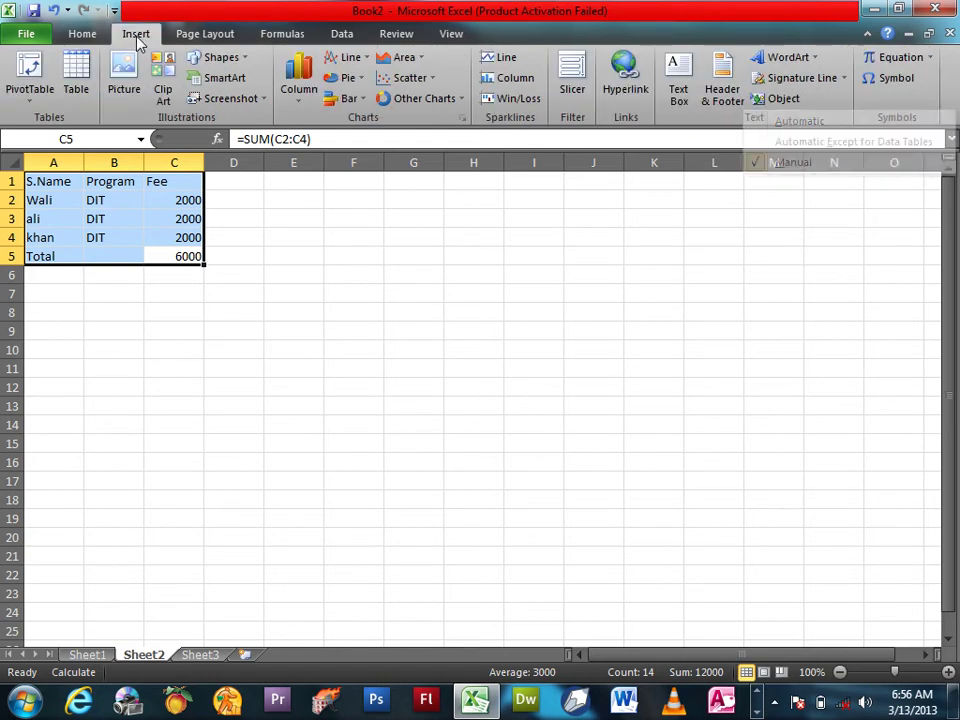
left_click(26, 100)
left_click(24, 104)
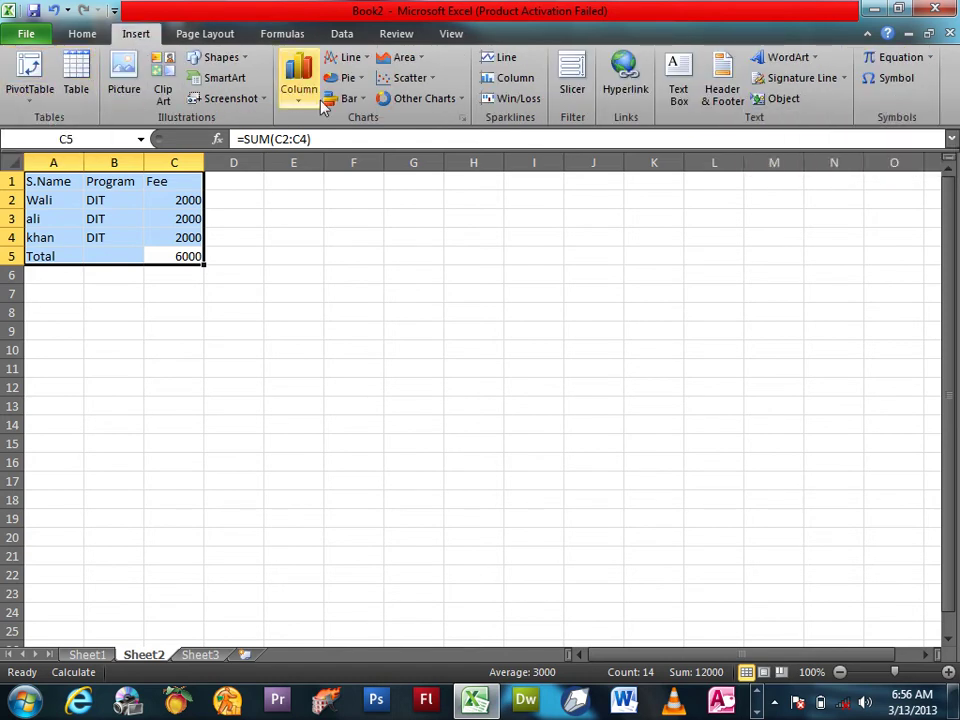
left_click(316, 100)
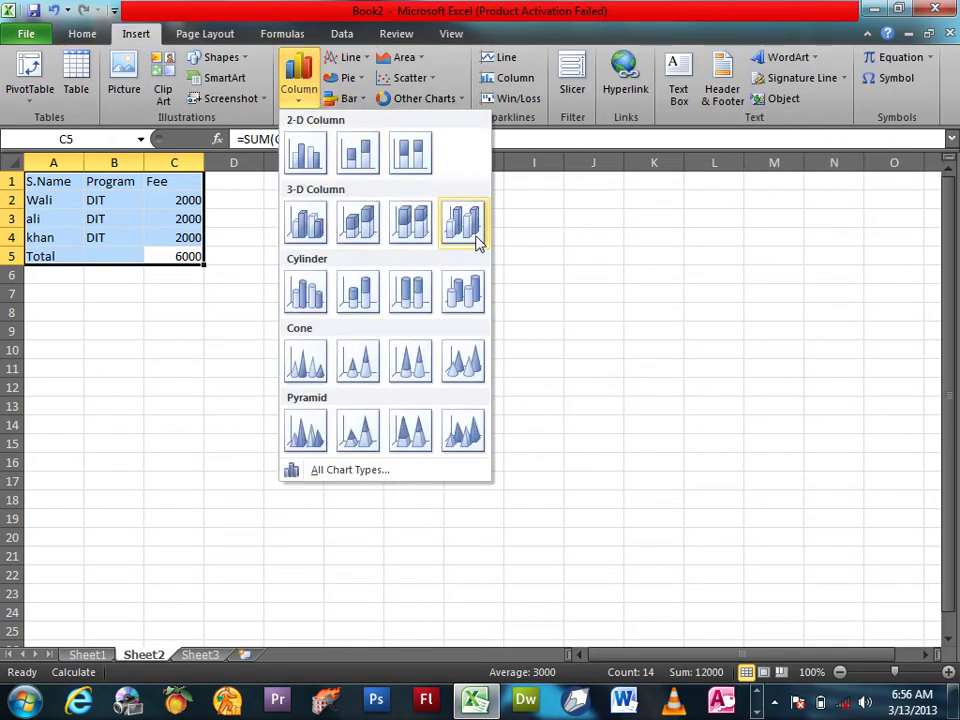
left_click(474, 236)
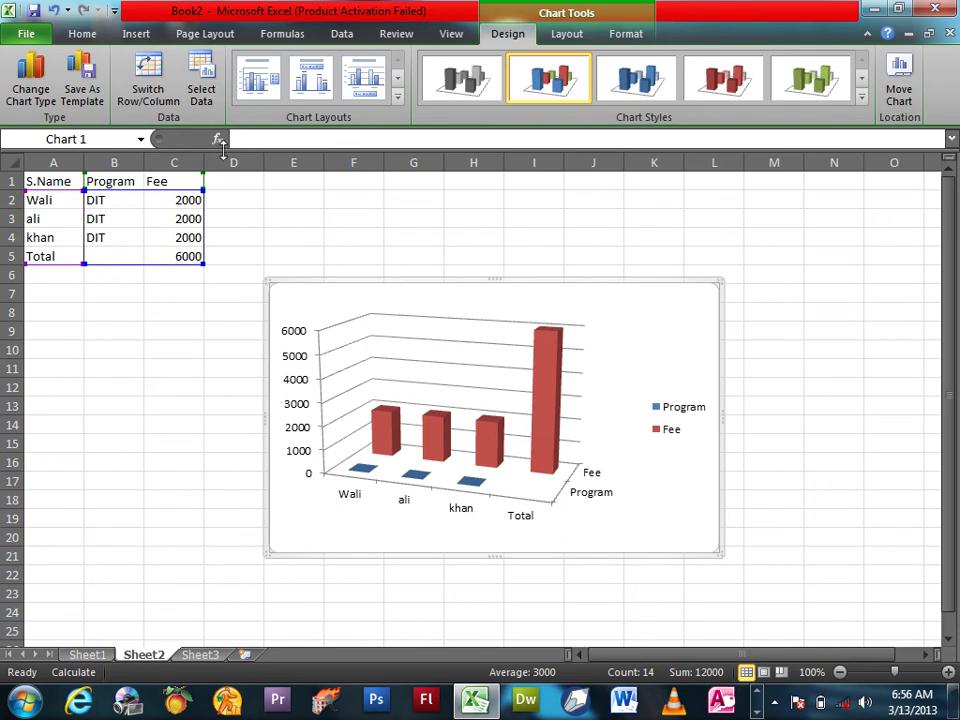
left_click(183, 200)
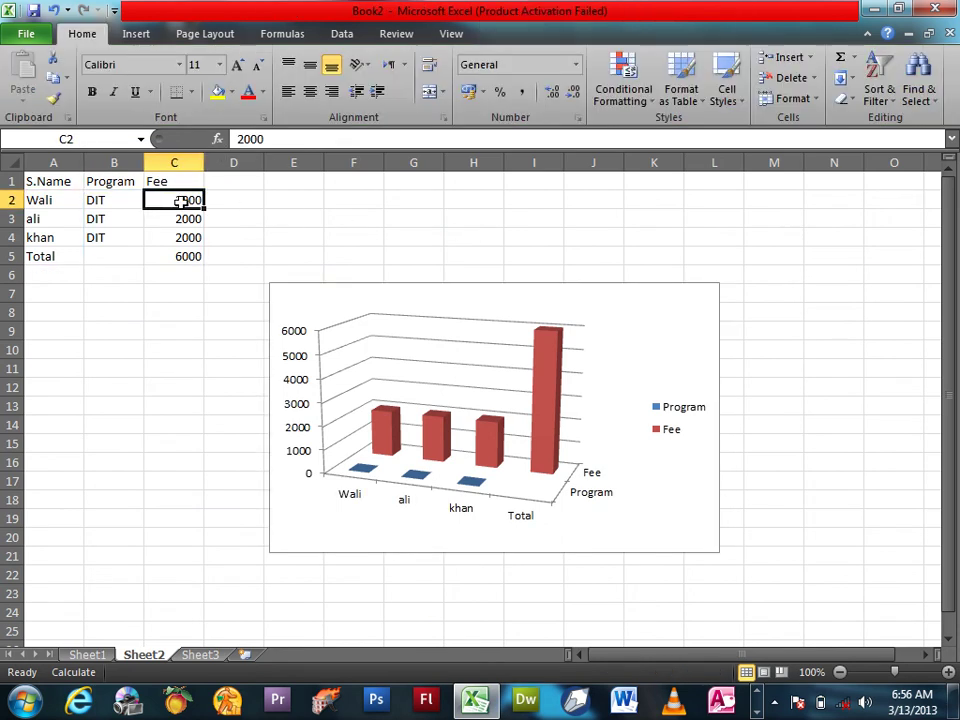
- Change Wali's fee in C2 to 1000 and set calculation to Automatic
type("1")
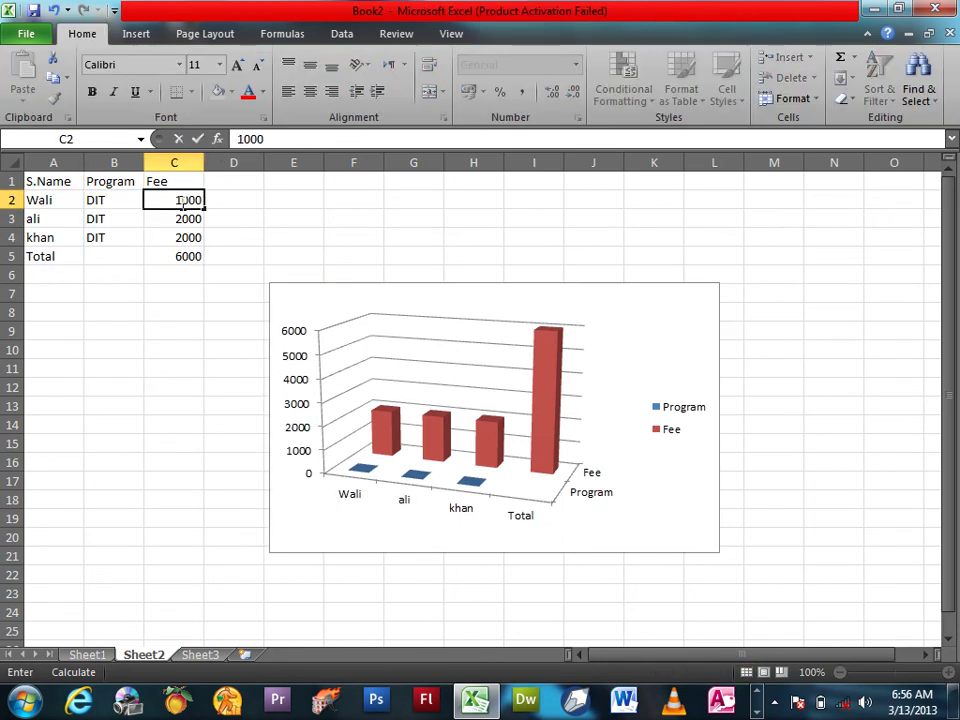
key("Return")
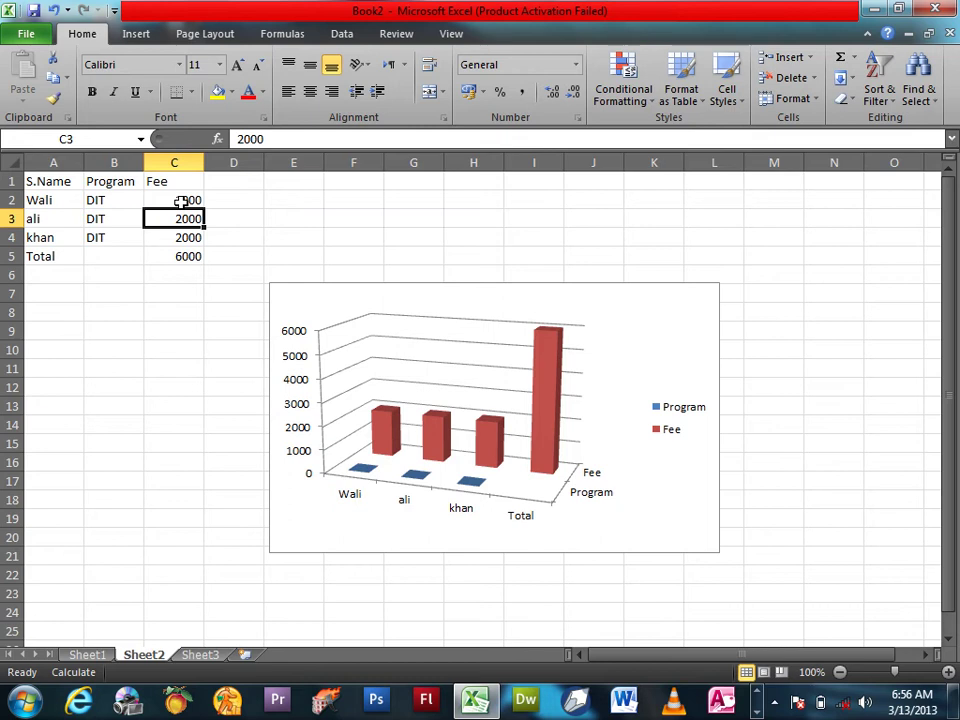
left_click(300, 34)
left_click(876, 95)
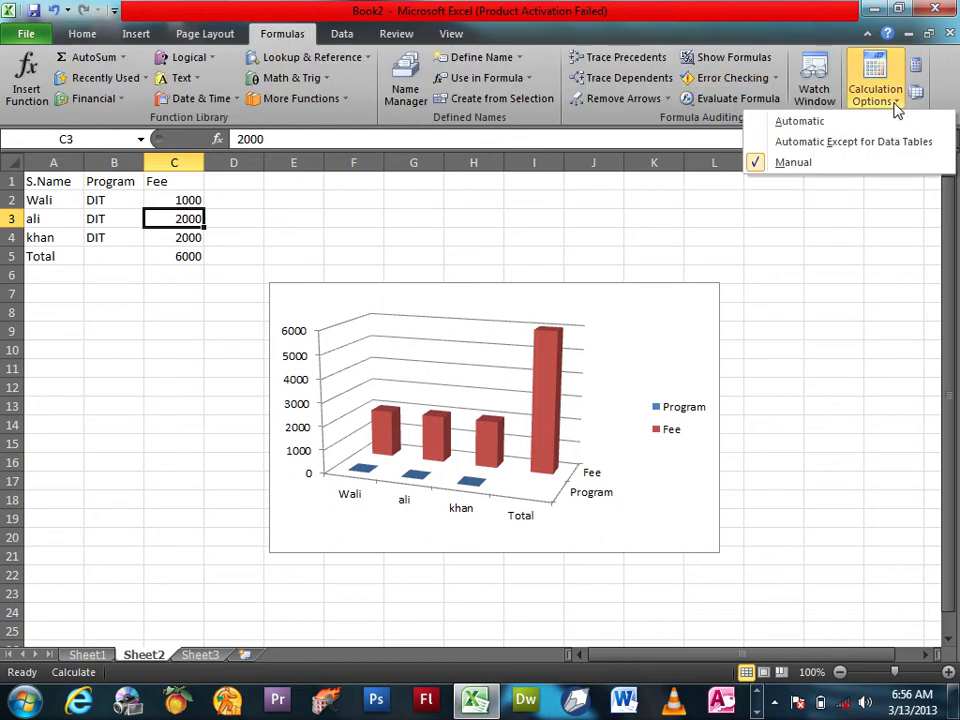
left_click(840, 143)
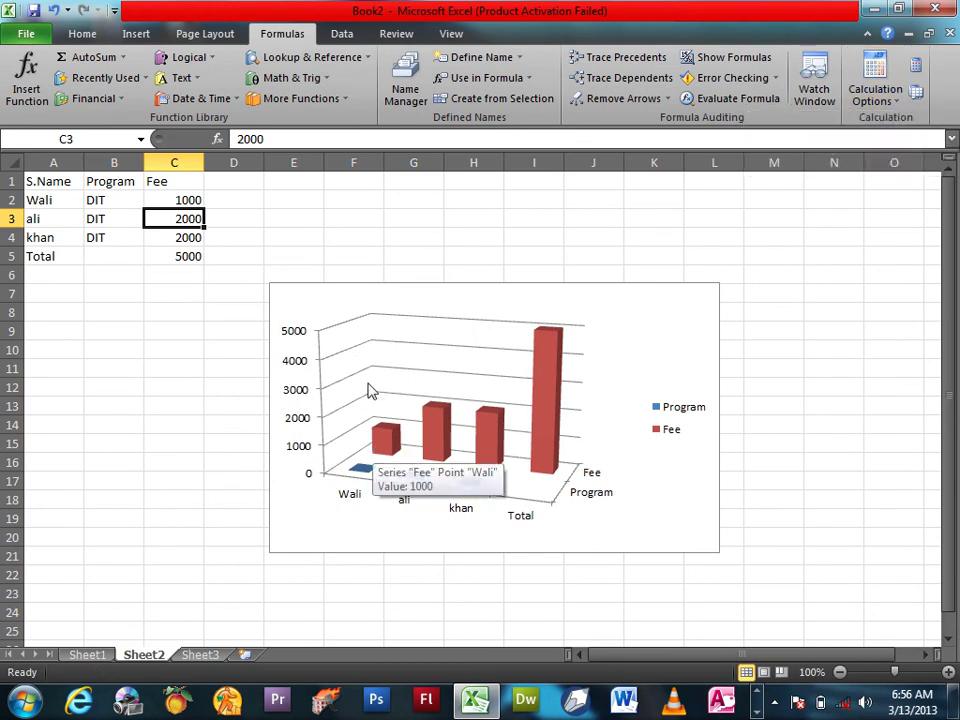
- Change C2 to 5000 so the Total becomes 9000 and the chart updates
left_click(189, 197)
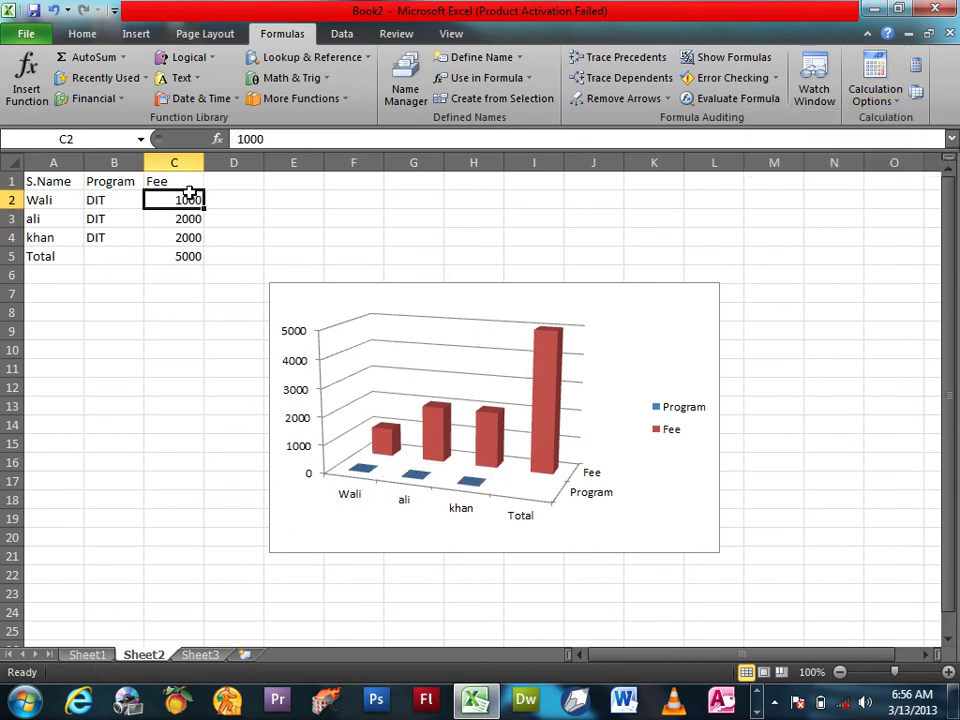
type("5000")
key("Return")
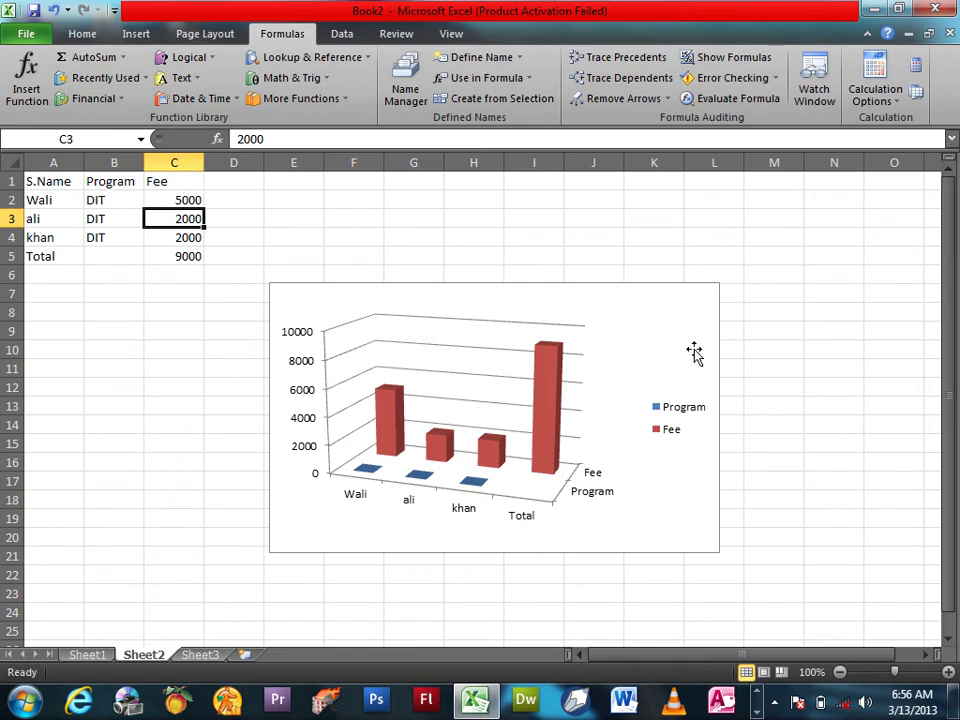
left_click(692, 351)
left_click(840, 185)
- Switch workbook calculation to Manual in Calculation Options
left_click(896, 100)
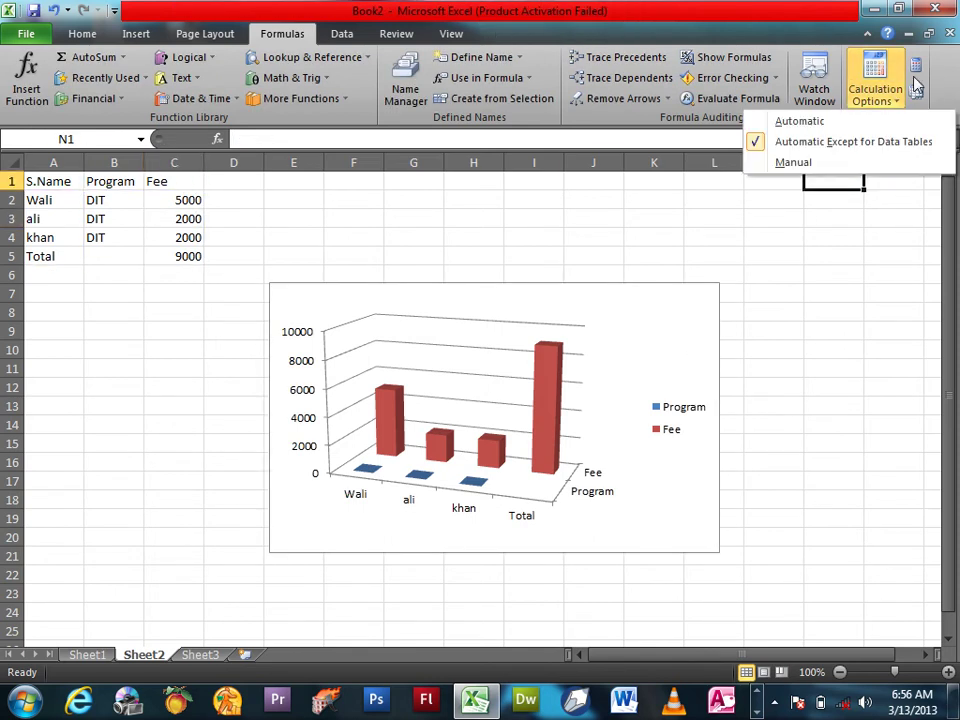
left_click(915, 80)
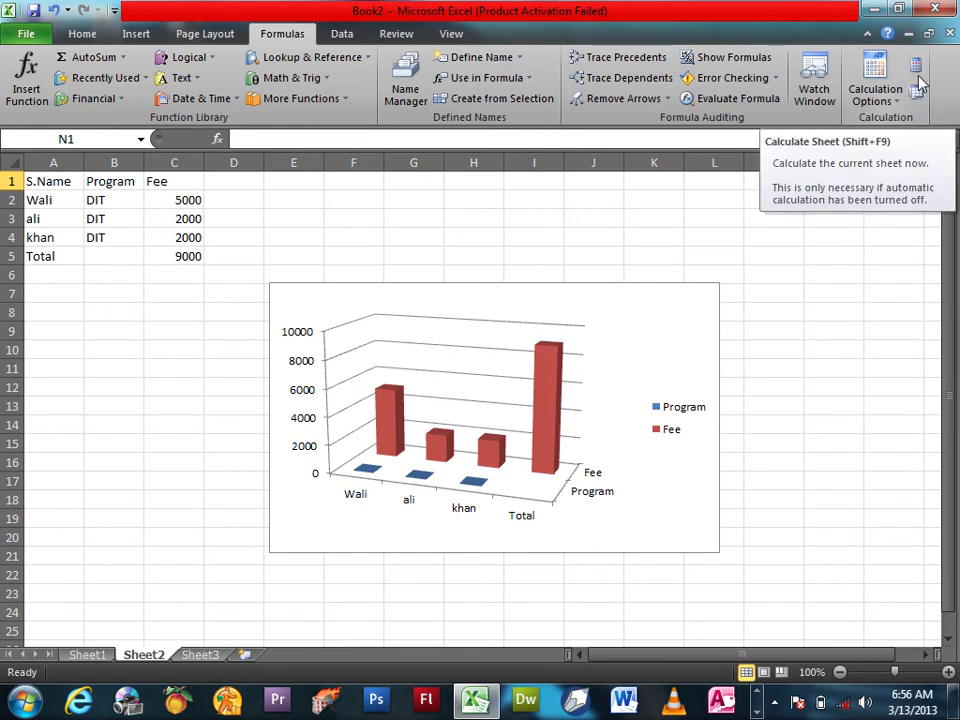
left_click(876, 95)
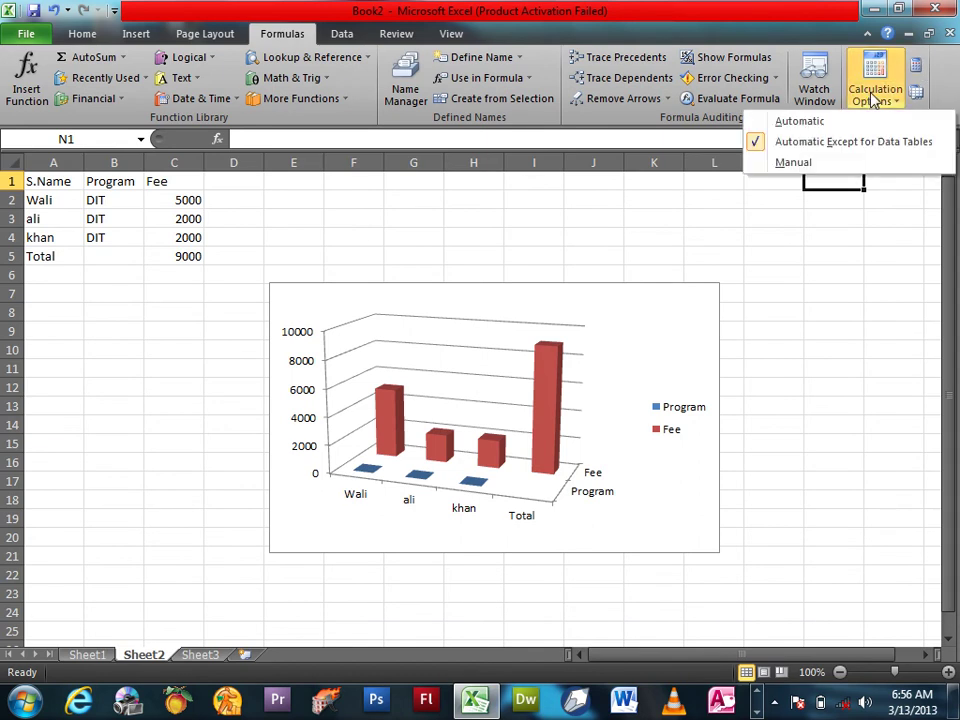
left_click(768, 164)
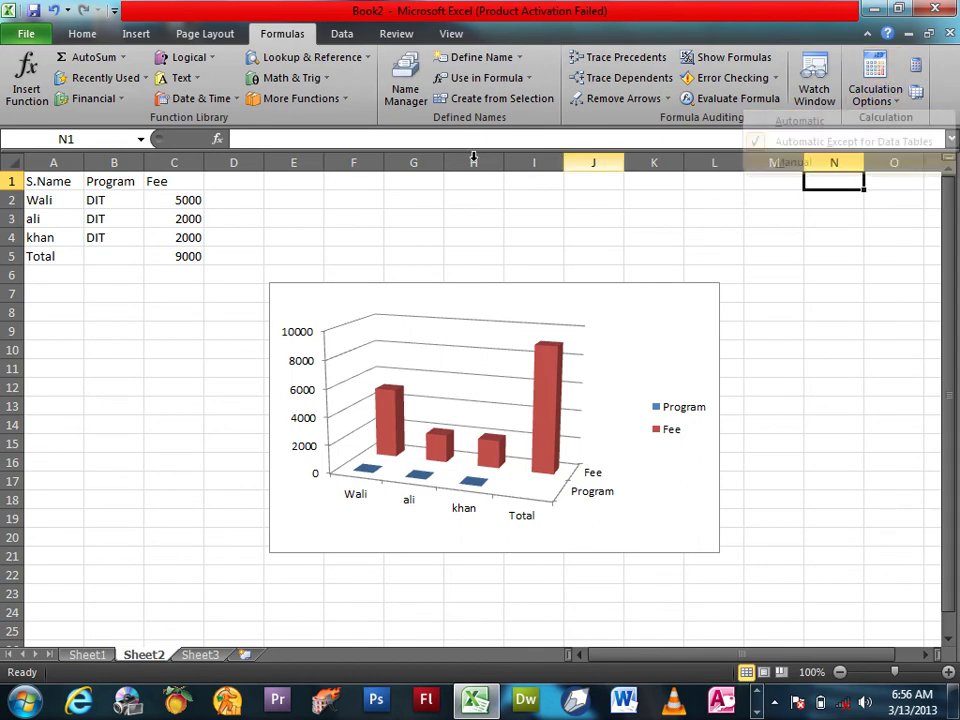
- Enter 1000 in C2 and C3, then Calculate Now so C5 totals 4000
left_click(173, 198)
type("1000")
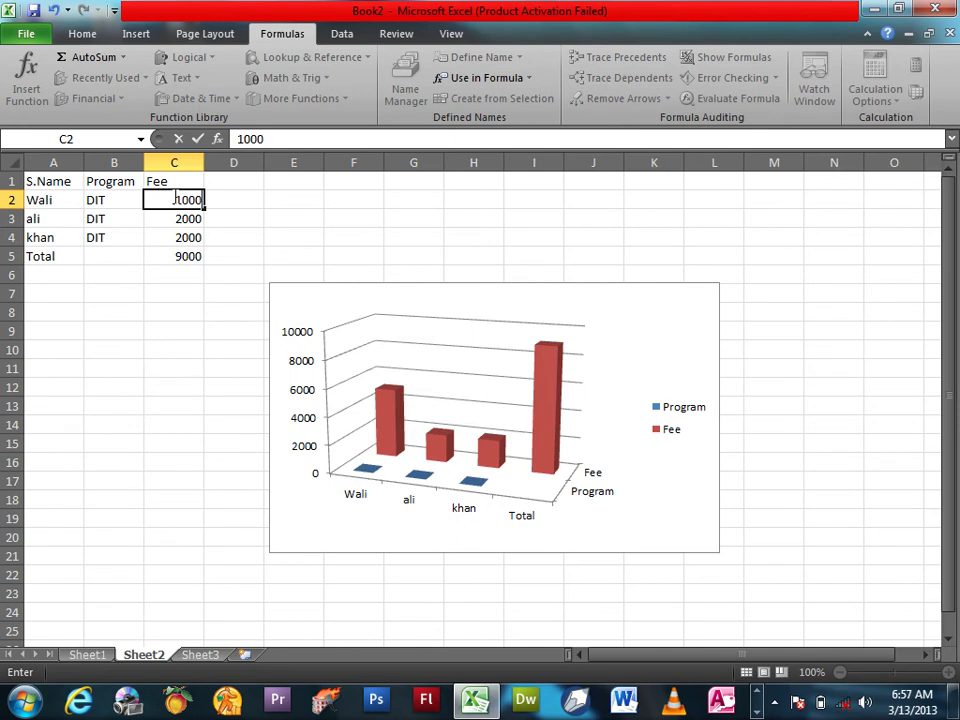
key("Return")
type("100")
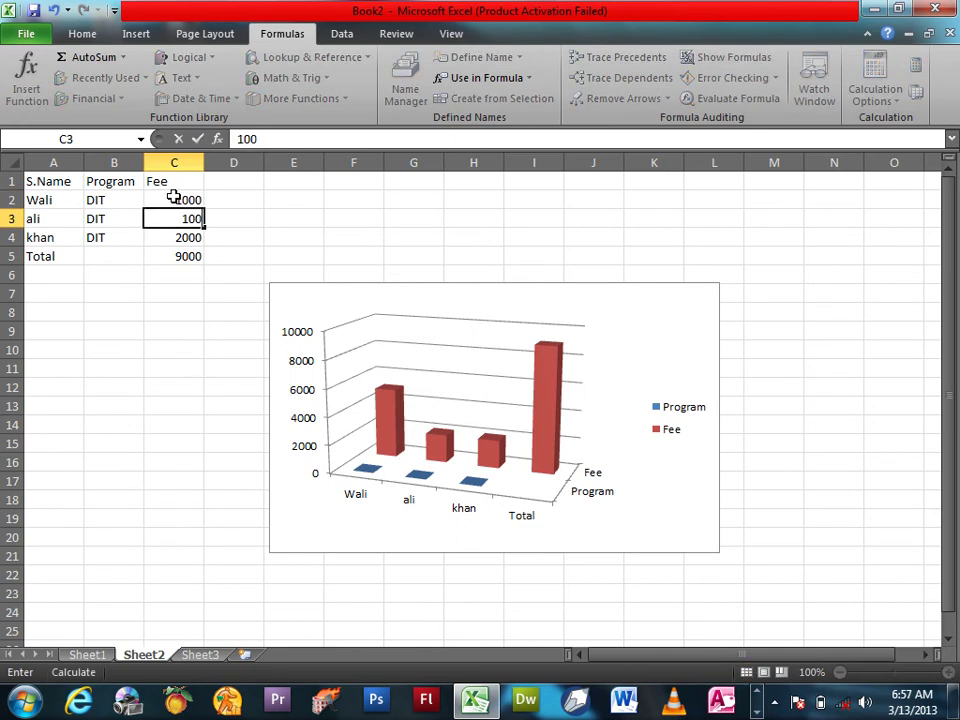
type("0")
key("Return")
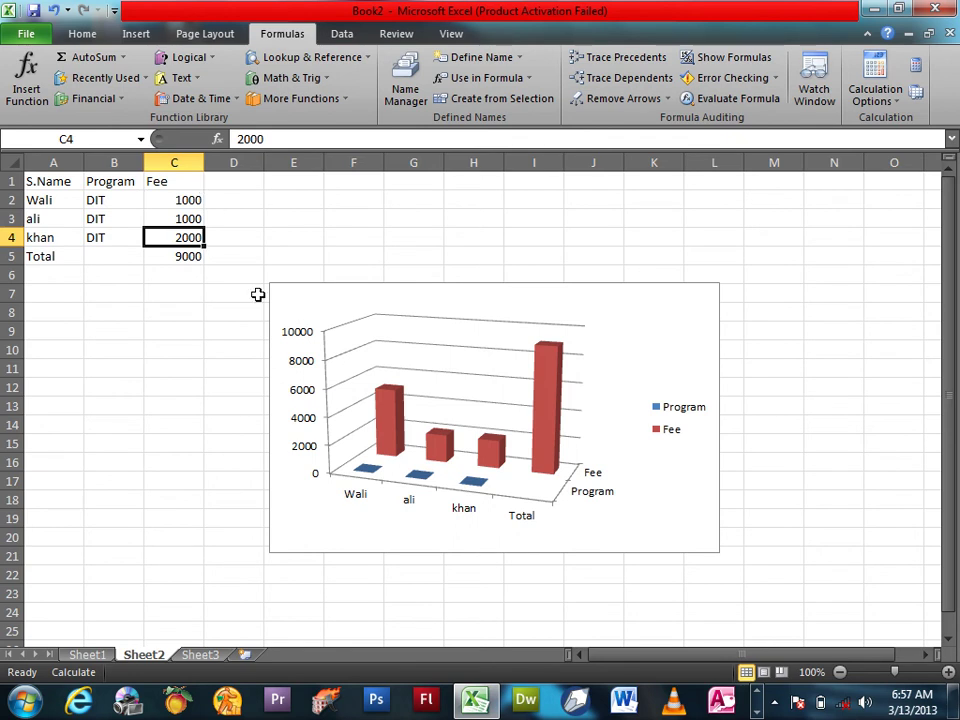
left_click(162, 258)
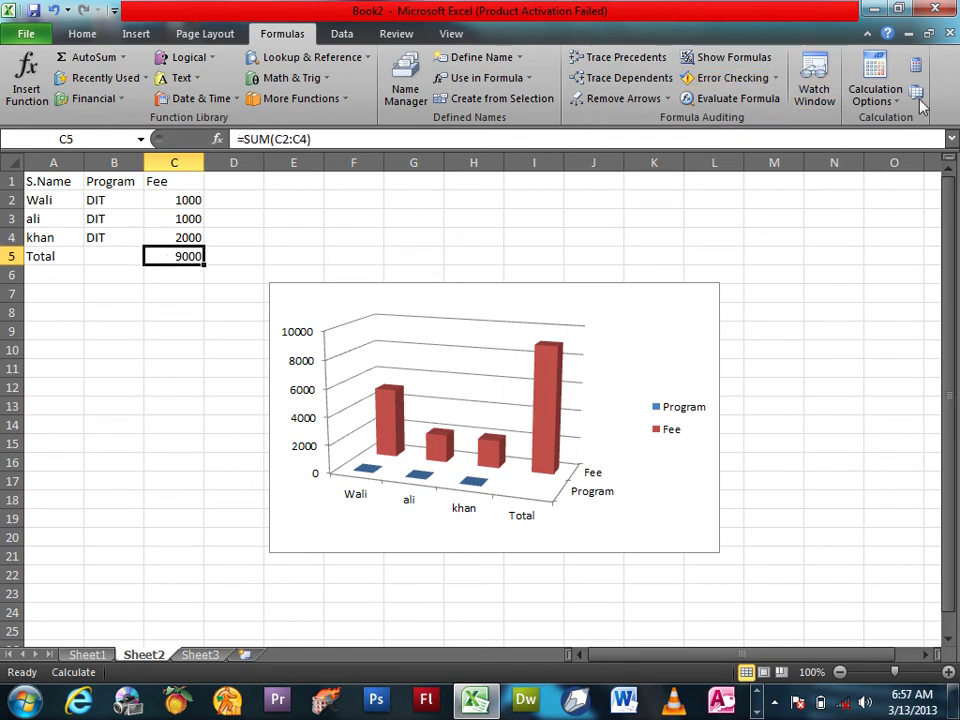
left_click(916, 66)
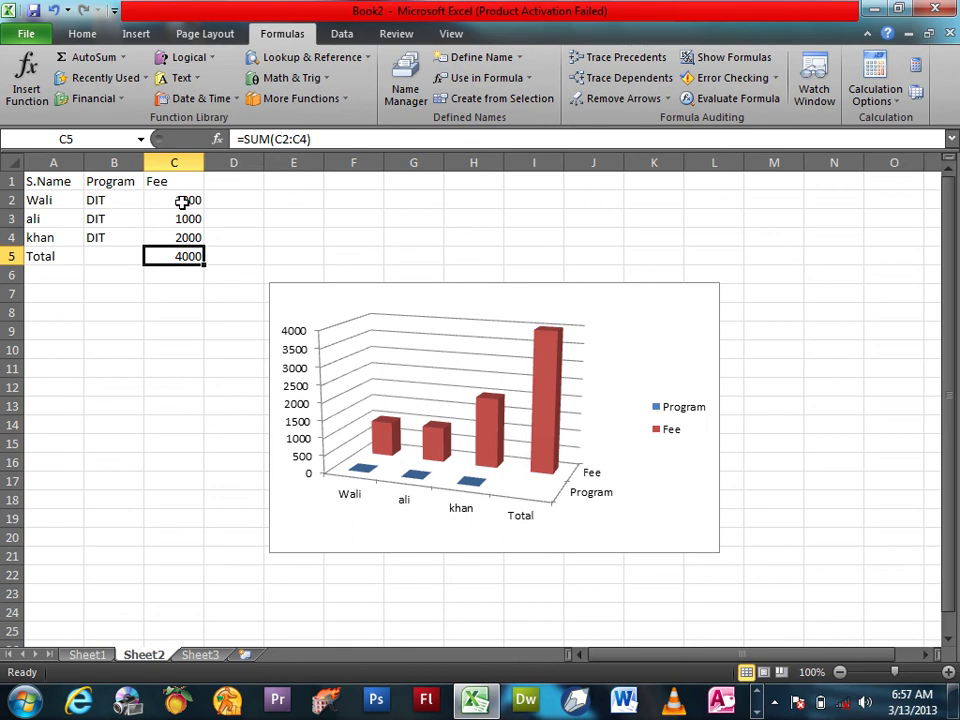
left_click(86, 487)
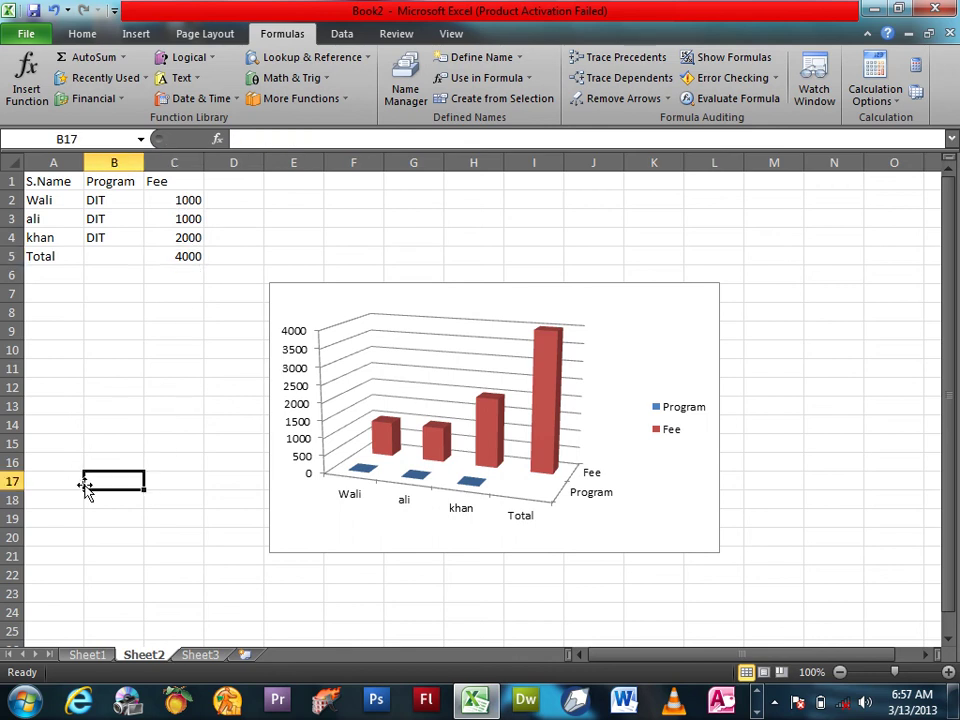
- Enter 2000, 3000 and 4000 in B15:B17 and AutoSum them into B18
left_click(96, 440)
type("2000")
key("Return")
type("3--")
type("000")
key("Return")
type("4000")
key("Return")
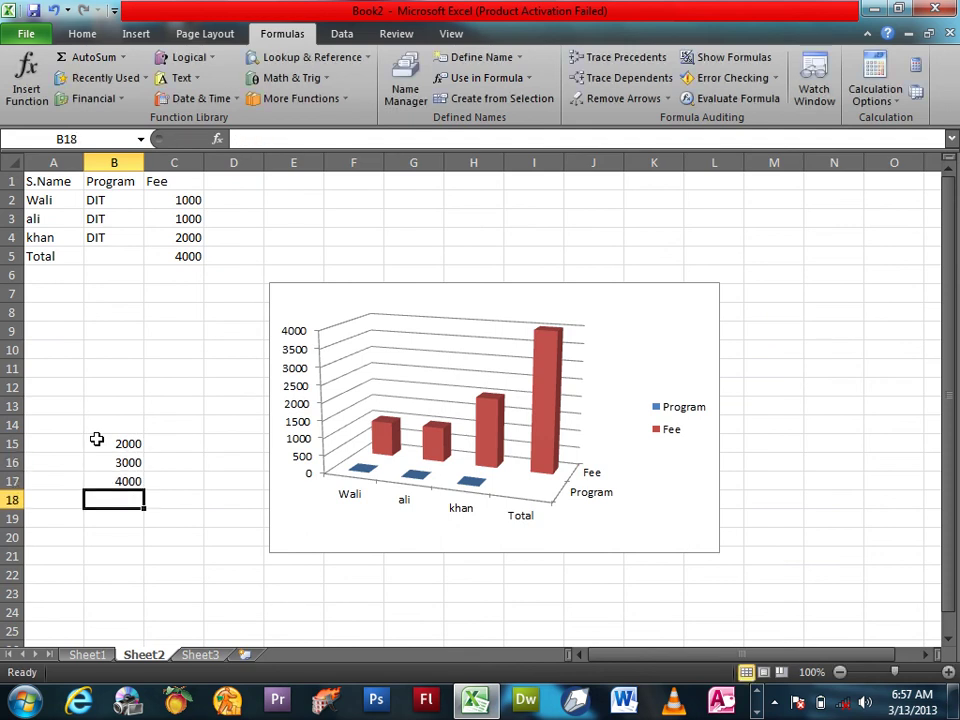
key("alt+equal")
key("Return")
- Change B16 to 12 and C4 to 3242, recalculate totals to 6012 and 5242, then delete the chart
key("Down")
key("Down")
key("Up")
key("Up")
key("Up")
key("Up")
key("Up")
type("12")
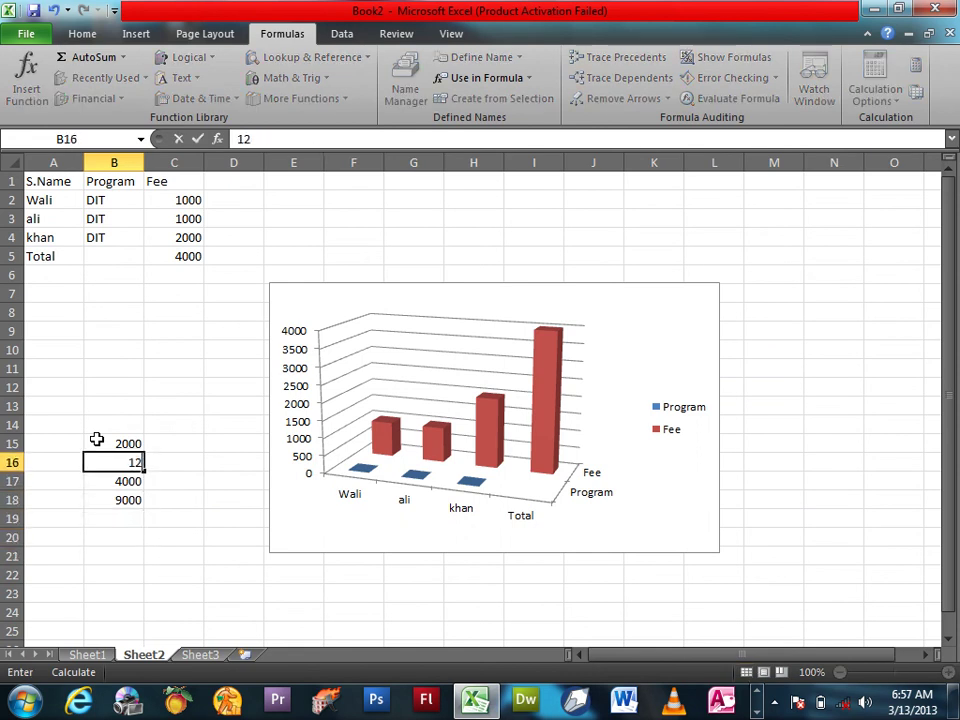
key("Return")
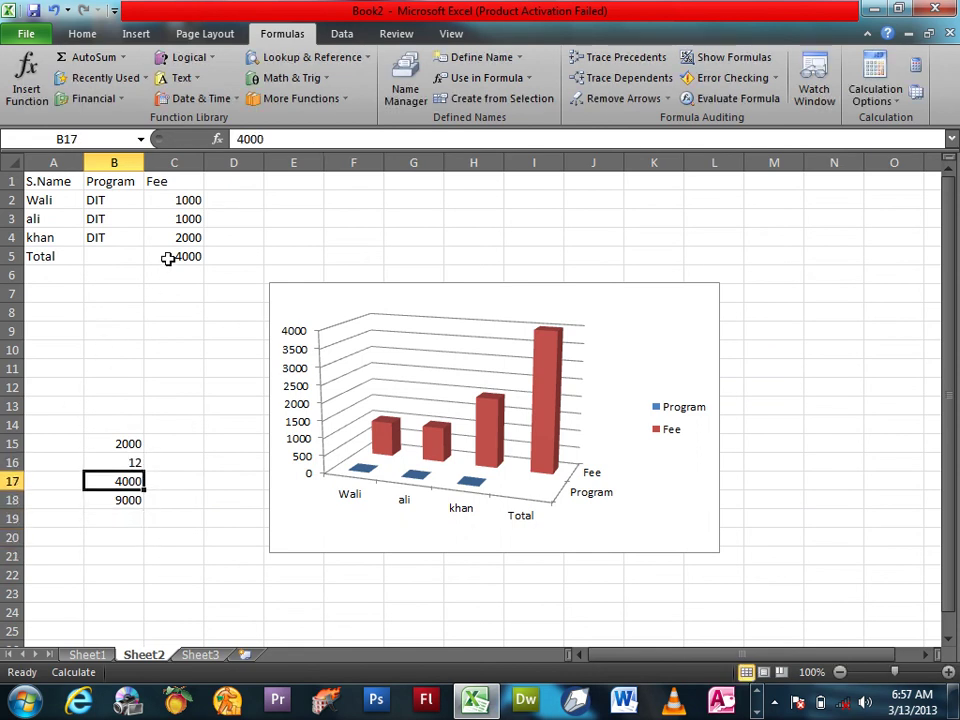
left_click(180, 237)
type("3242")
left_click(173, 331)
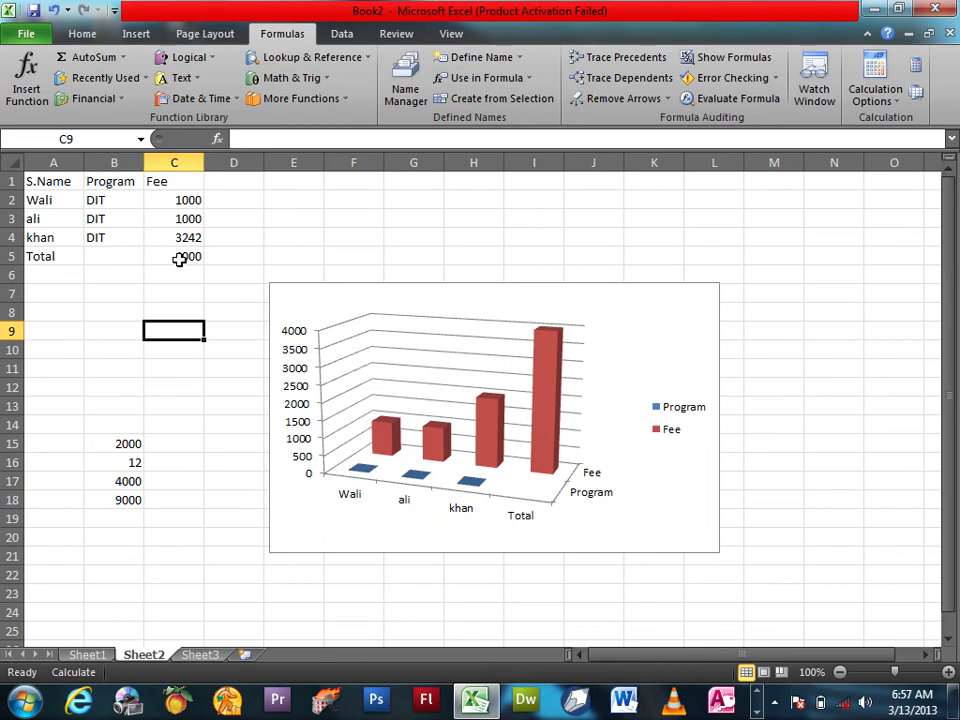
left_click(180, 257)
left_click(118, 500)
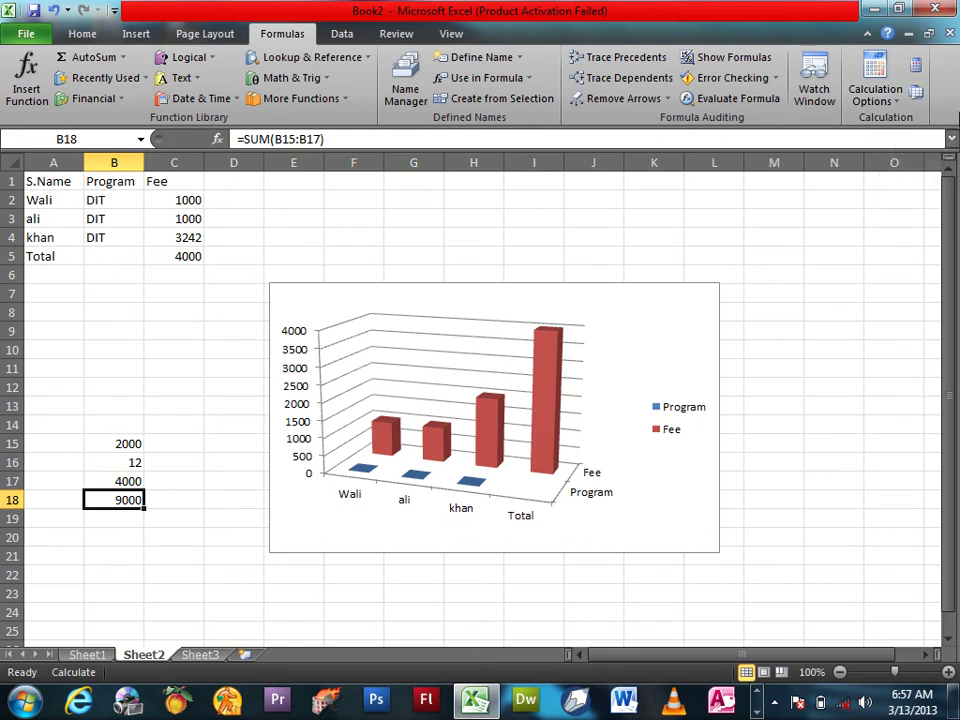
left_click(914, 90)
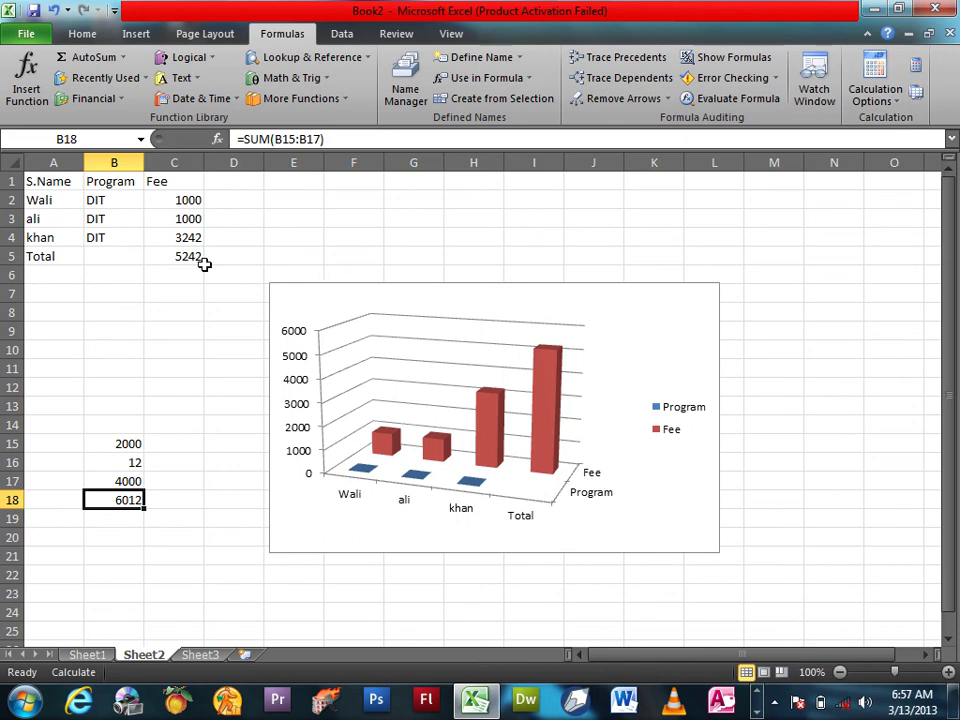
left_click(645, 336)
key("Delete")
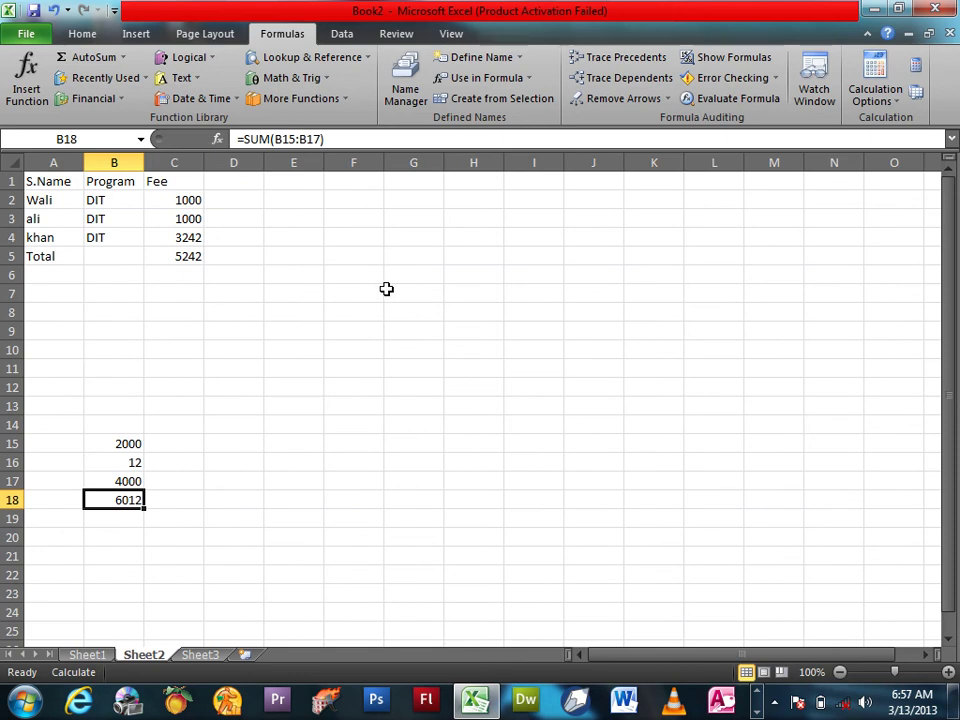
- Clear all contents of A1:E21, leaving Sheet2 empty with A1 selected
mouse_move(289, 556)
left_mouse_down()
mouse_move(118, 258)
mouse_move(28, 125)
left_mouse_up()
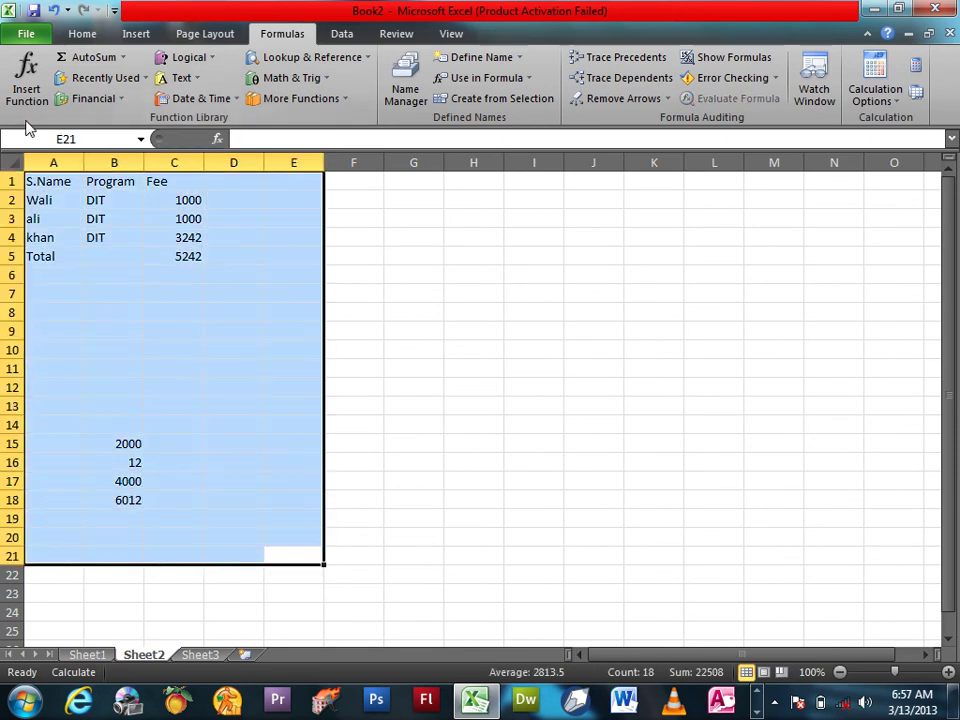
key("Delete")
left_click(49, 180)
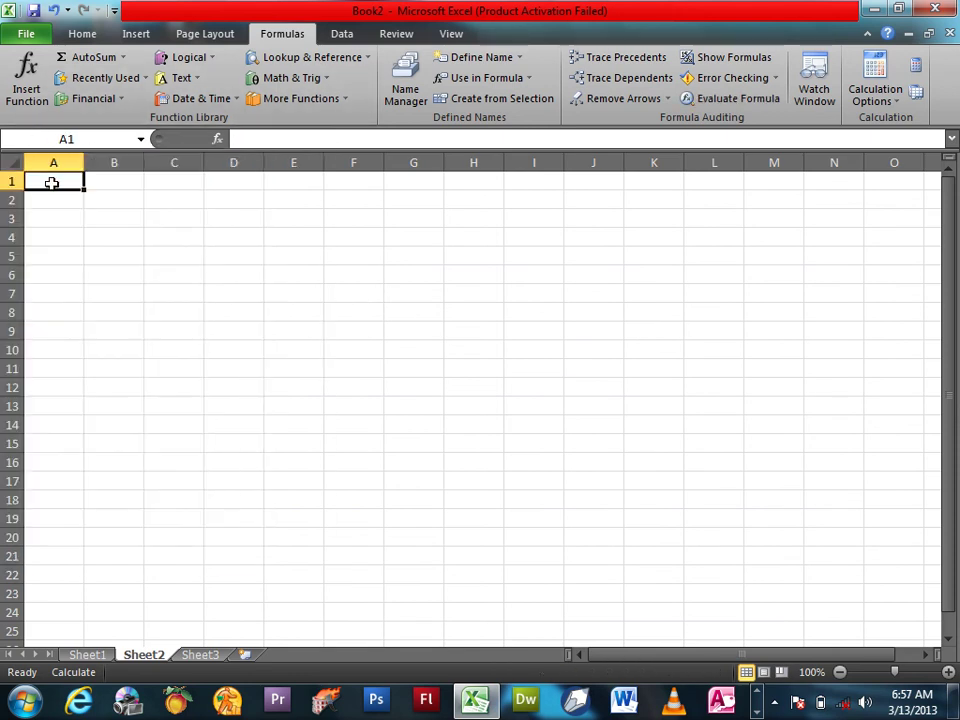
left_click(341, 34)
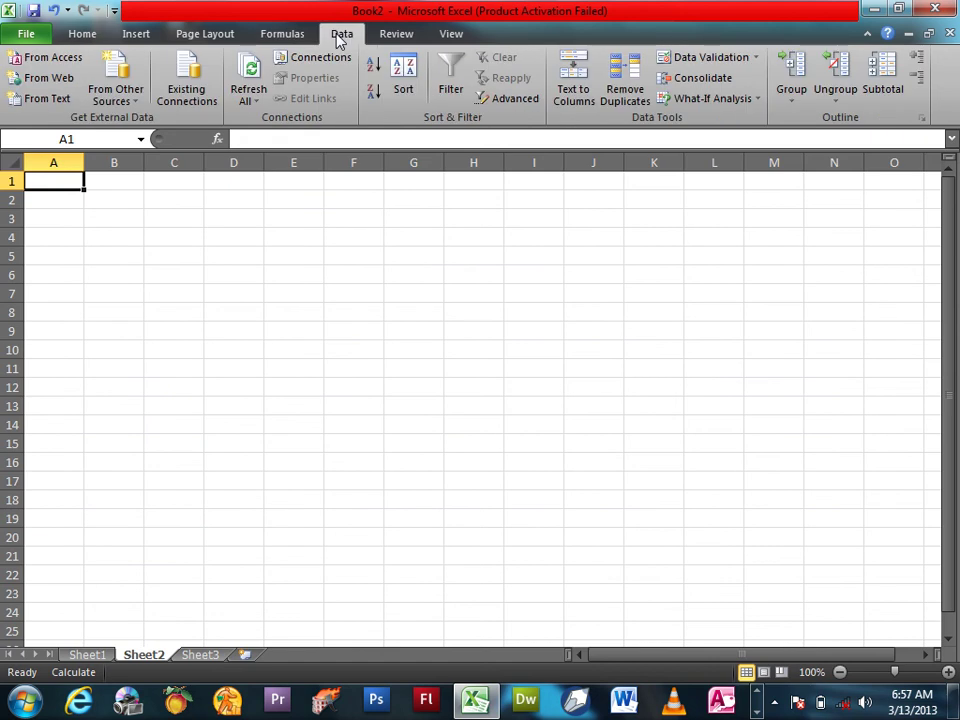
left_click(282, 34)
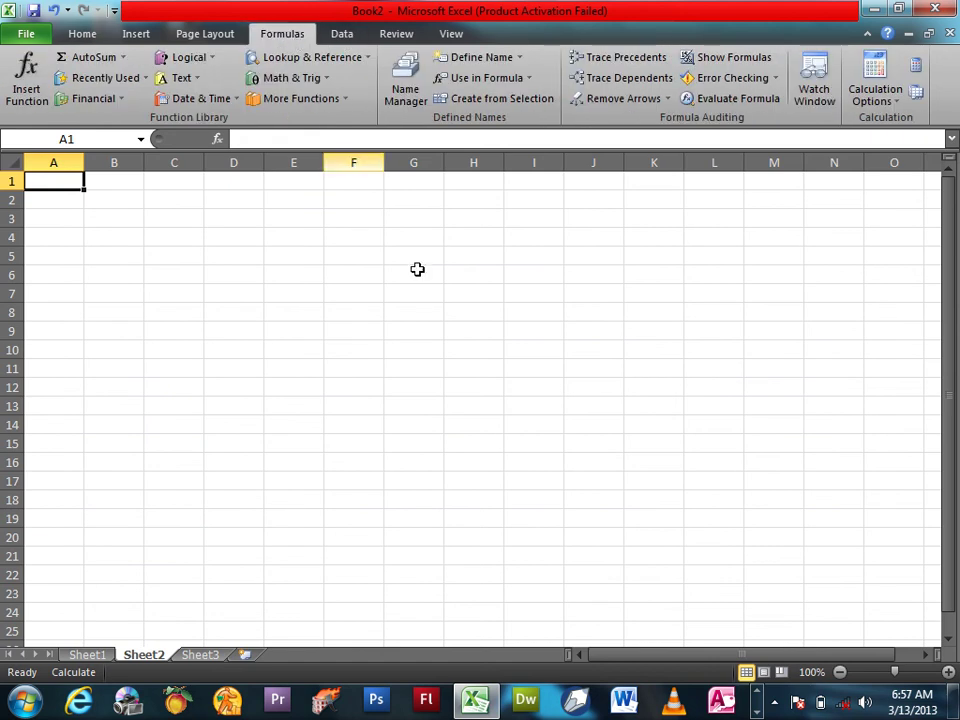